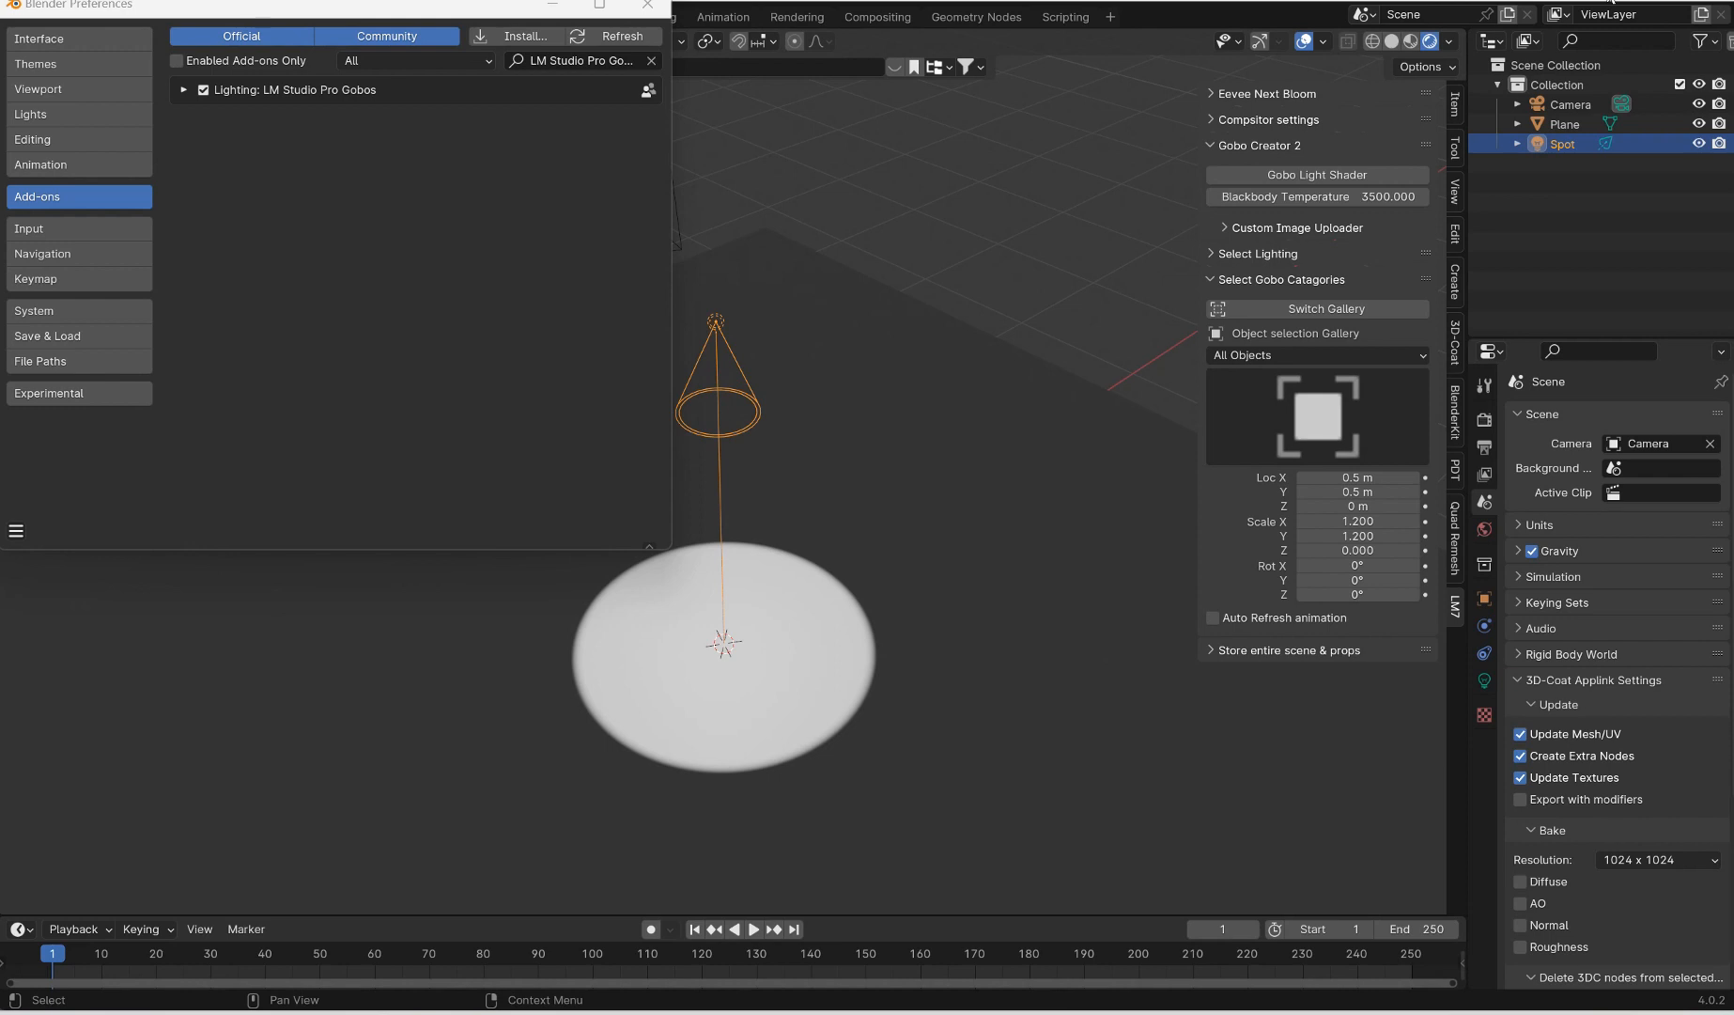
Review the LM Studio Pro Gobos add-on's shortcut settings and close the preferences
{"action": "left_click", "coordinate": [184, 90]}
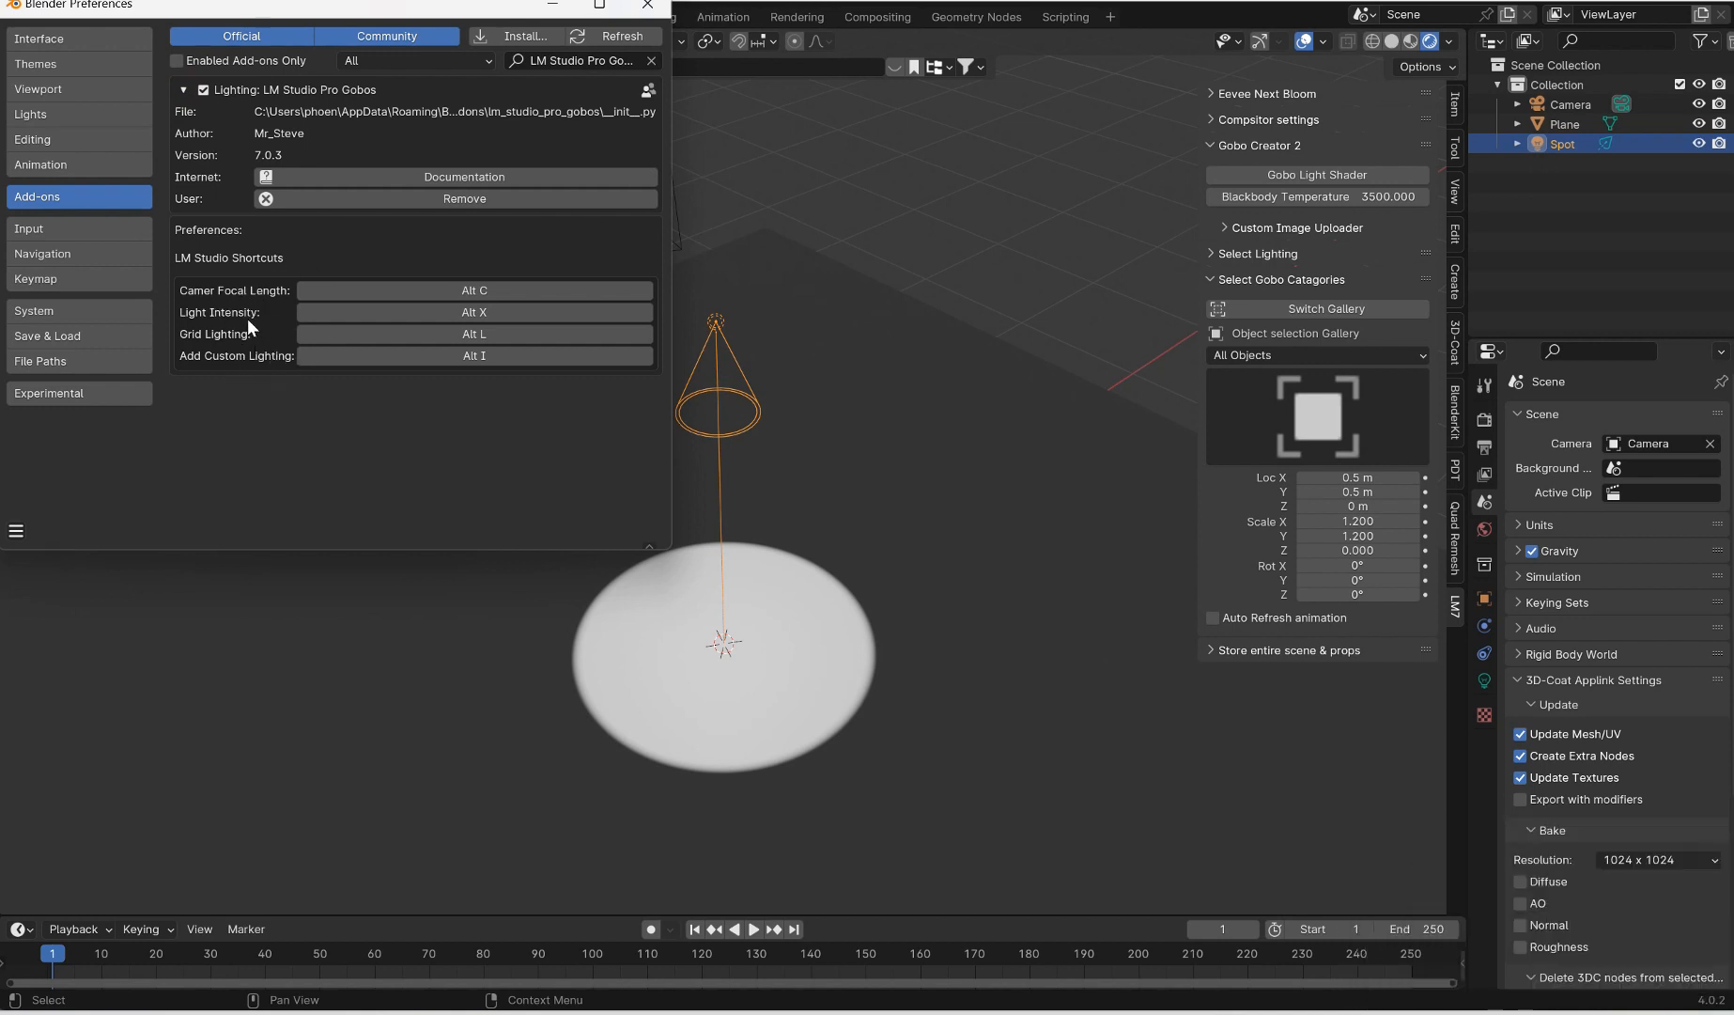
{"action": "left_click", "coordinate": [647, 4]}
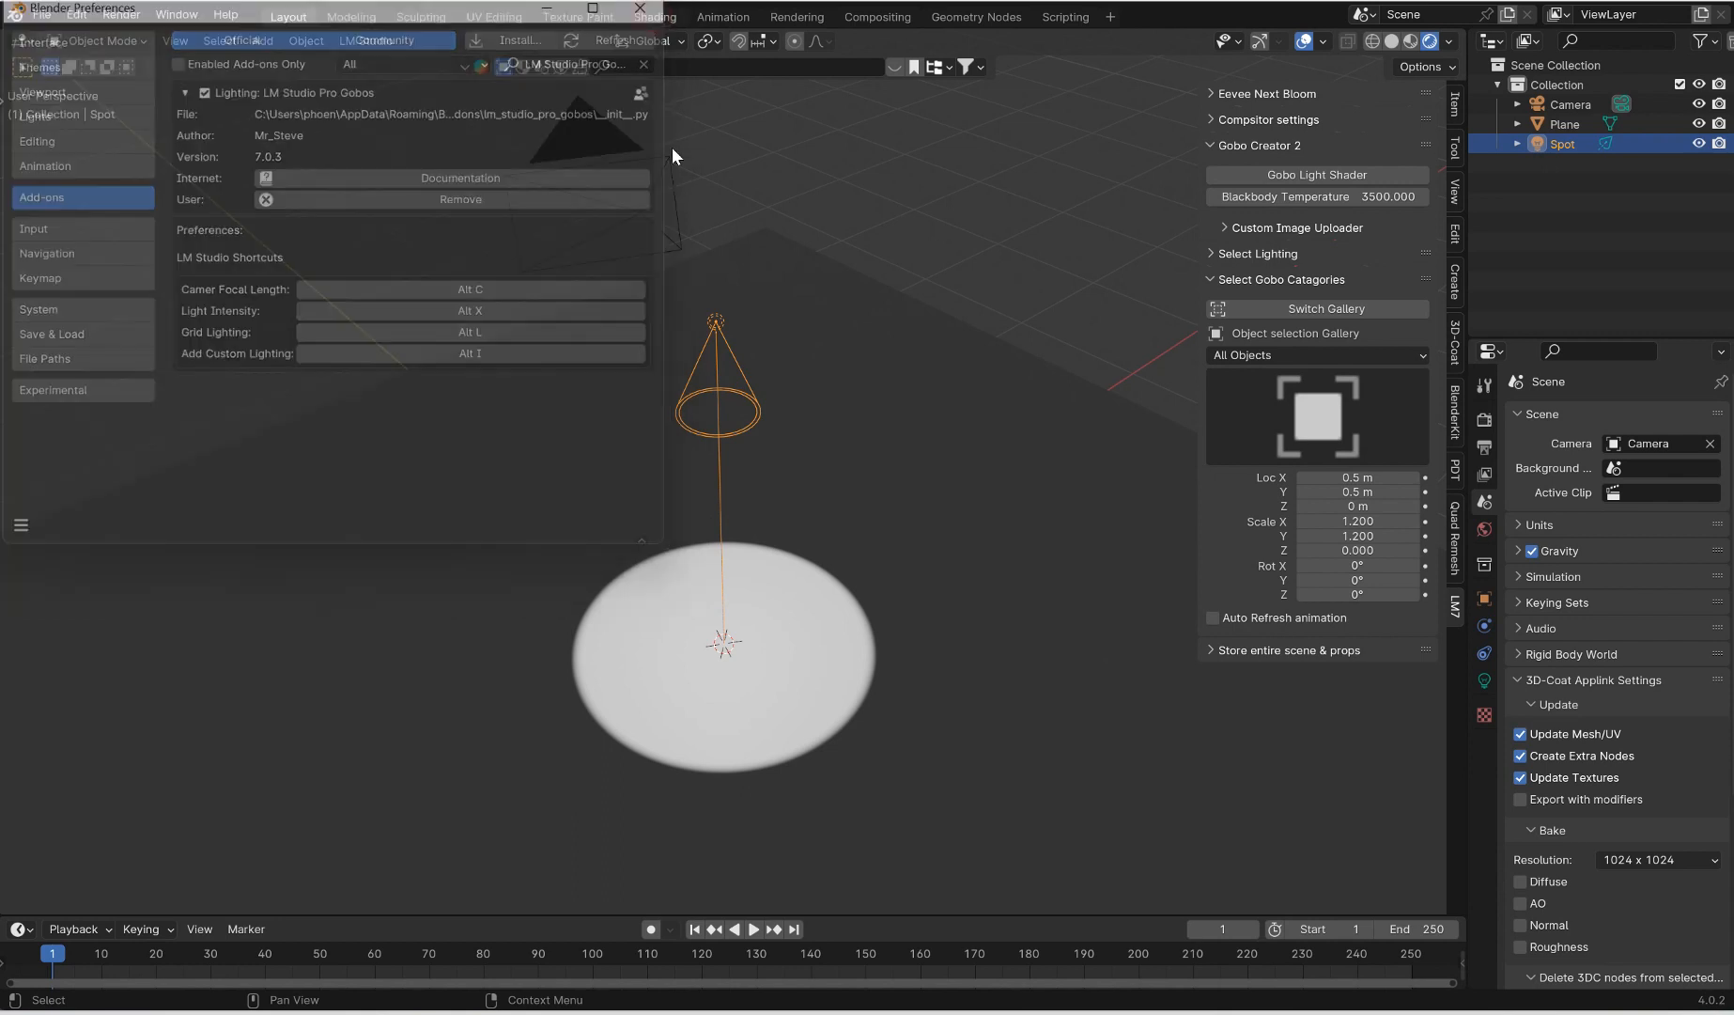
Lower the light intensity of the existing spotlight above the plane
{"action": "right_click", "coordinate": [715, 385]}
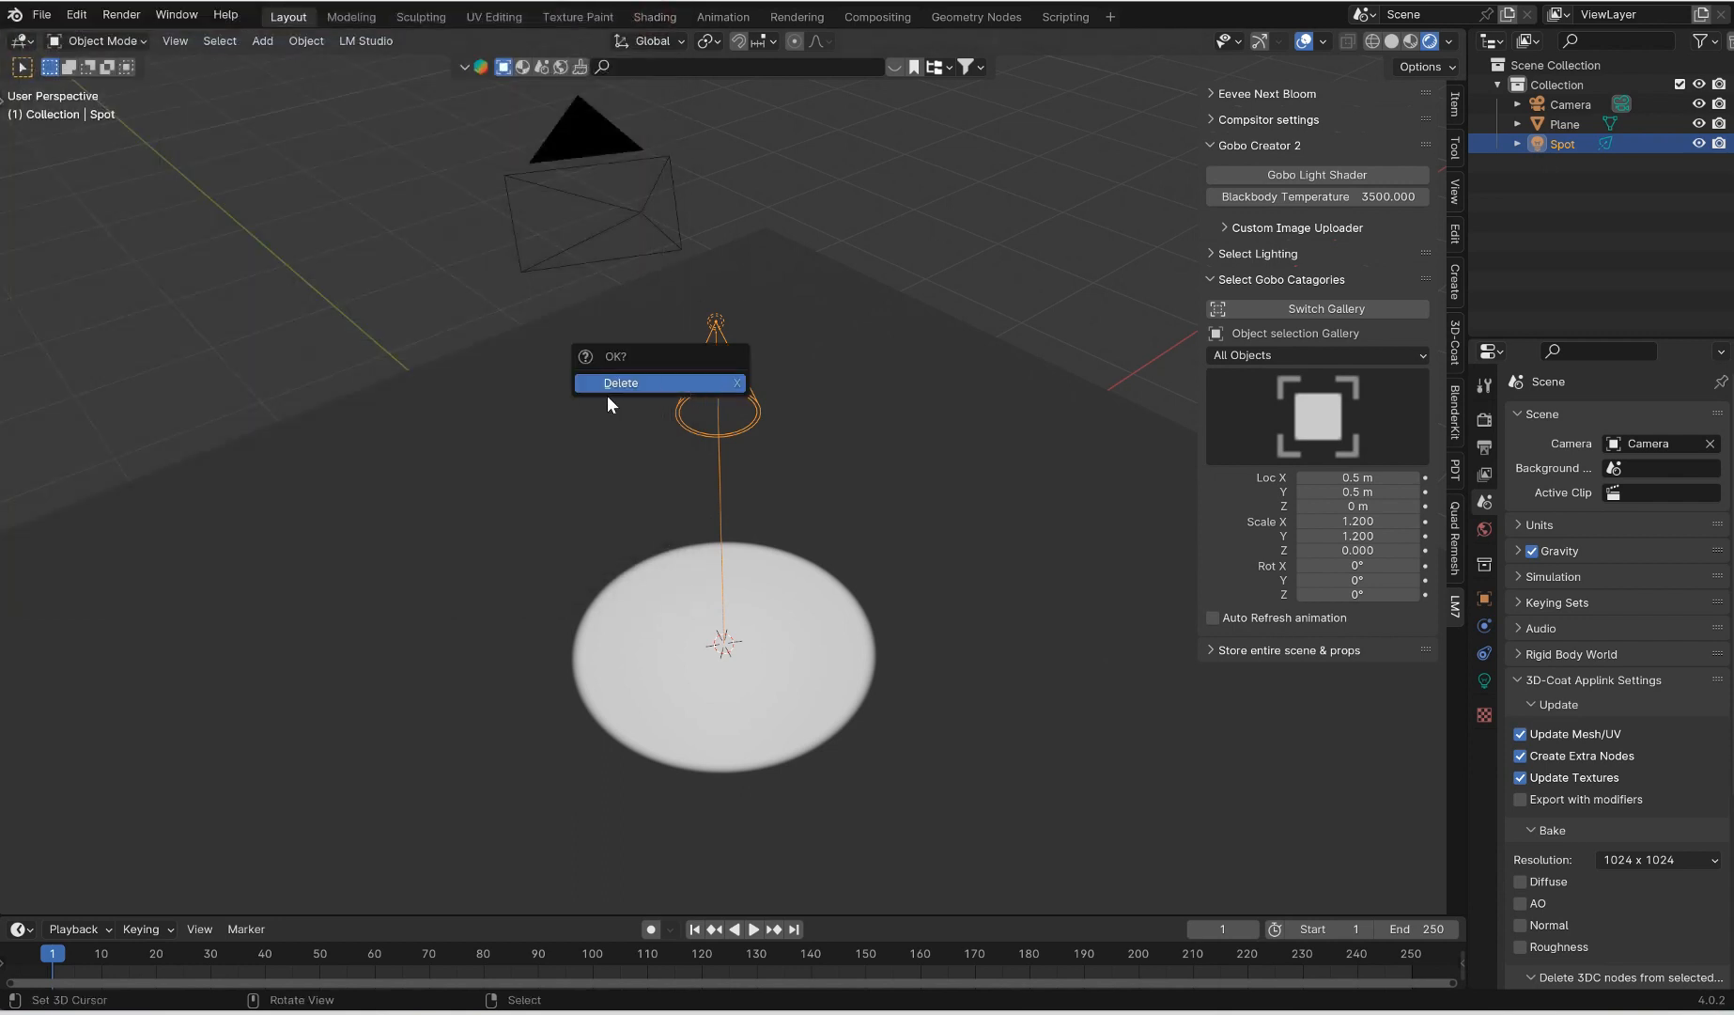
{"action": "left_click", "coordinate": [608, 391]}
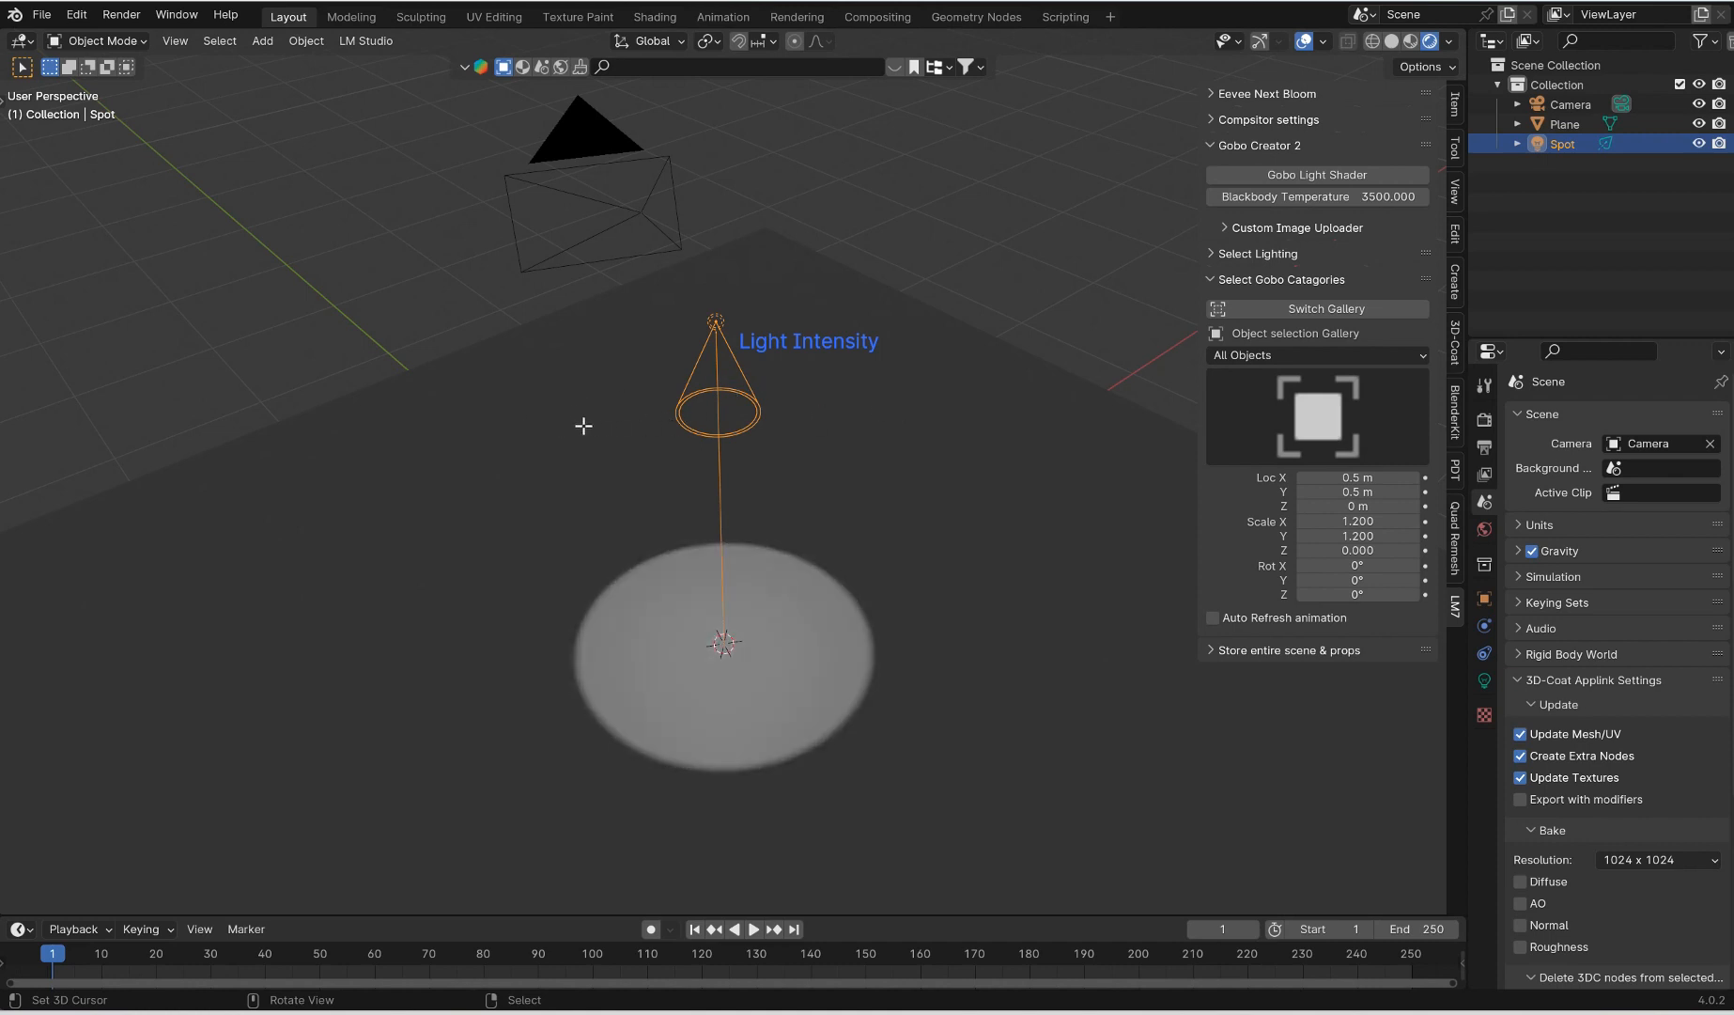
{"action": "left_click", "coordinate": [640, 422]}
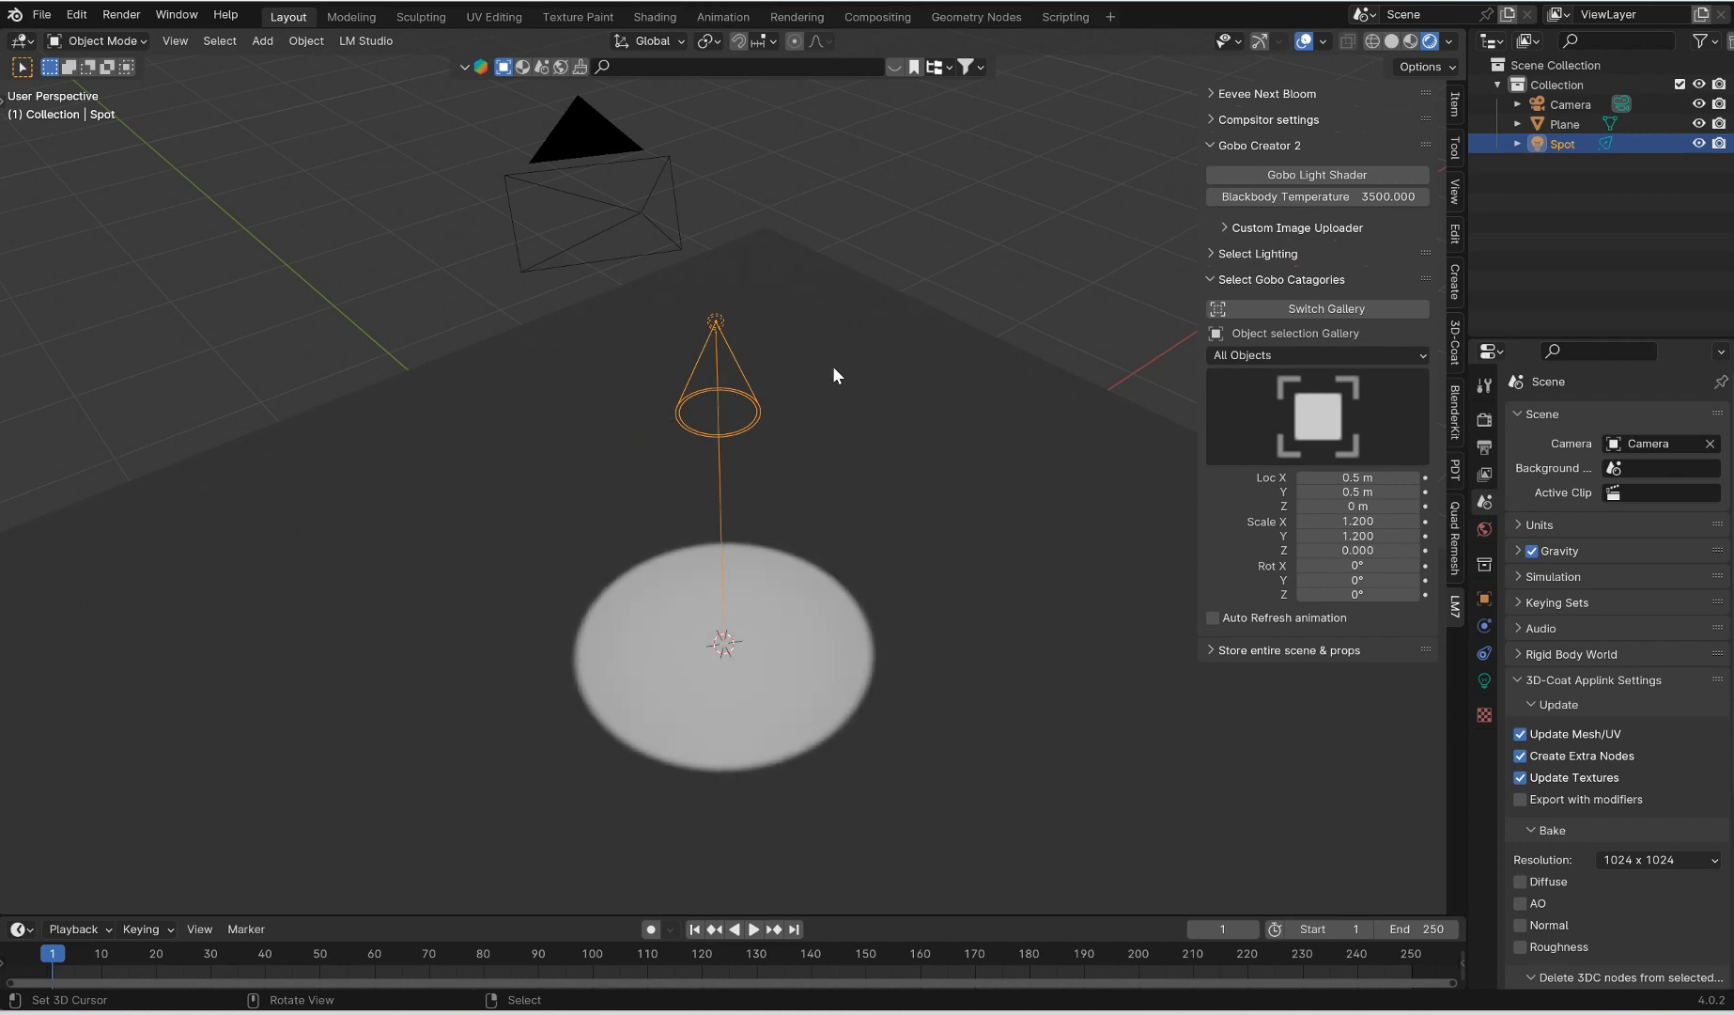
Delete the existing spotlight and create a replacement spot with the Gobo Light Shader
{"action": "middle_click_drag", "start_coordinate": [832, 375], "coordinate": [825, 355]}
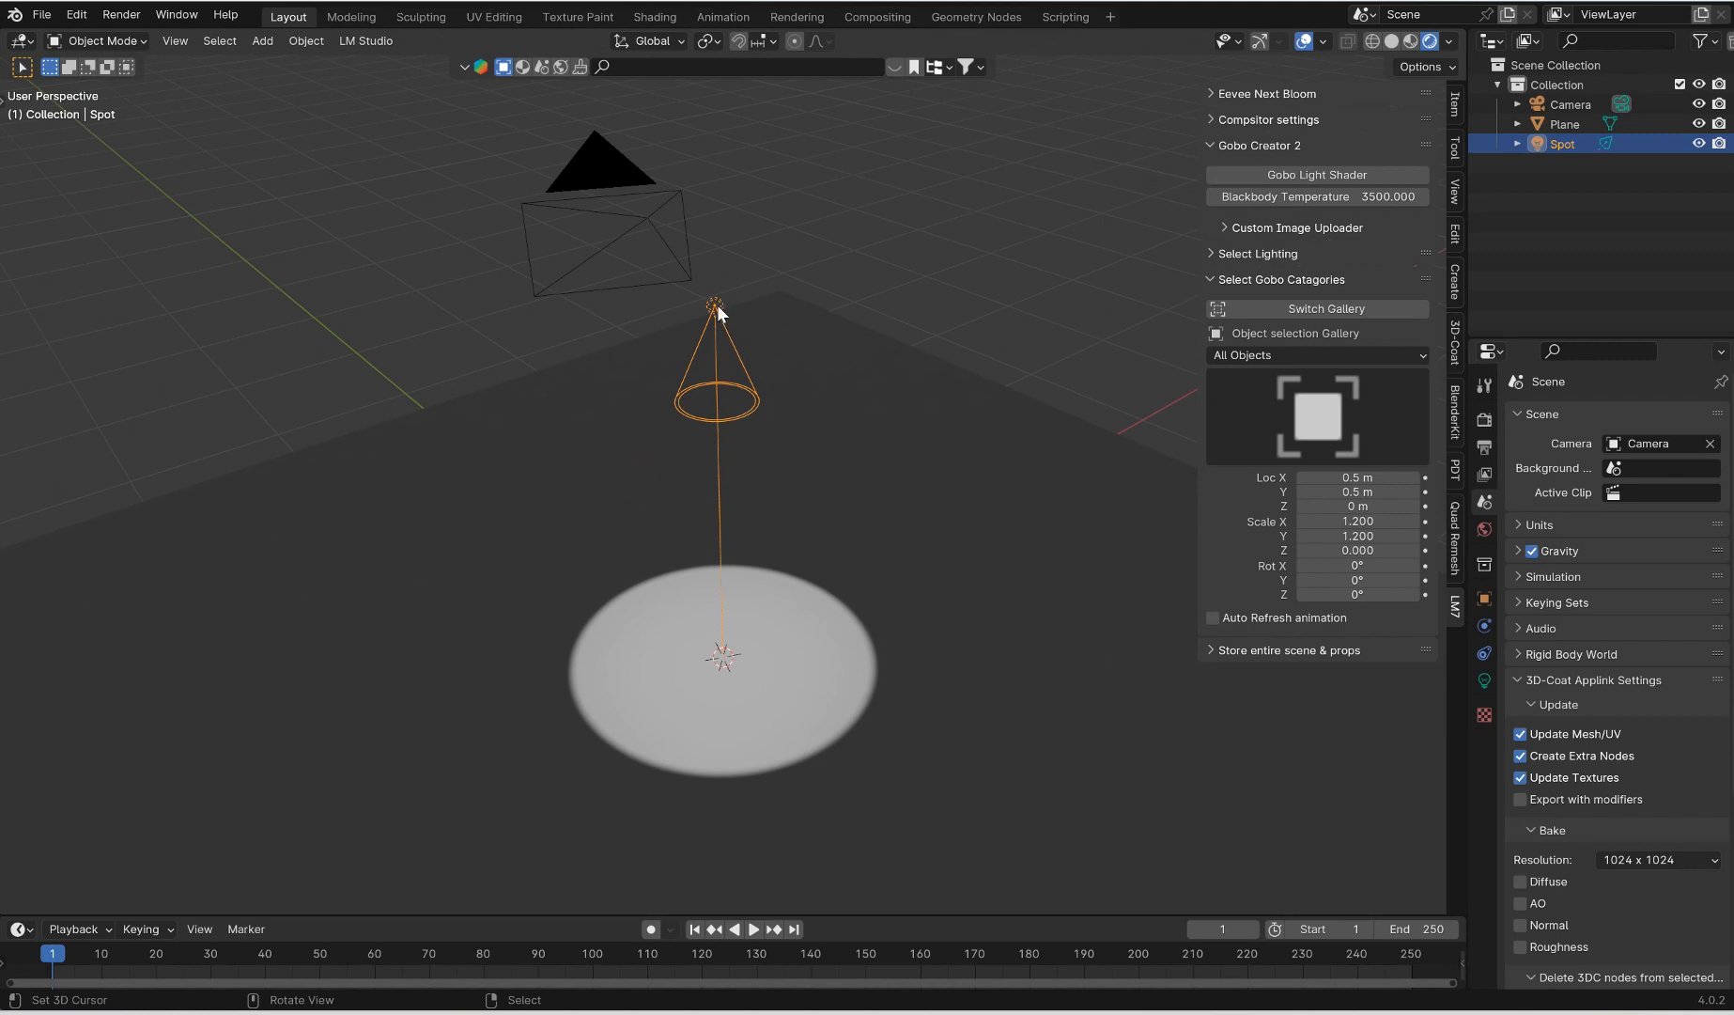
{"action": "key", "text": "Delete"}
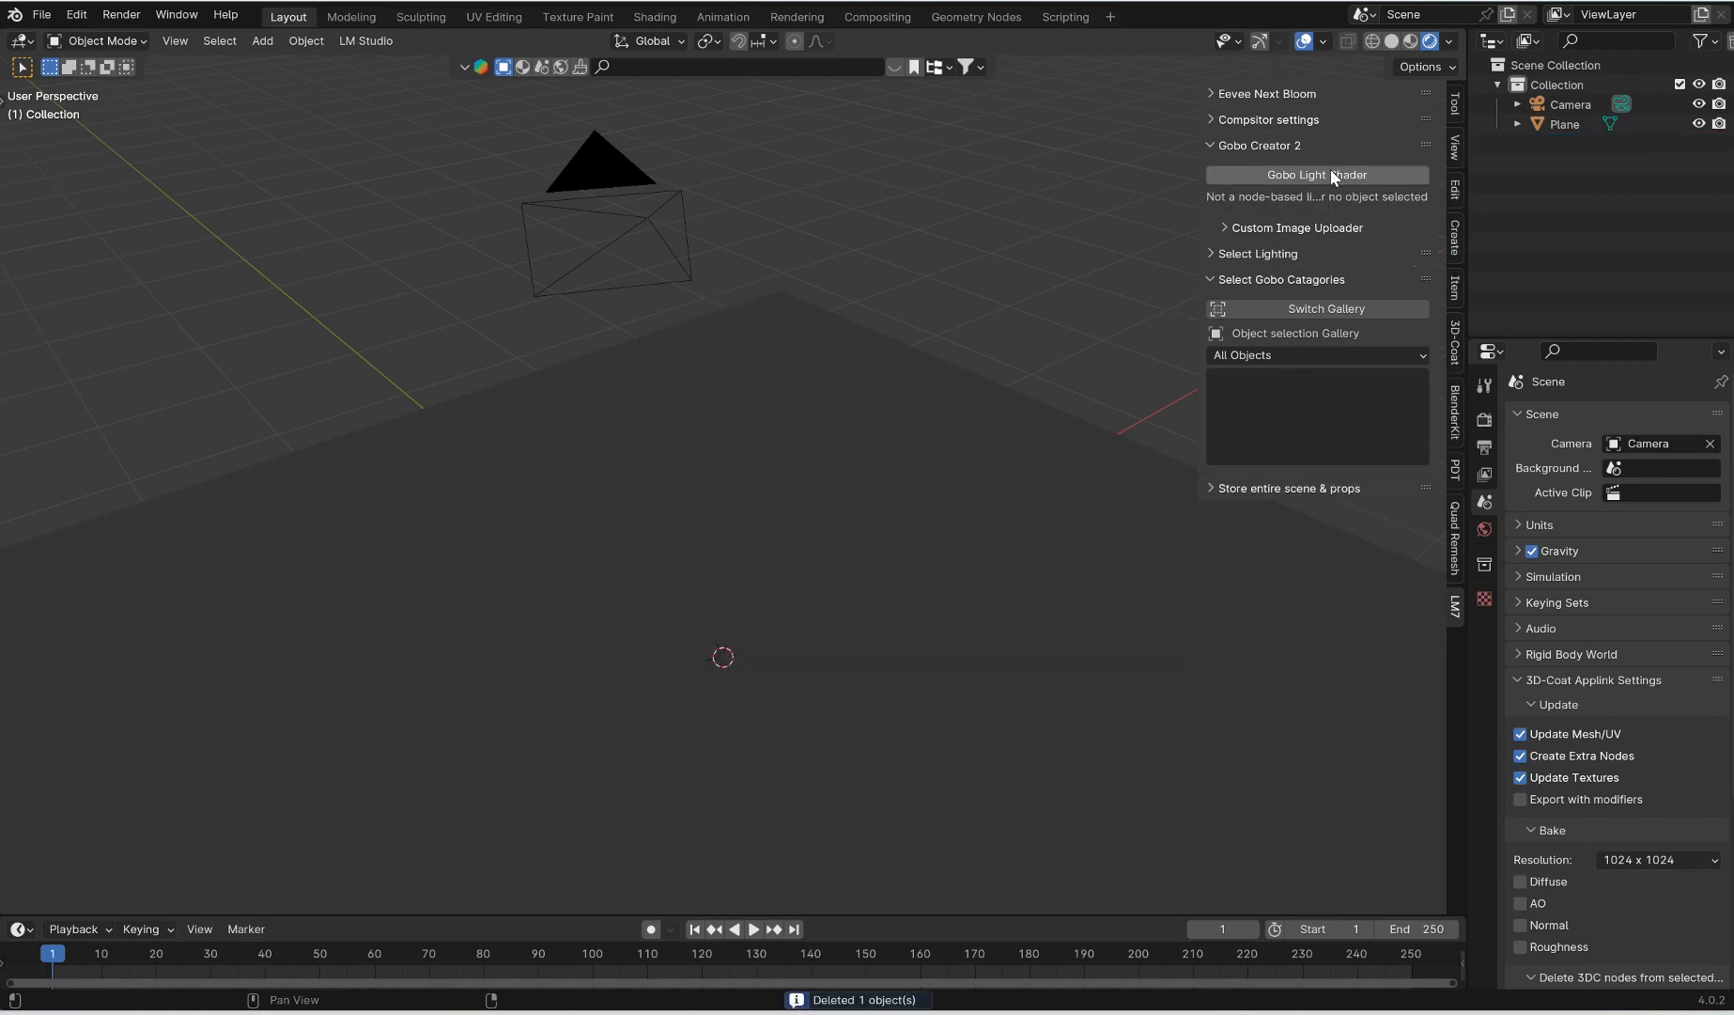
{"action": "left_click", "coordinate": [1330, 169]}
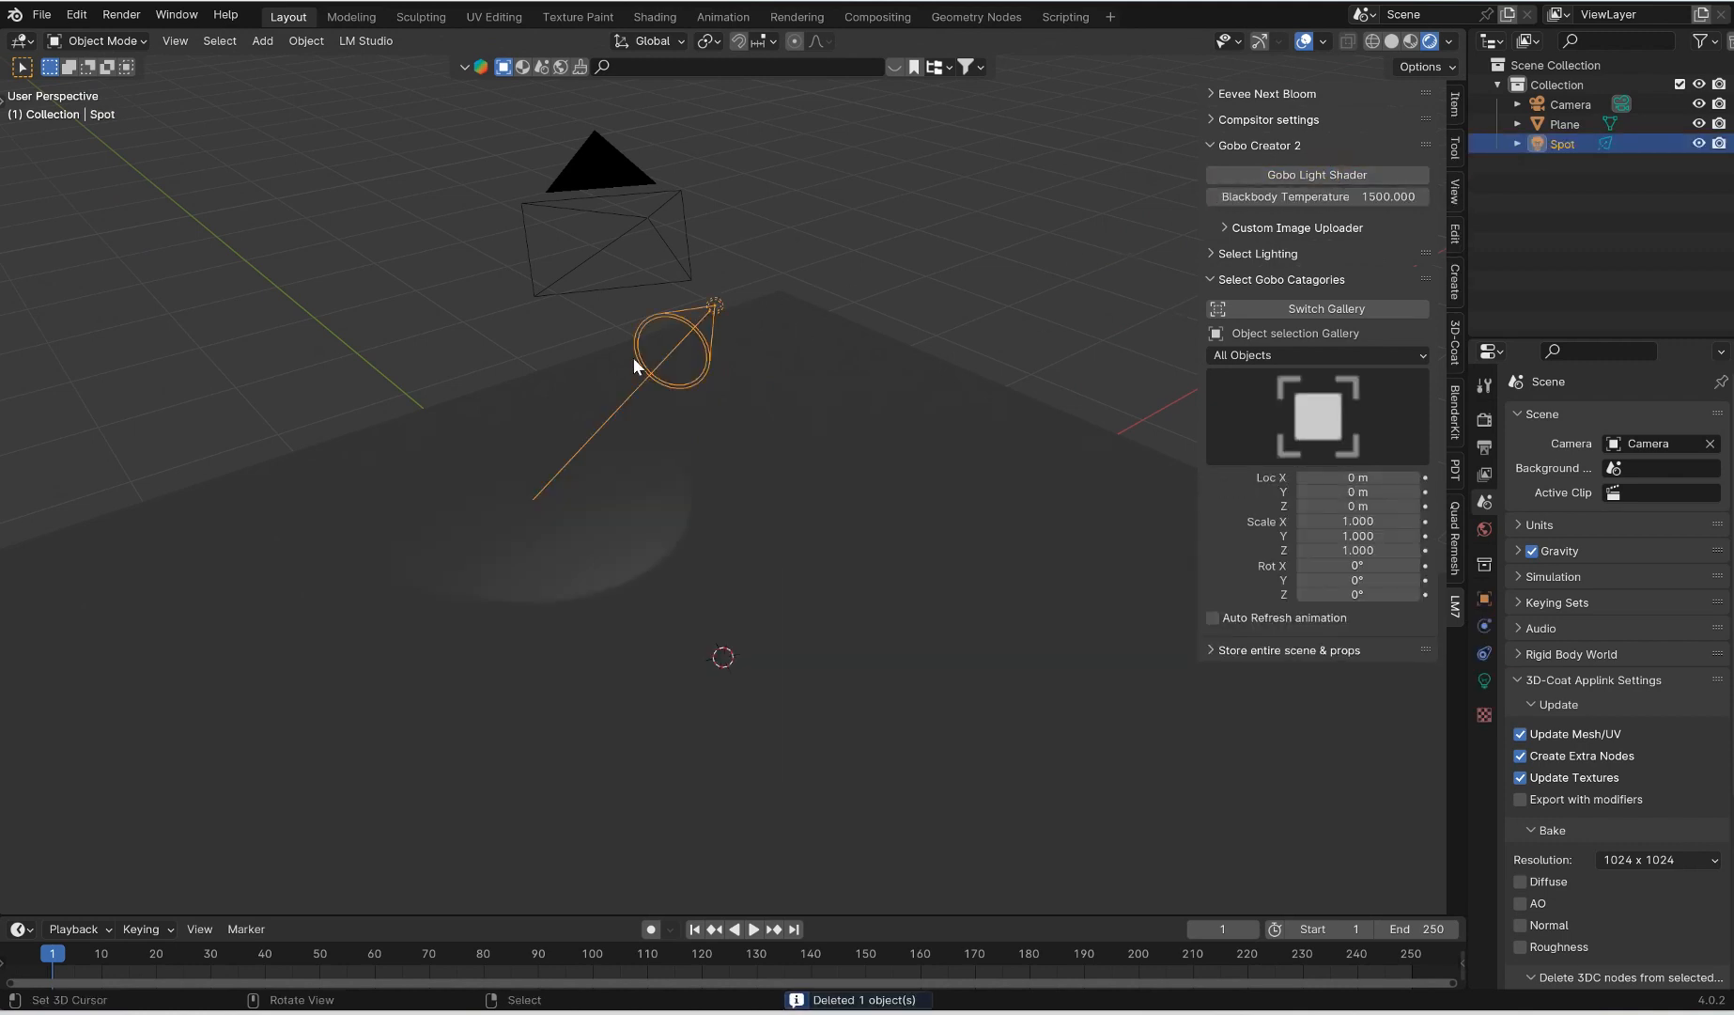
Clear the new spotlight's rotation so it points straight down and raise its light intensity
{"action": "key", "text": "alt+r"}
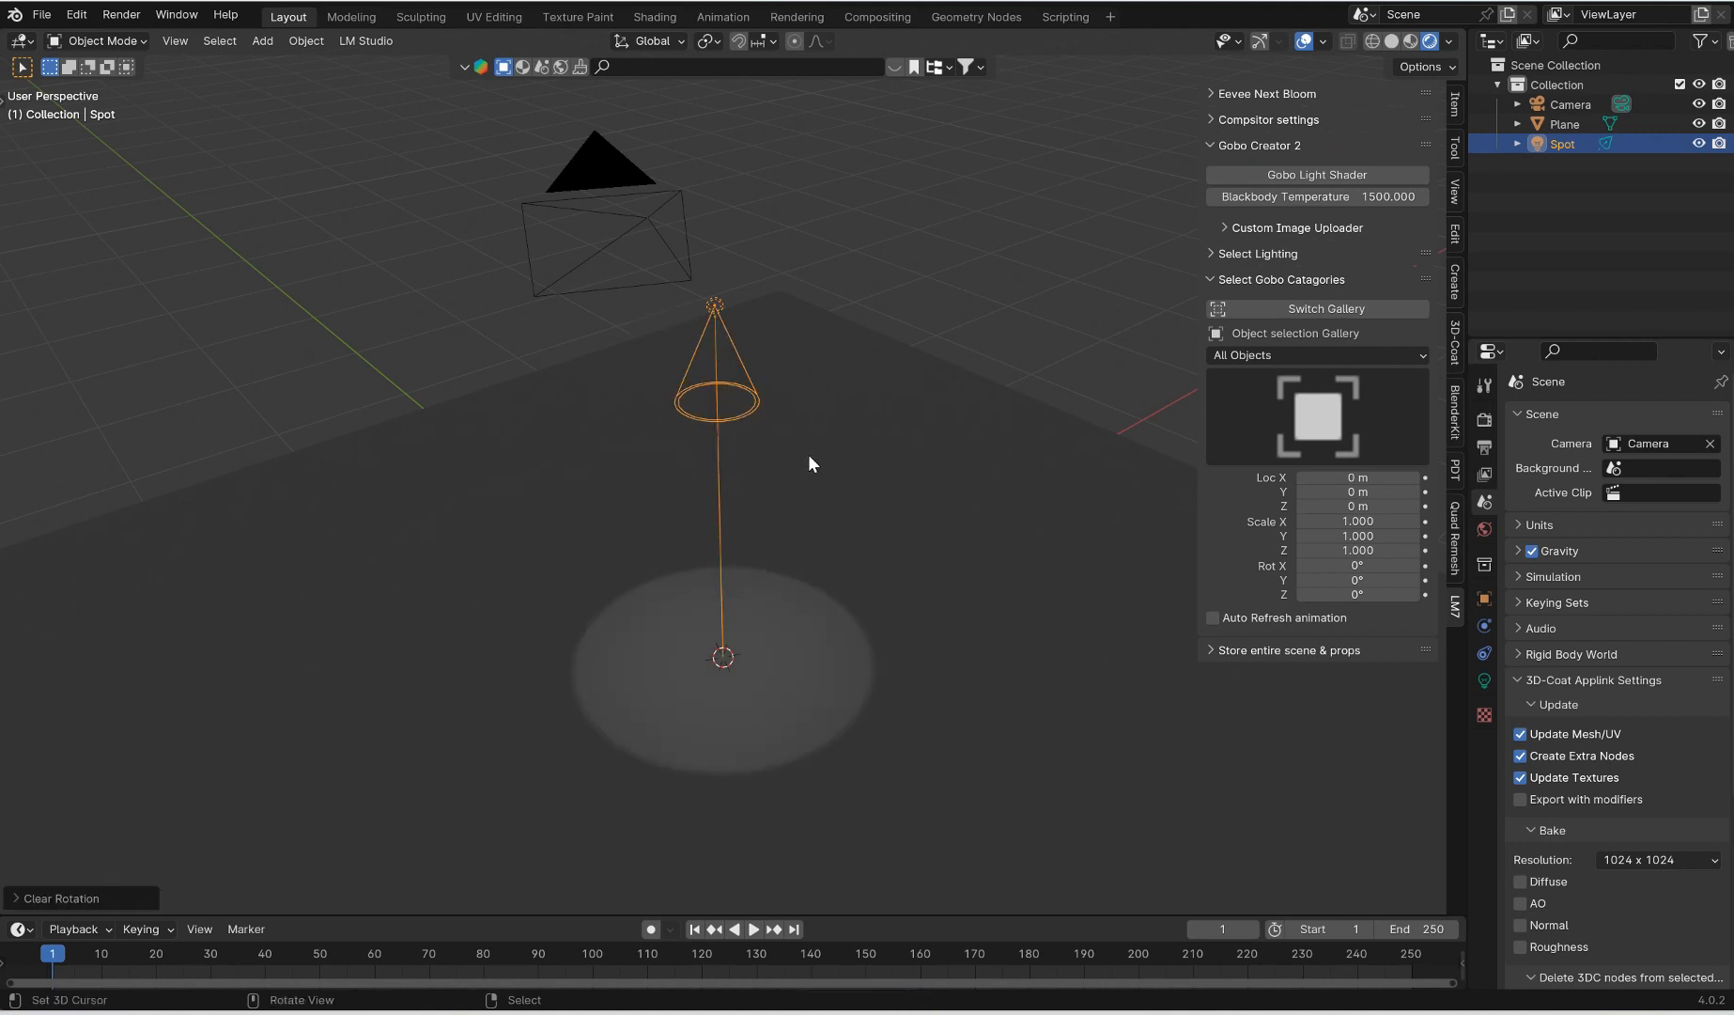
{"action": "key", "text": "alt+i"}
{"action": "left_click", "coordinate": [957, 460]}
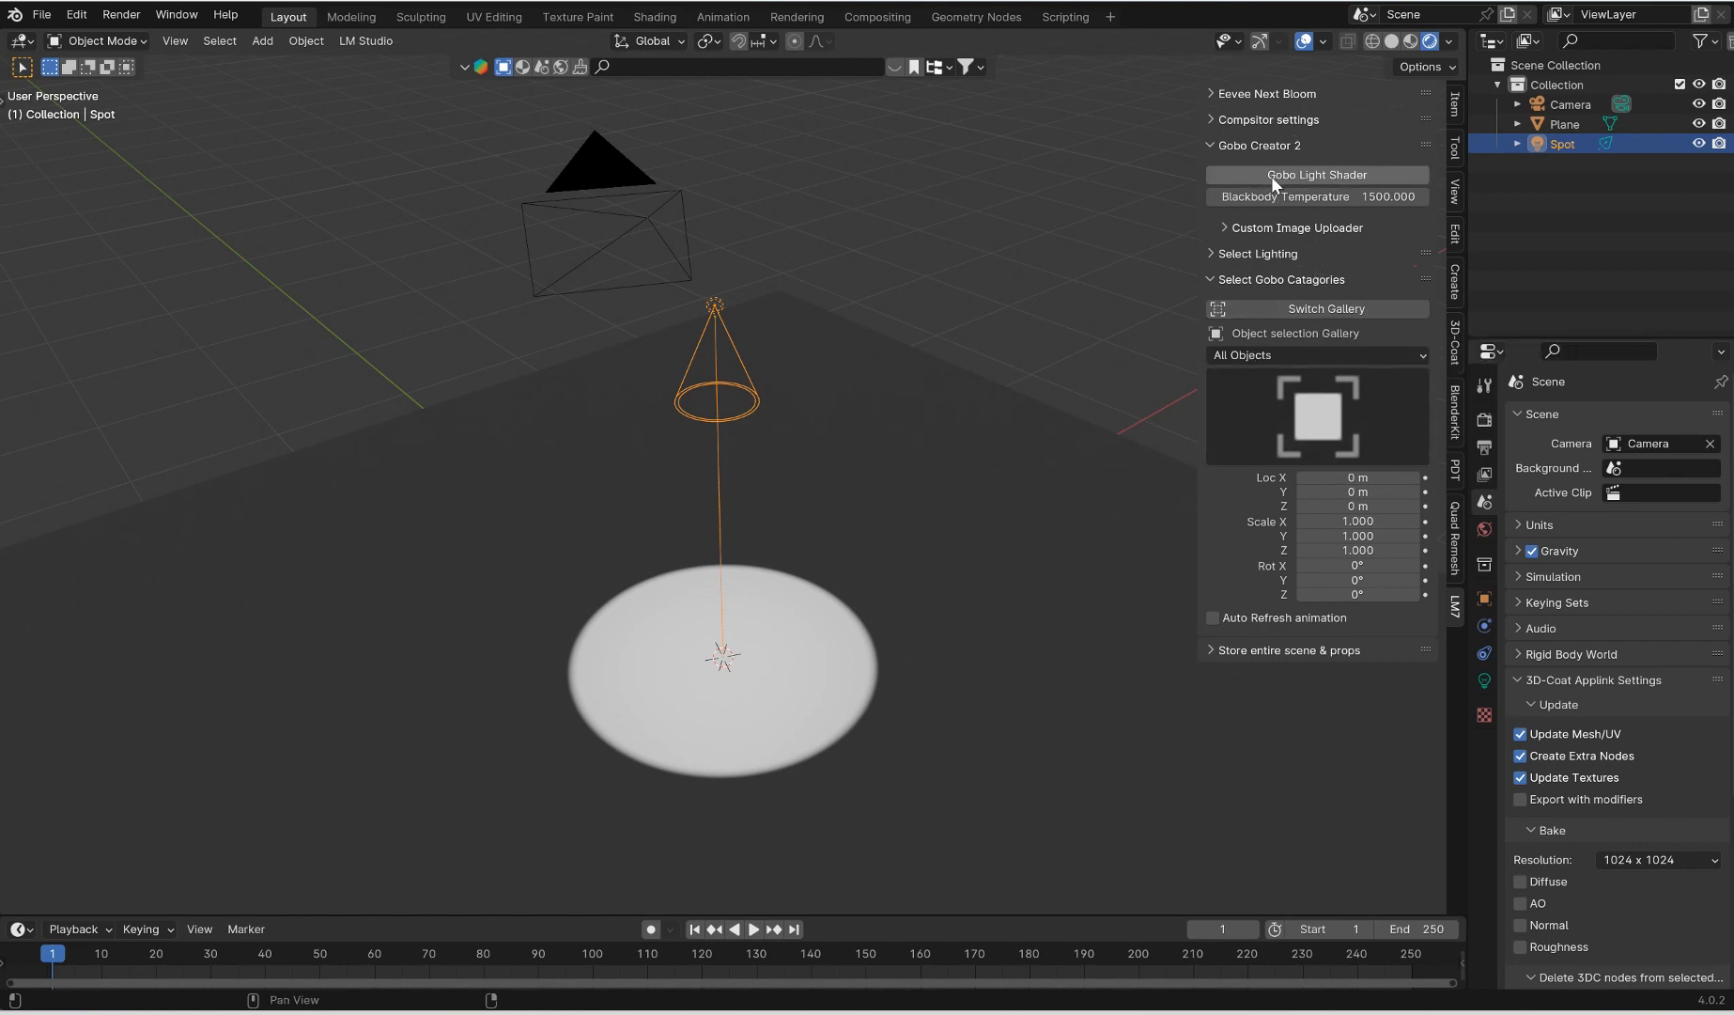
Use the object selection gallery to select the Camera, the Plane and finally the Spot again
{"action": "left_click", "coordinate": [1334, 310]}
{"action": "left_click", "coordinate": [1332, 310]}
{"action": "left_click", "coordinate": [1317, 416]}
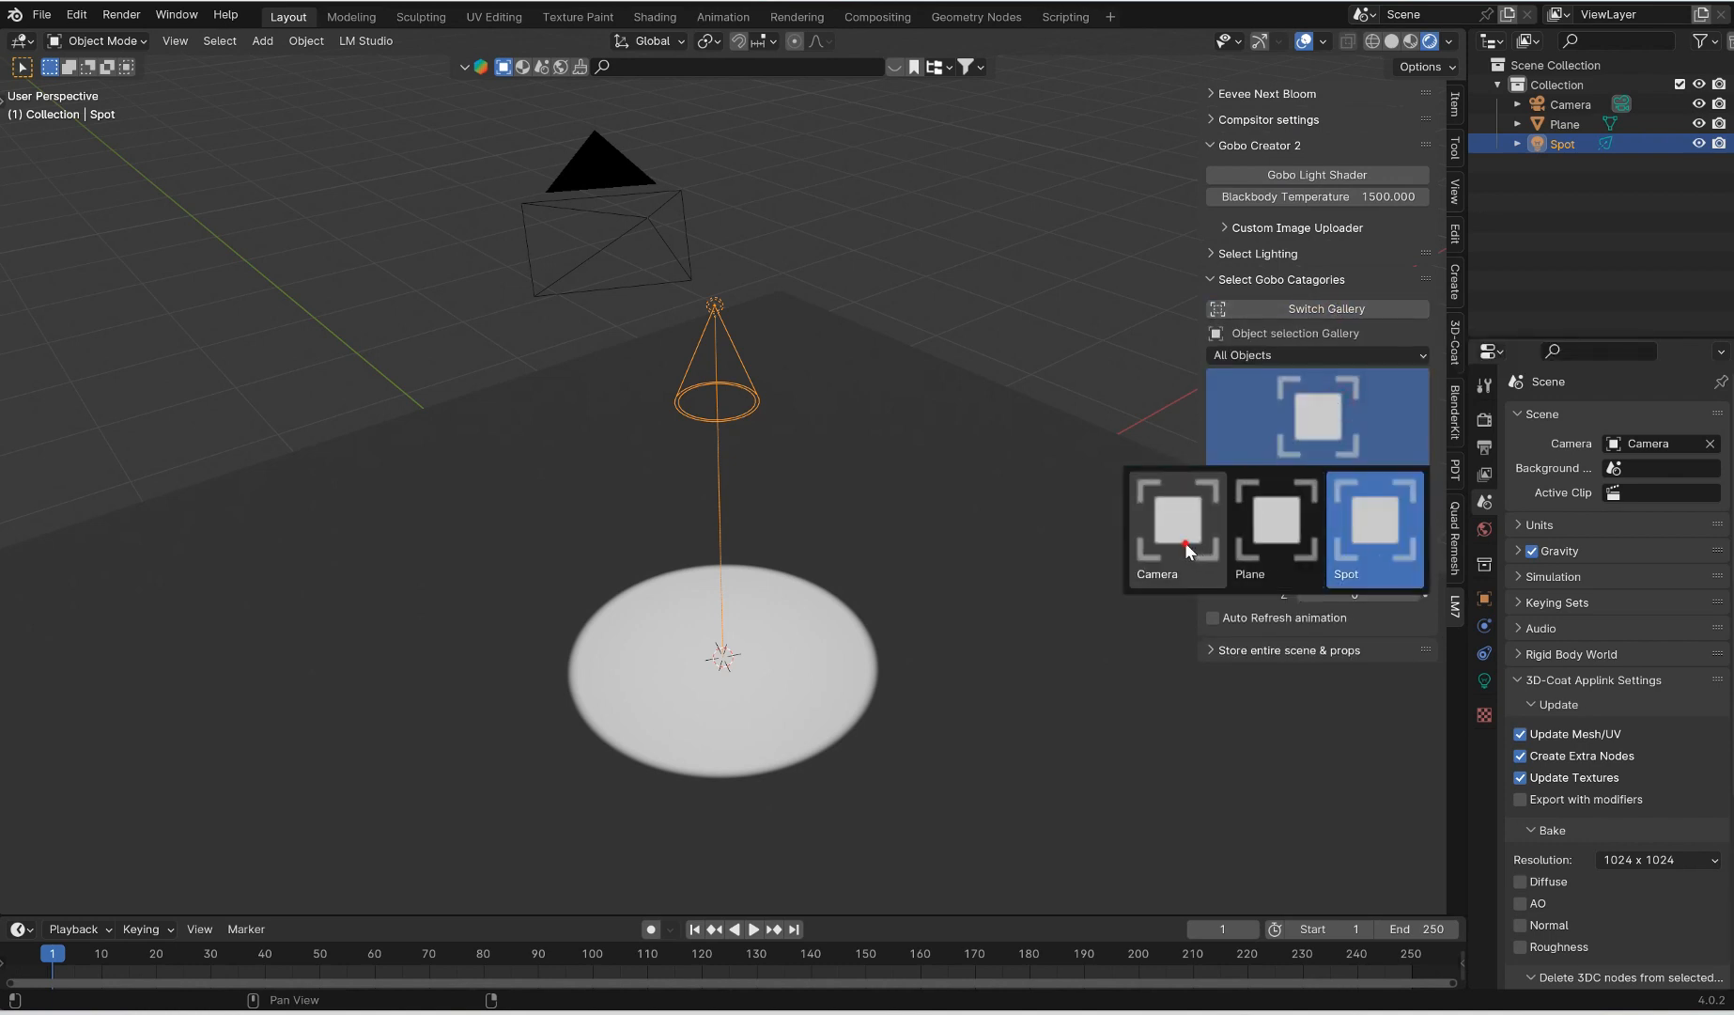
{"action": "left_click", "coordinate": [1176, 527]}
{"action": "left_click", "coordinate": [1269, 459]}
{"action": "left_click", "coordinate": [1259, 531]}
{"action": "left_click", "coordinate": [1341, 431]}
{"action": "left_click", "coordinate": [1374, 526]}
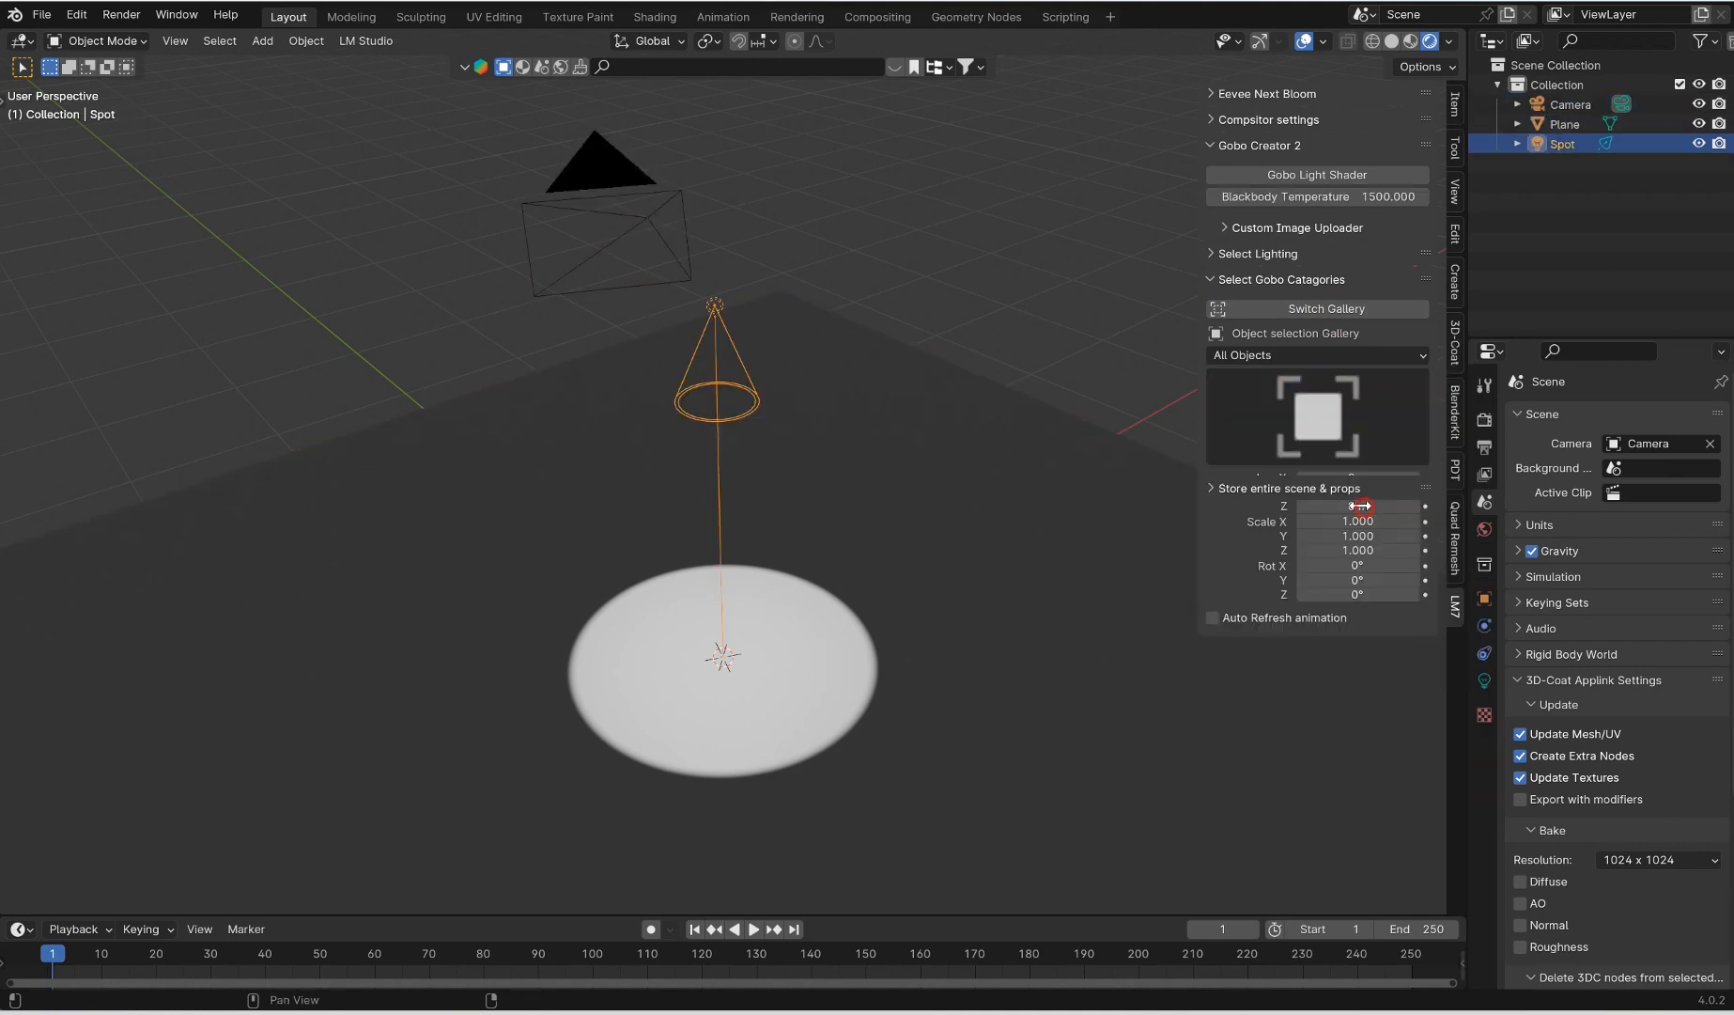
Load the Windows category in the gobo gallery and apply the white three-panel window gobo to the spotlight
{"action": "left_click", "coordinate": [1340, 309]}
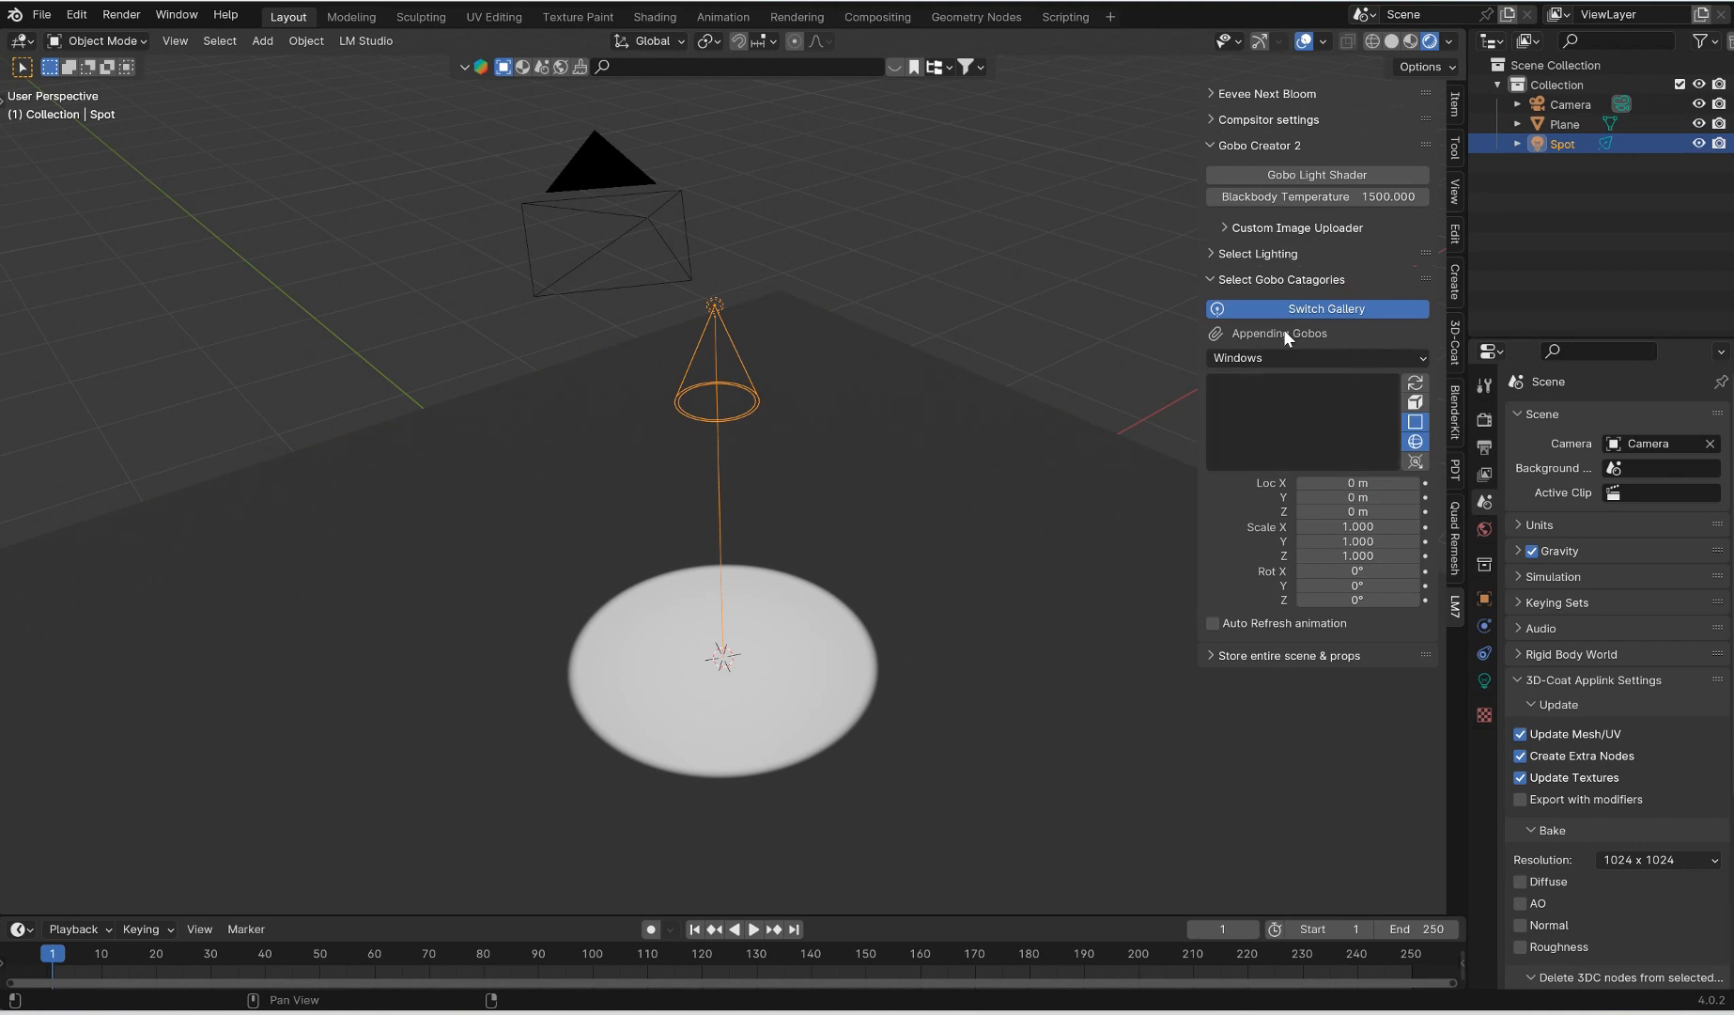
{"action": "left_click", "coordinate": [1416, 383]}
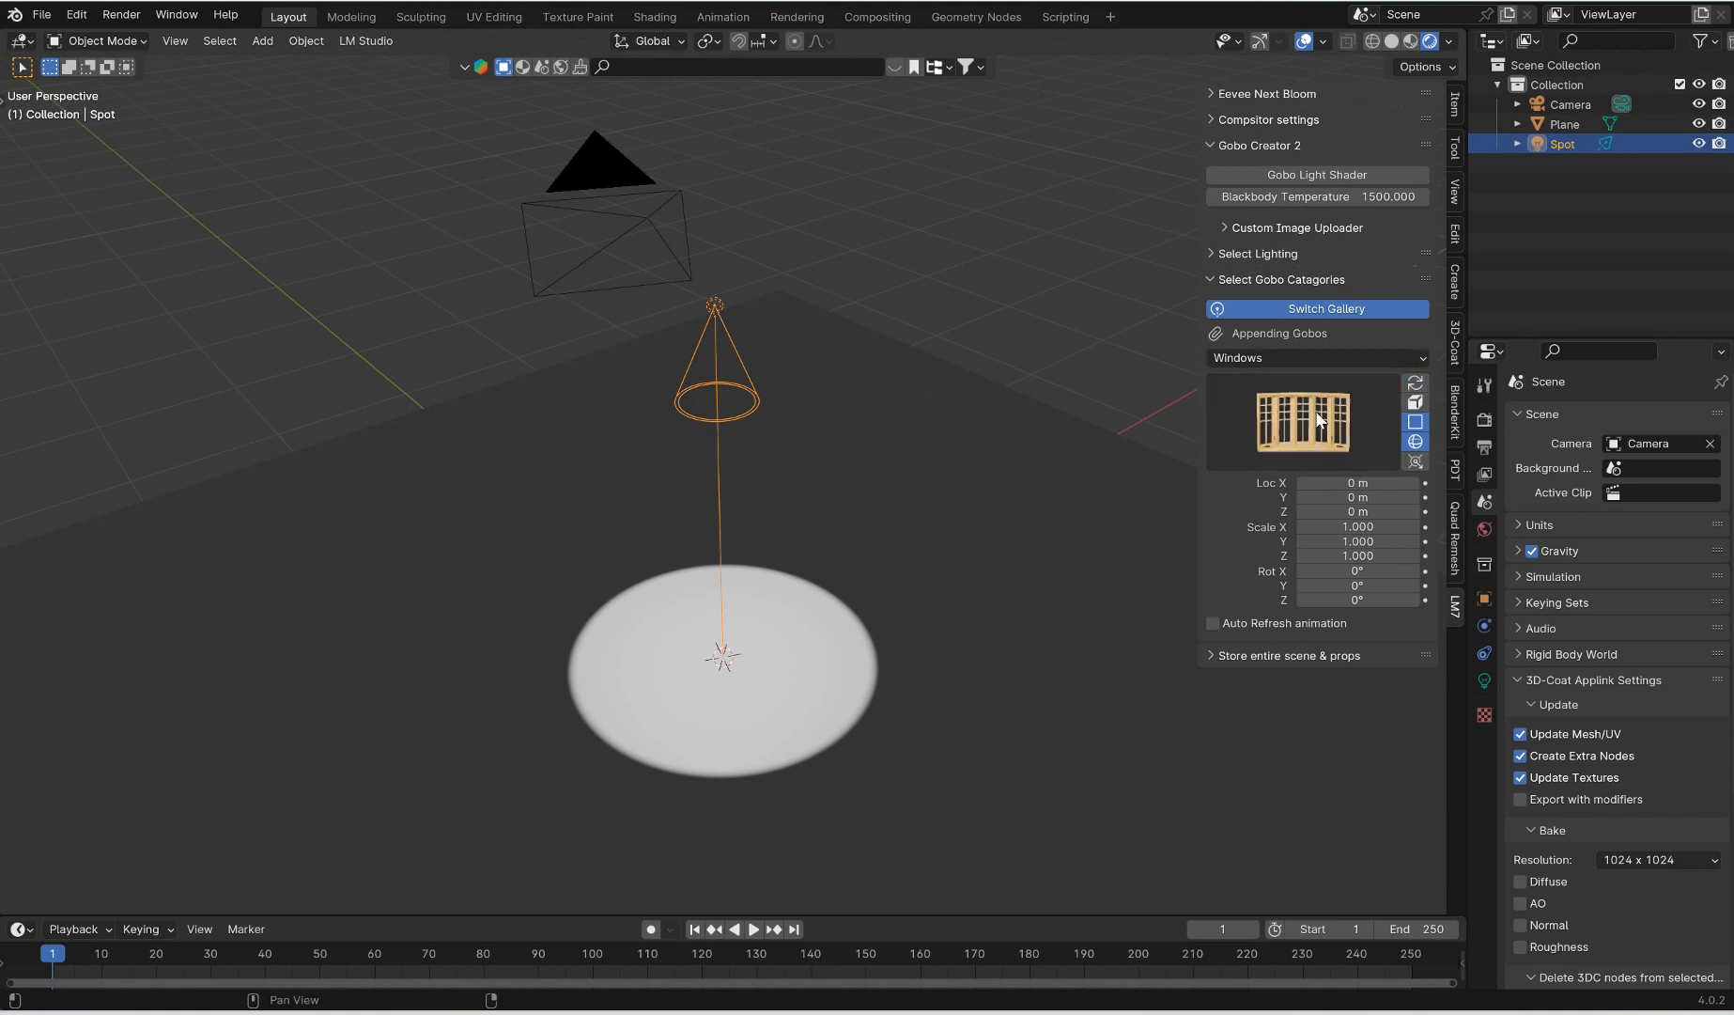
{"action": "left_click", "coordinate": [1315, 428]}
{"action": "left_click", "coordinate": [1269, 549]}
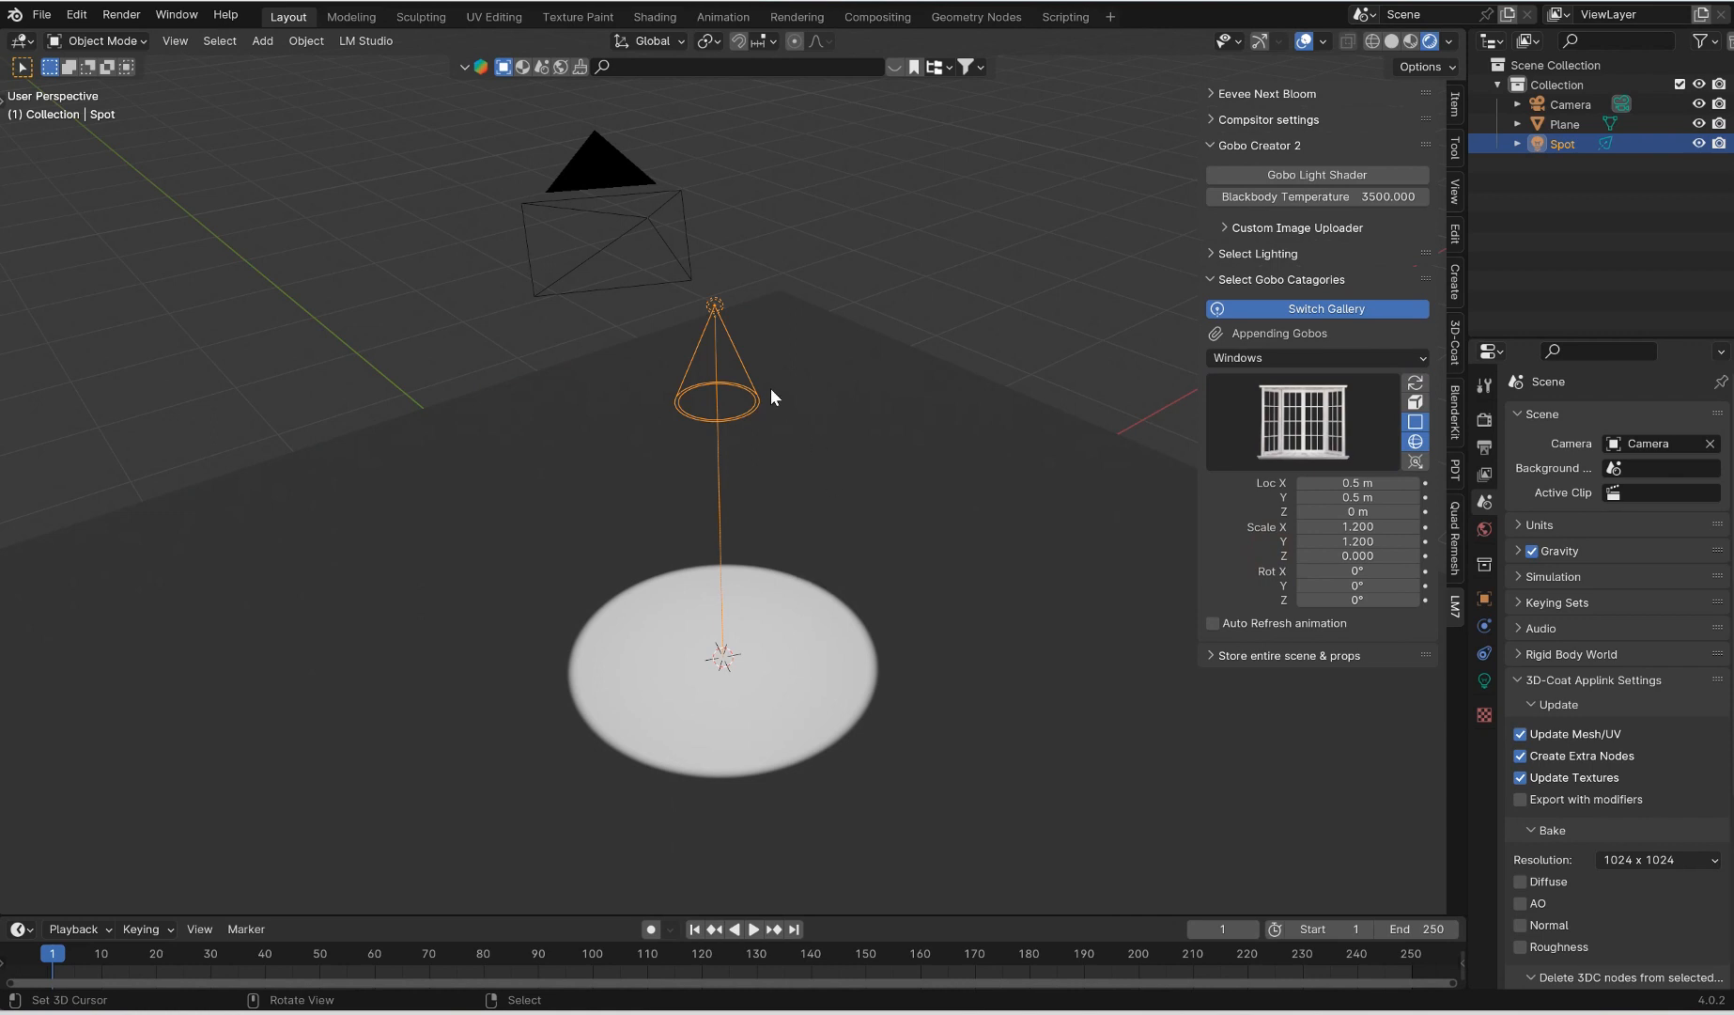
Set the render engine to Cycles
{"action": "left_click", "coordinate": [1485, 419]}
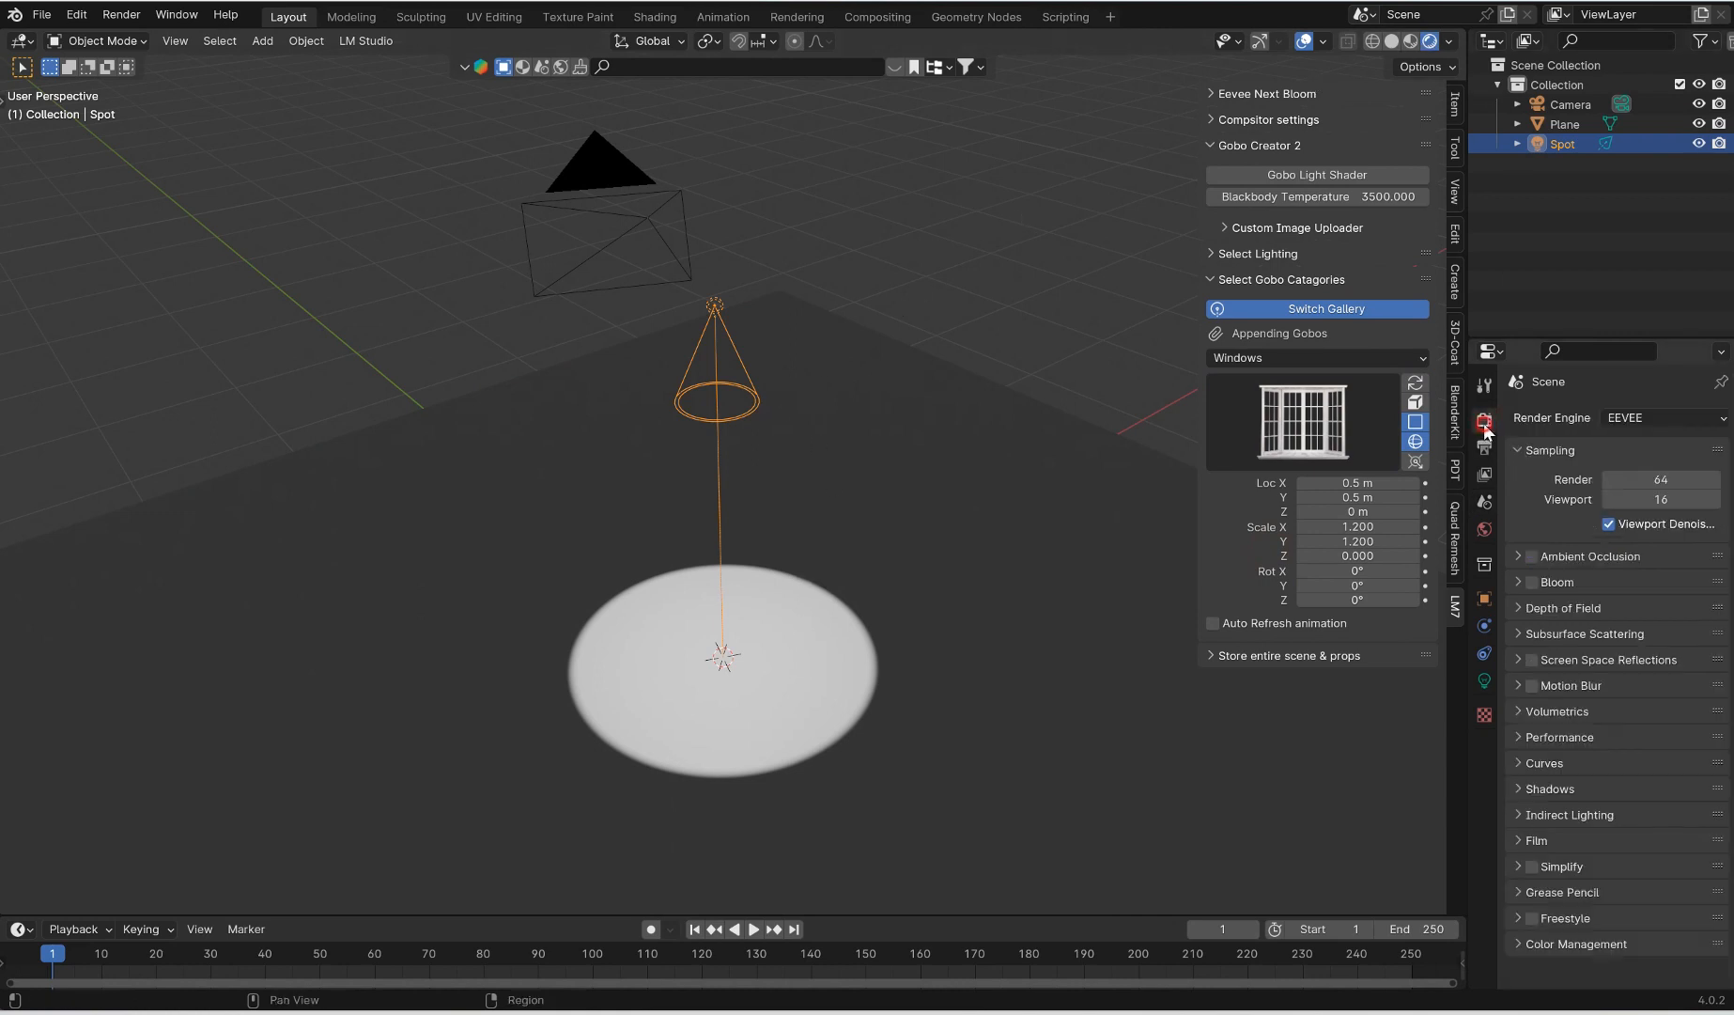
{"action": "left_click", "coordinate": [1646, 419]}
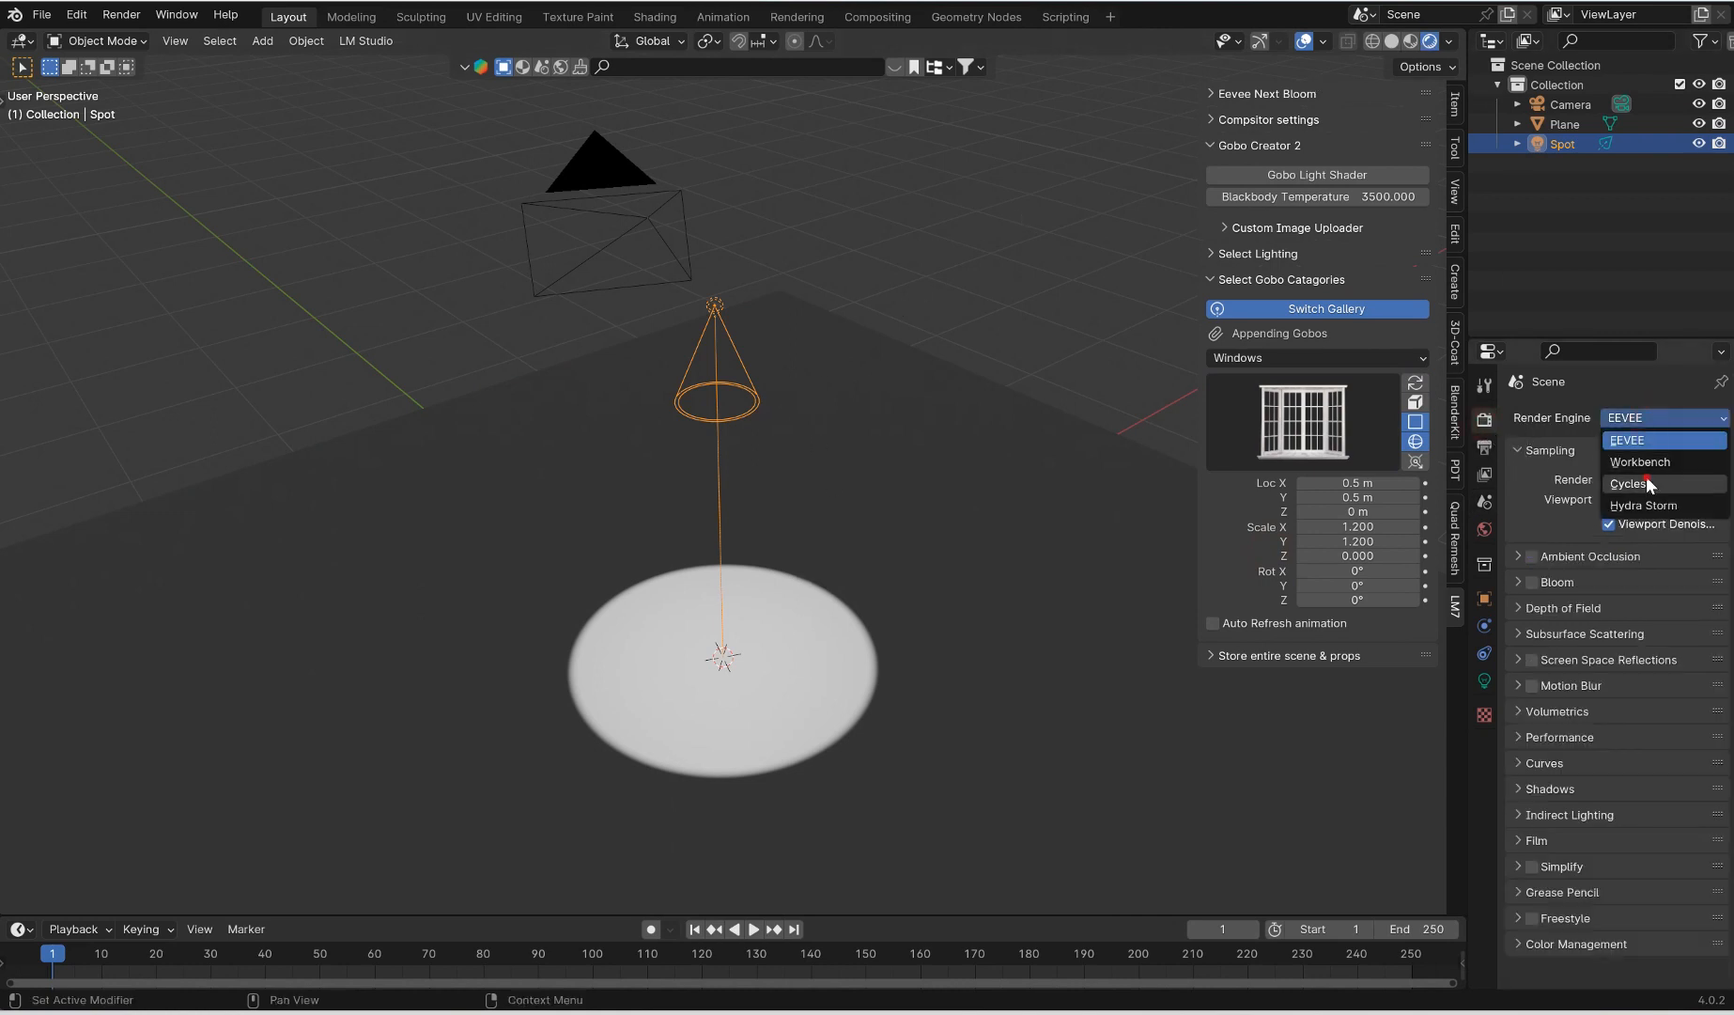
{"action": "left_click", "coordinate": [1646, 479]}
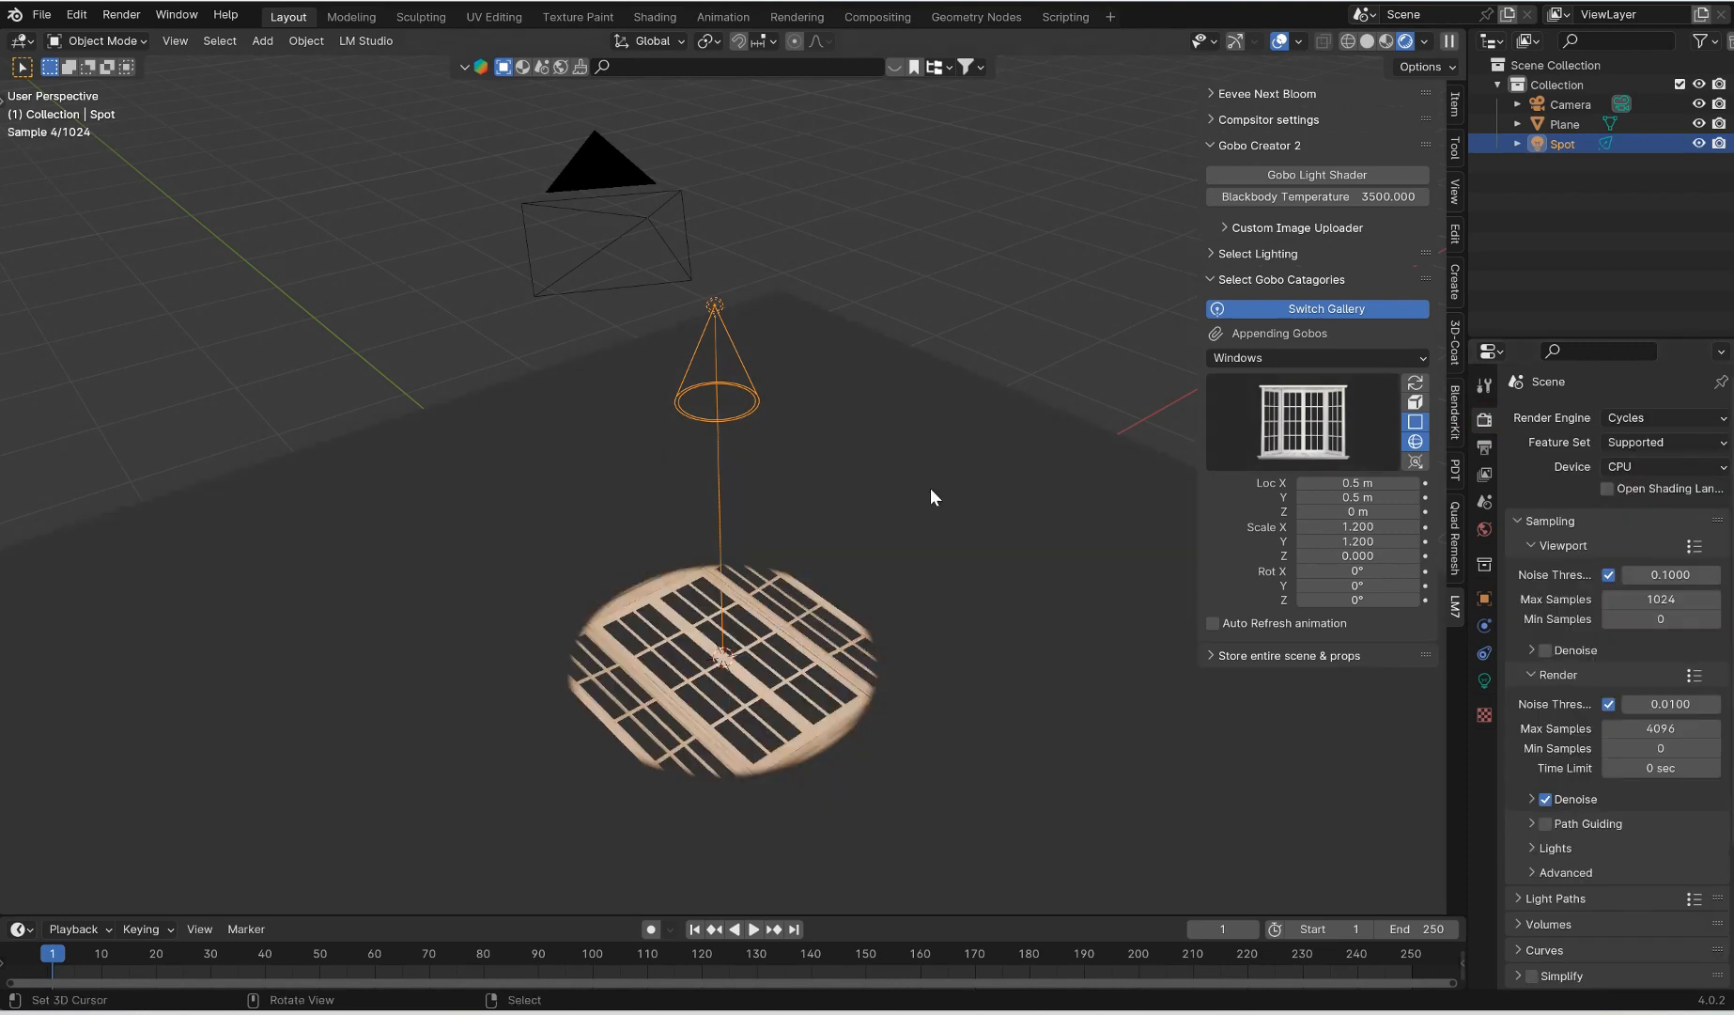
Try the window gobo at an X and Y scale of 2.000, return it to 1.200, and test its Z rotation
{"action": "scroll", "coordinate": [928, 491], "scroll_direction": "up", "scroll_amount": 2}
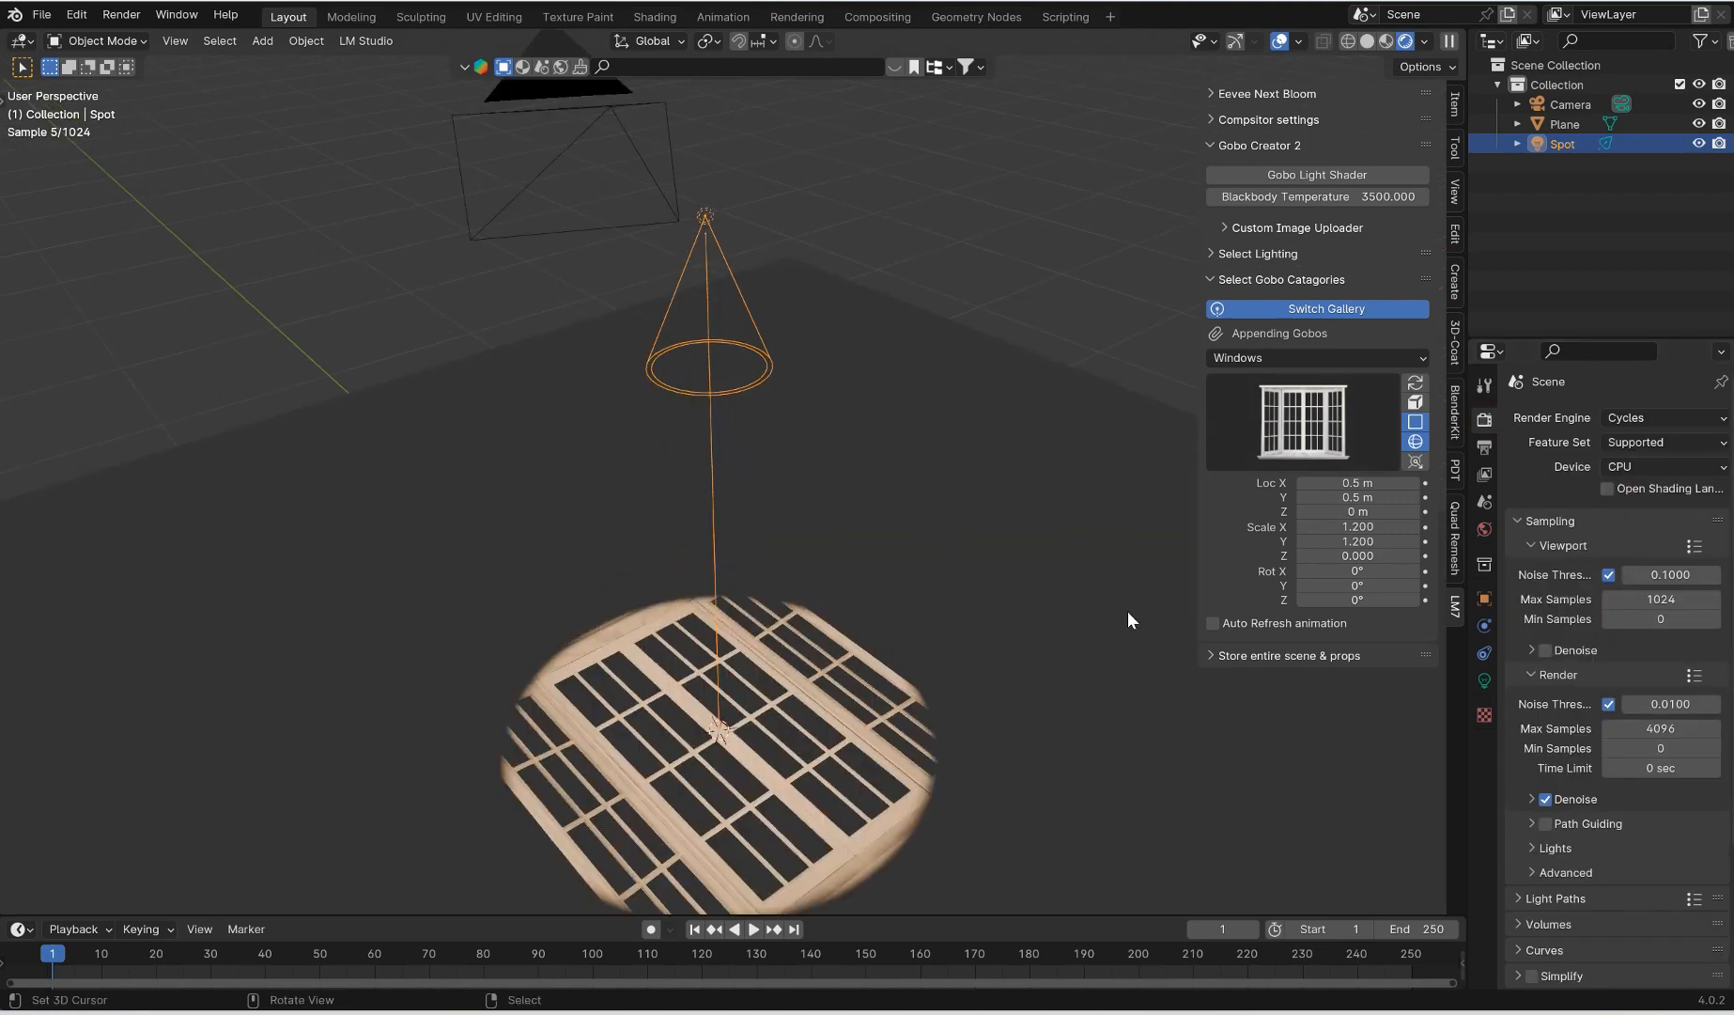
{"action": "left_click", "coordinate": [1414, 425]}
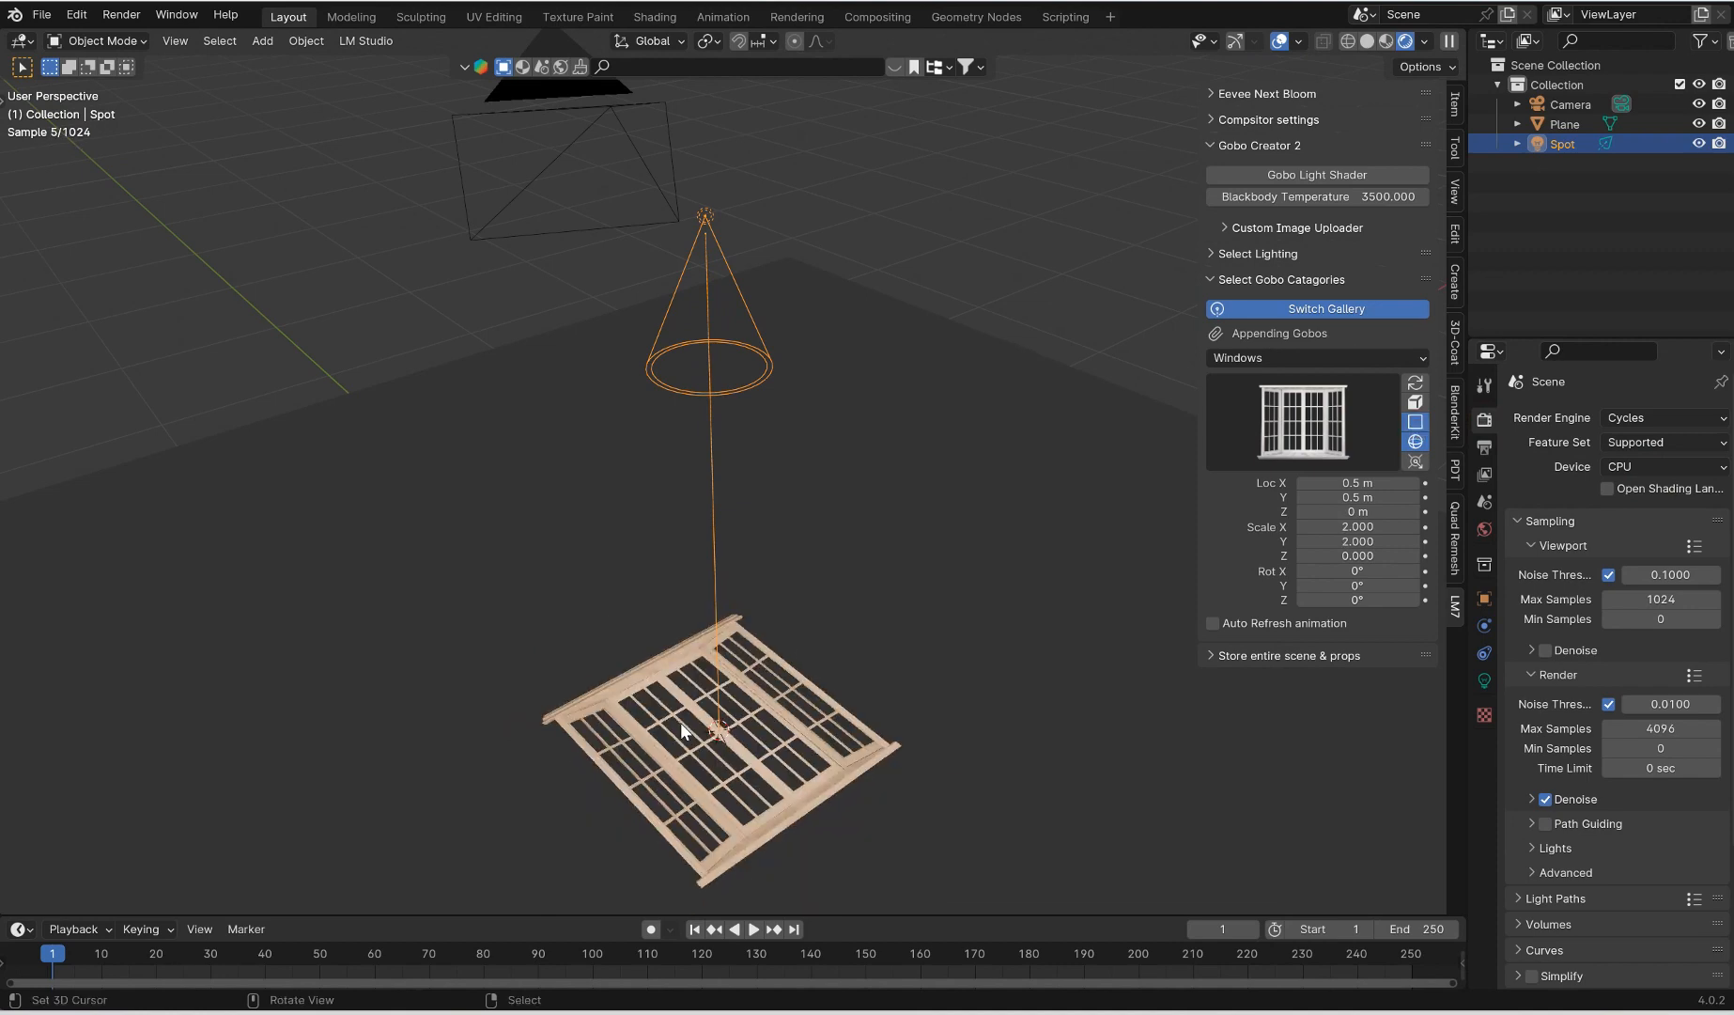
{"action": "left_click", "coordinate": [1424, 443]}
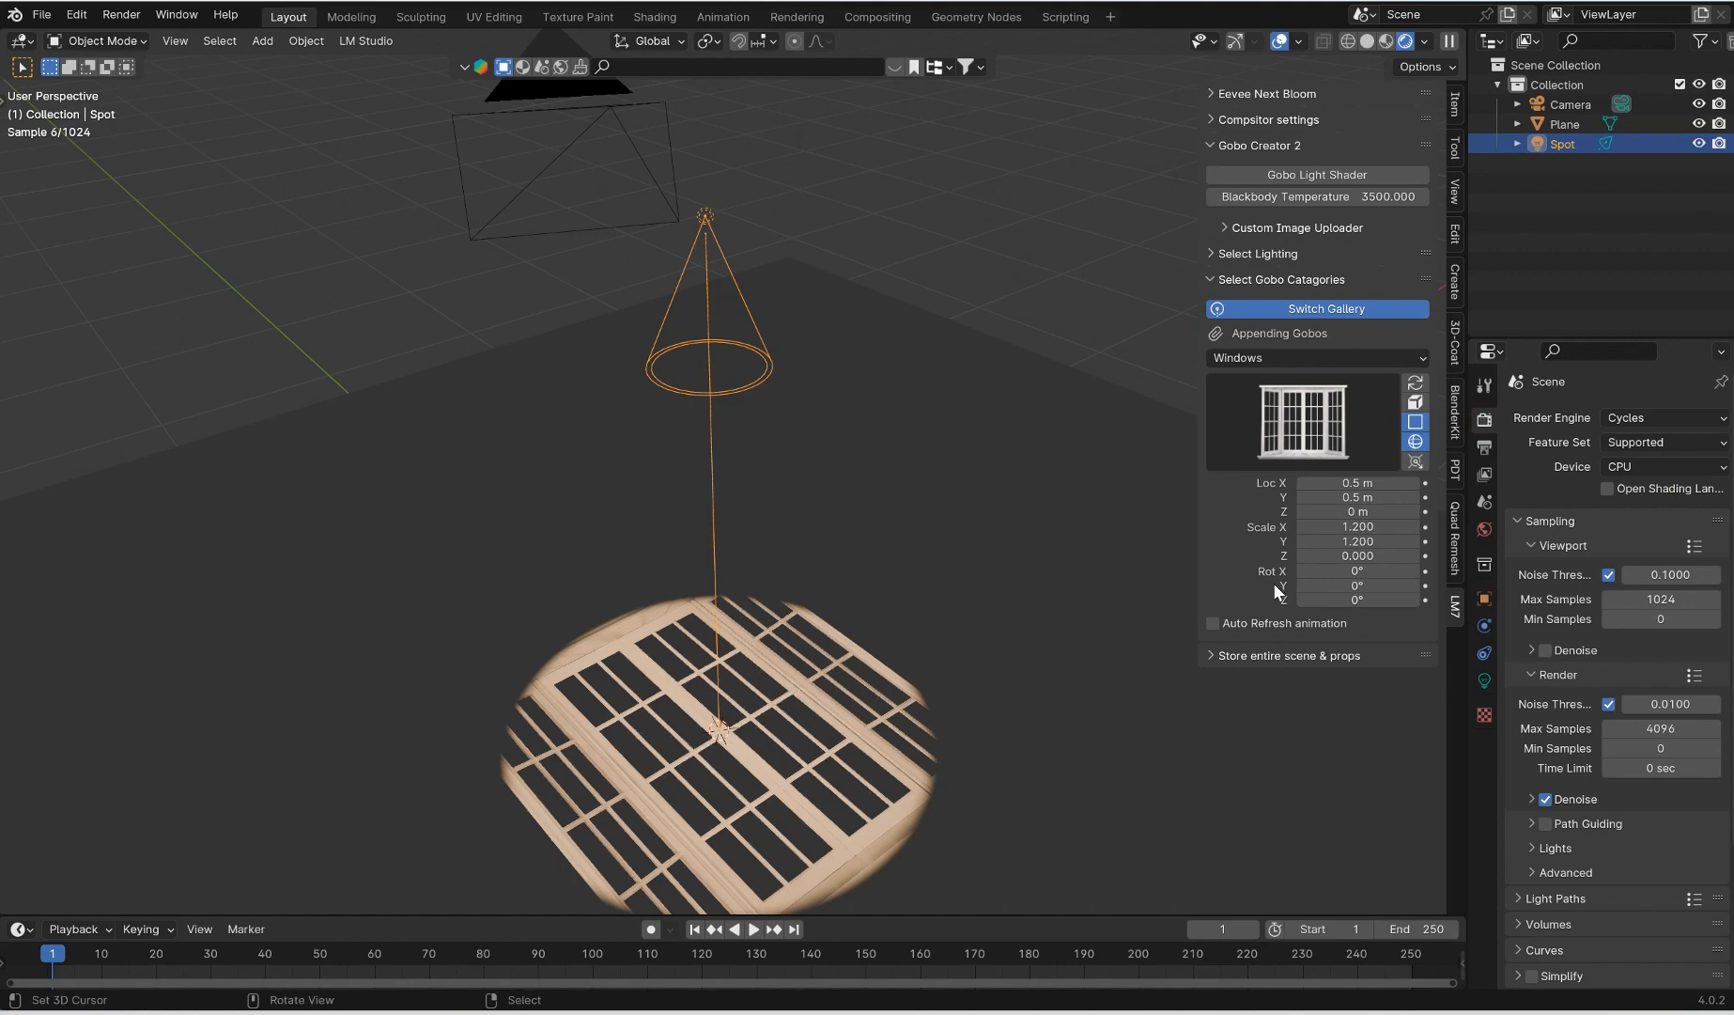
{"action": "left_click_drag", "start_coordinate": [1359, 598], "coordinate": [1360, 599]}
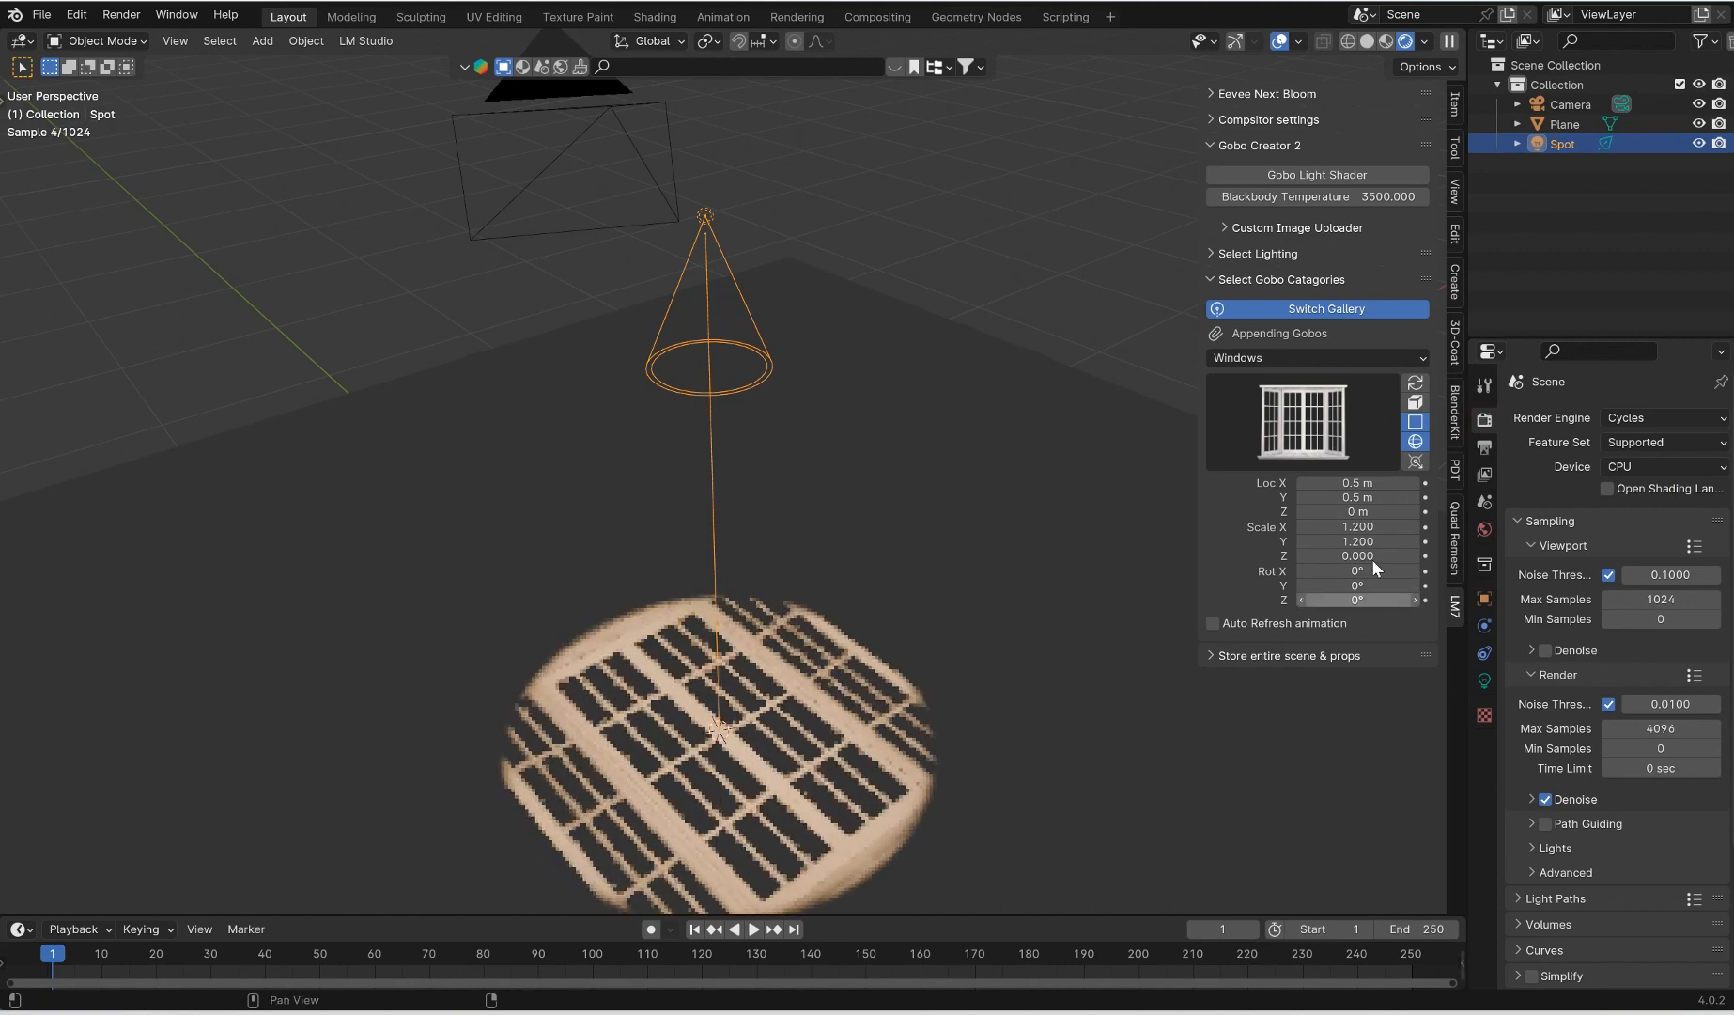
Add a fog volume cube around the scene with a fog density of 0.650 and an orange colour
{"action": "left_click", "coordinate": [1417, 402]}
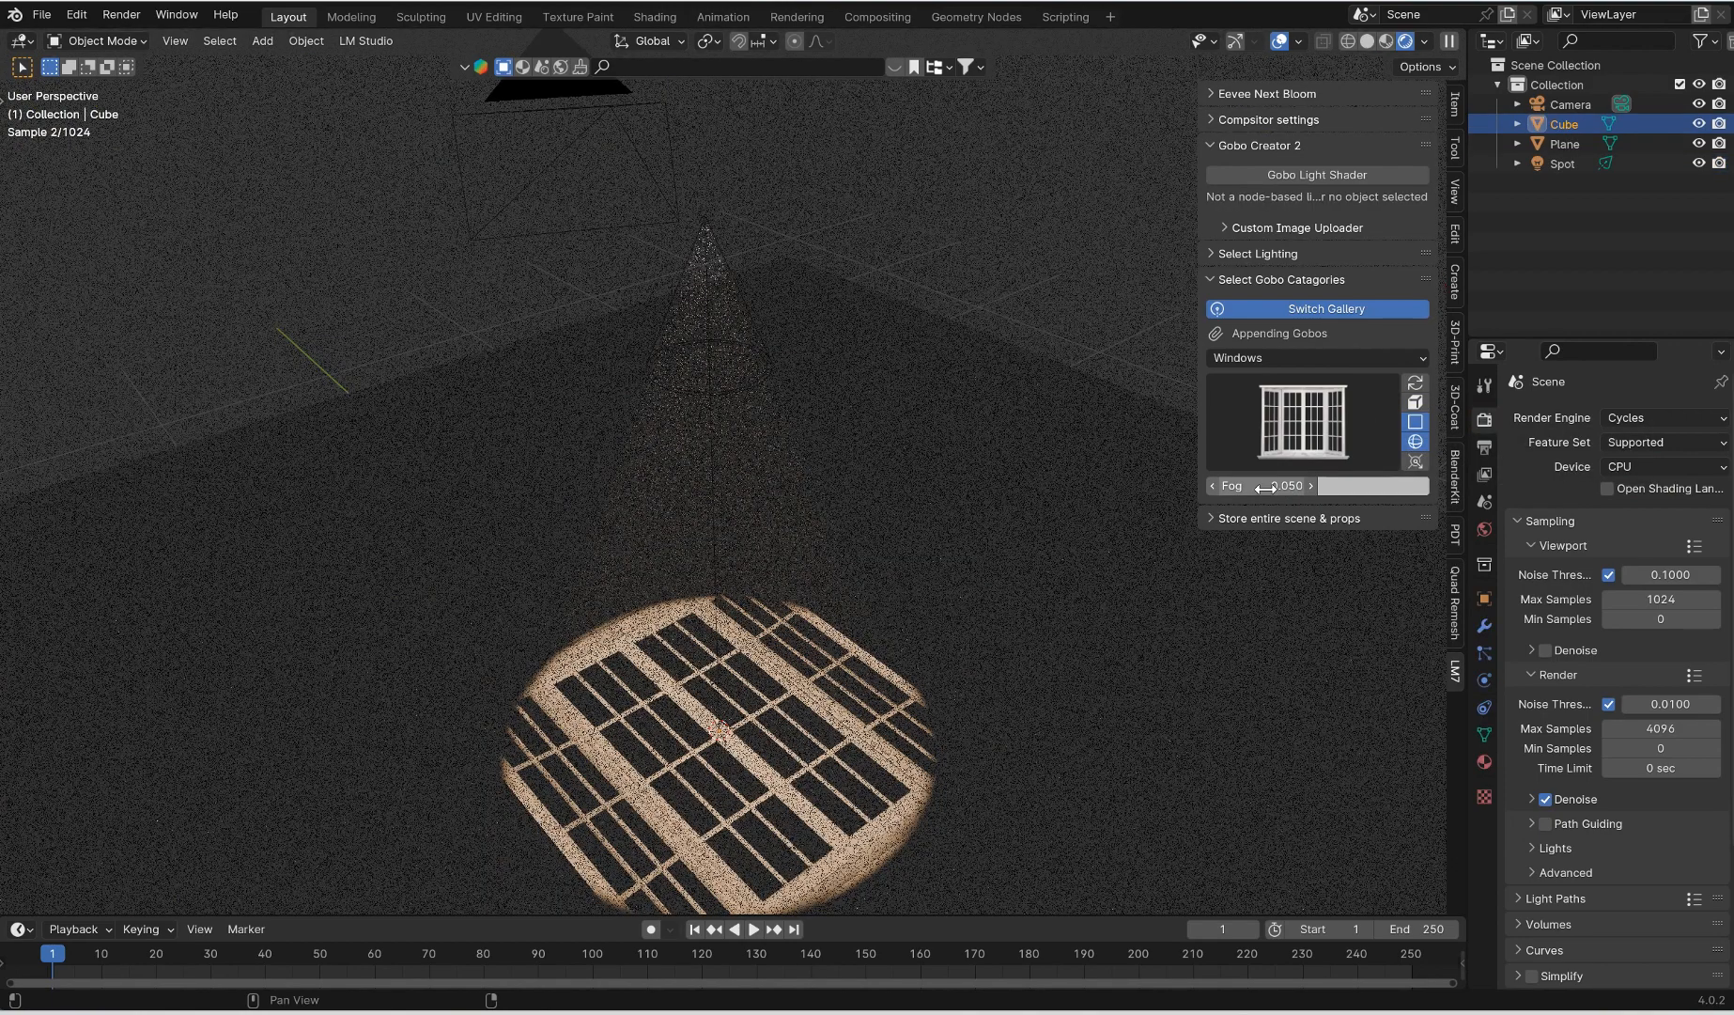
{"action": "left_click_drag", "start_coordinate": [1265, 488], "coordinate": [1284, 487]}
{"action": "left_click", "coordinate": [1383, 484]}
{"action": "left_click_drag", "start_coordinate": [1415, 263], "coordinate": [1380, 338]}
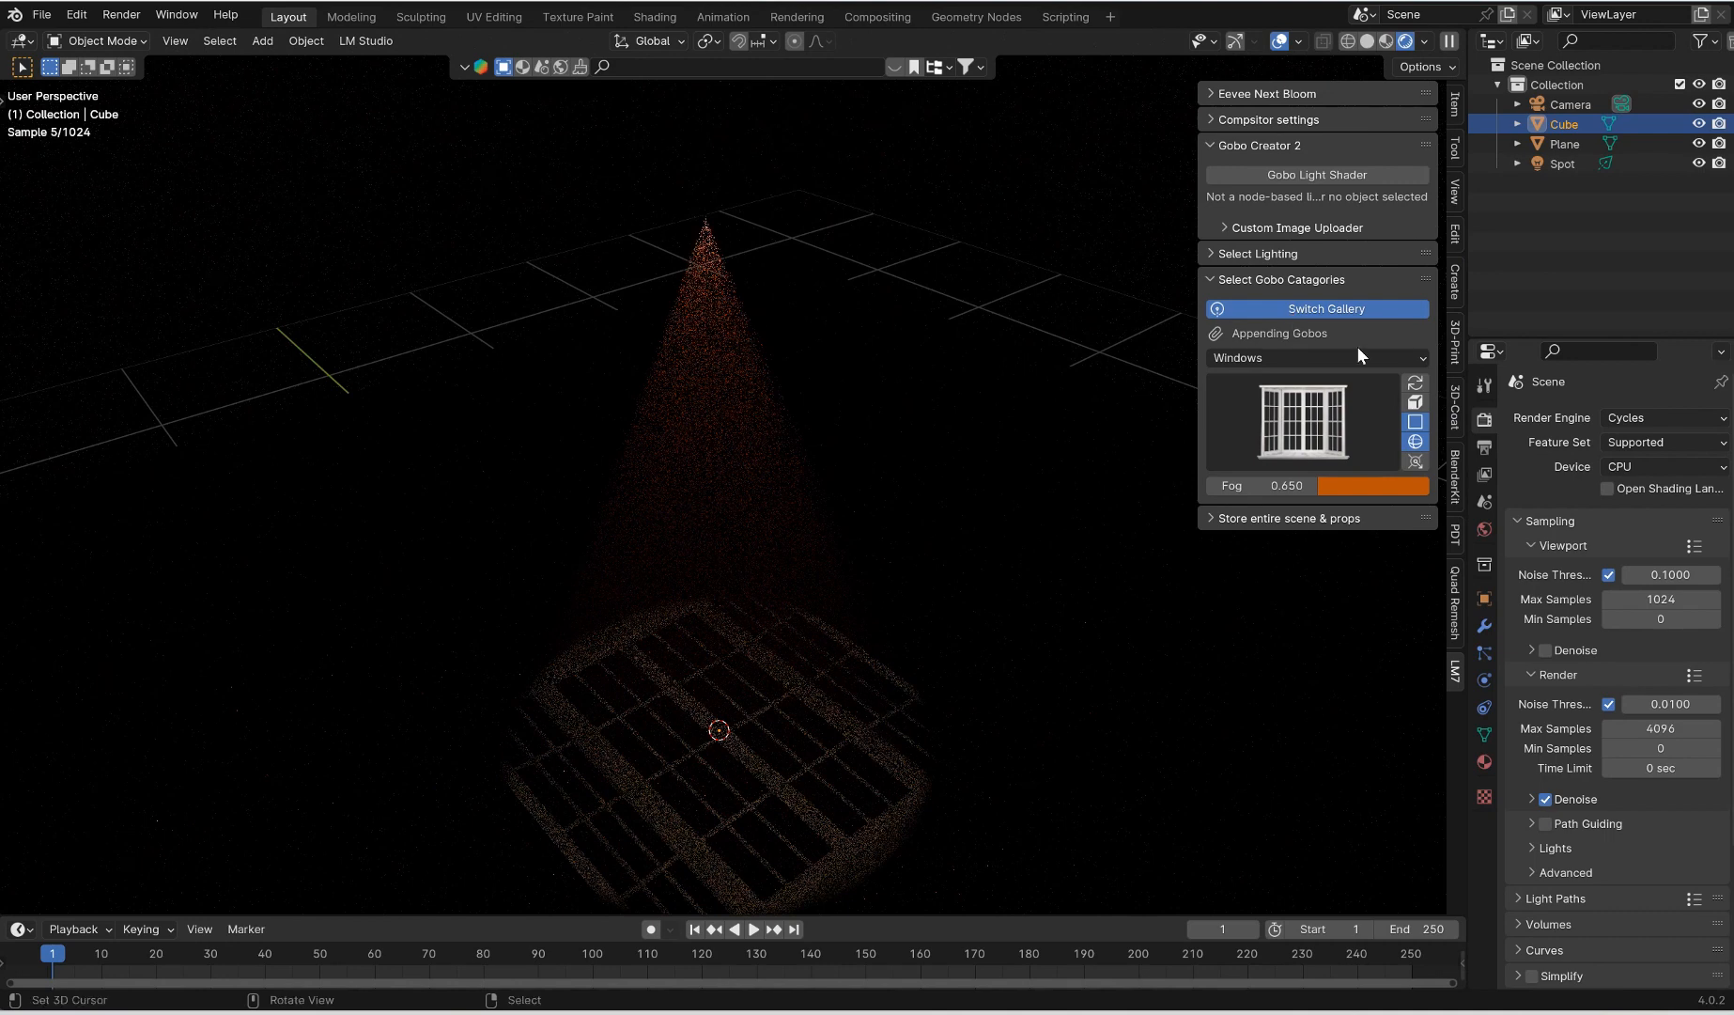
Select the Spot through the object selection gallery and increase its light intensity
{"action": "left_click", "coordinate": [1409, 310]}
{"action": "left_click", "coordinate": [1317, 418]}
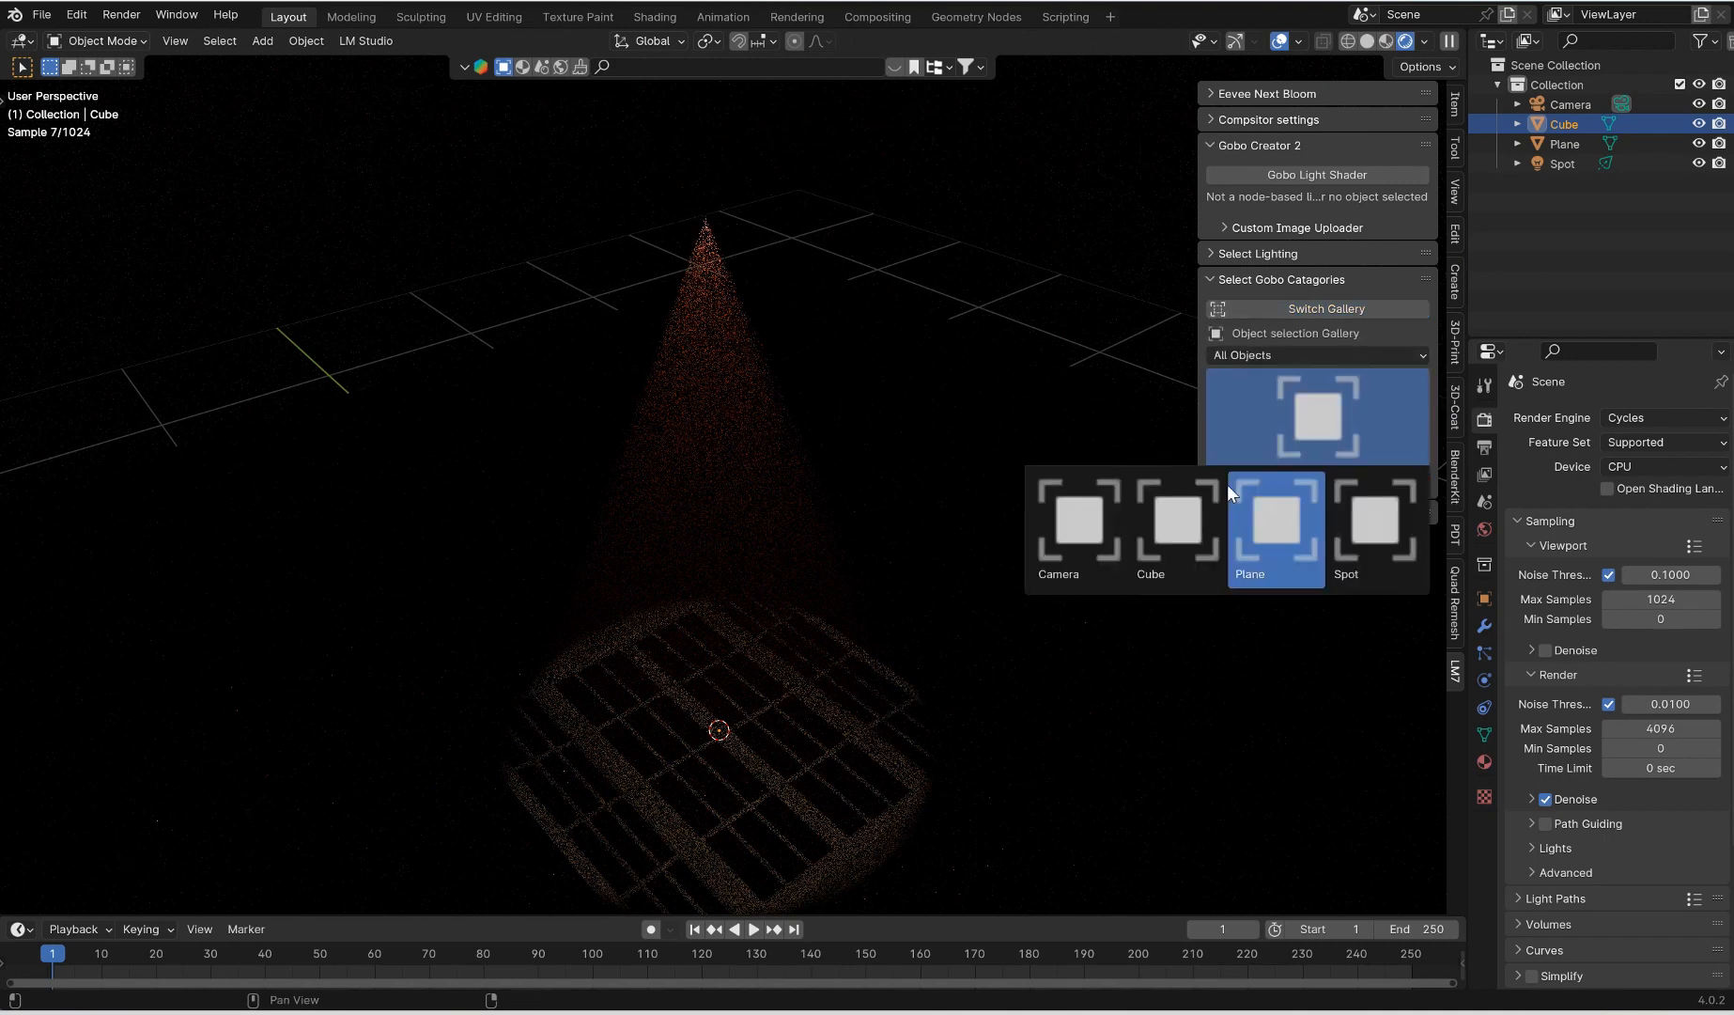
{"action": "left_click", "coordinate": [1364, 545]}
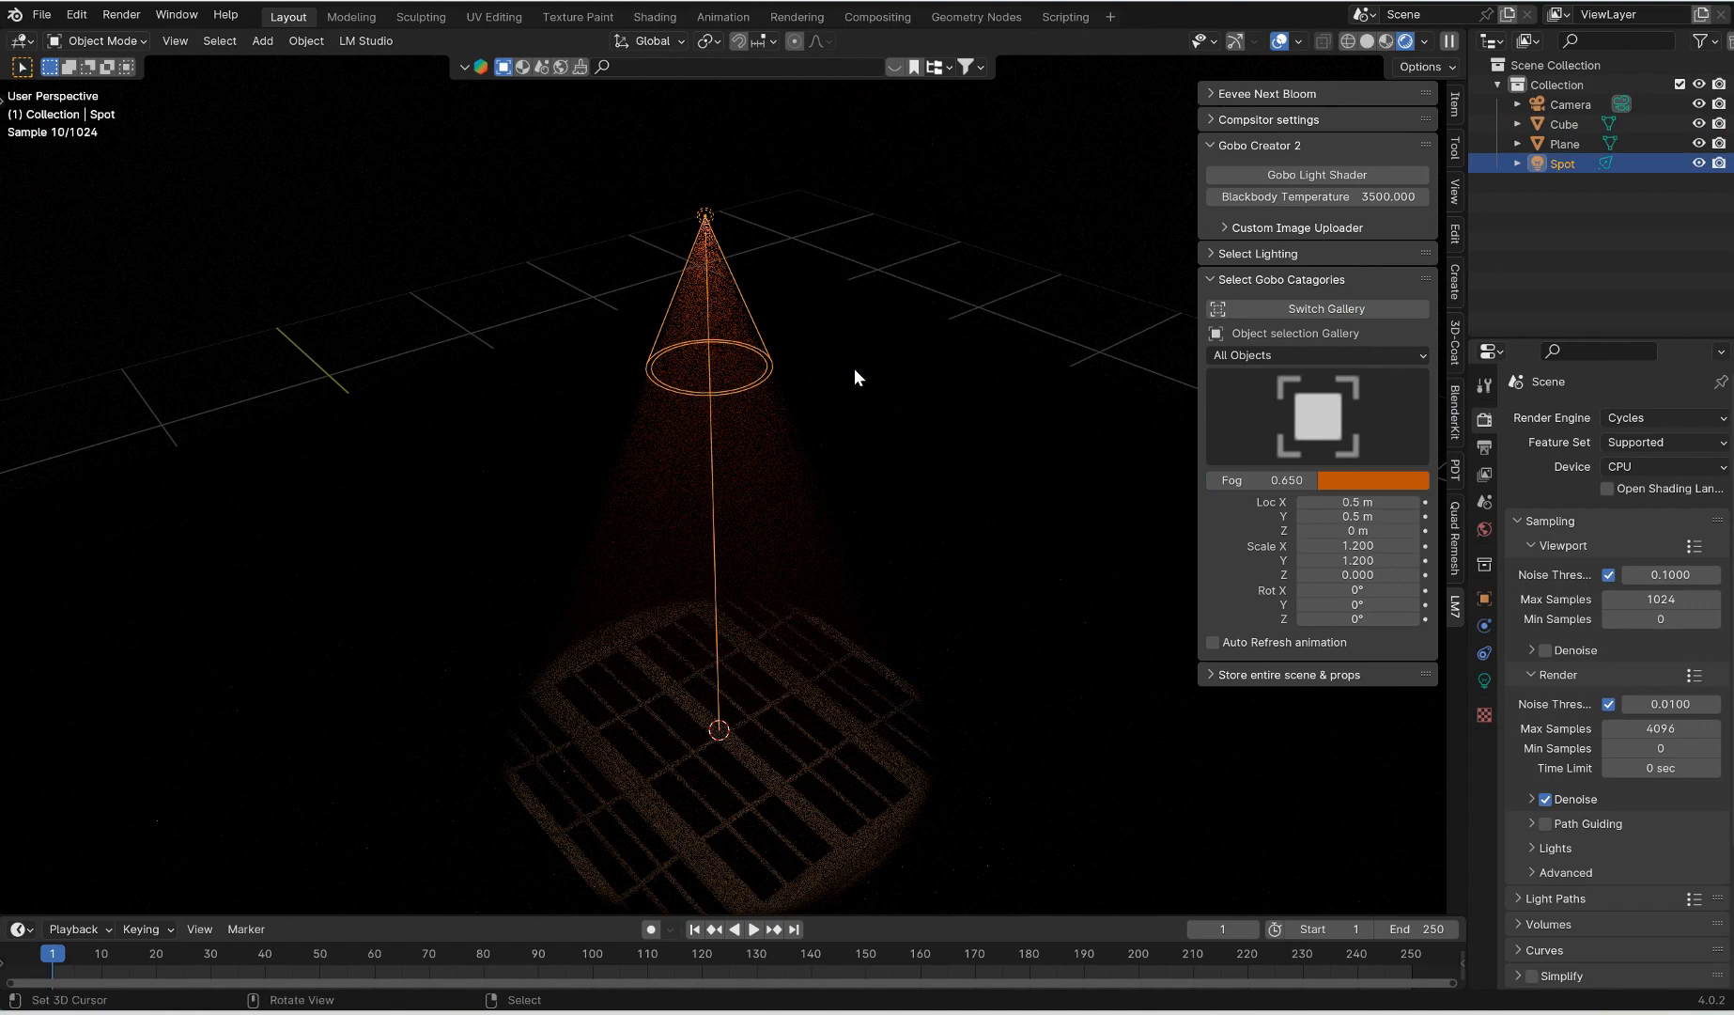
{"action": "key", "text": "e"}
{"action": "left_click", "coordinate": [1274, 376]}
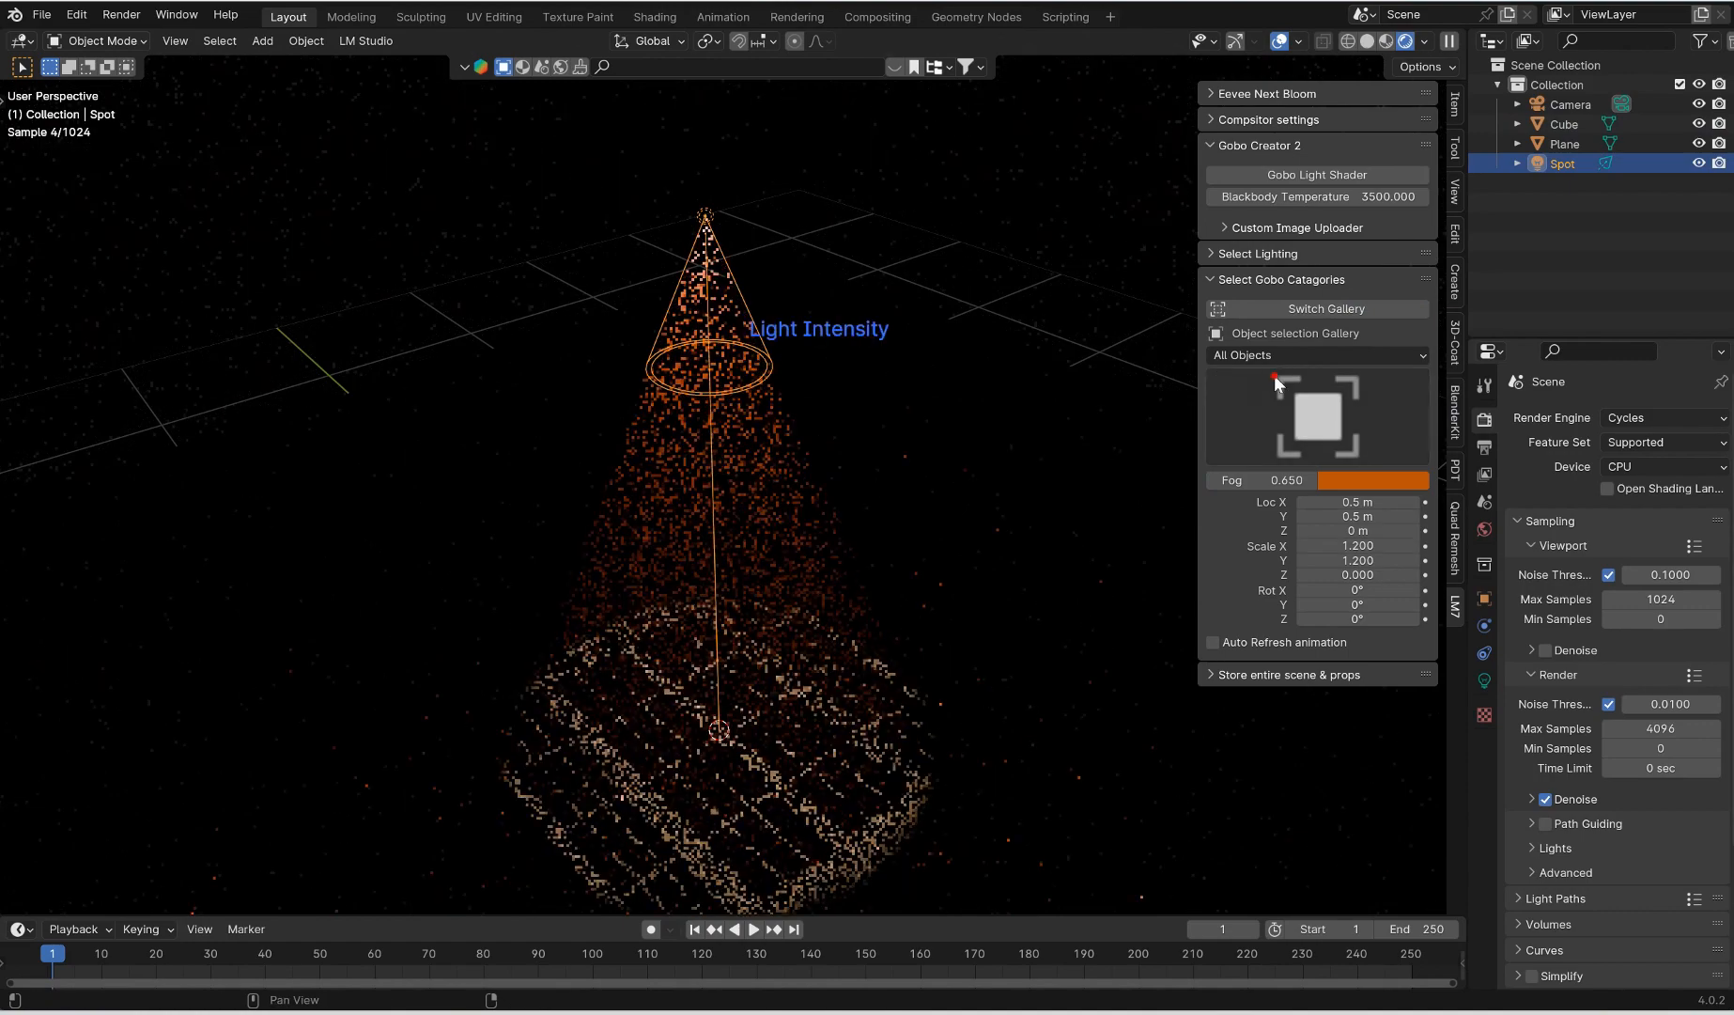
Replace the spotlight's gobo with the round radial window from the Windows category
{"action": "left_click", "coordinate": [1339, 308]}
{"action": "left_click", "coordinate": [1415, 402]}
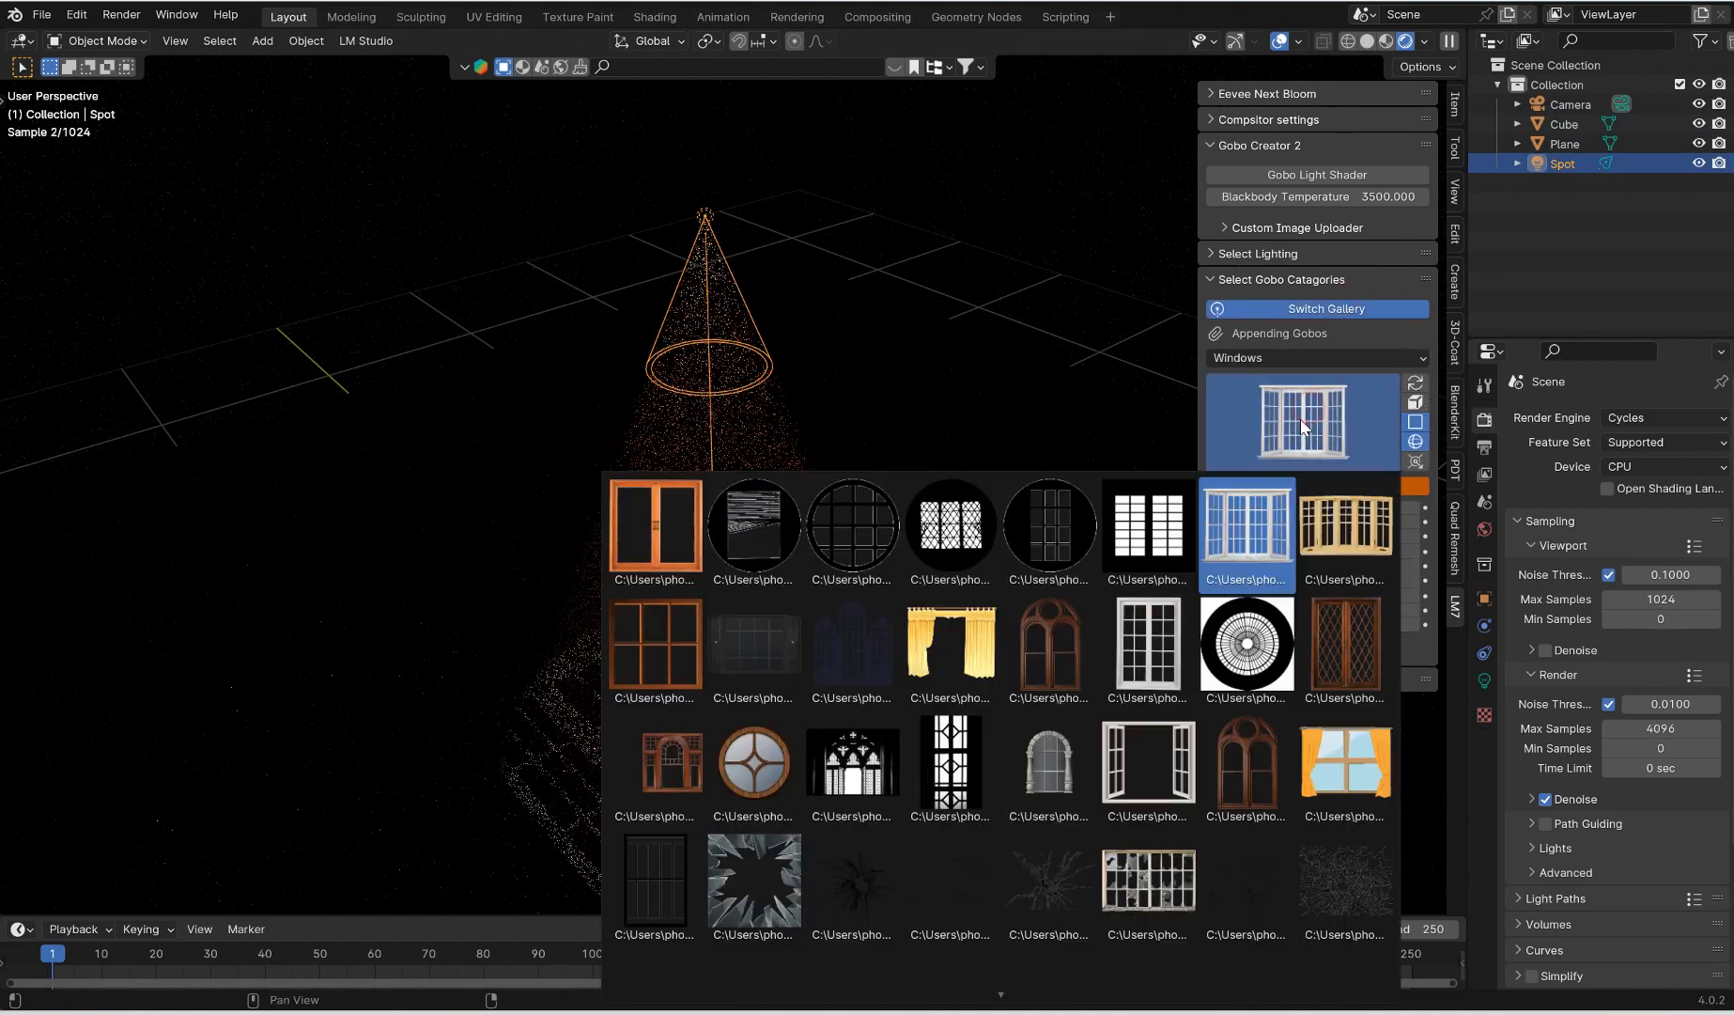
{"action": "left_click", "coordinate": [1246, 648]}
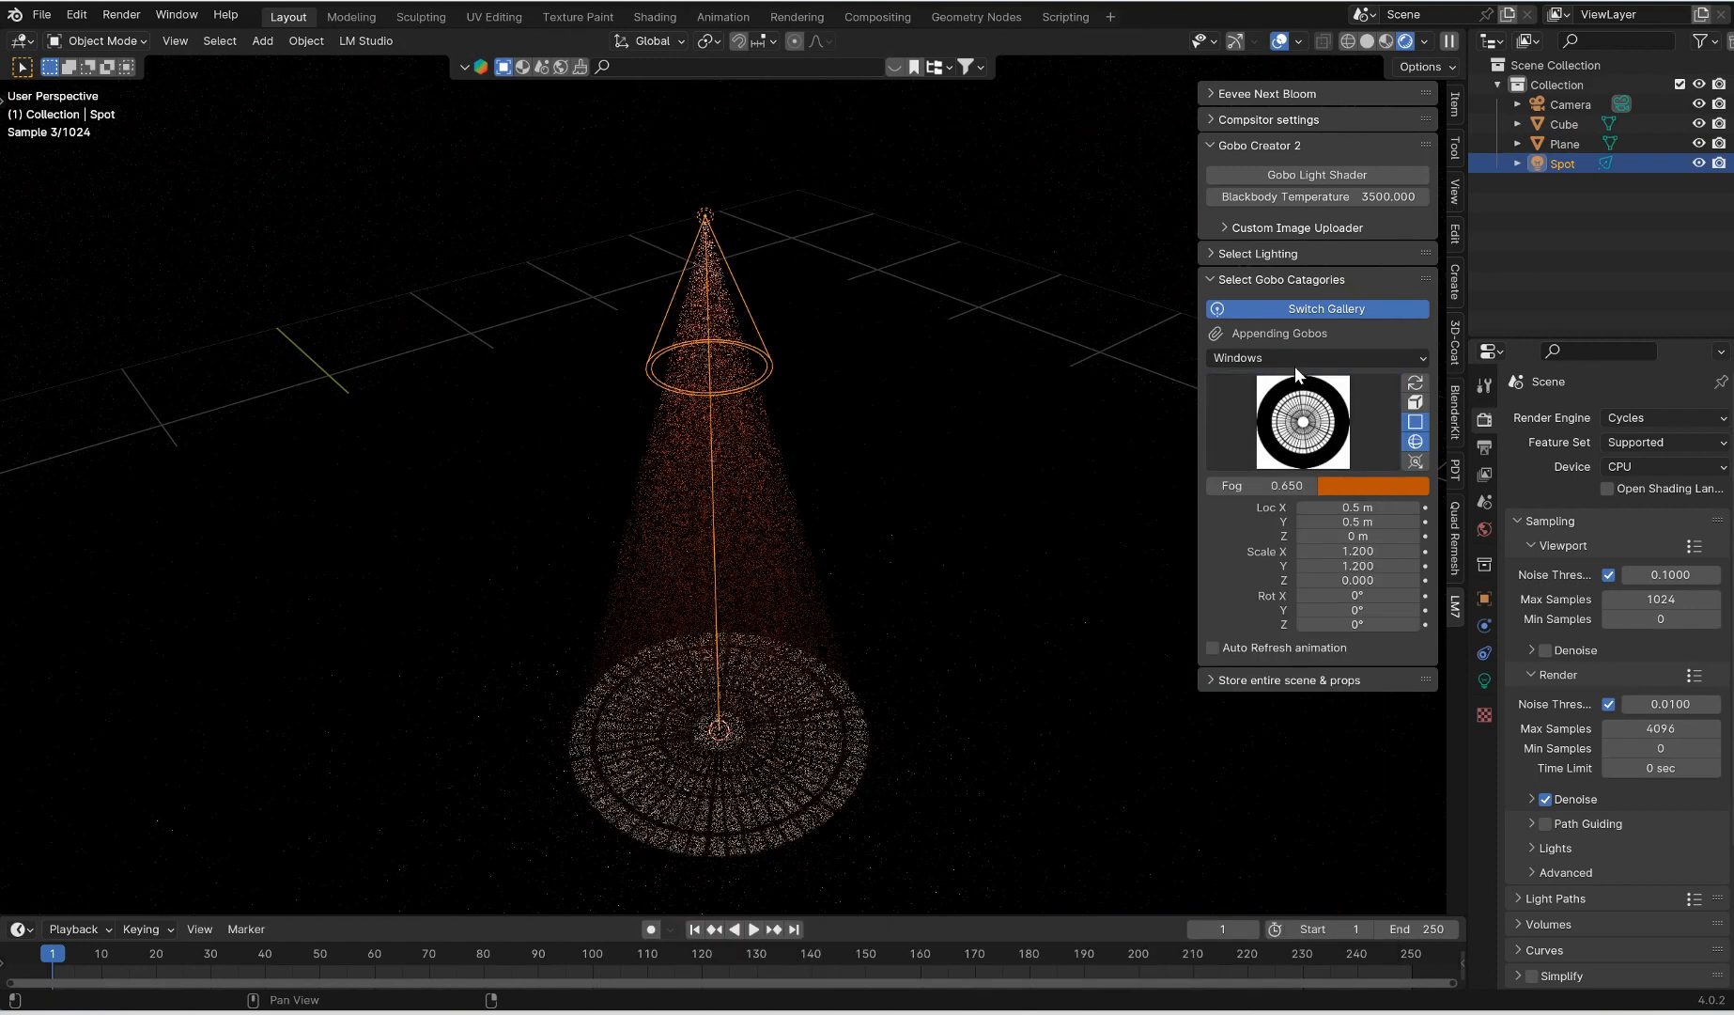
Load the Animated gobo category and apply a bare tree branches gobo to the spotlight
{"action": "left_click", "coordinate": [1317, 357]}
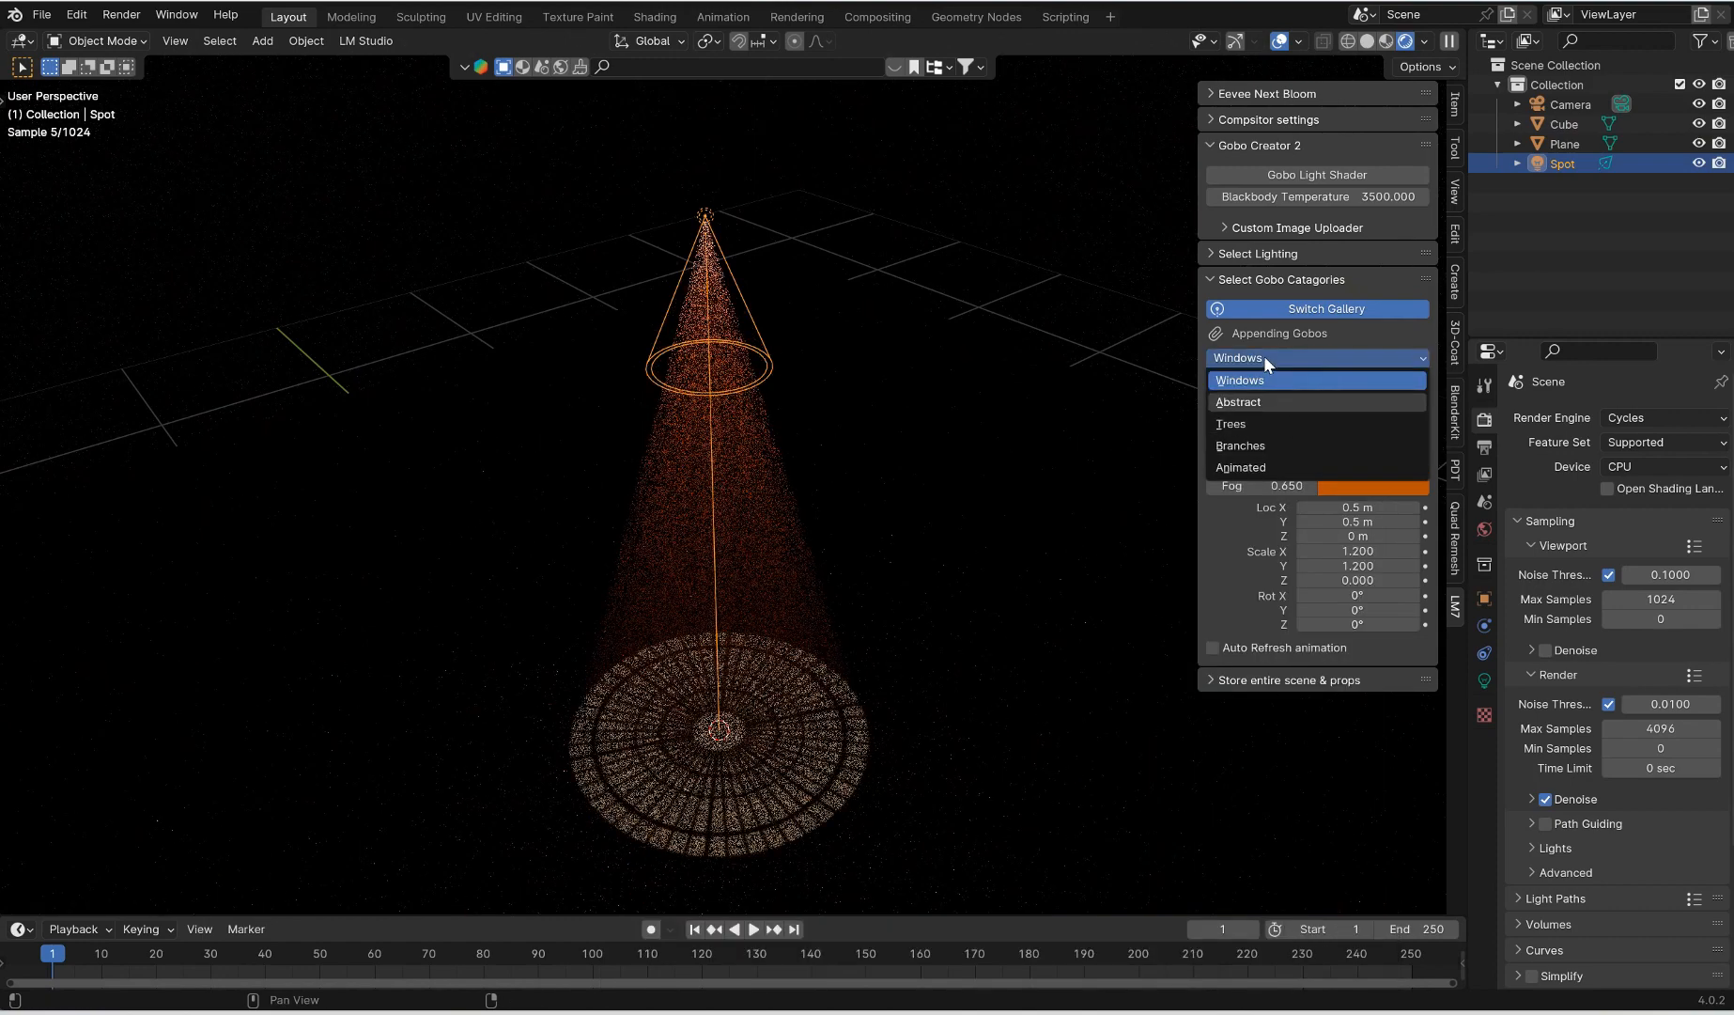
{"action": "left_click", "coordinate": [1266, 470]}
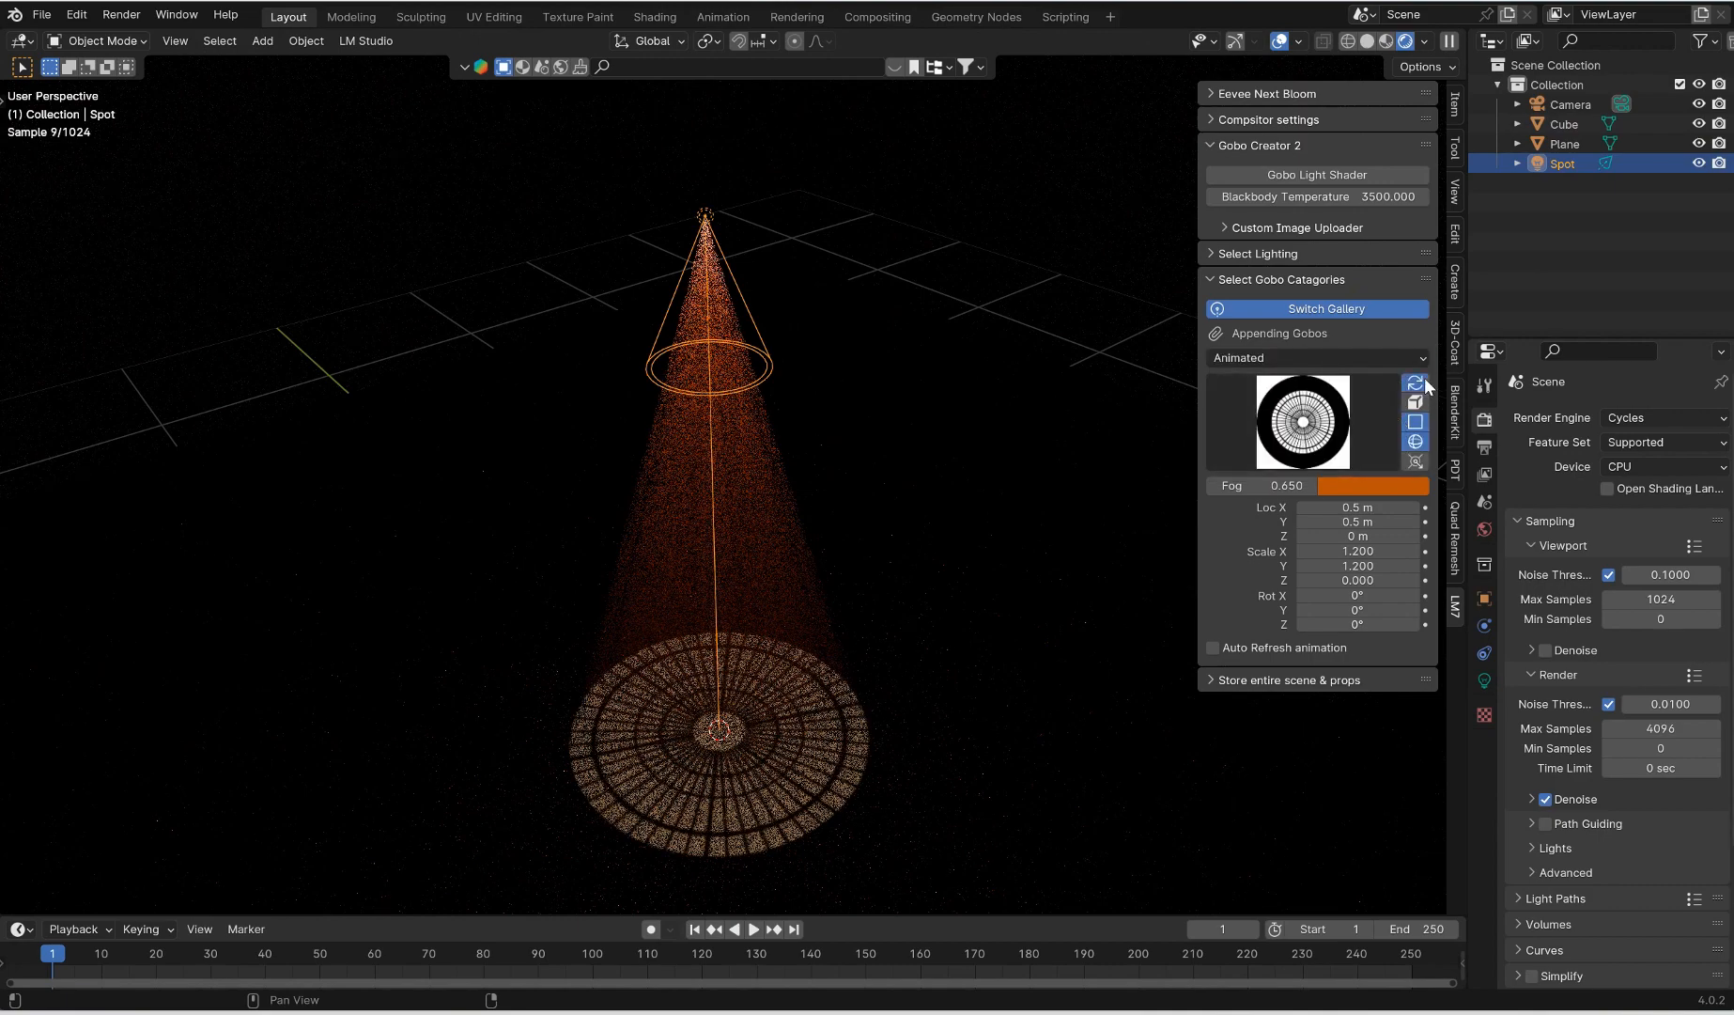
{"action": "left_click", "coordinate": [1415, 383]}
{"action": "left_click", "coordinate": [1306, 423]}
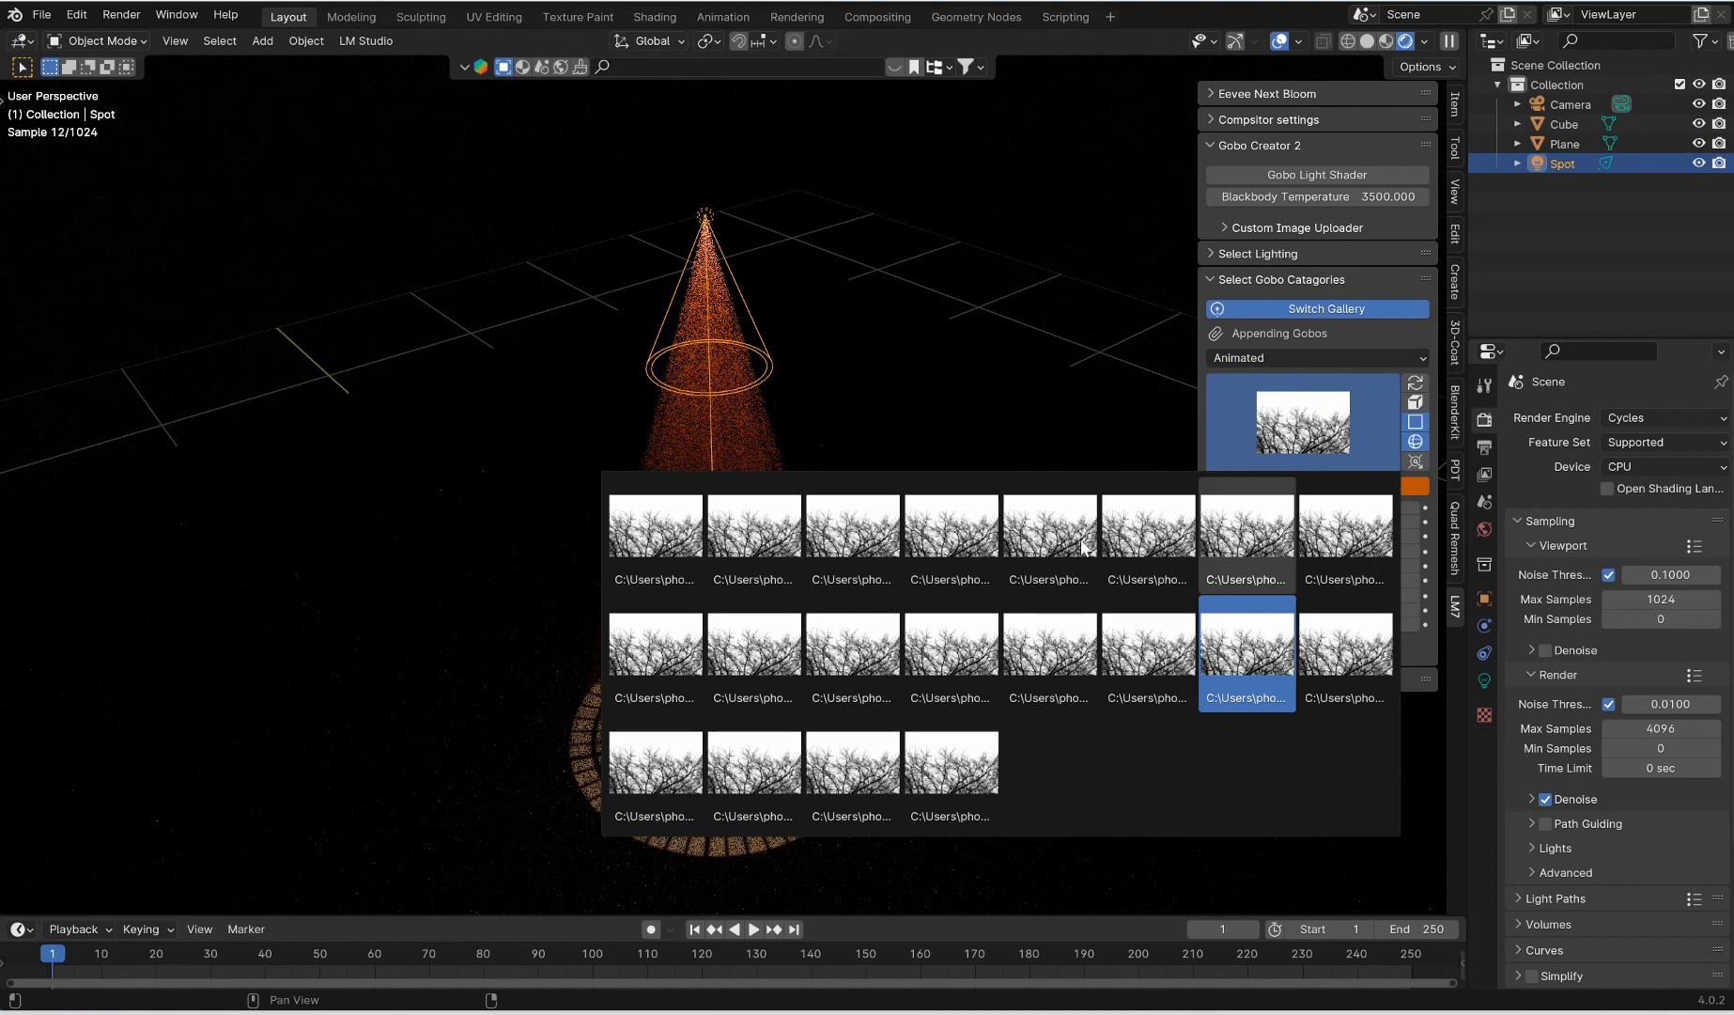
{"action": "left_click", "coordinate": [771, 537]}
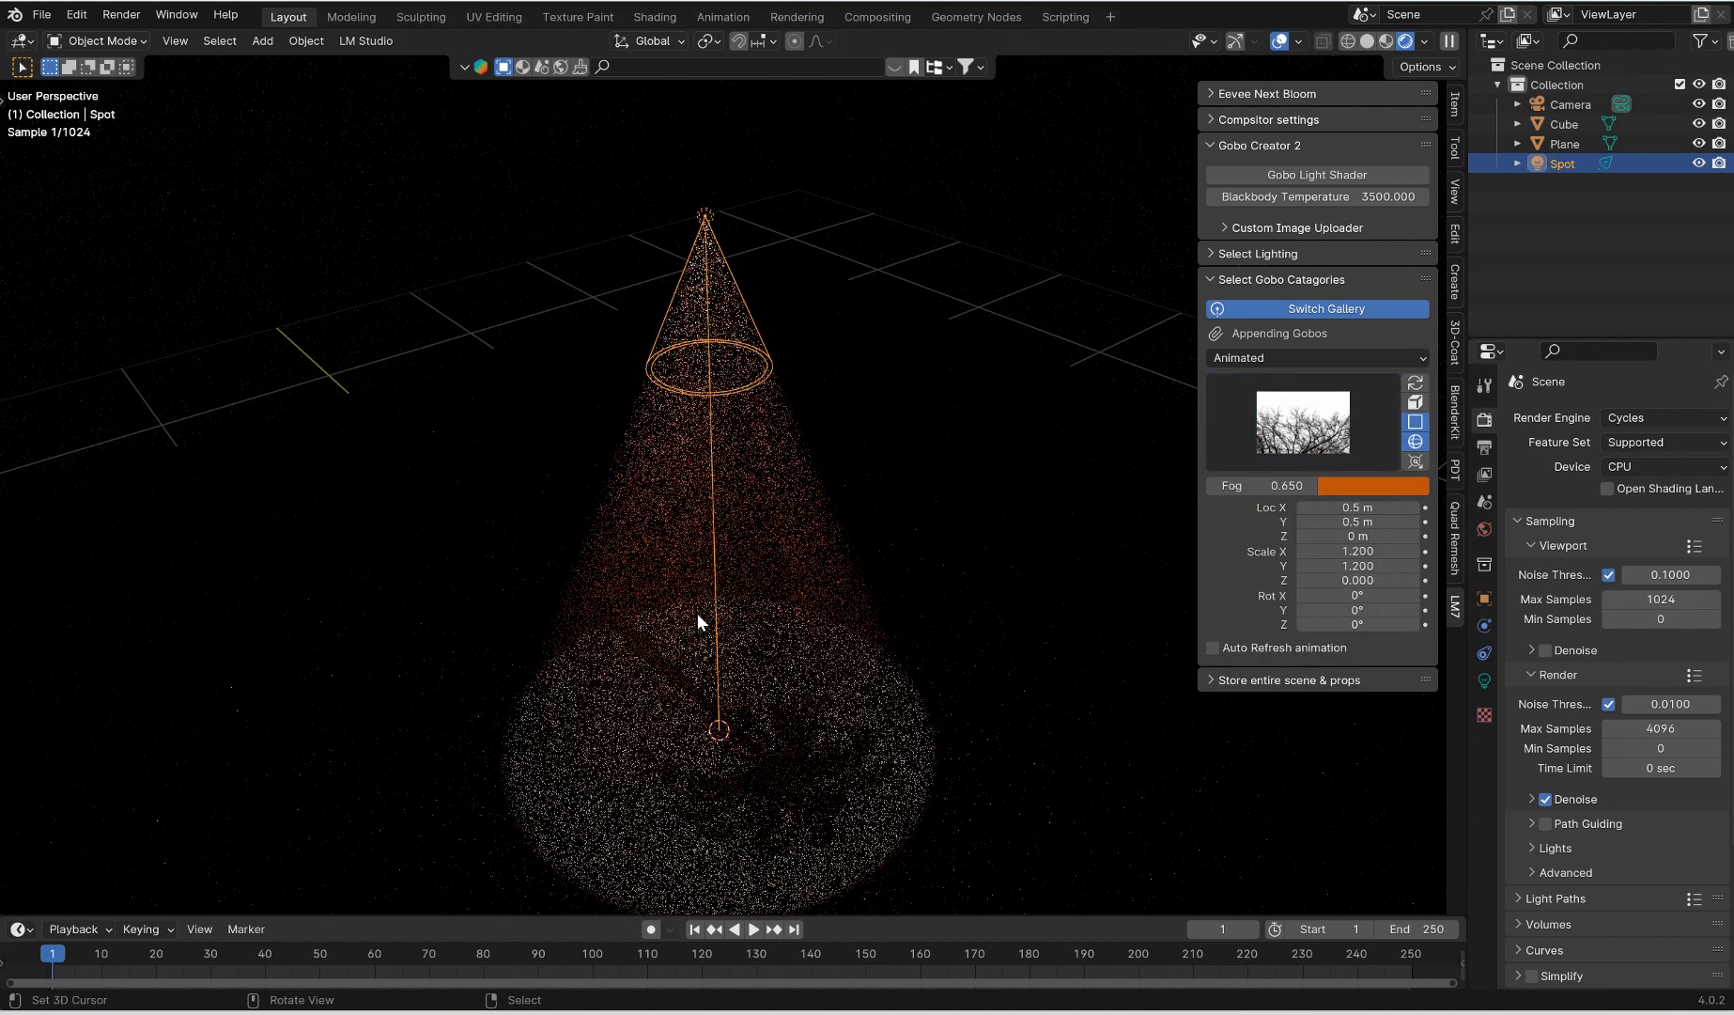
Delete the fog cube surrounding the scene
{"action": "scroll", "coordinate": [864, 412], "scroll_direction": "down", "scroll_amount": 10}
{"action": "right_click", "coordinate": [1007, 303]}
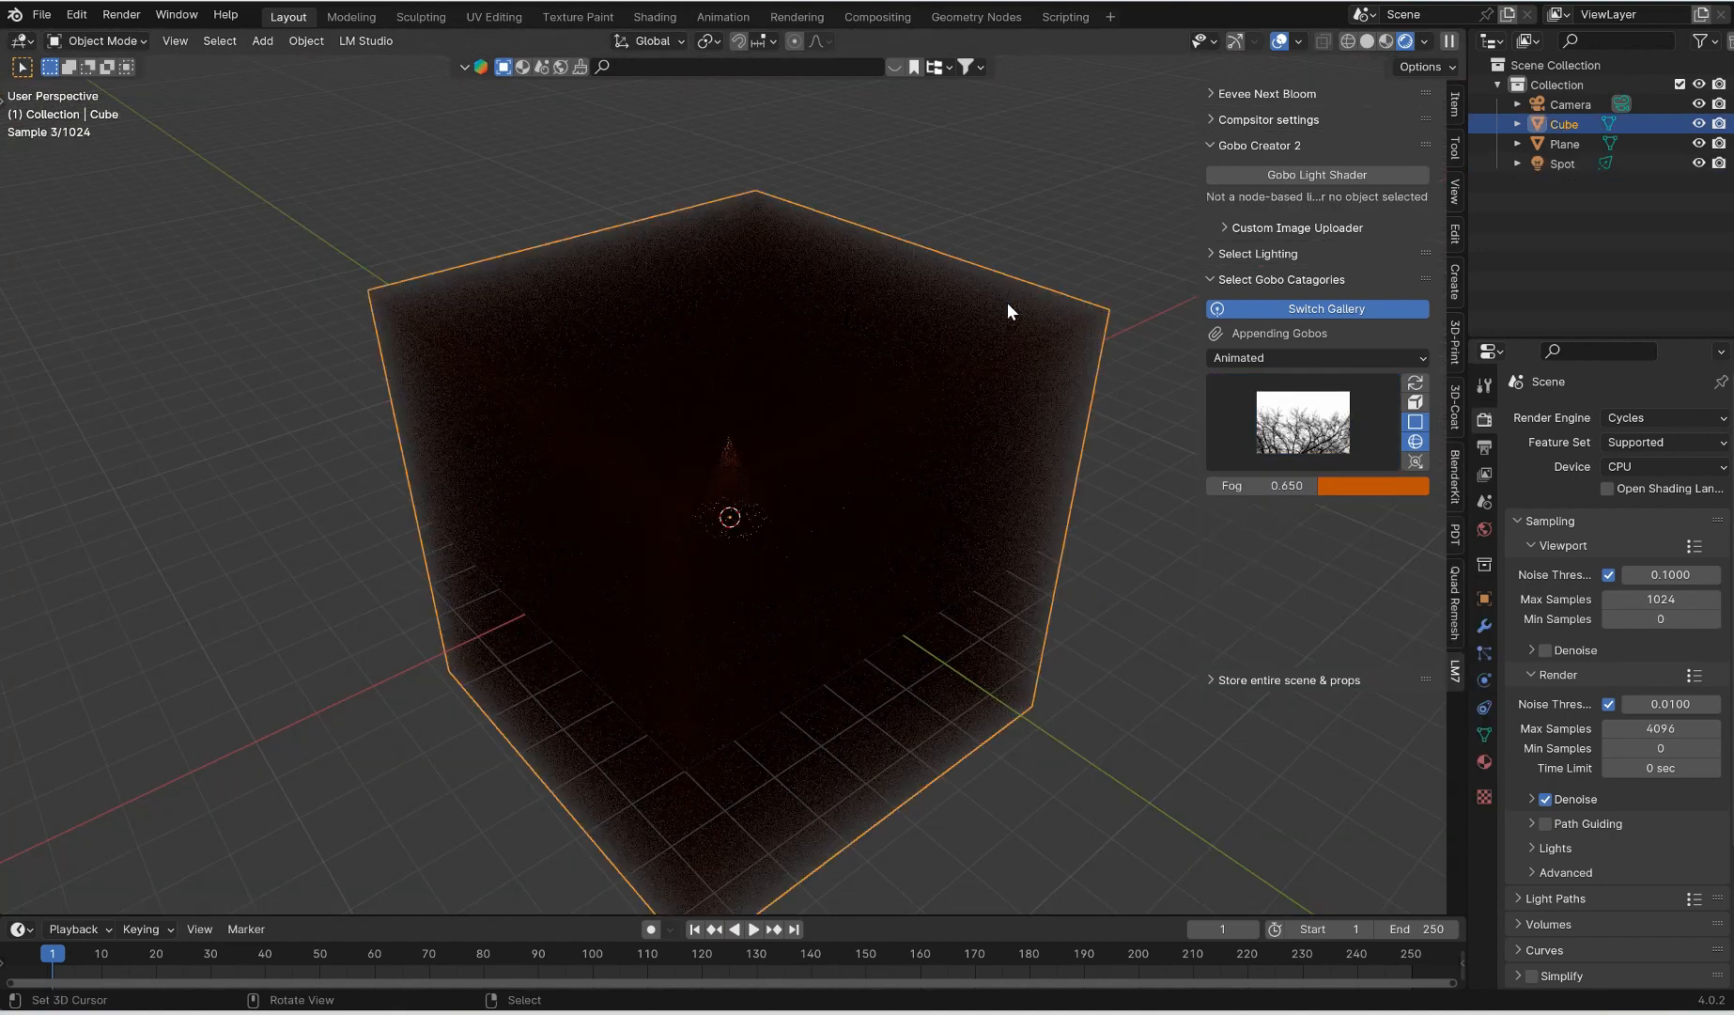
{"action": "key", "text": "Delete"}
{"action": "middle_click_drag", "start_coordinate": [852, 473], "coordinate": [985, 518]}
{"action": "key", "text": "KP_7"}
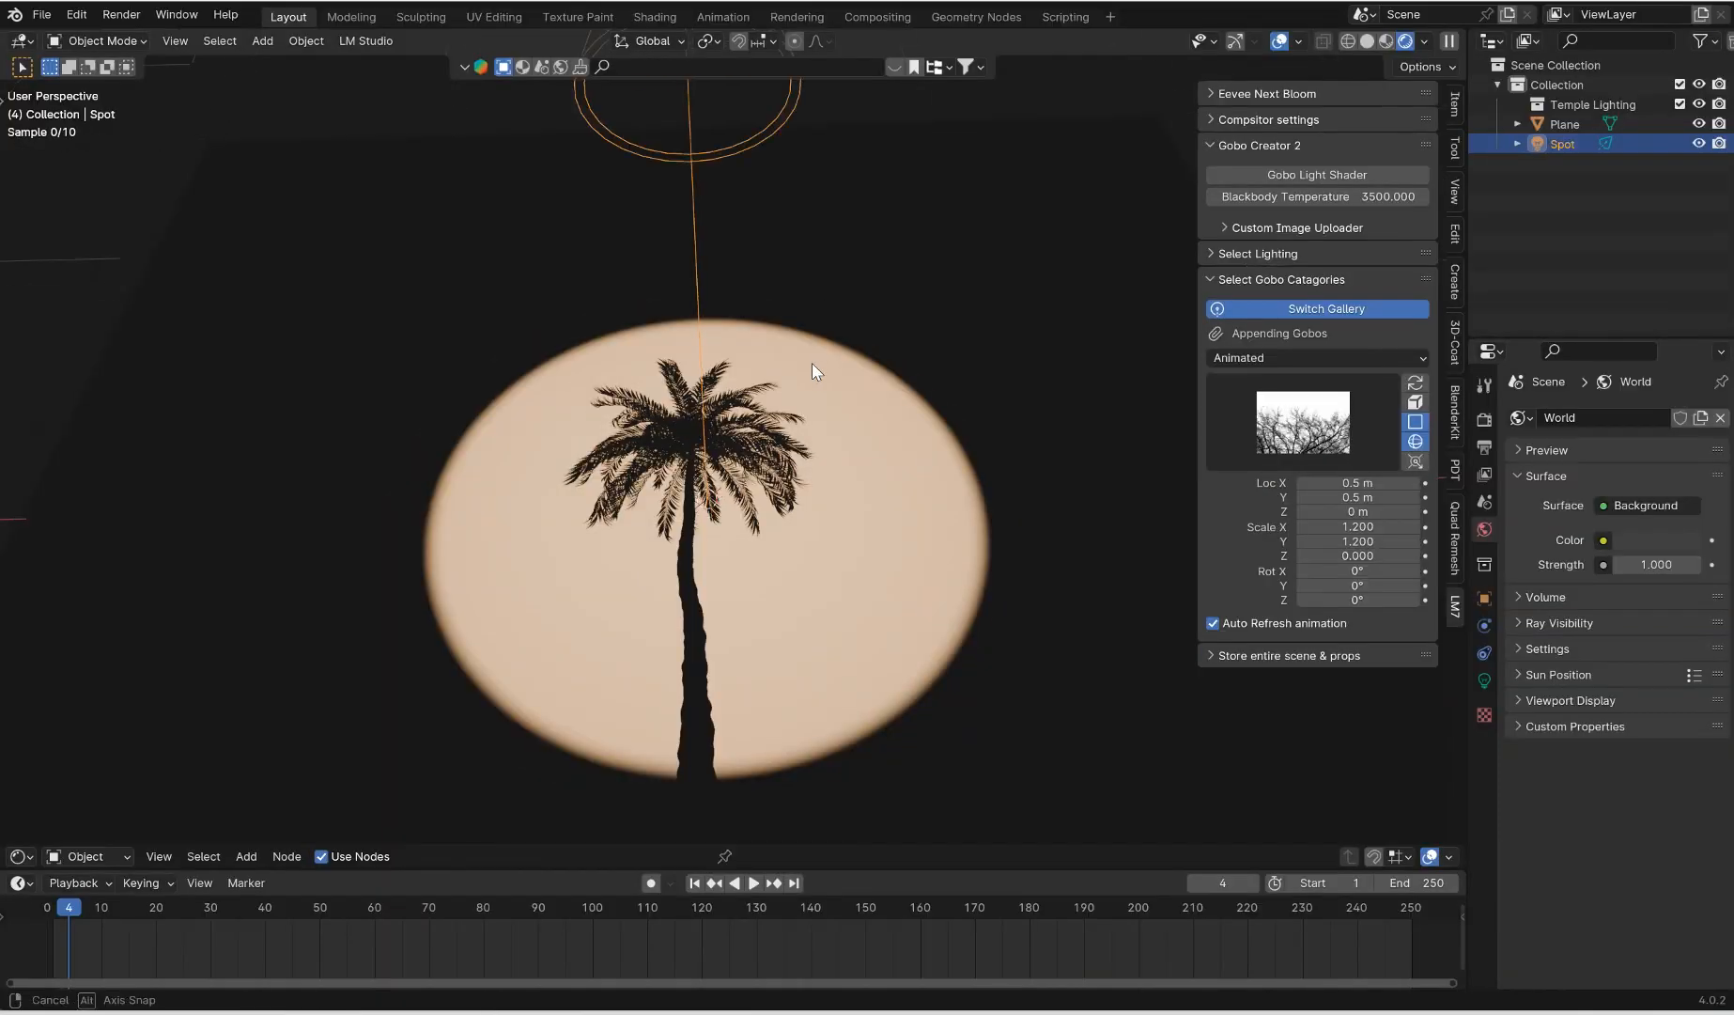
Set the palm tree gobo's Z rotation to 180° while viewing the scene from the top
{"action": "scroll", "coordinate": [839, 374], "scroll_direction": "up", "scroll_amount": 4}
{"action": "key", "text": "KP_7"}
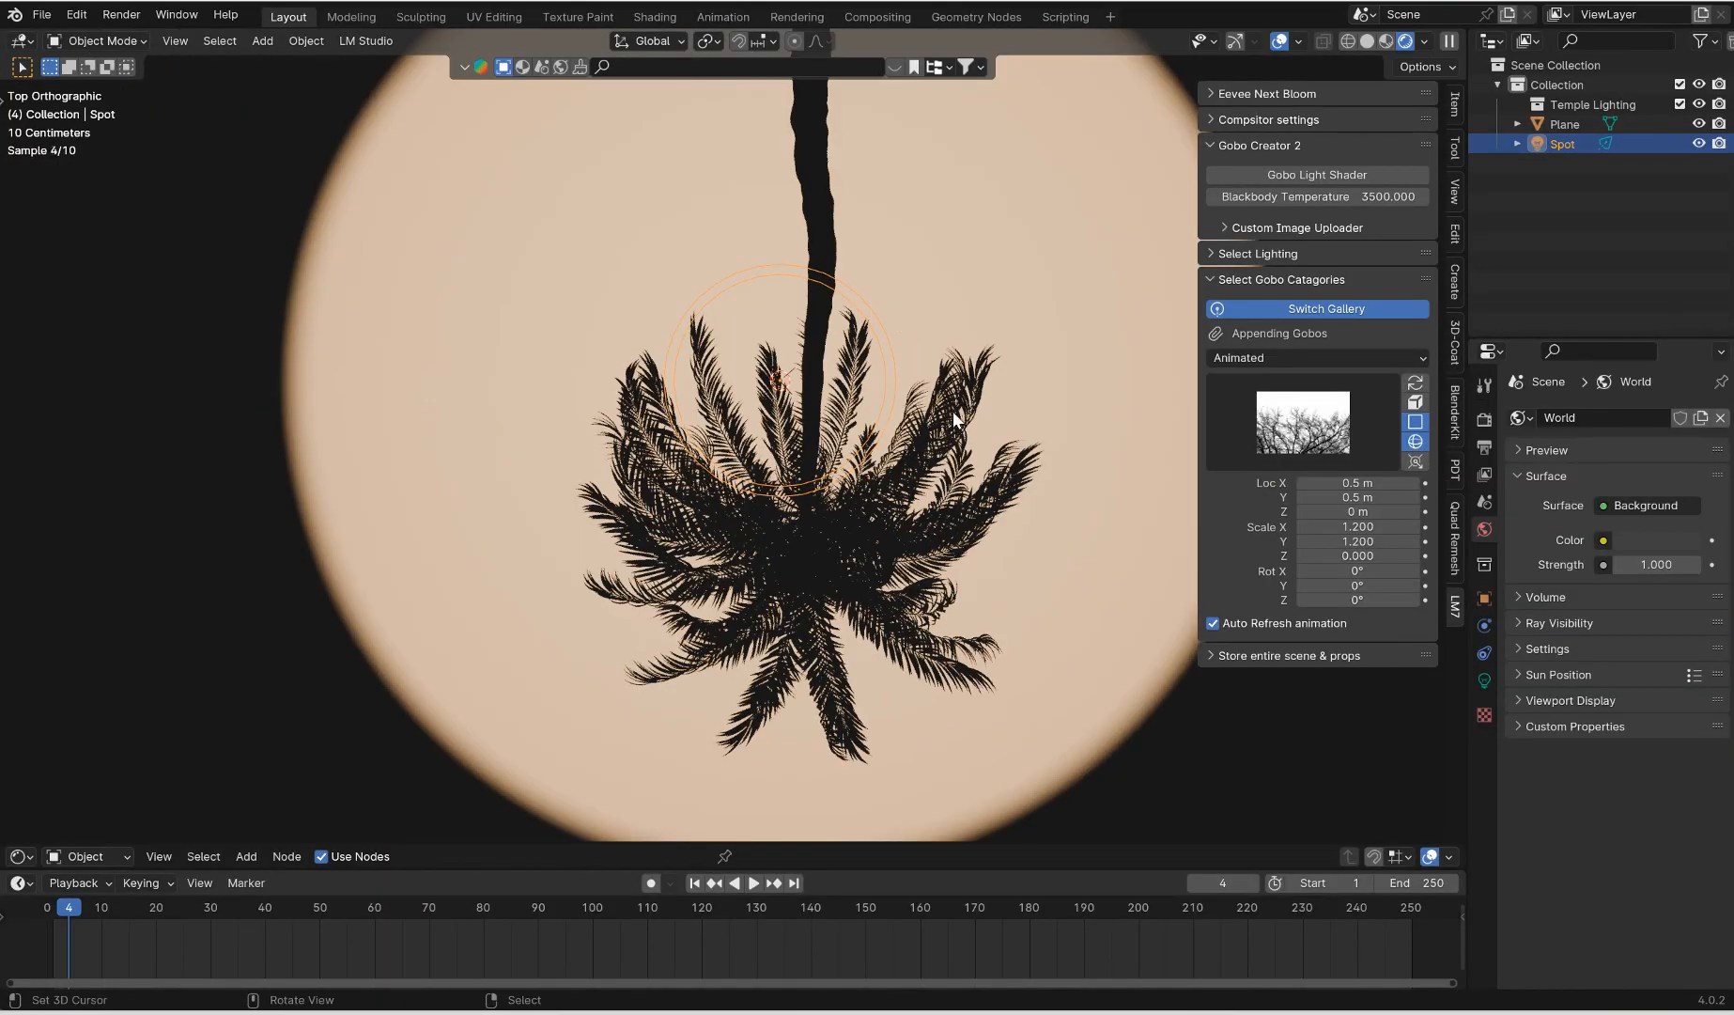
{"action": "left_click", "coordinate": [1356, 601]}
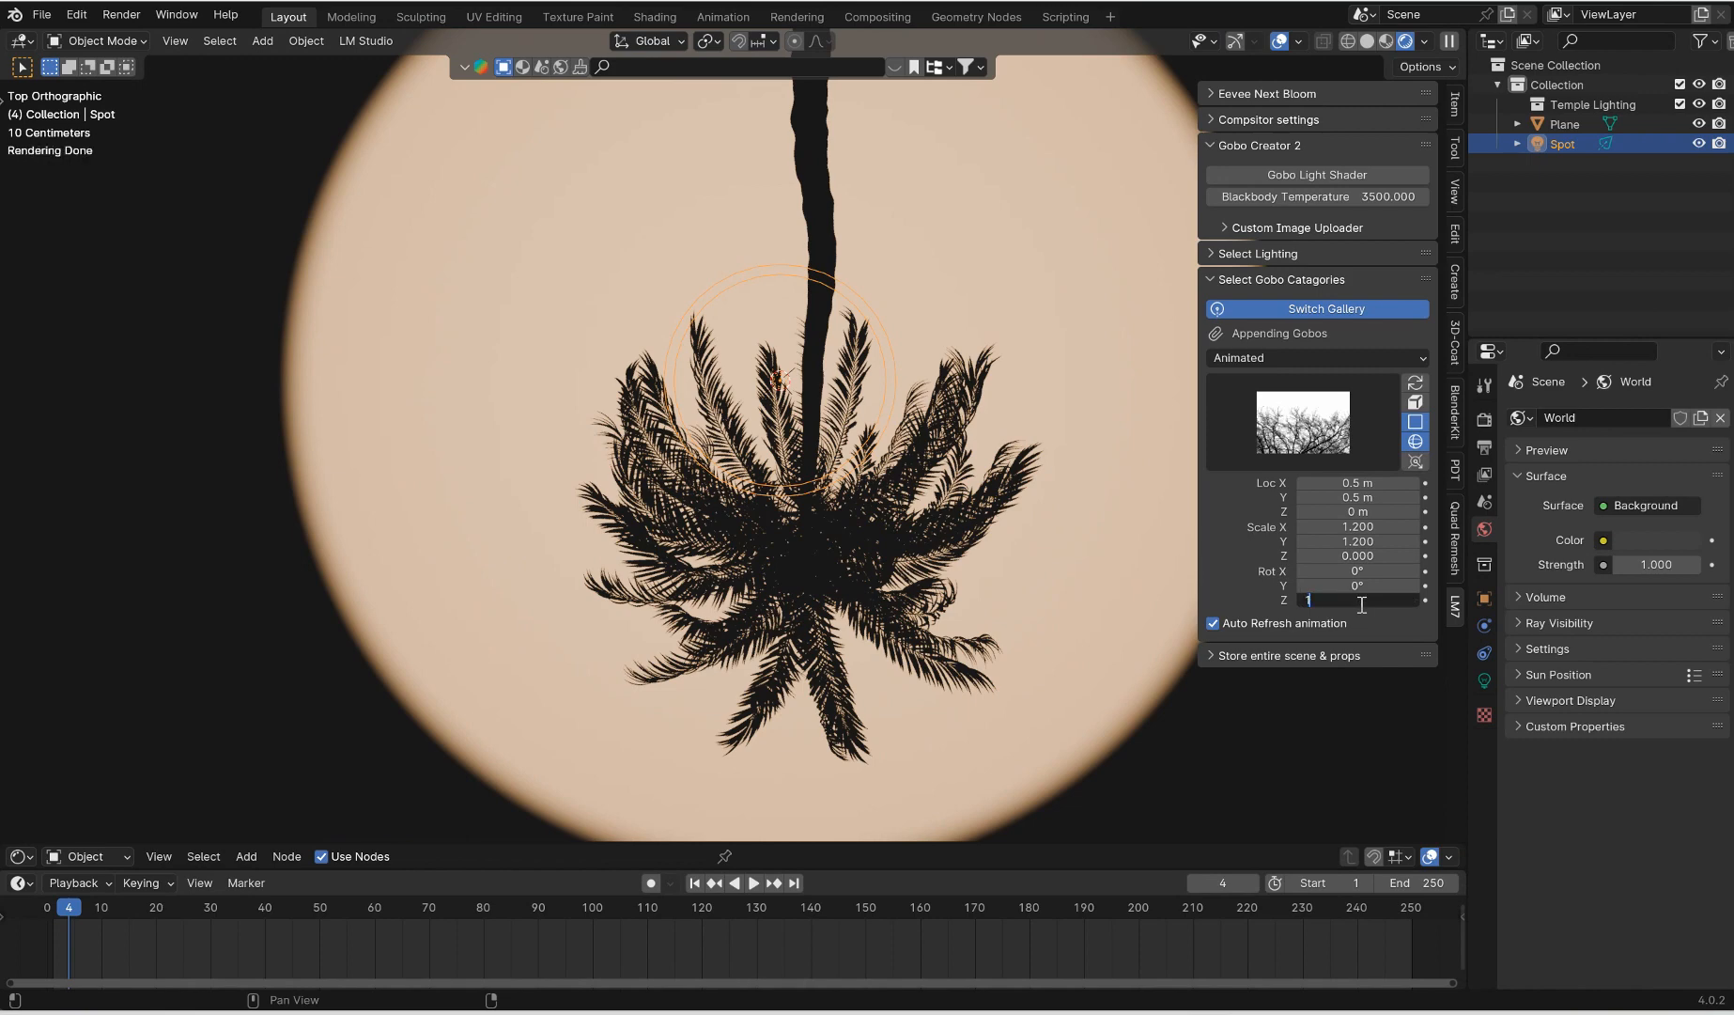
{"action": "type", "text": "180"}
{"action": "key", "text": "Return"}
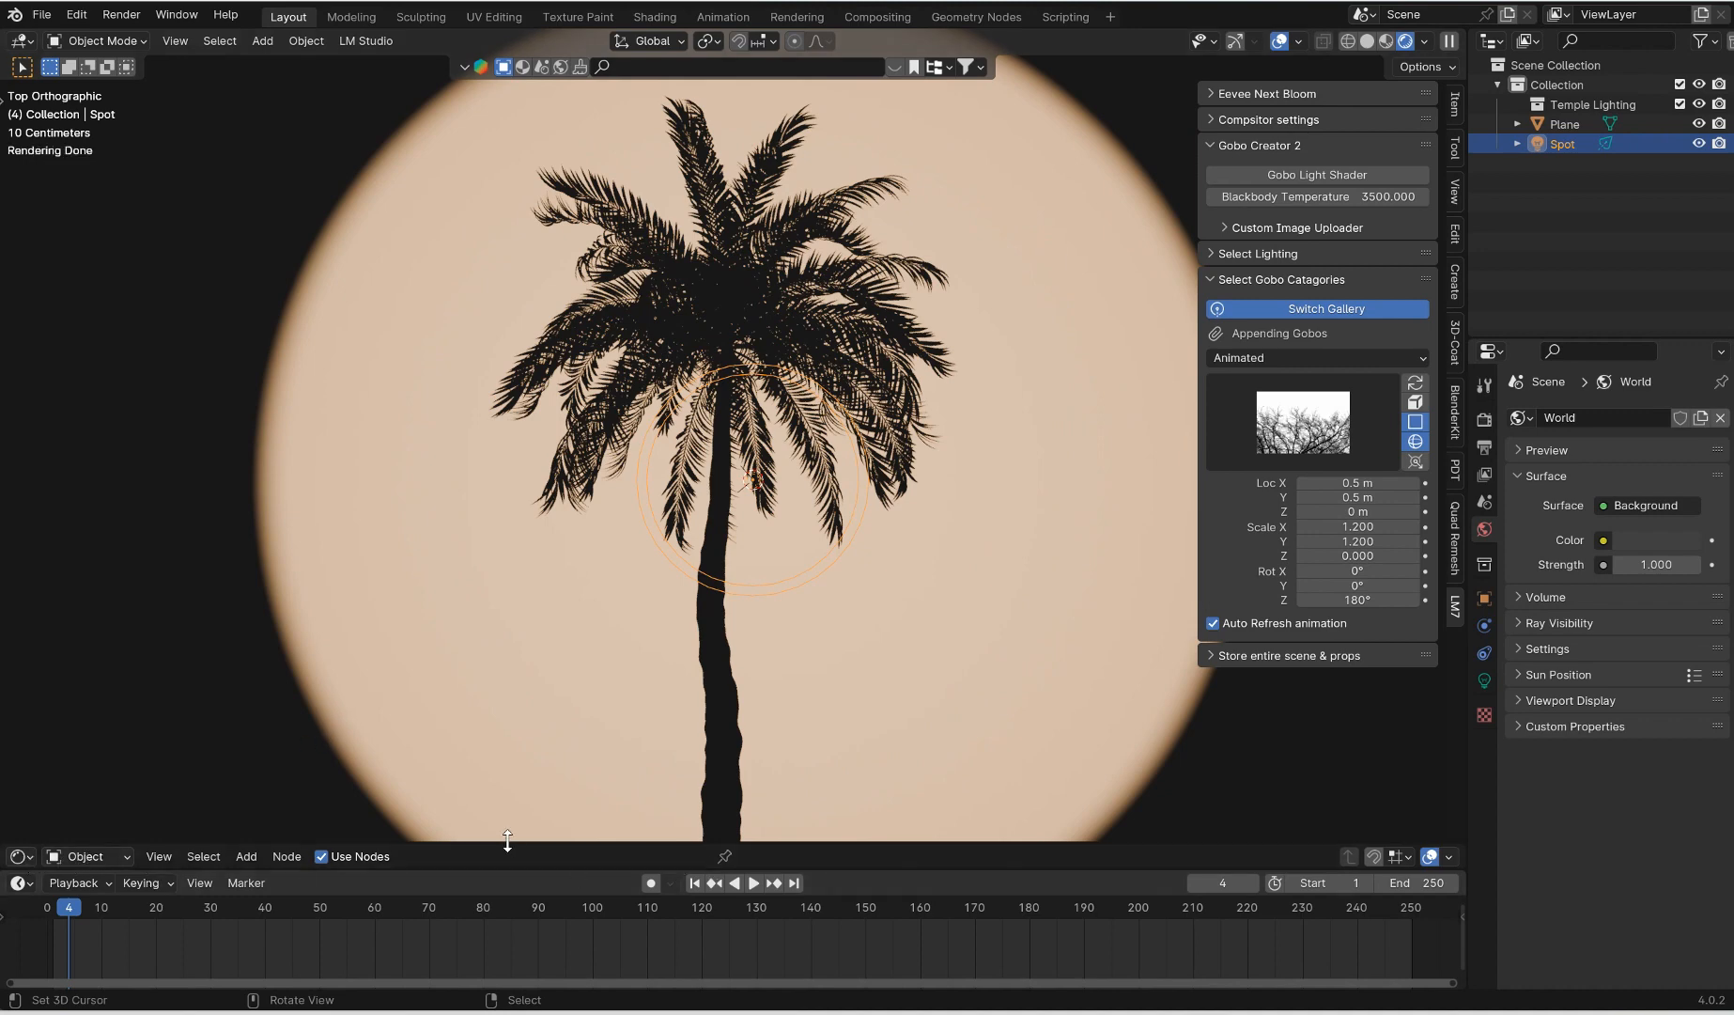
Merge the shader node editor area into the 3D viewport so that the viewport fills its space
{"action": "left_click_drag", "start_coordinate": [507, 840], "coordinate": [511, 740]}
{"action": "right_click", "coordinate": [511, 738]}
{"action": "left_click", "coordinate": [495, 760]}
{"action": "left_click", "coordinate": [495, 761]}
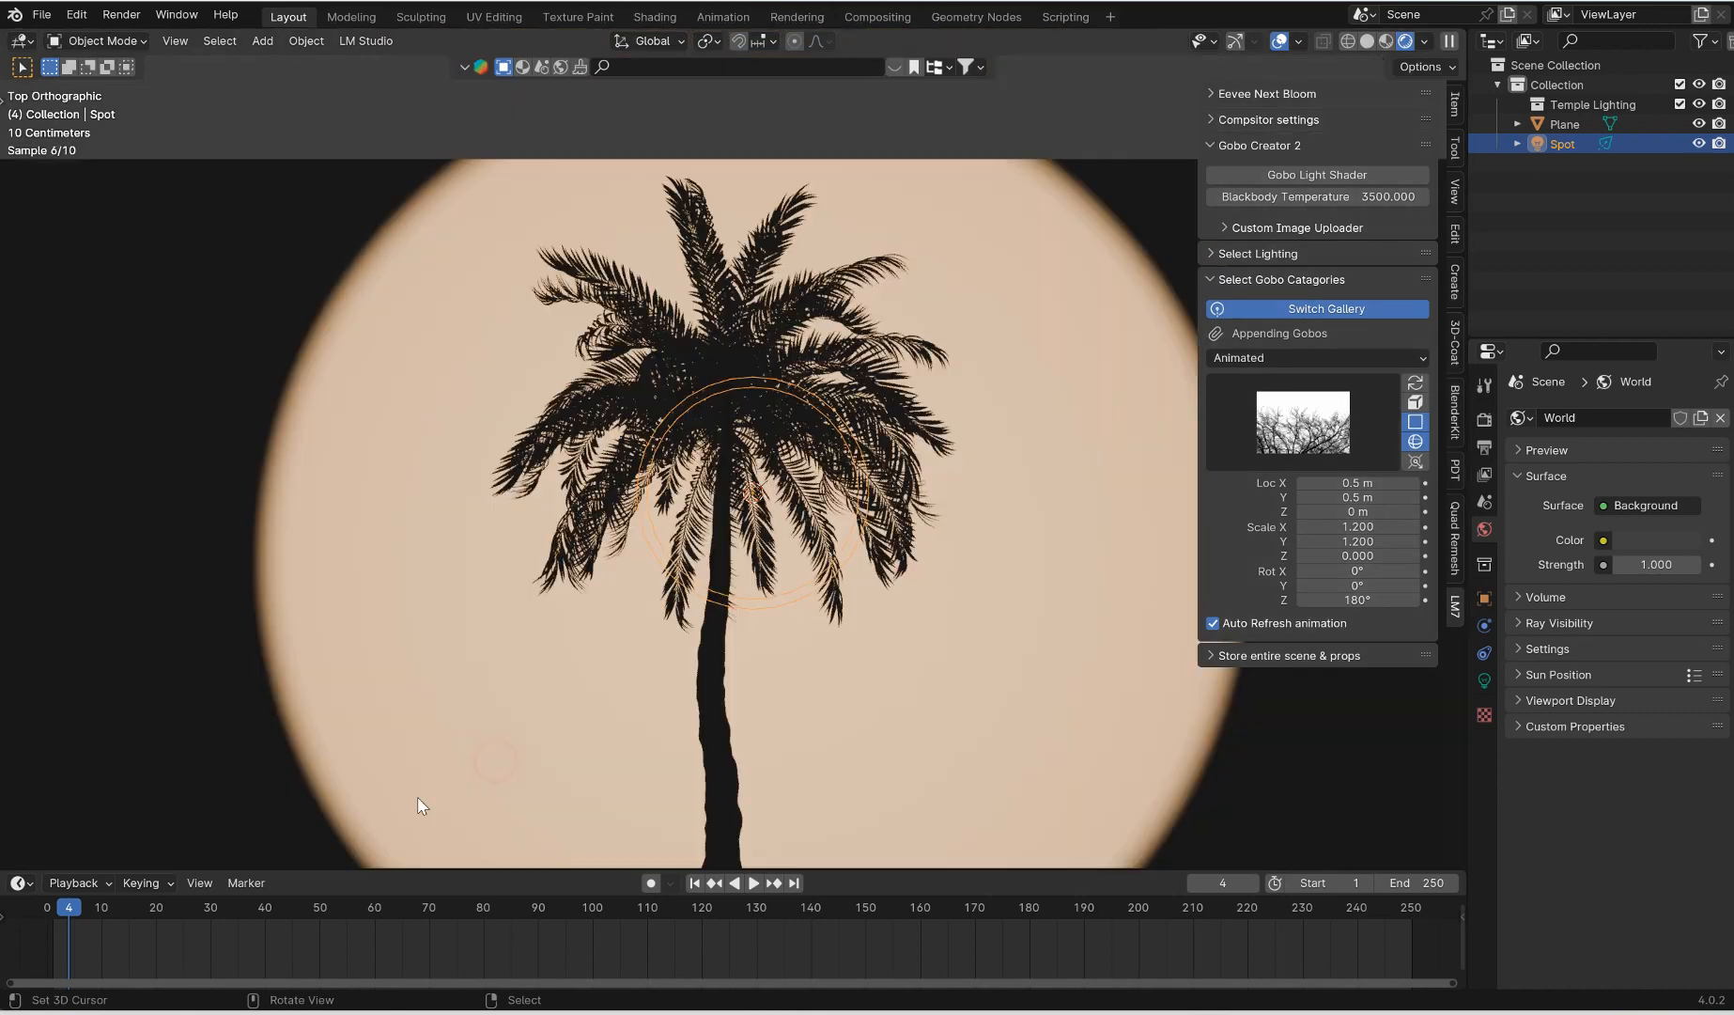
Review the playback options and render properties, play the palm tree gobo animation and inspect its projection on the plane
{"action": "left_click", "coordinate": [79, 883]}
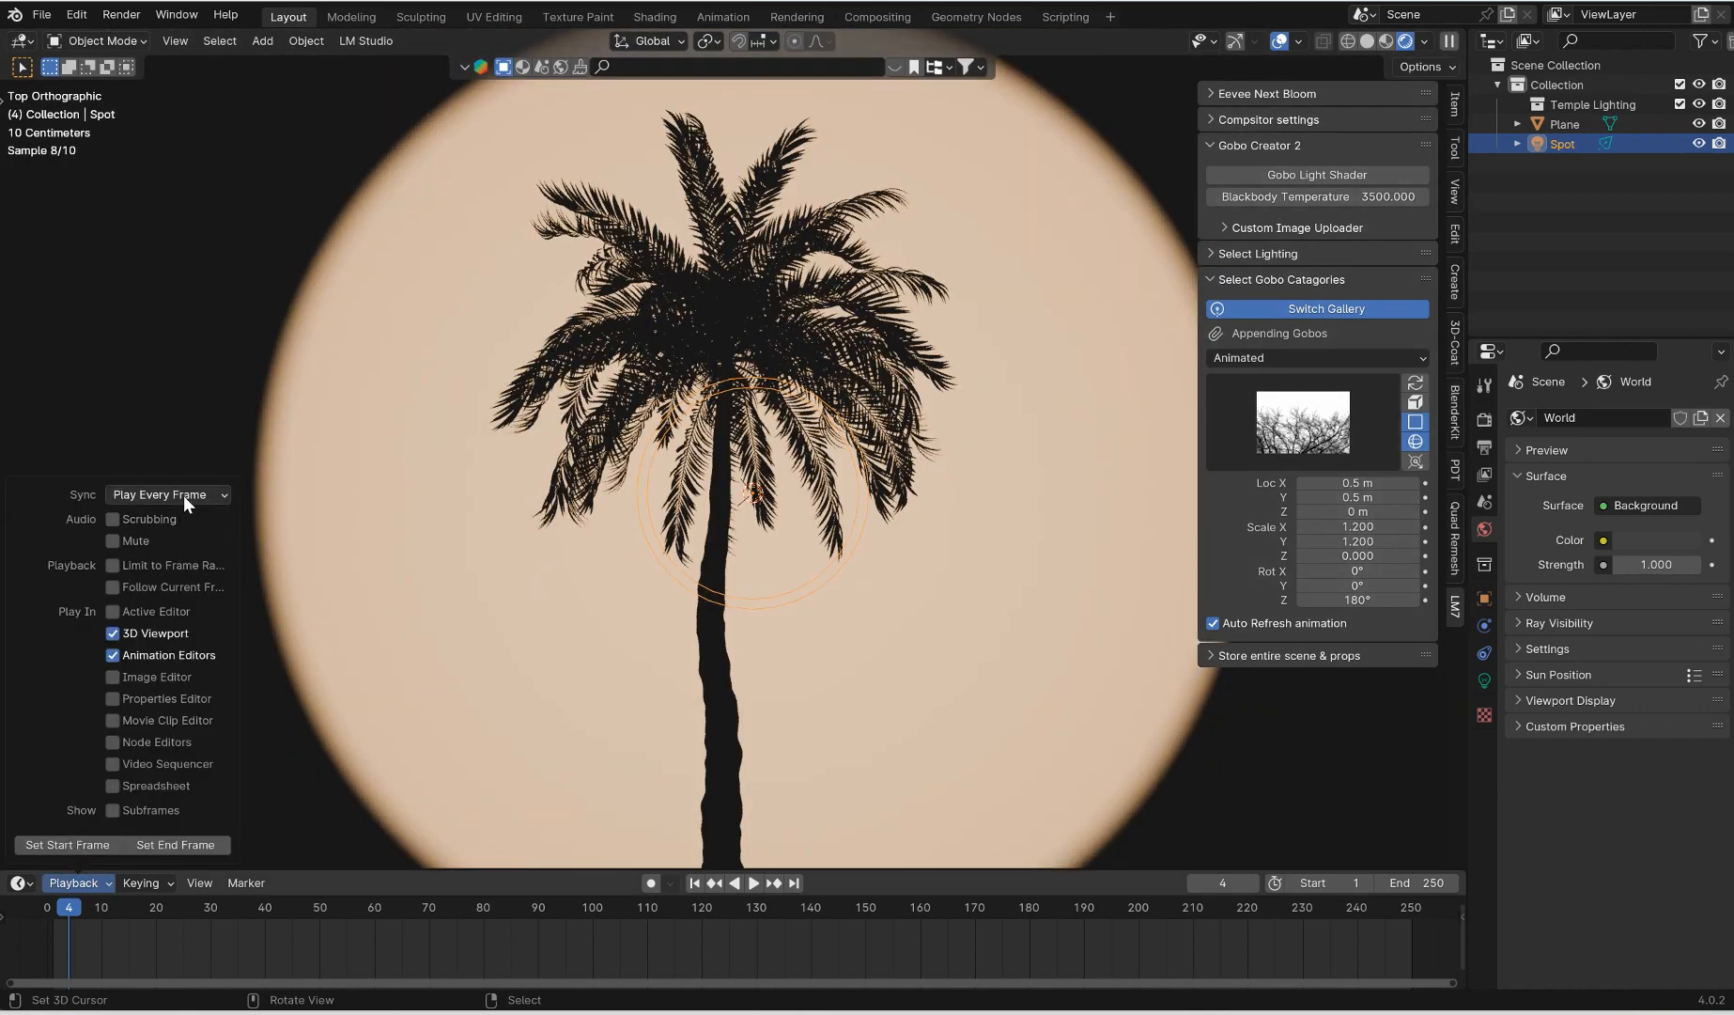
{"action": "left_click", "coordinate": [1484, 419]}
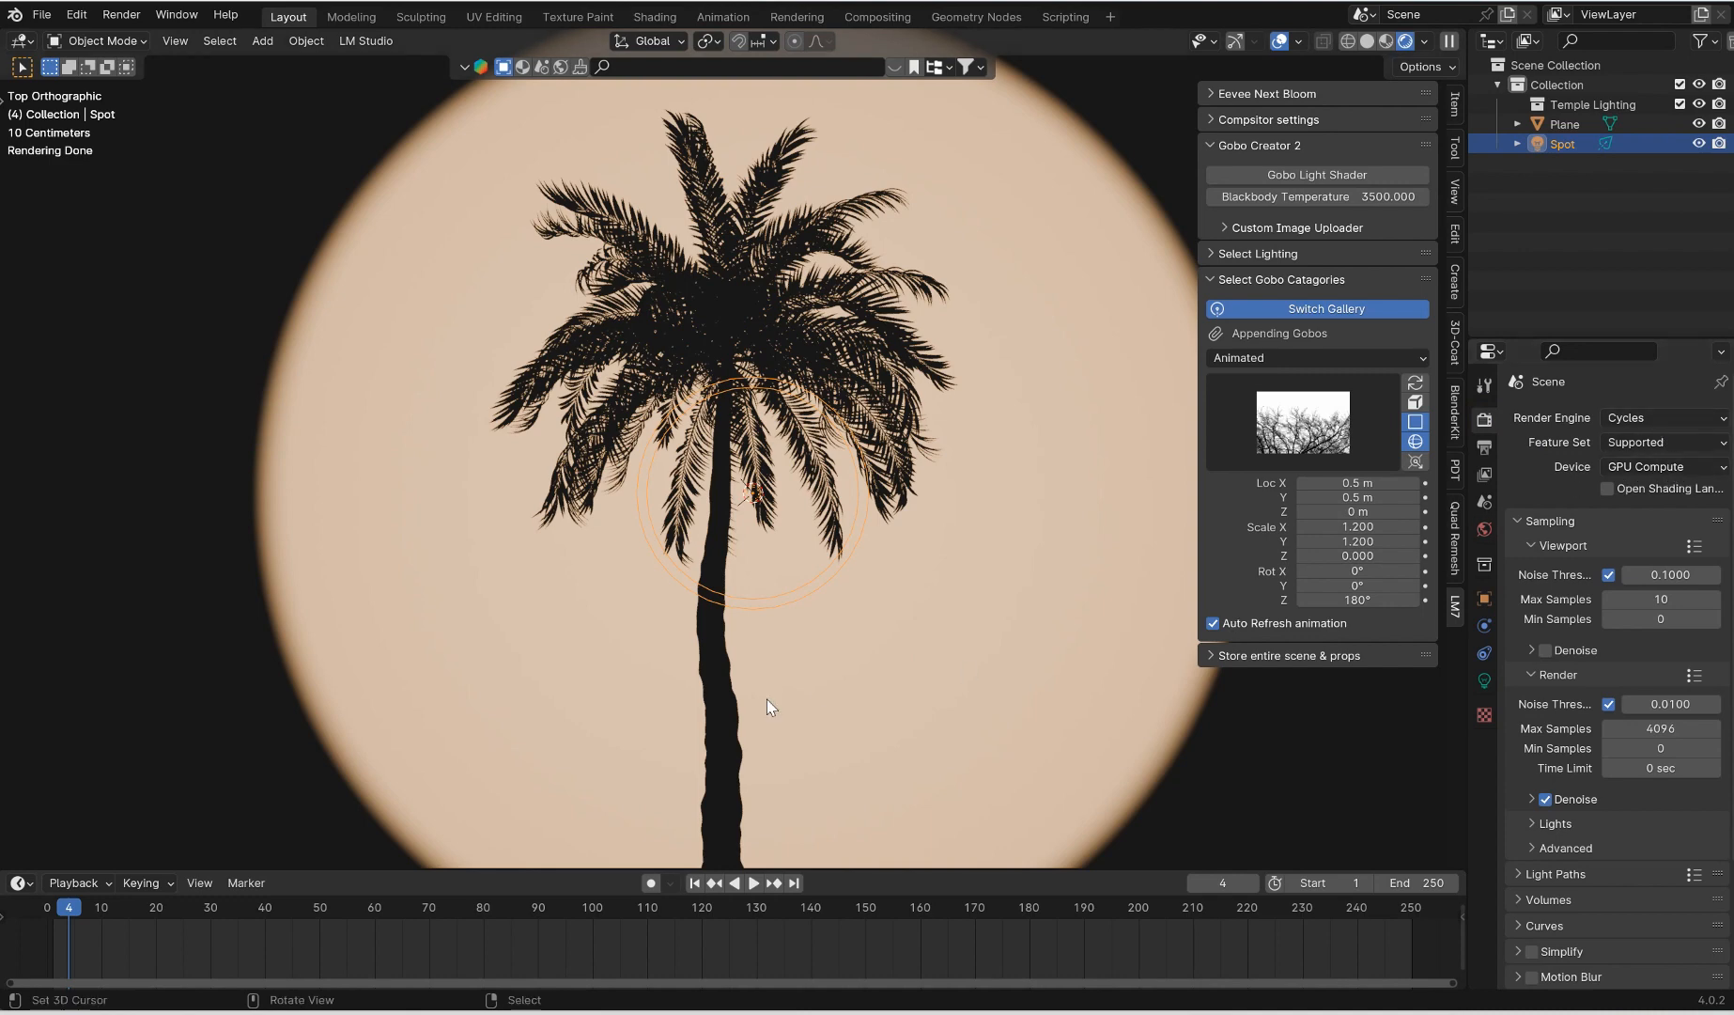
{"action": "left_click", "coordinate": [753, 883]}
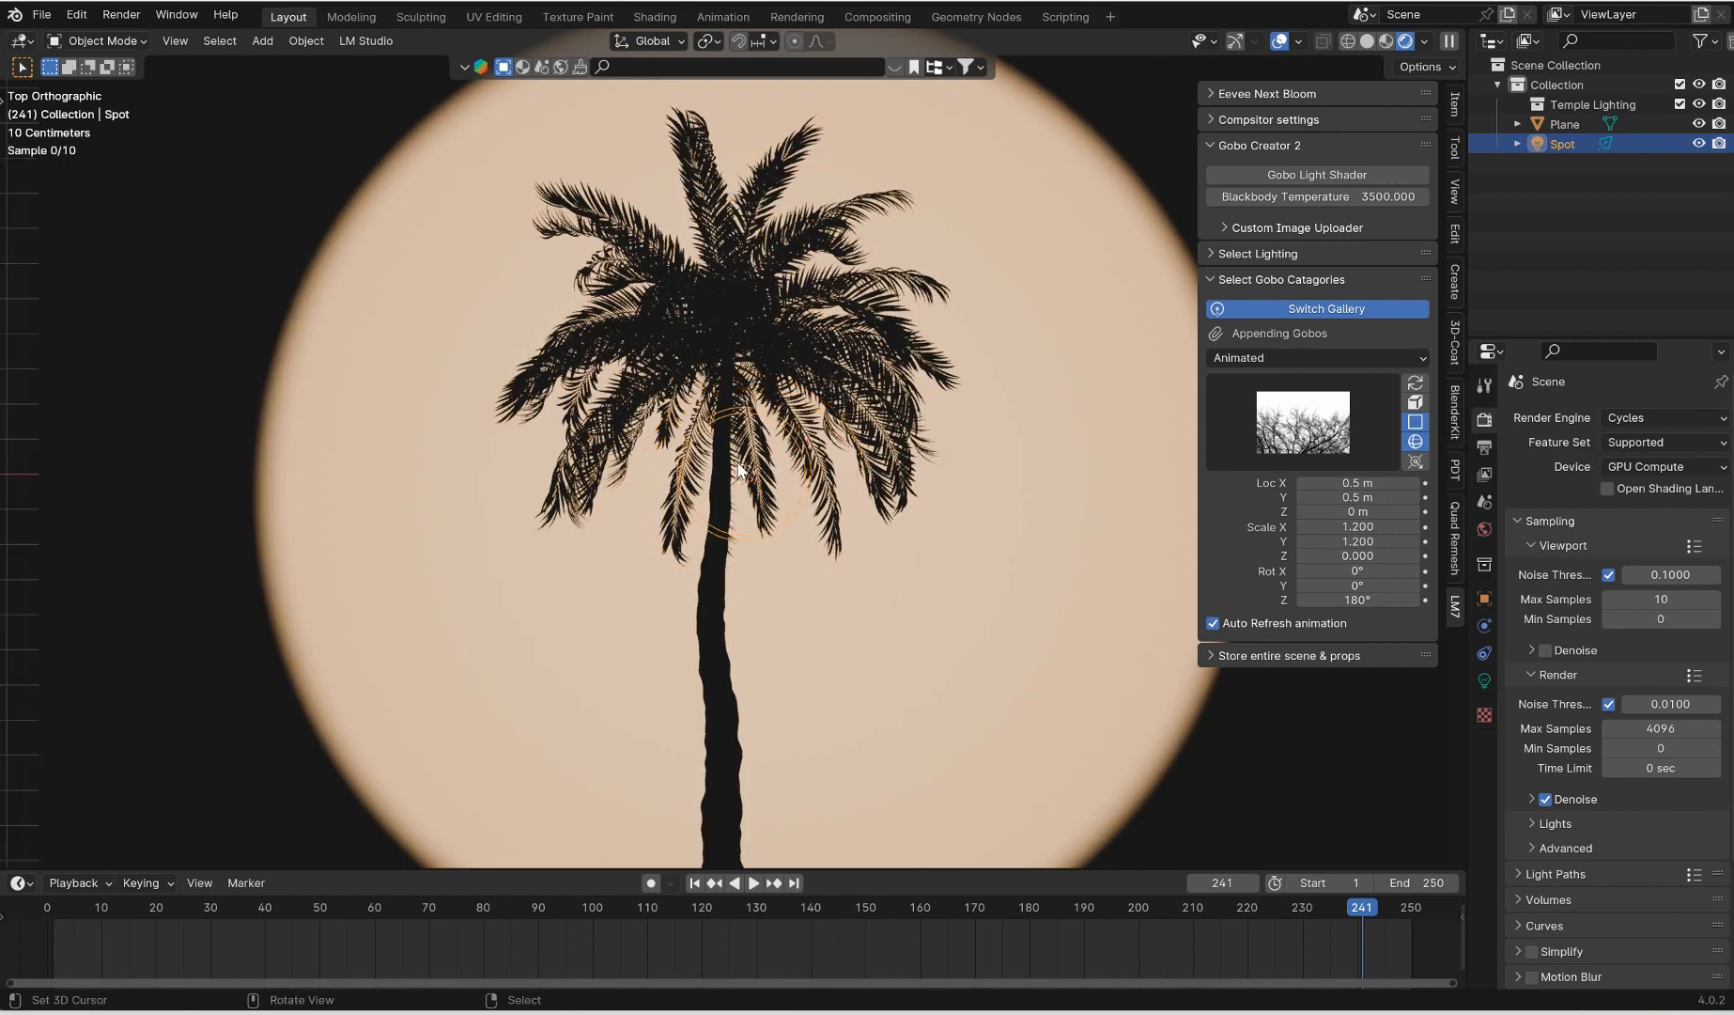
{"action": "scroll", "coordinate": [739, 465], "scroll_direction": "down", "scroll_amount": 4}
{"action": "middle_click_drag", "start_coordinate": [739, 461], "coordinate": [747, 356]}
{"action": "scroll", "coordinate": [748, 356], "scroll_direction": "up", "scroll_amount": 1}
{"action": "scroll", "coordinate": [759, 416], "scroll_direction": "down", "scroll_amount": 3}
{"action": "scroll", "coordinate": [761, 417], "scroll_direction": "up", "scroll_amount": 7}
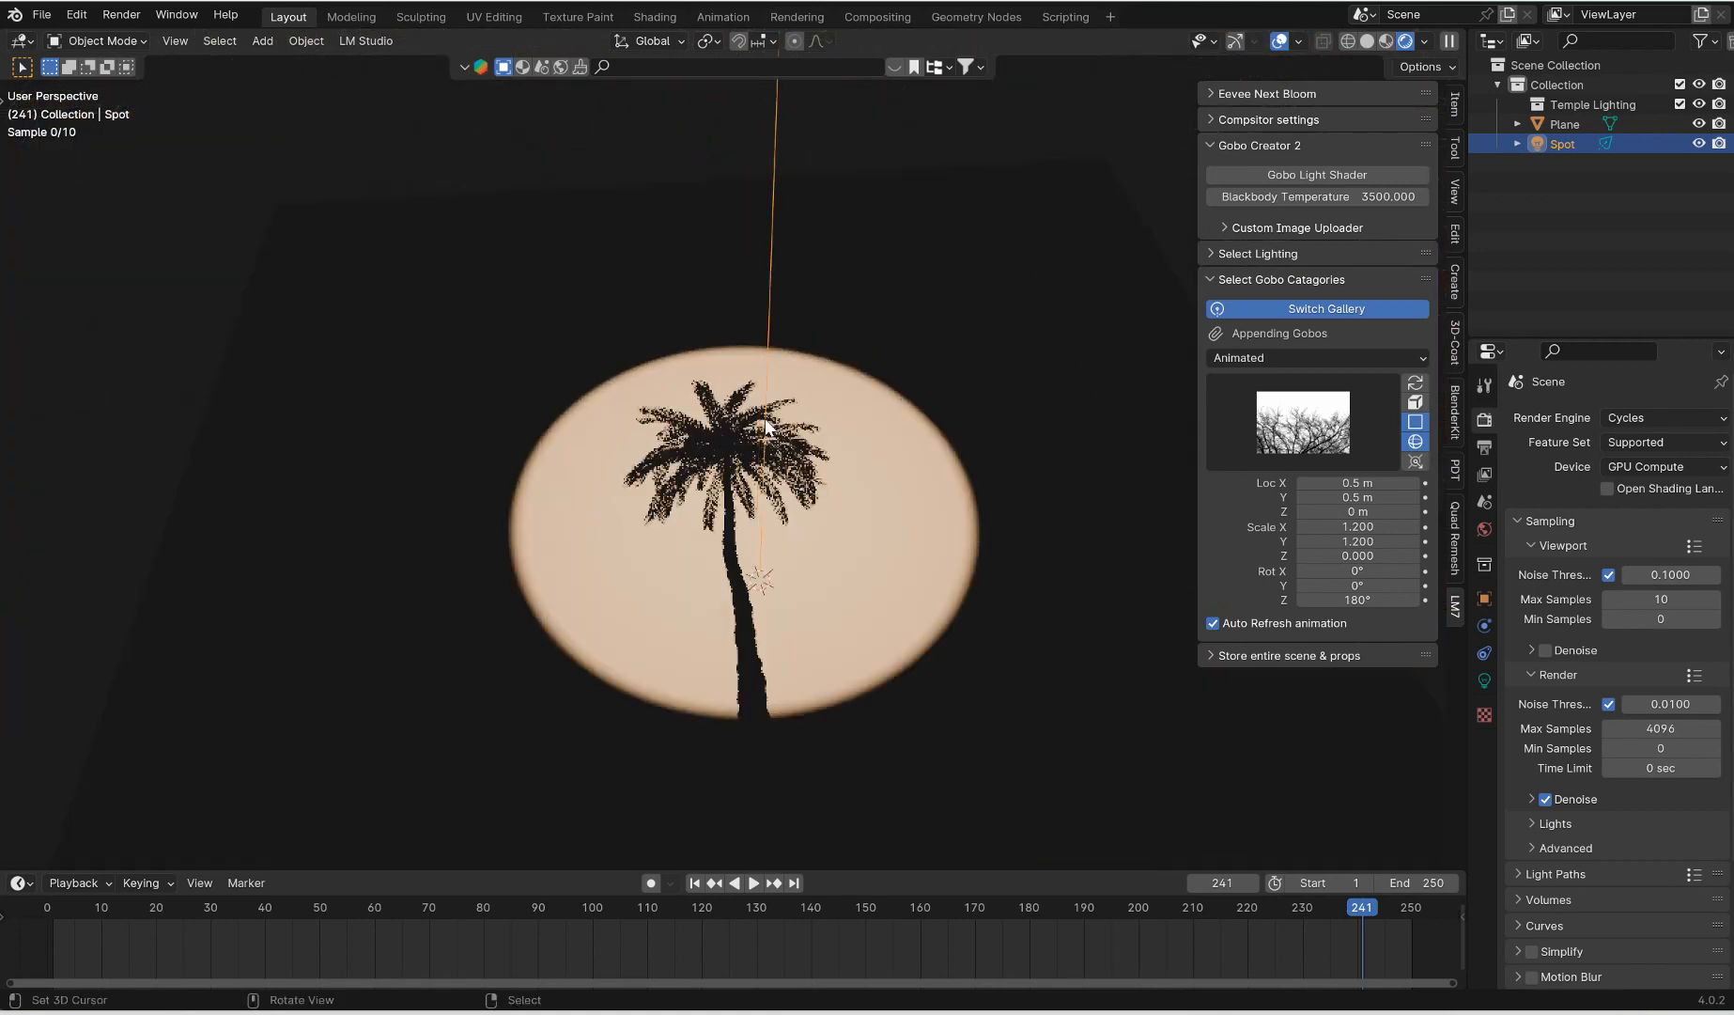
{"action": "scroll", "coordinate": [809, 274], "scroll_direction": "down", "scroll_amount": 3}
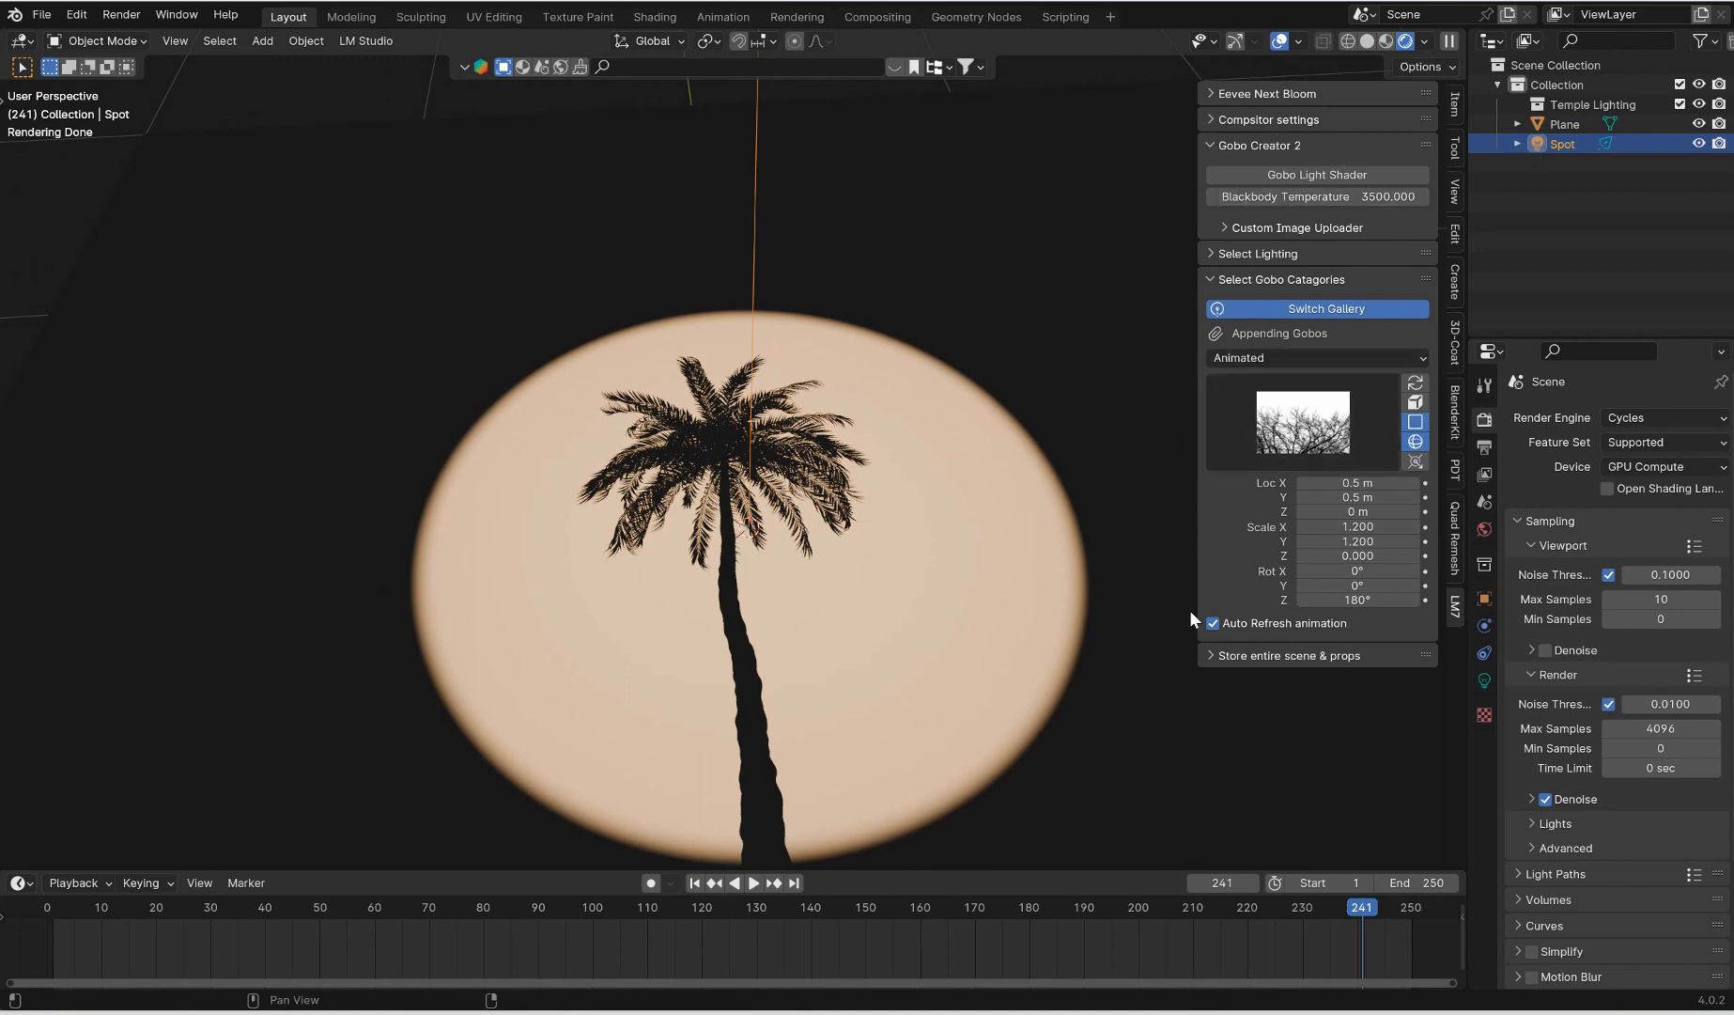
Replay the palm tree gobo animation with Auto Refresh animation enabled
{"action": "left_click", "coordinate": [1212, 623]}
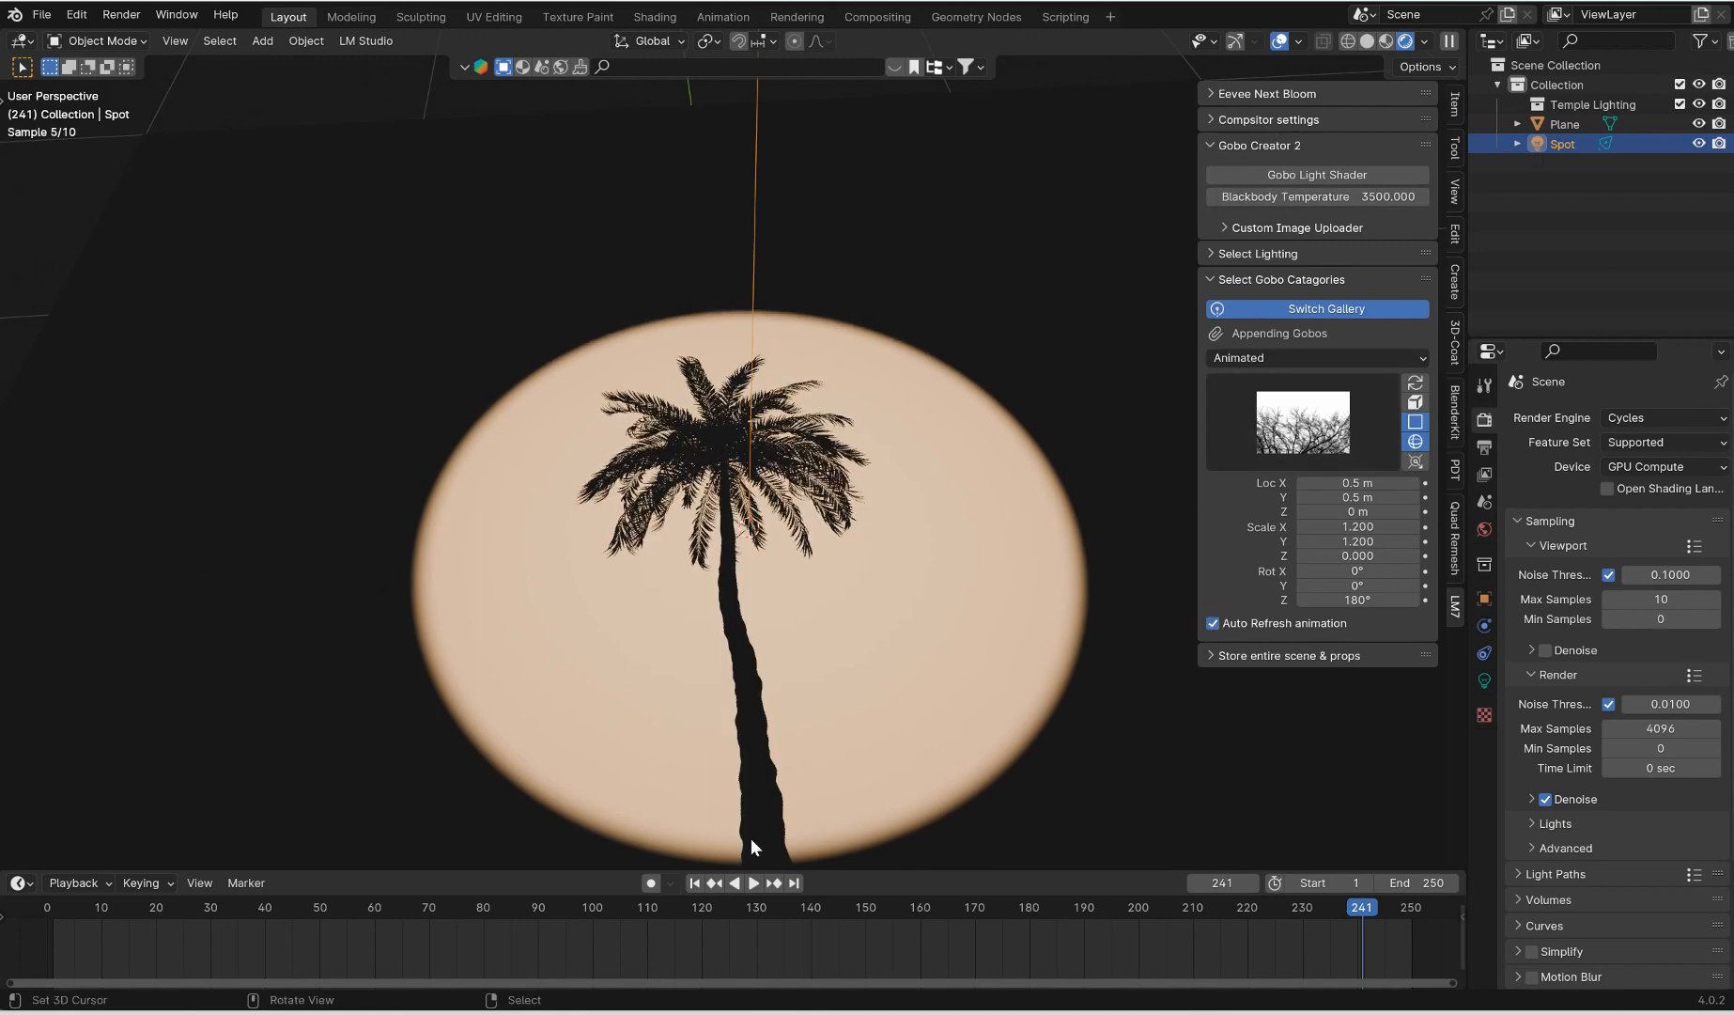
{"action": "left_click", "coordinate": [754, 882]}
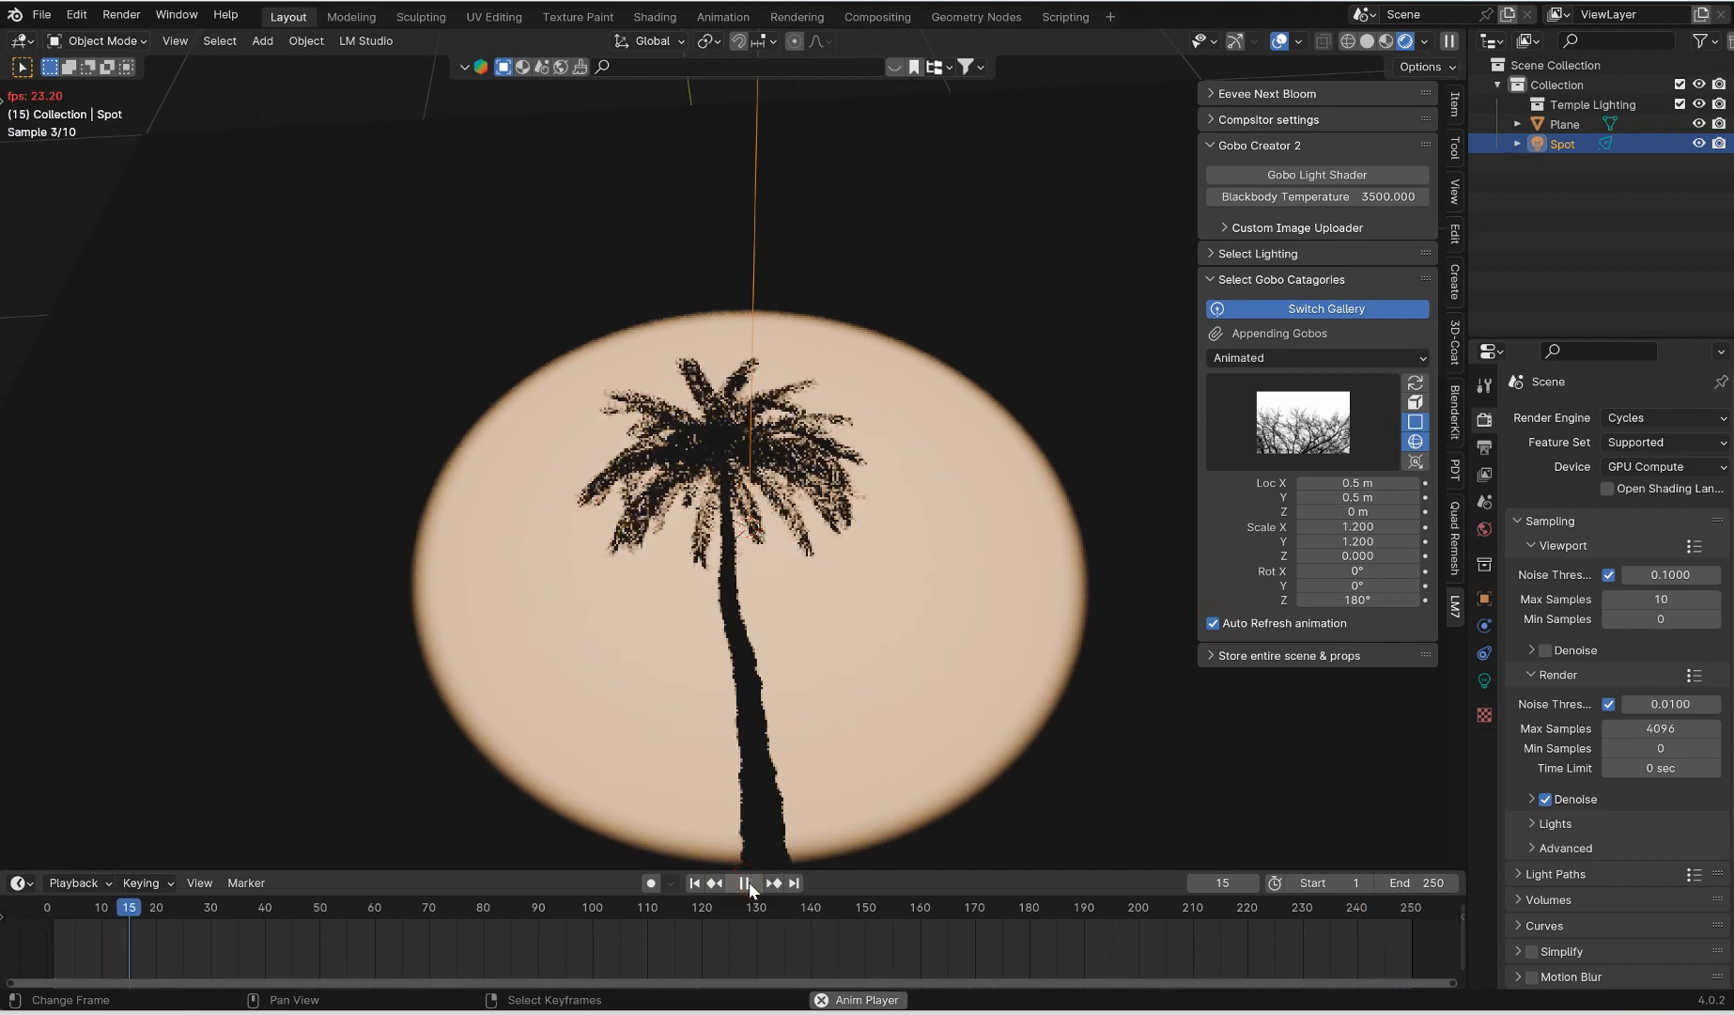
{"action": "left_click", "coordinate": [745, 882]}
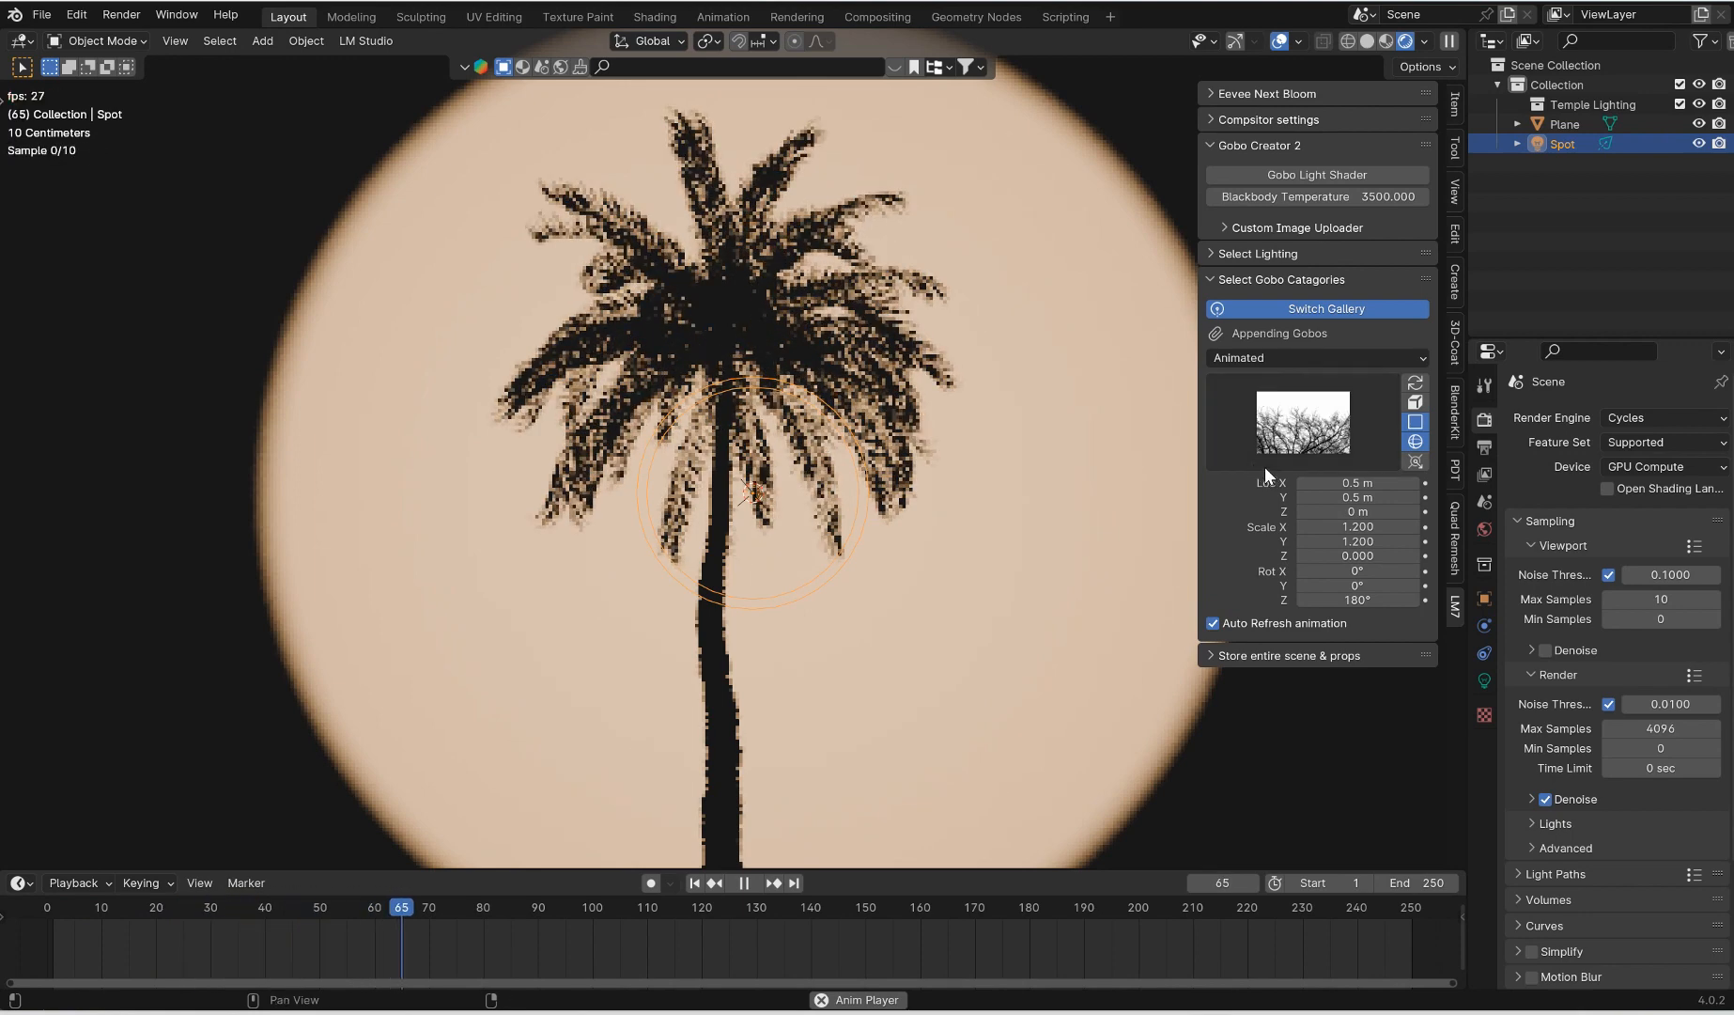
Replace the palm tree with the leafy branching tree gobo from the Animated category
{"action": "left_click", "coordinate": [1287, 442]}
{"action": "left_click", "coordinate": [1034, 655]}
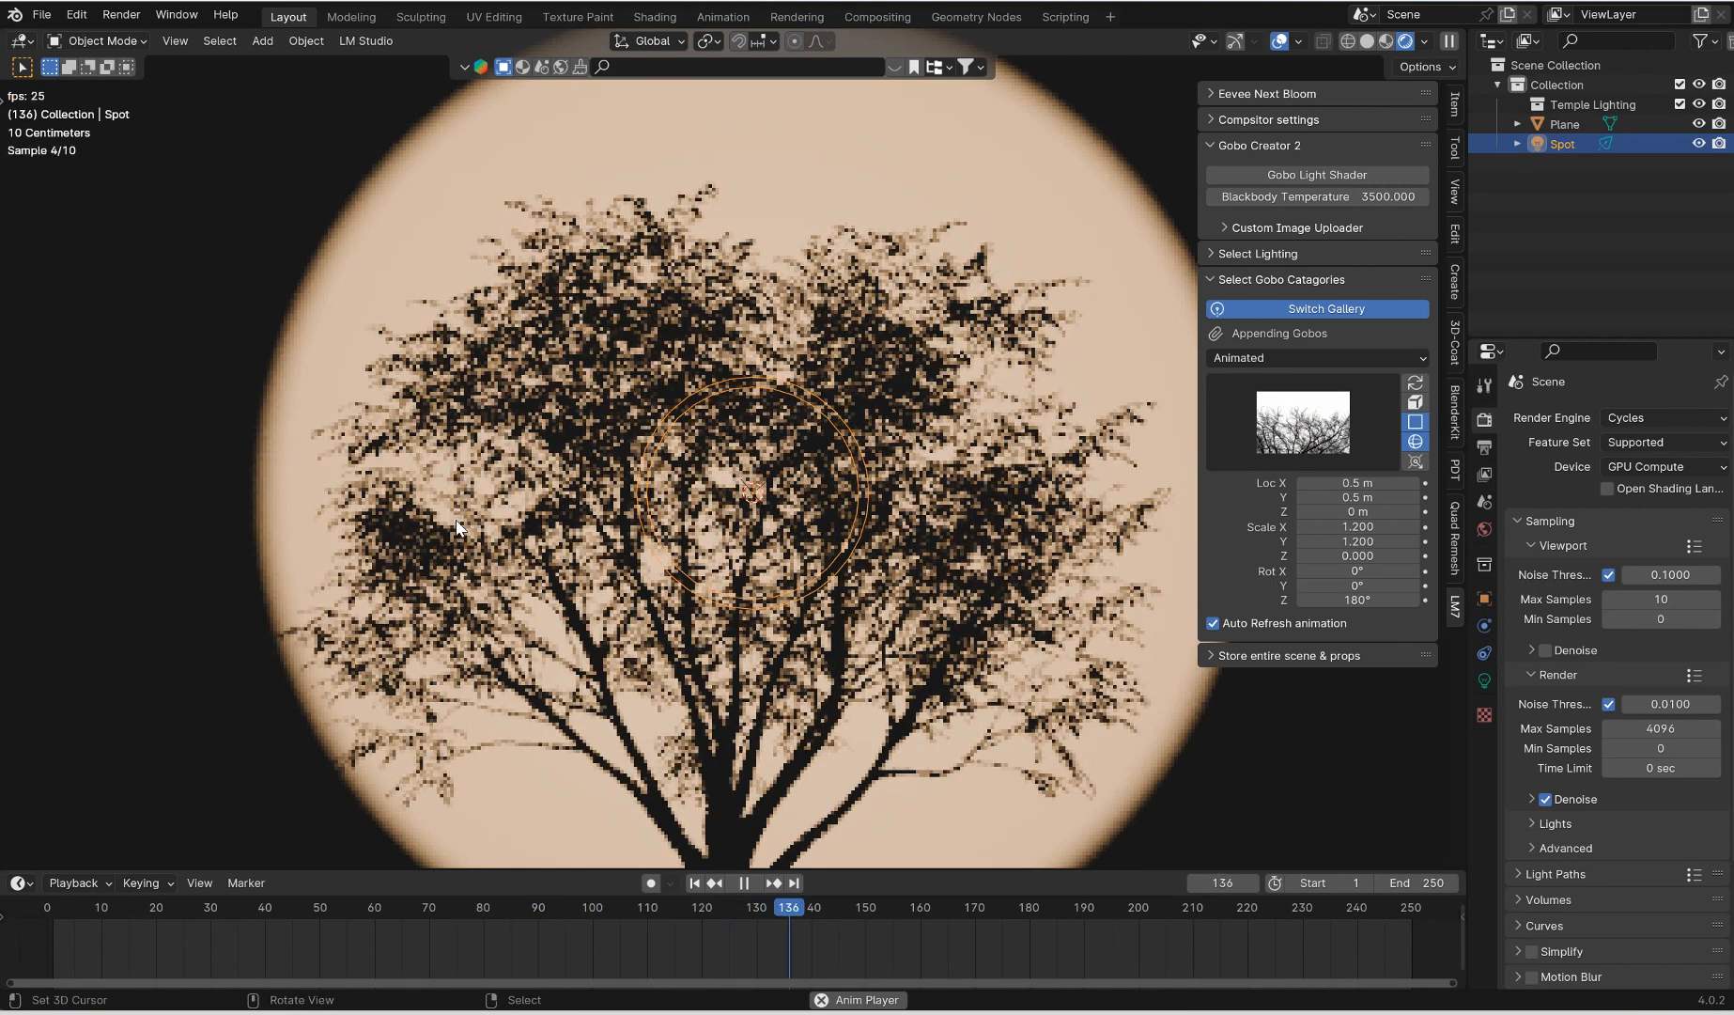
Choose a playback sync mode for the timeline while the tree animation plays
{"action": "left_click", "coordinate": [77, 882]}
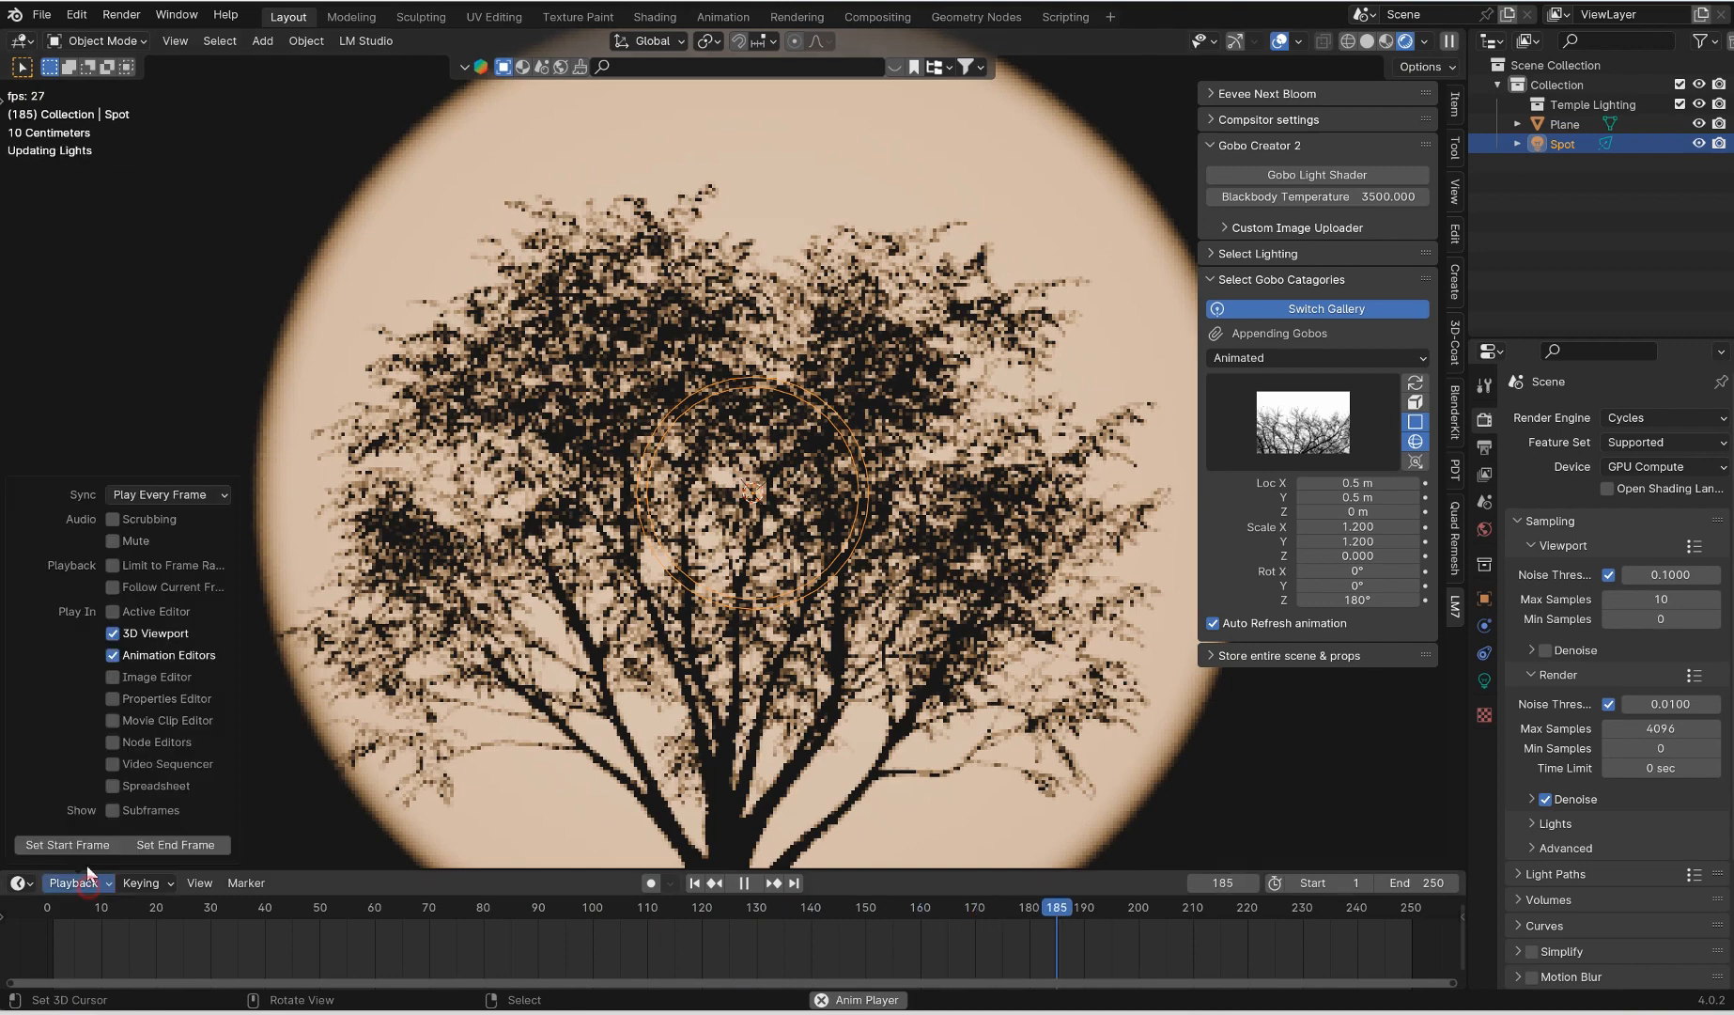
{"action": "left_click", "coordinate": [193, 494]}
{"action": "left_click", "coordinate": [174, 539]}
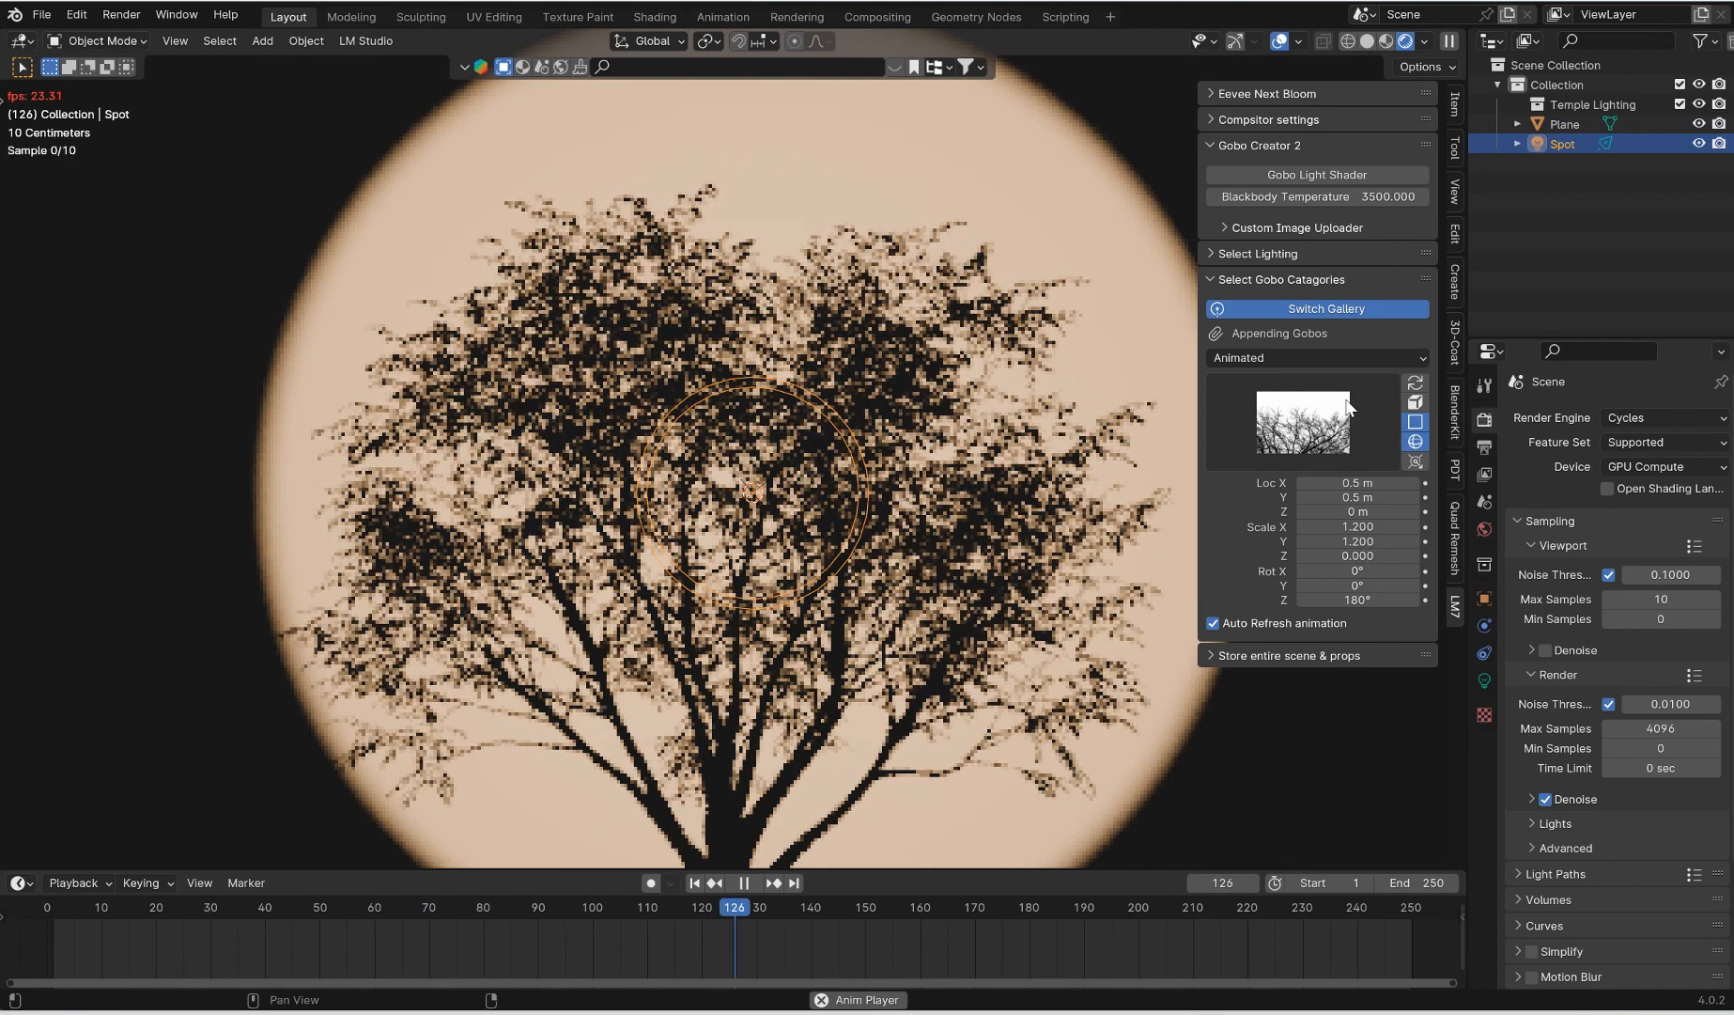
Try tinting the Spot's light colour and reset its saturation to 0 for white
{"action": "left_click", "coordinate": [1221, 254]}
{"action": "left_click", "coordinate": [1370, 312]}
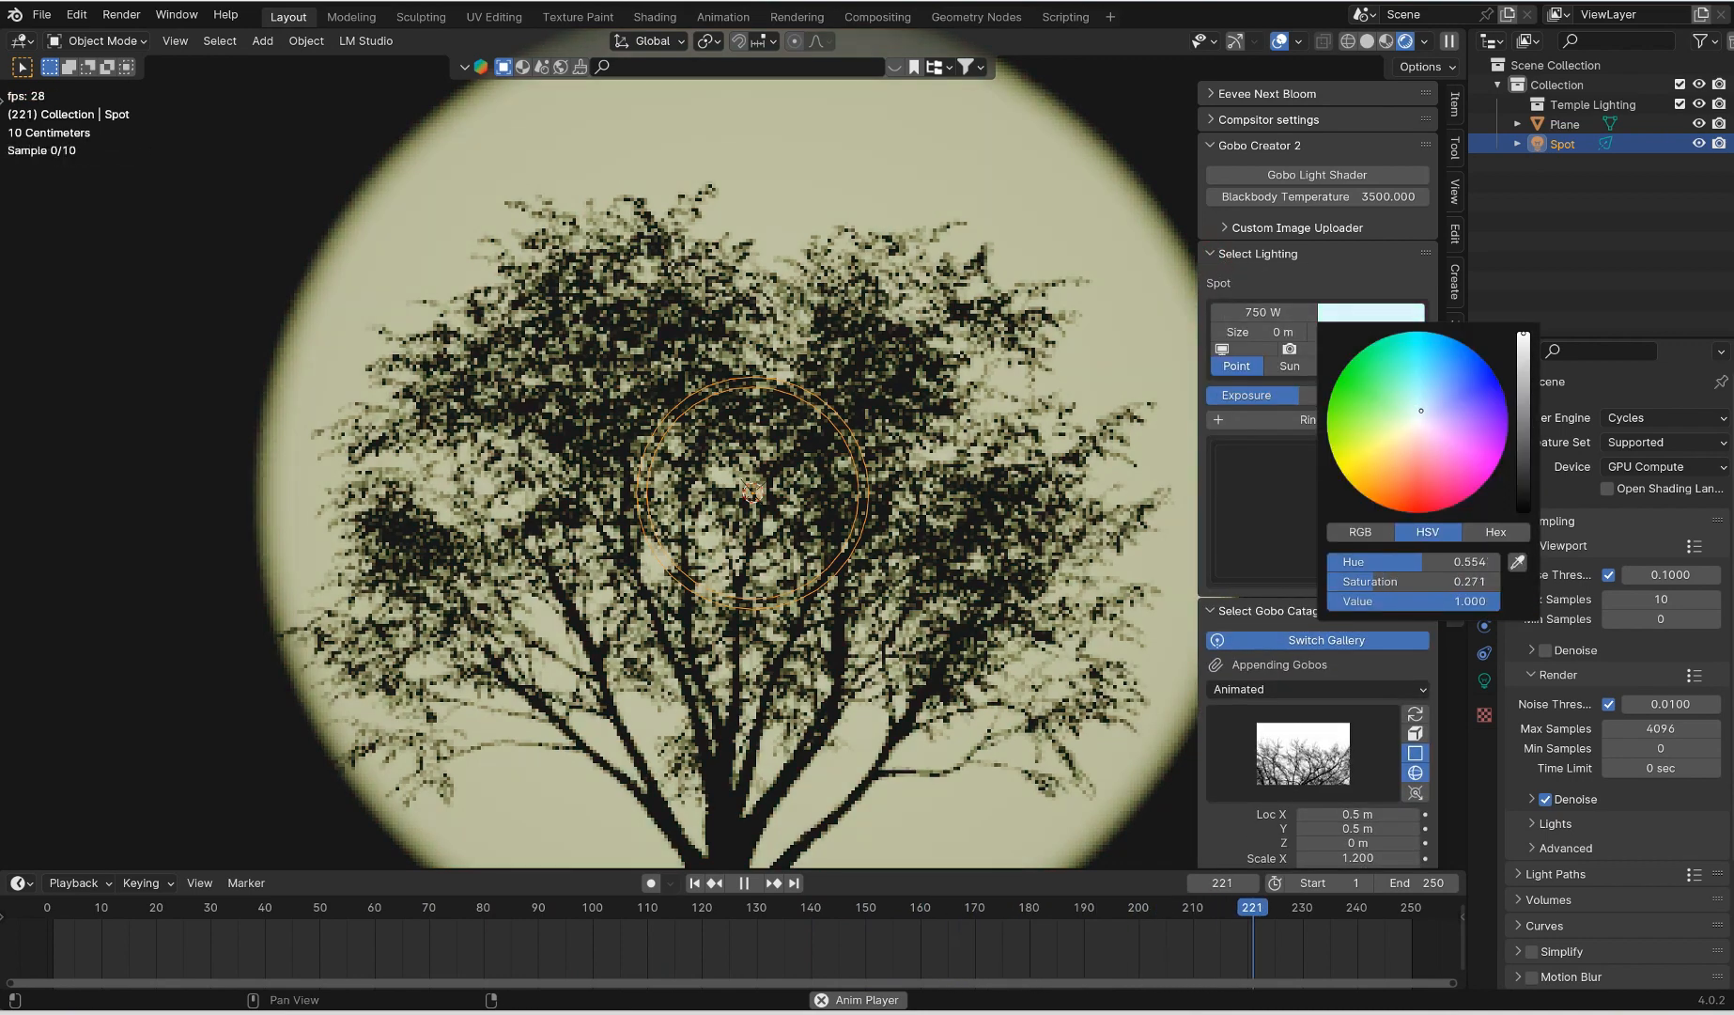
{"action": "mouse_move", "coordinate": [1398, 384]}
{"action": "left_mouse_down"}
{"action": "mouse_move", "coordinate": [1428, 414]}
{"action": "mouse_move", "coordinate": [1431, 453]}
{"action": "mouse_move", "coordinate": [1418, 424]}
{"action": "left_mouse_up"}
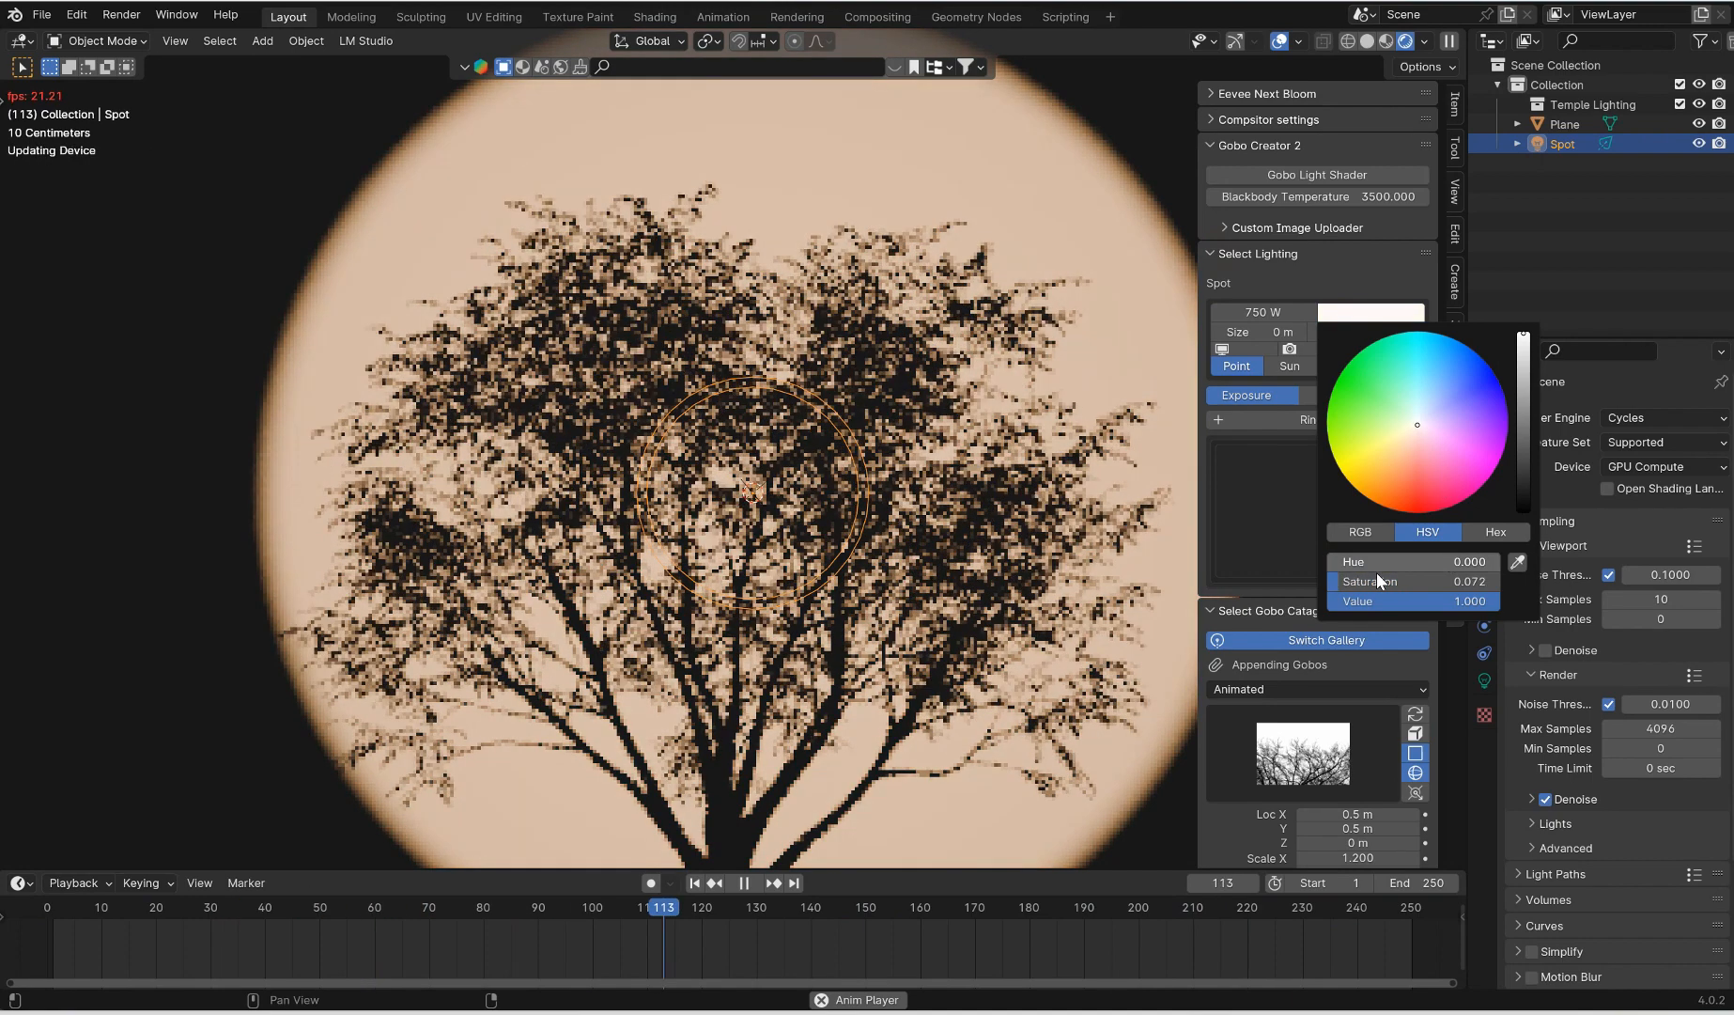
{"action": "left_click_drag", "start_coordinate": [1377, 579], "coordinate": [1328, 578]}
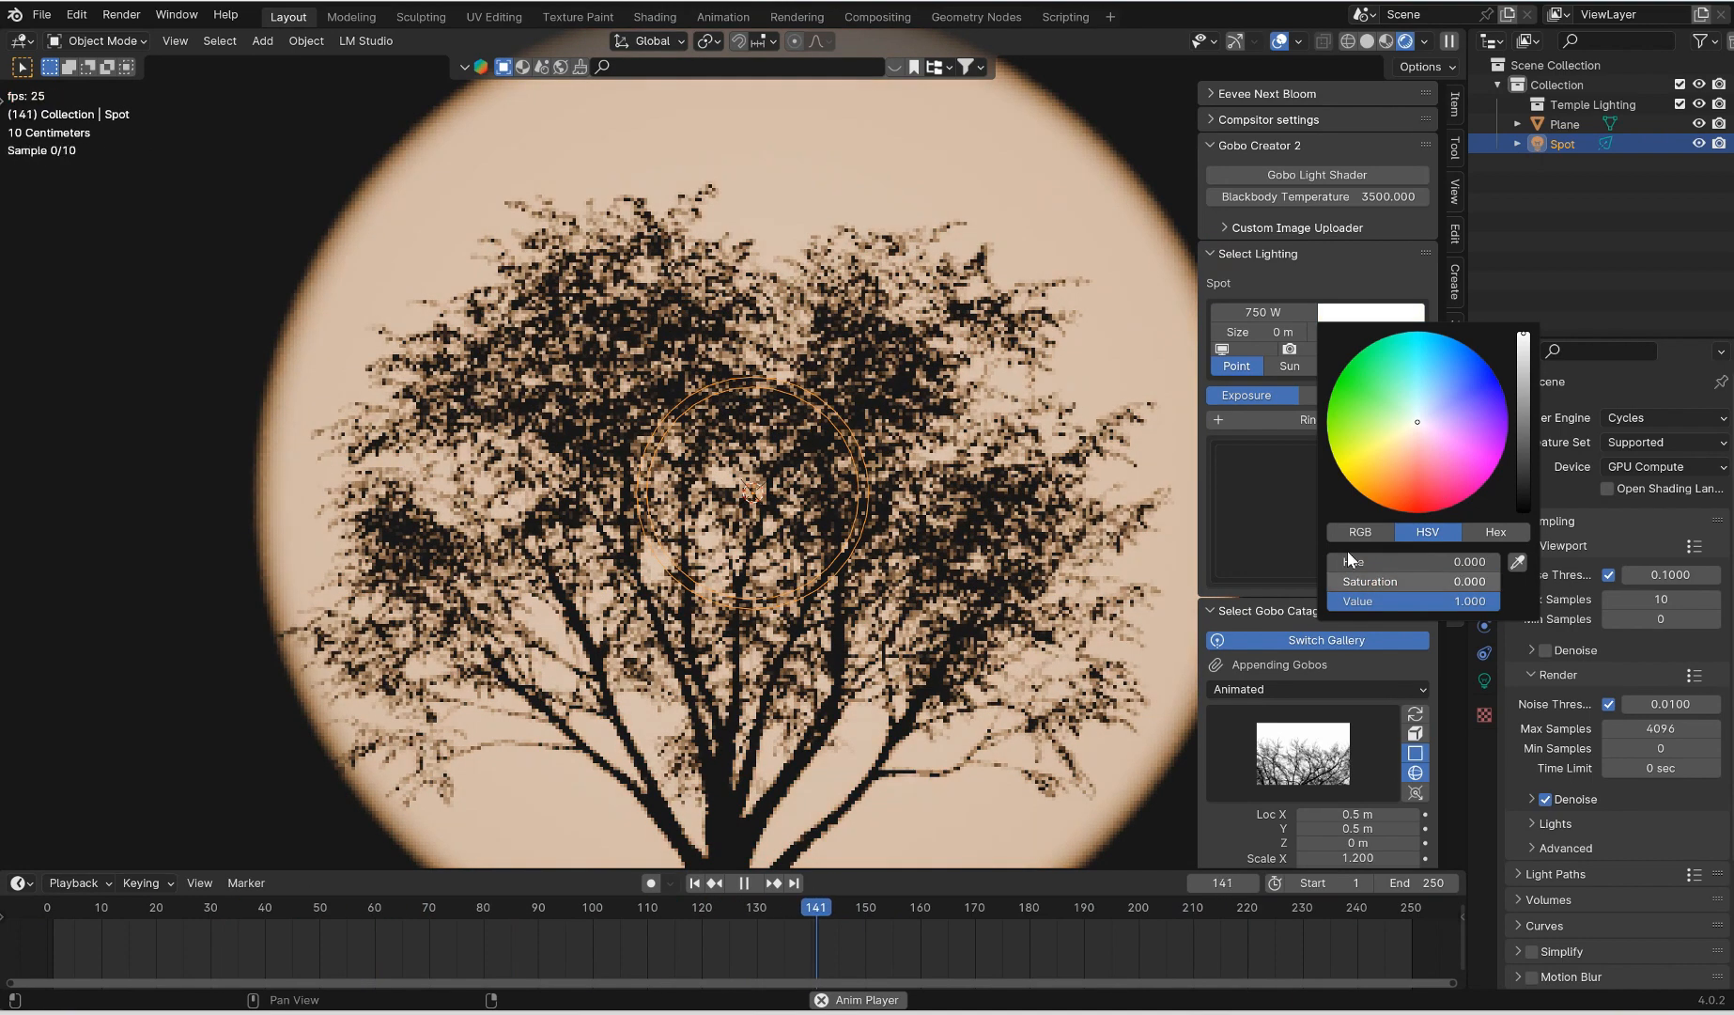
Set the gobo light's blackbody temperature to 7000
{"action": "left_click", "coordinate": [1340, 198]}
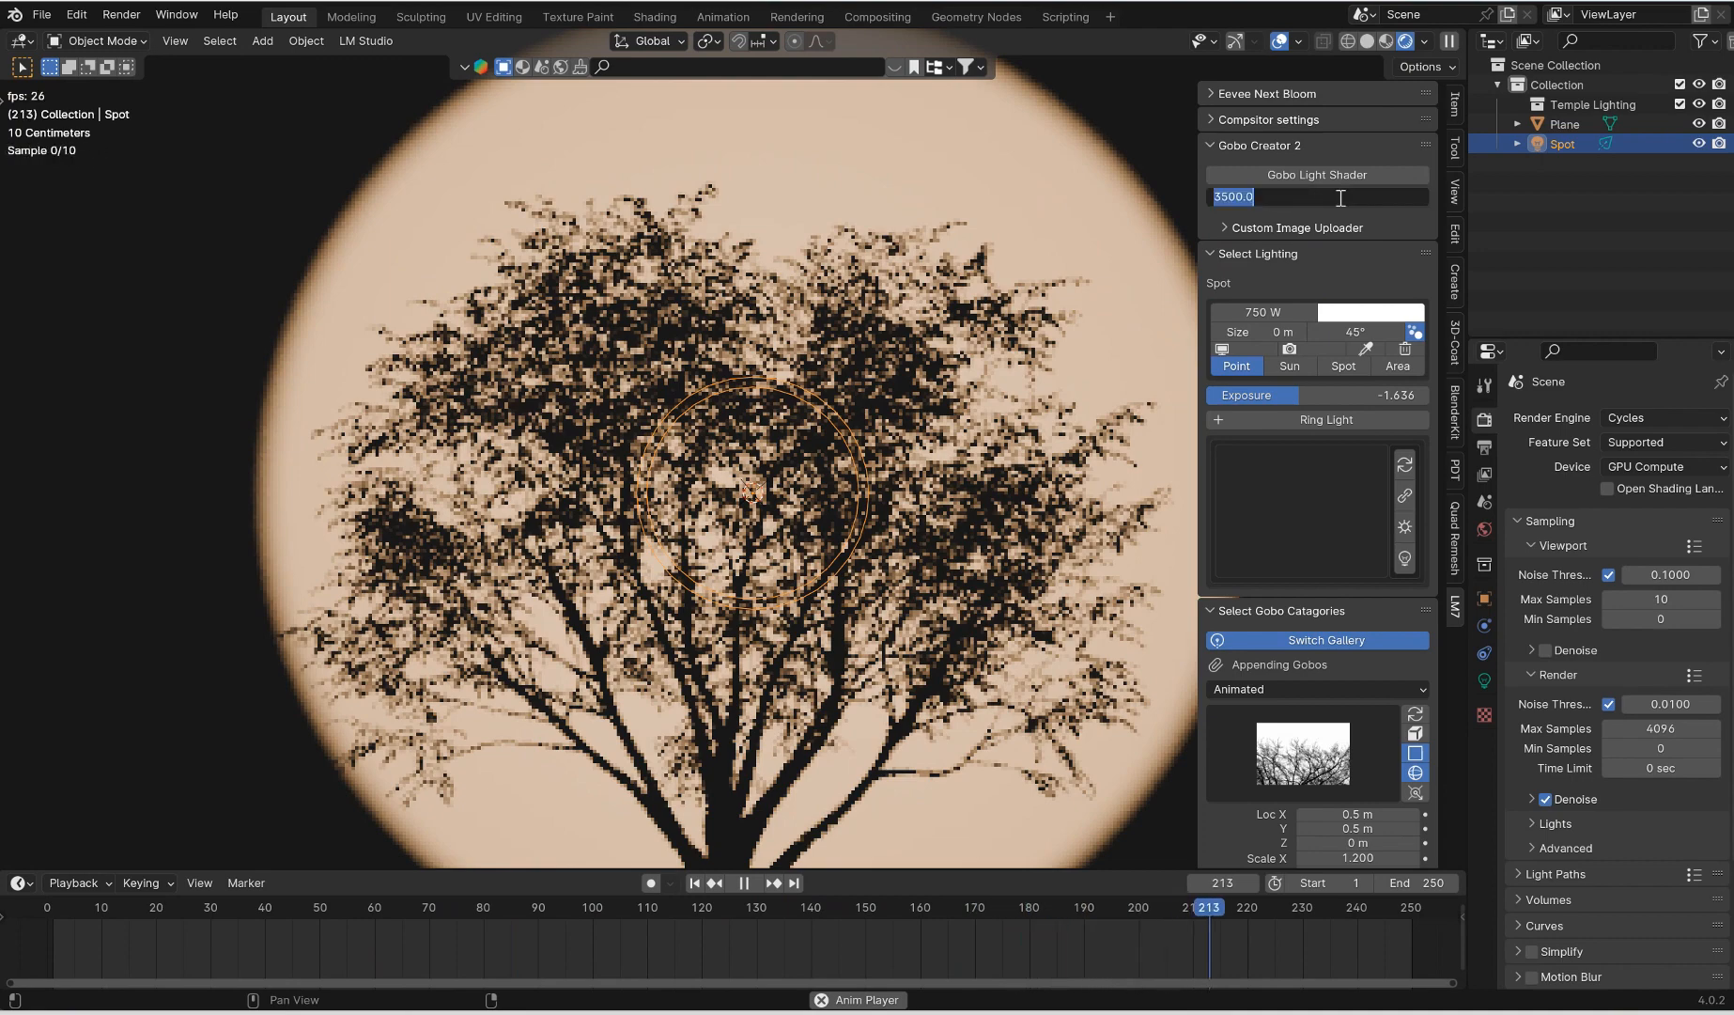
{"action": "type", "text": "7000"}
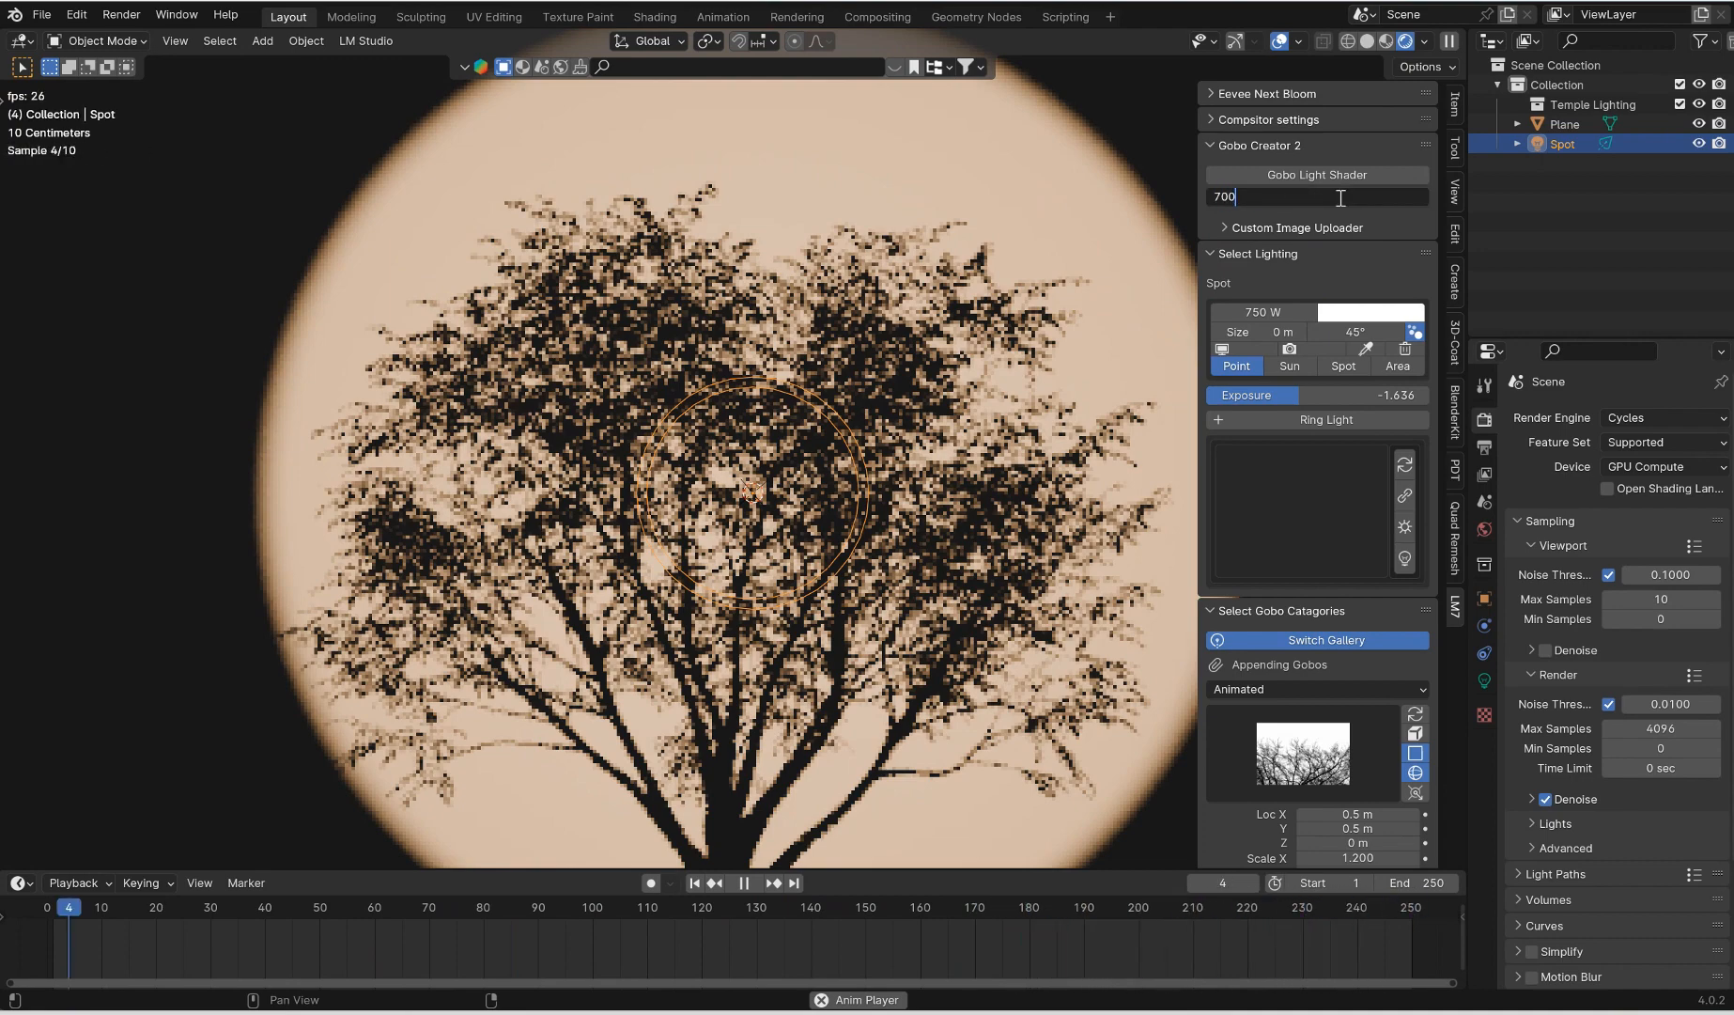
{"action": "key", "text": "Return"}
Set the gobo light's blackbody temperature to 10000 for a cooler blue projection
{"action": "left_click", "coordinate": [1349, 210]}
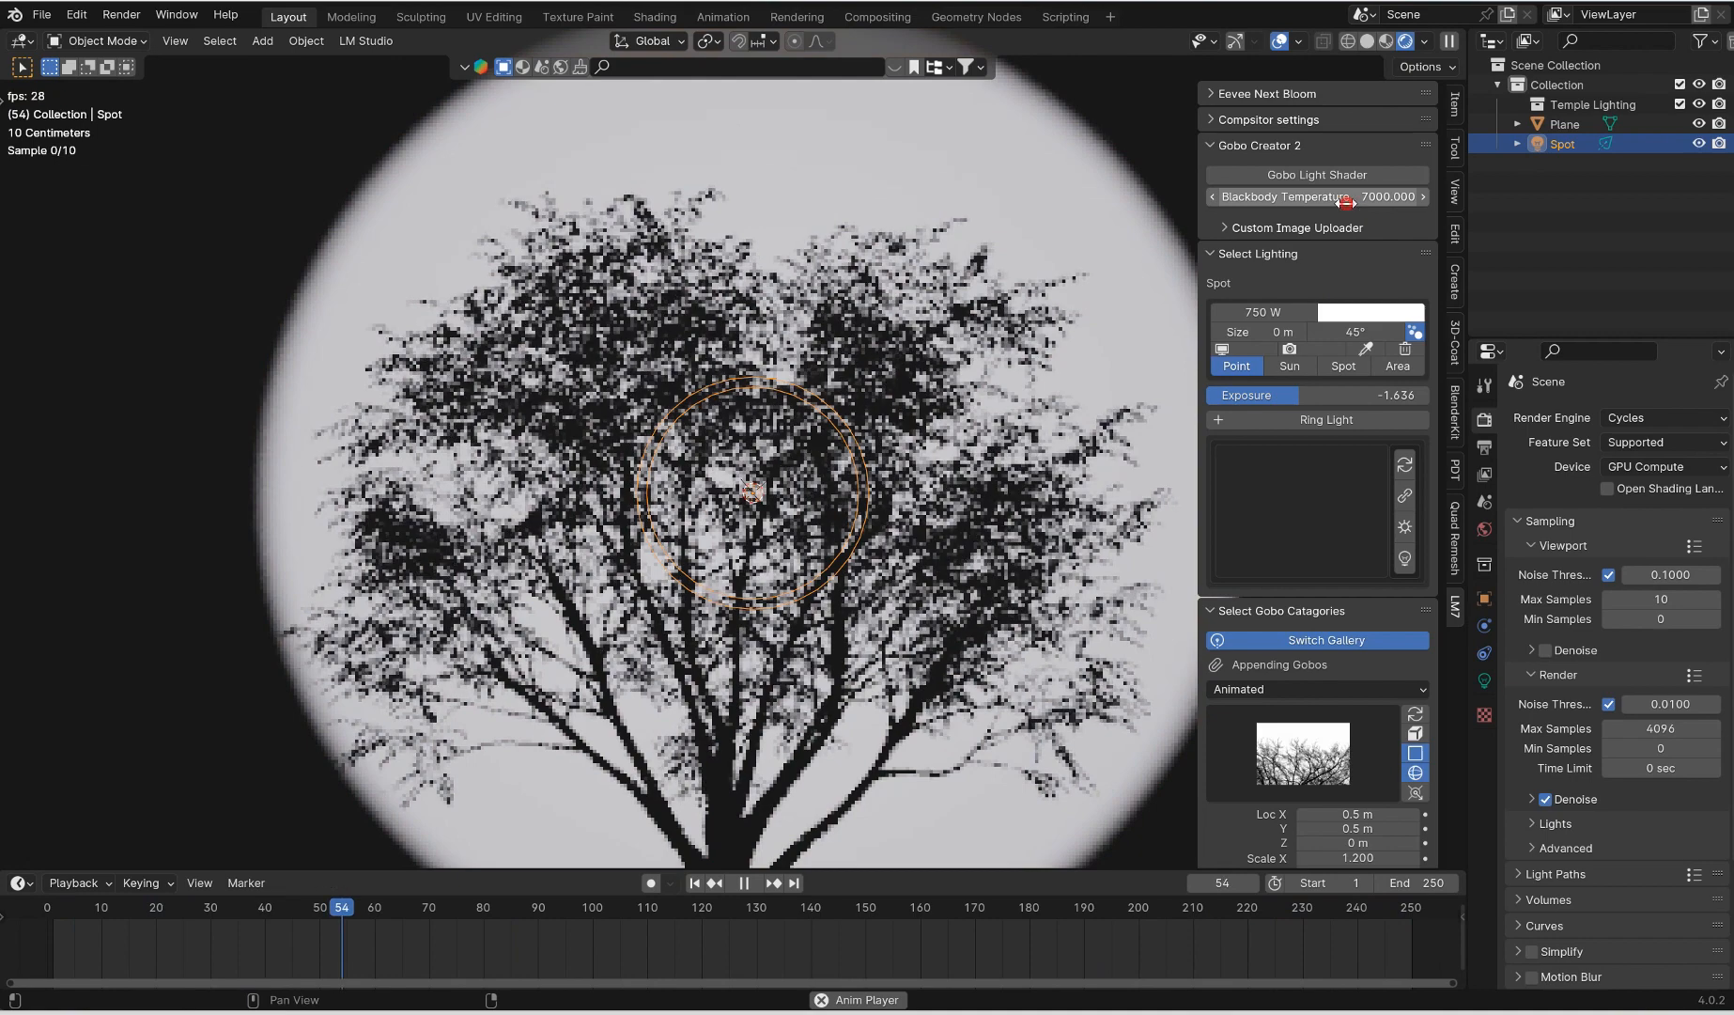
{"action": "key", "text": "BackSpace"}
{"action": "type", "text": "10000"}
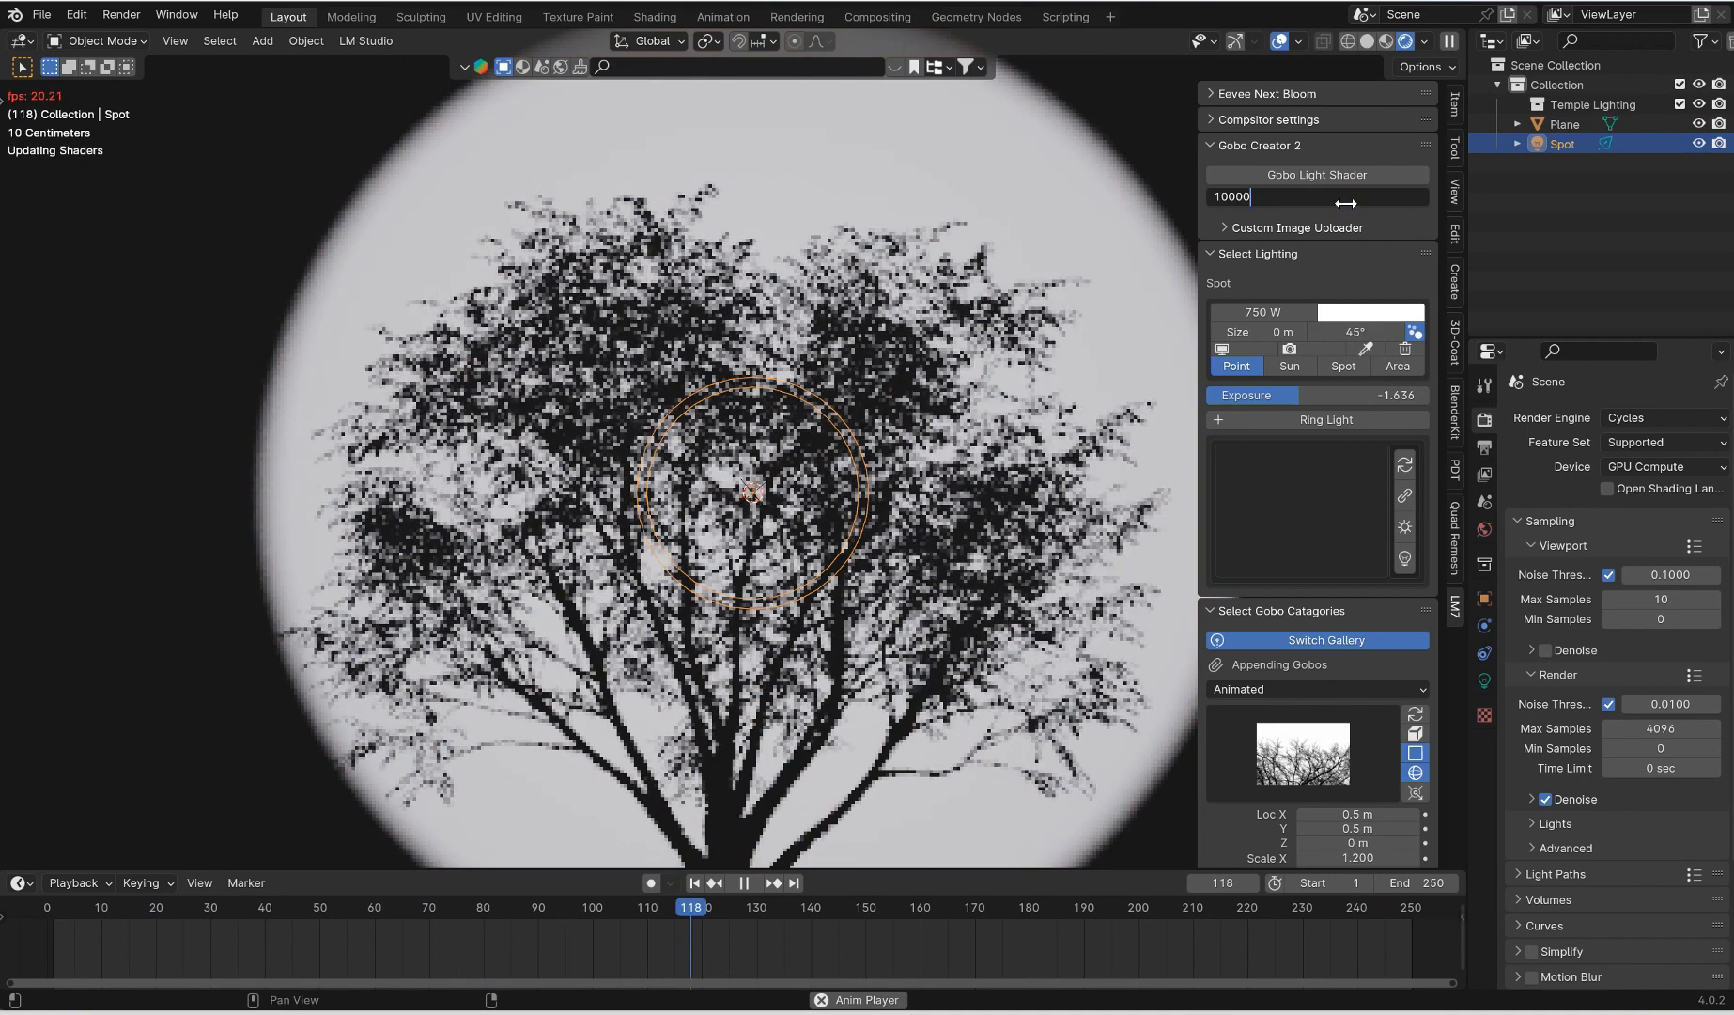
{"action": "key", "text": "Return"}
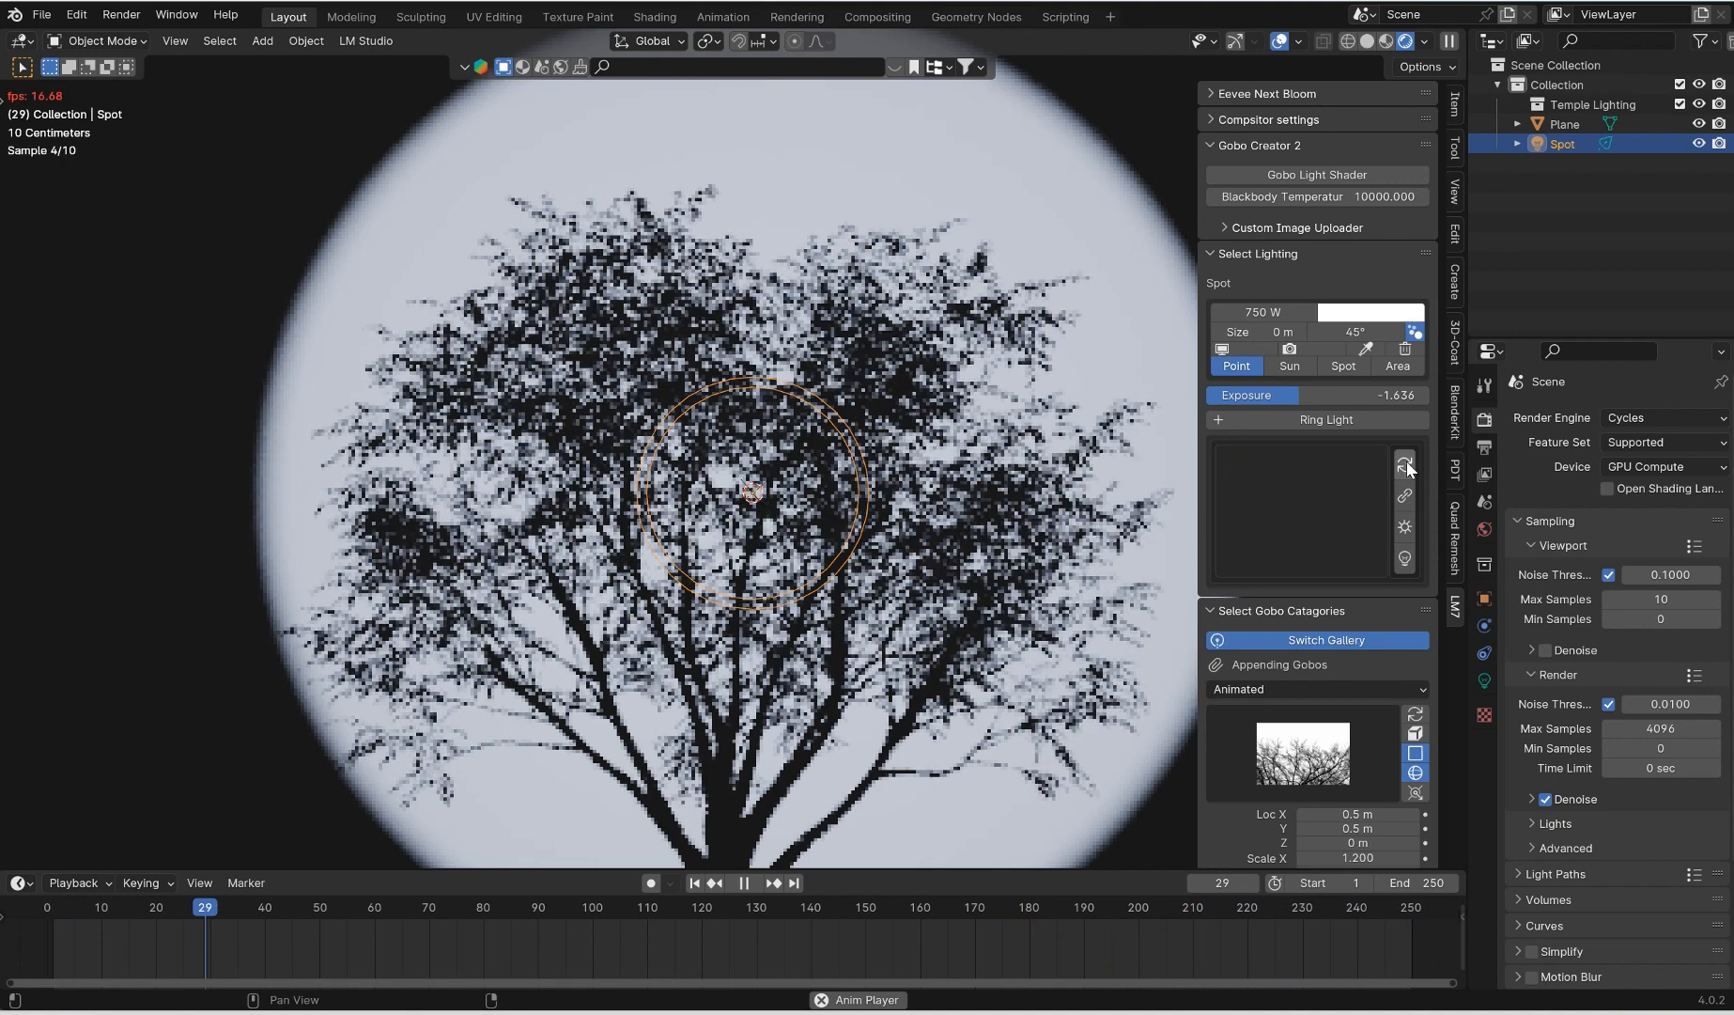
{"action": "left_click", "coordinate": [1312, 505]}
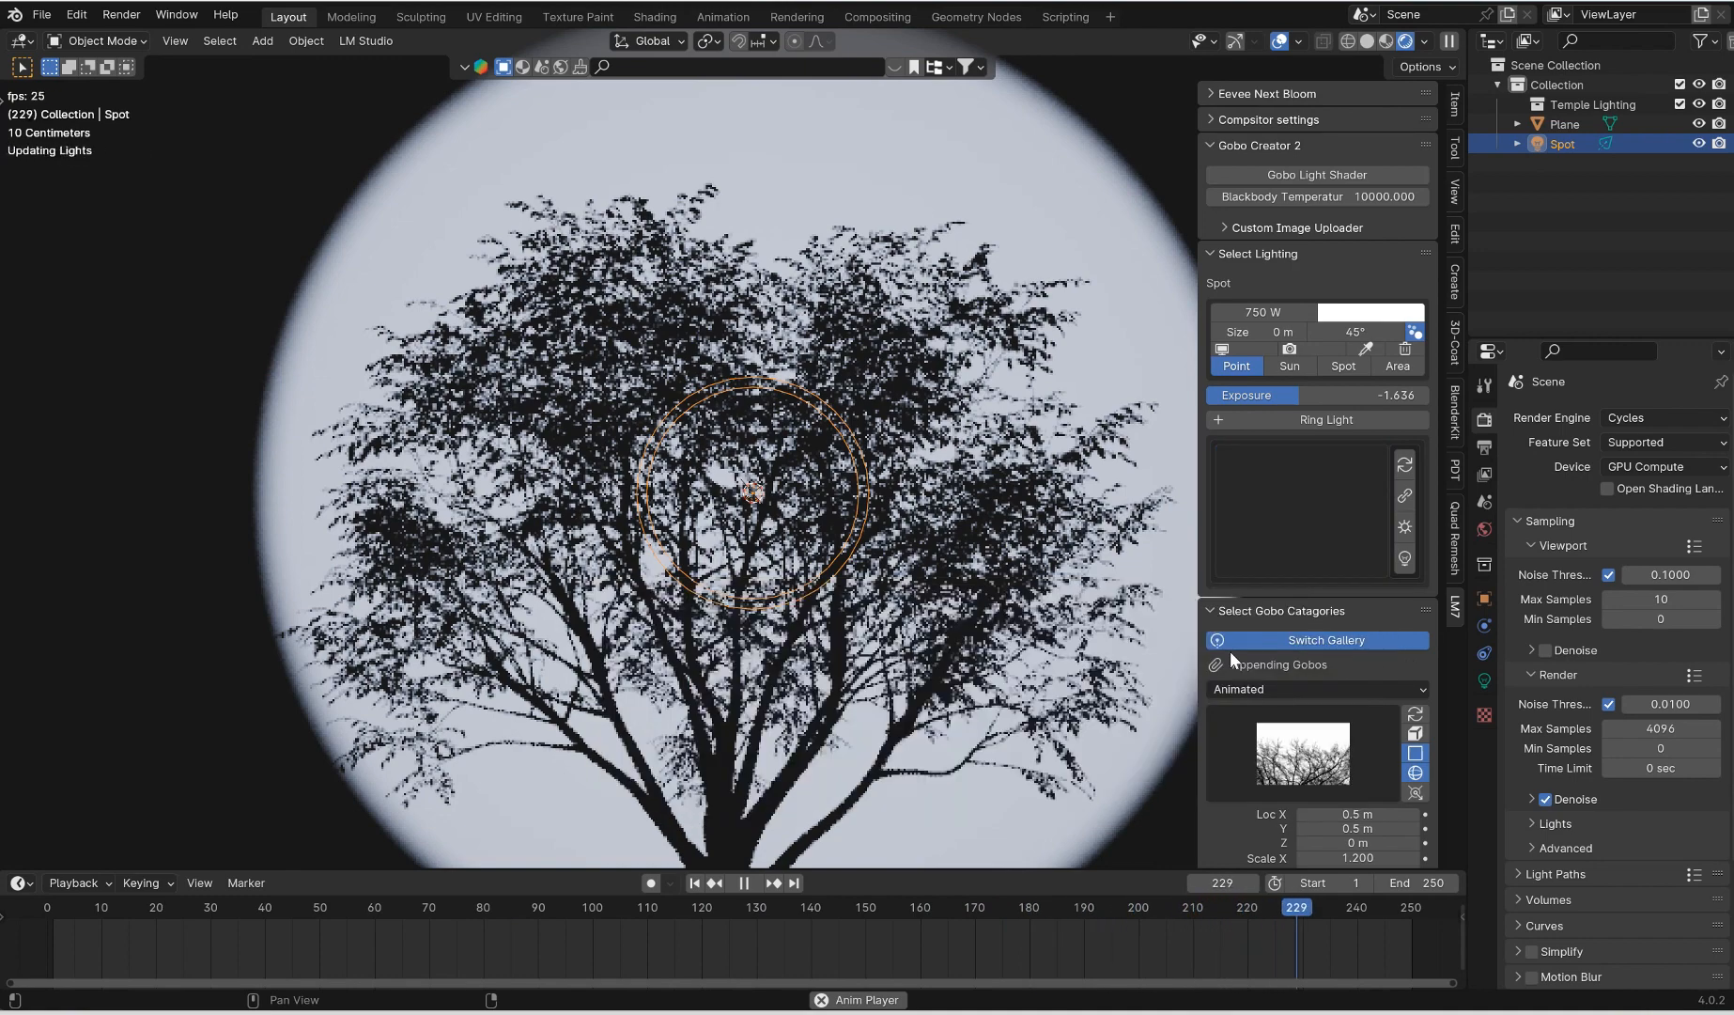
{"action": "left_click", "coordinate": [1278, 521]}
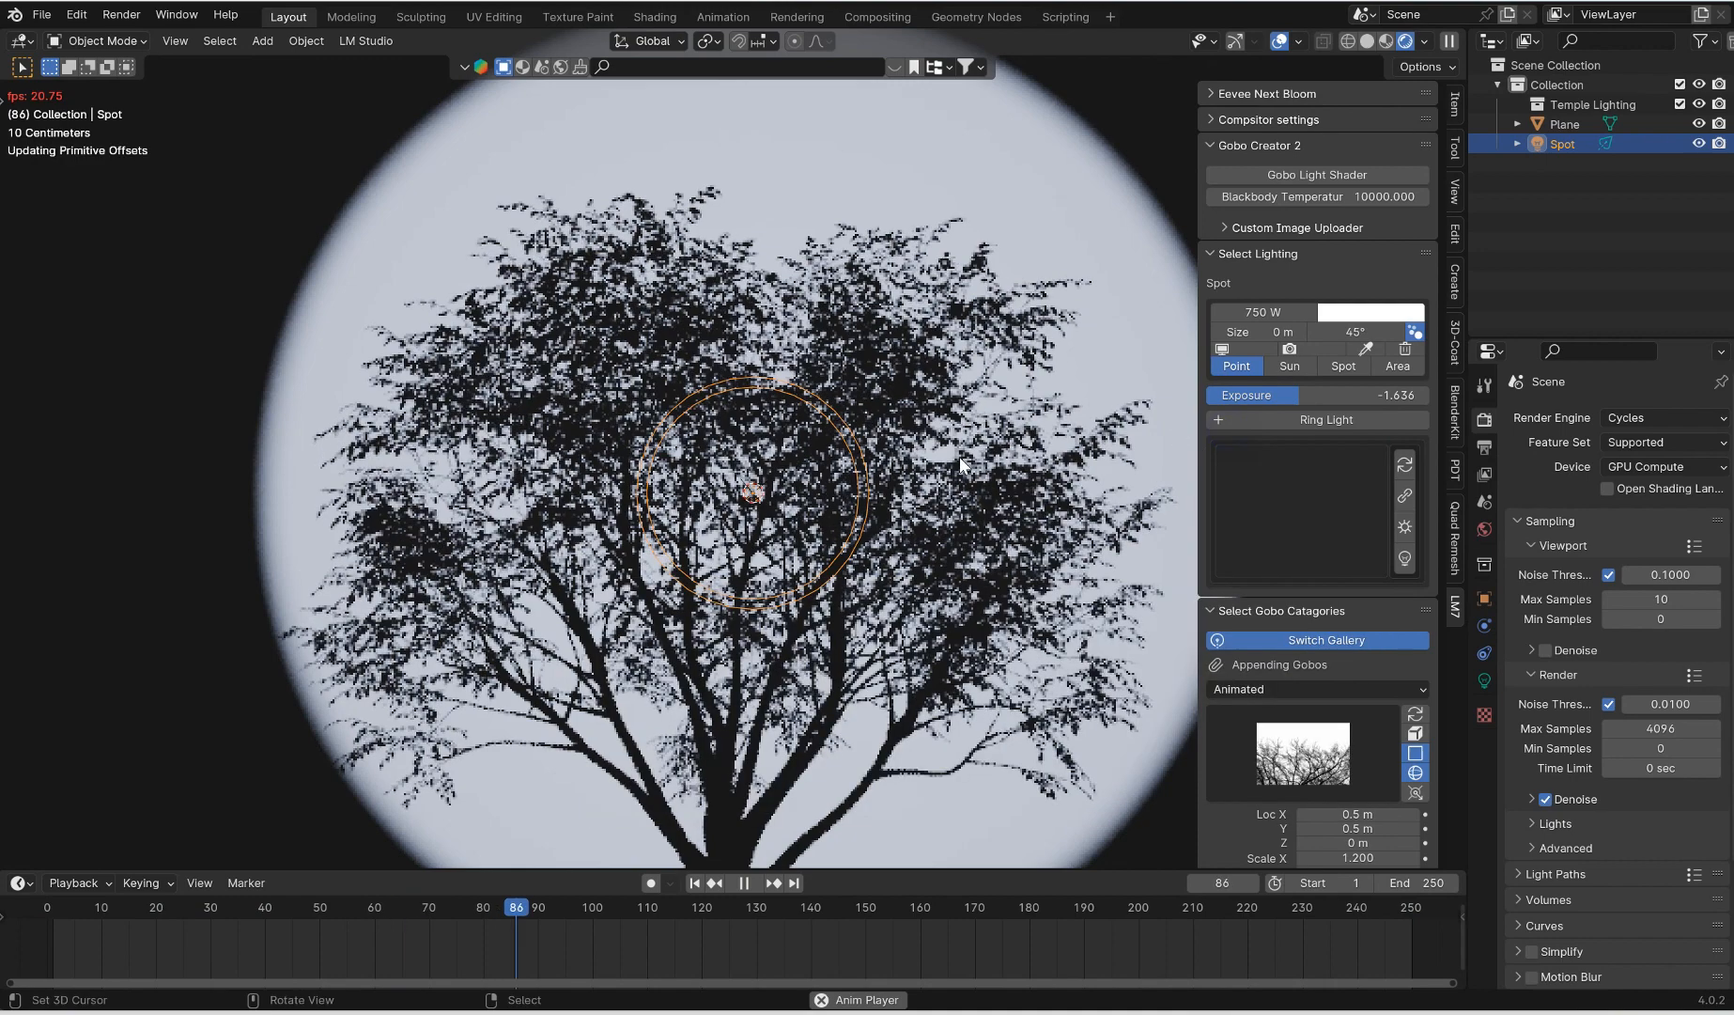
Stop playback, replace the leafy tree with the conifer gobo from the Animated category, and play its animation
{"action": "left_click", "coordinate": [744, 882]}
{"action": "left_click", "coordinate": [1210, 253]}
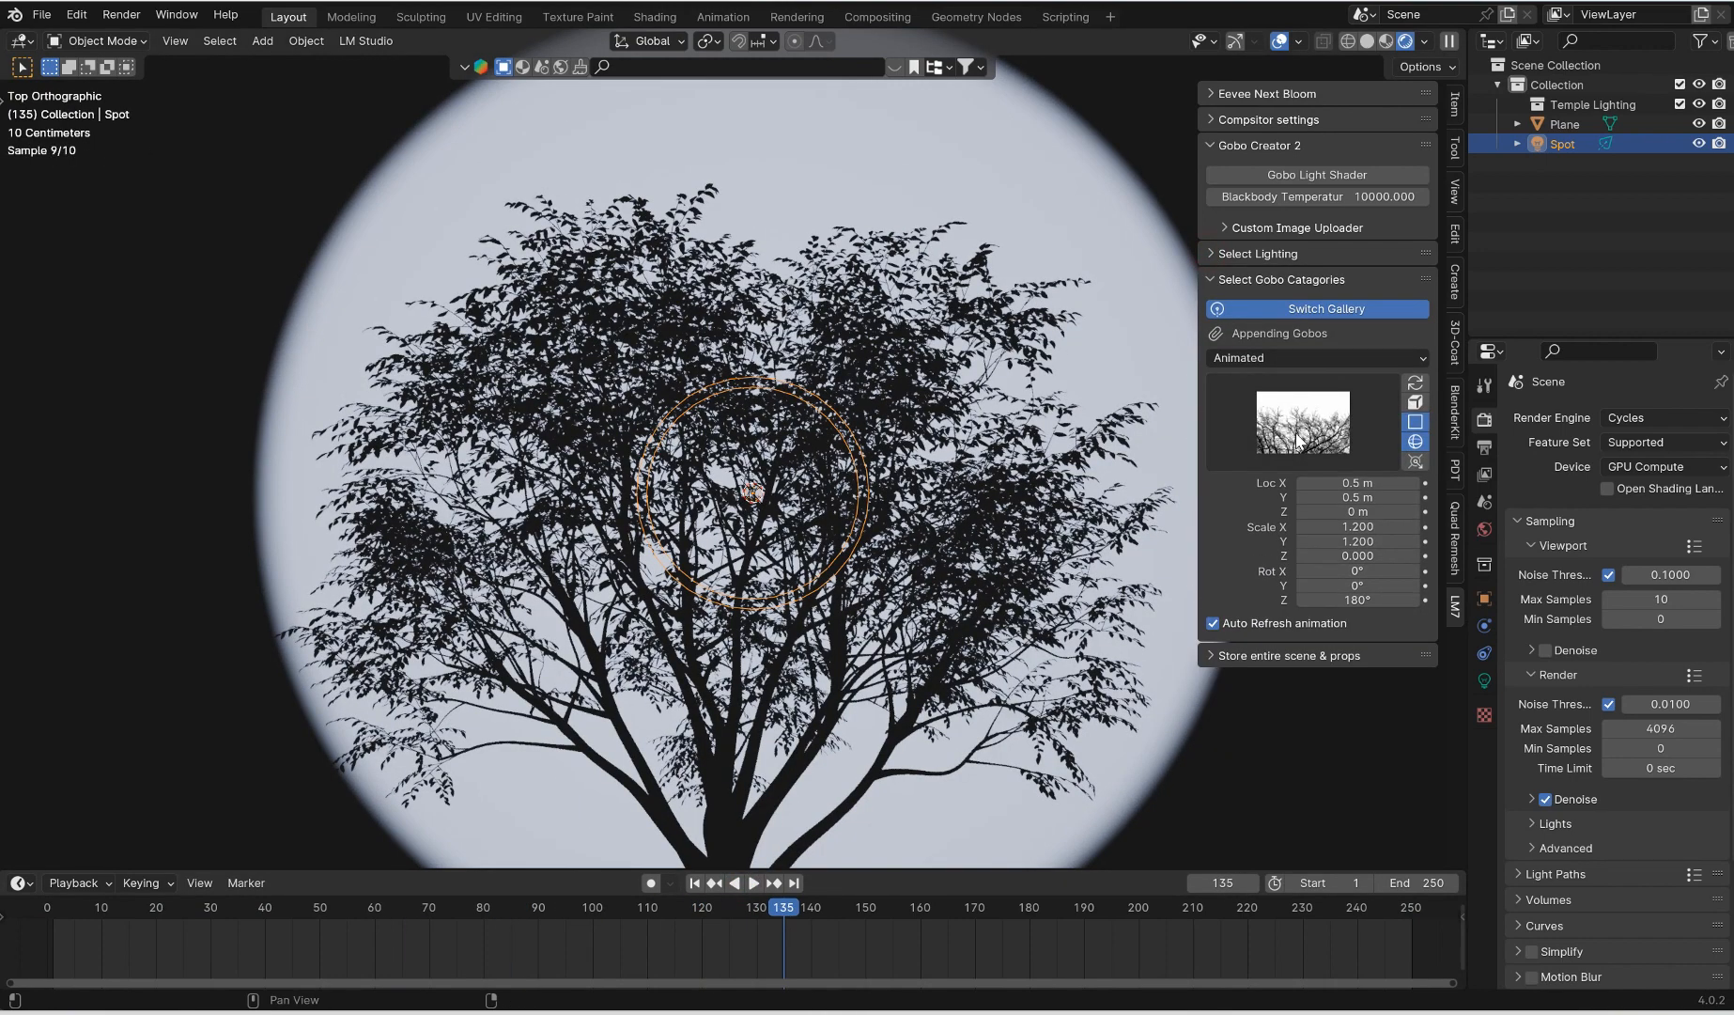
{"action": "left_click", "coordinate": [1303, 423]}
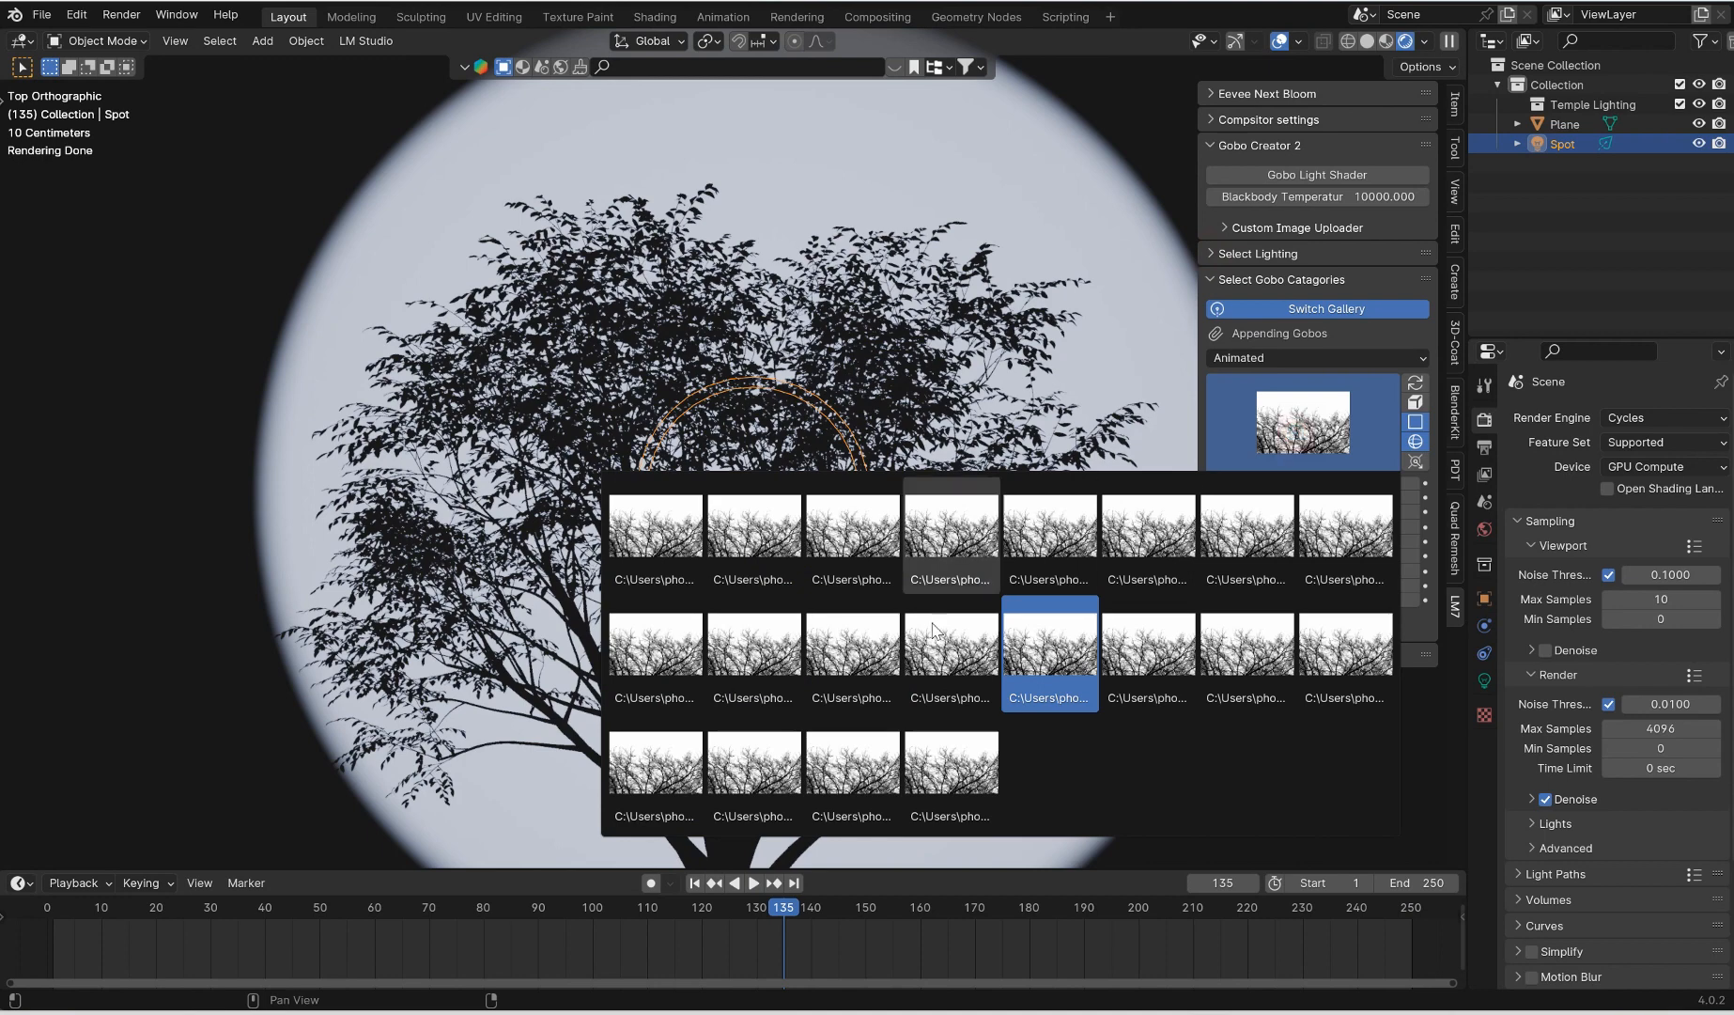
{"action": "left_click", "coordinate": [852, 652]}
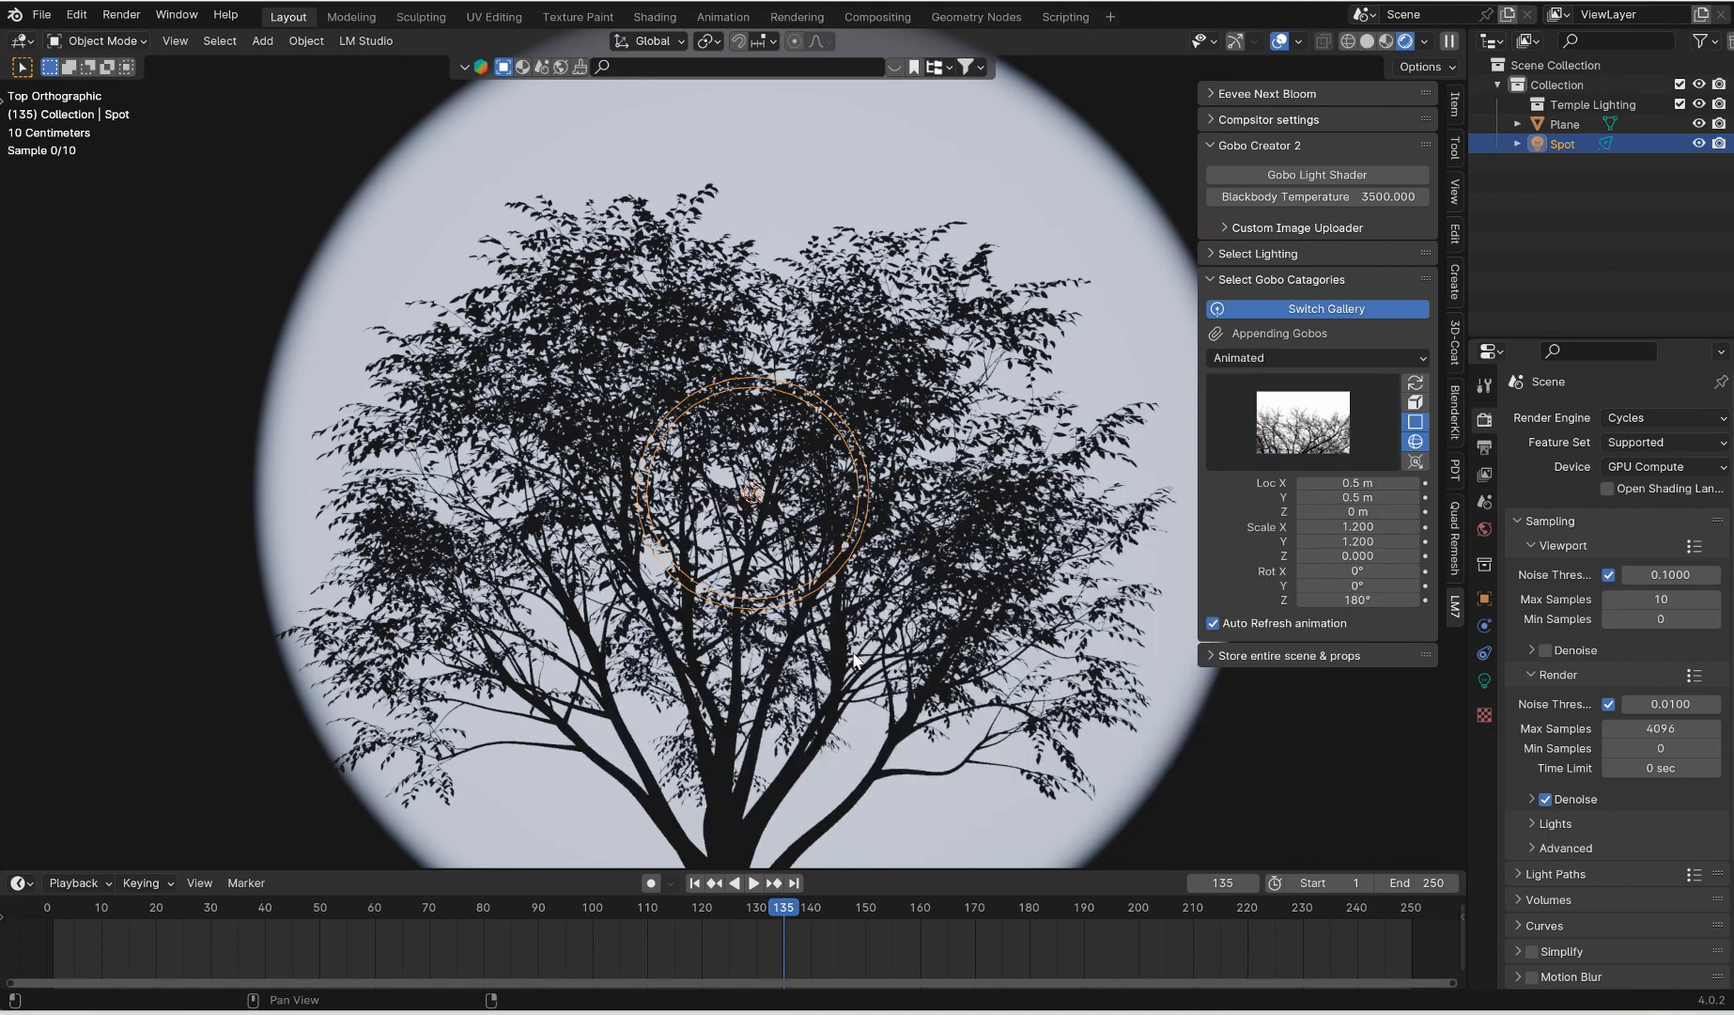
{"action": "left_click", "coordinate": [756, 882]}
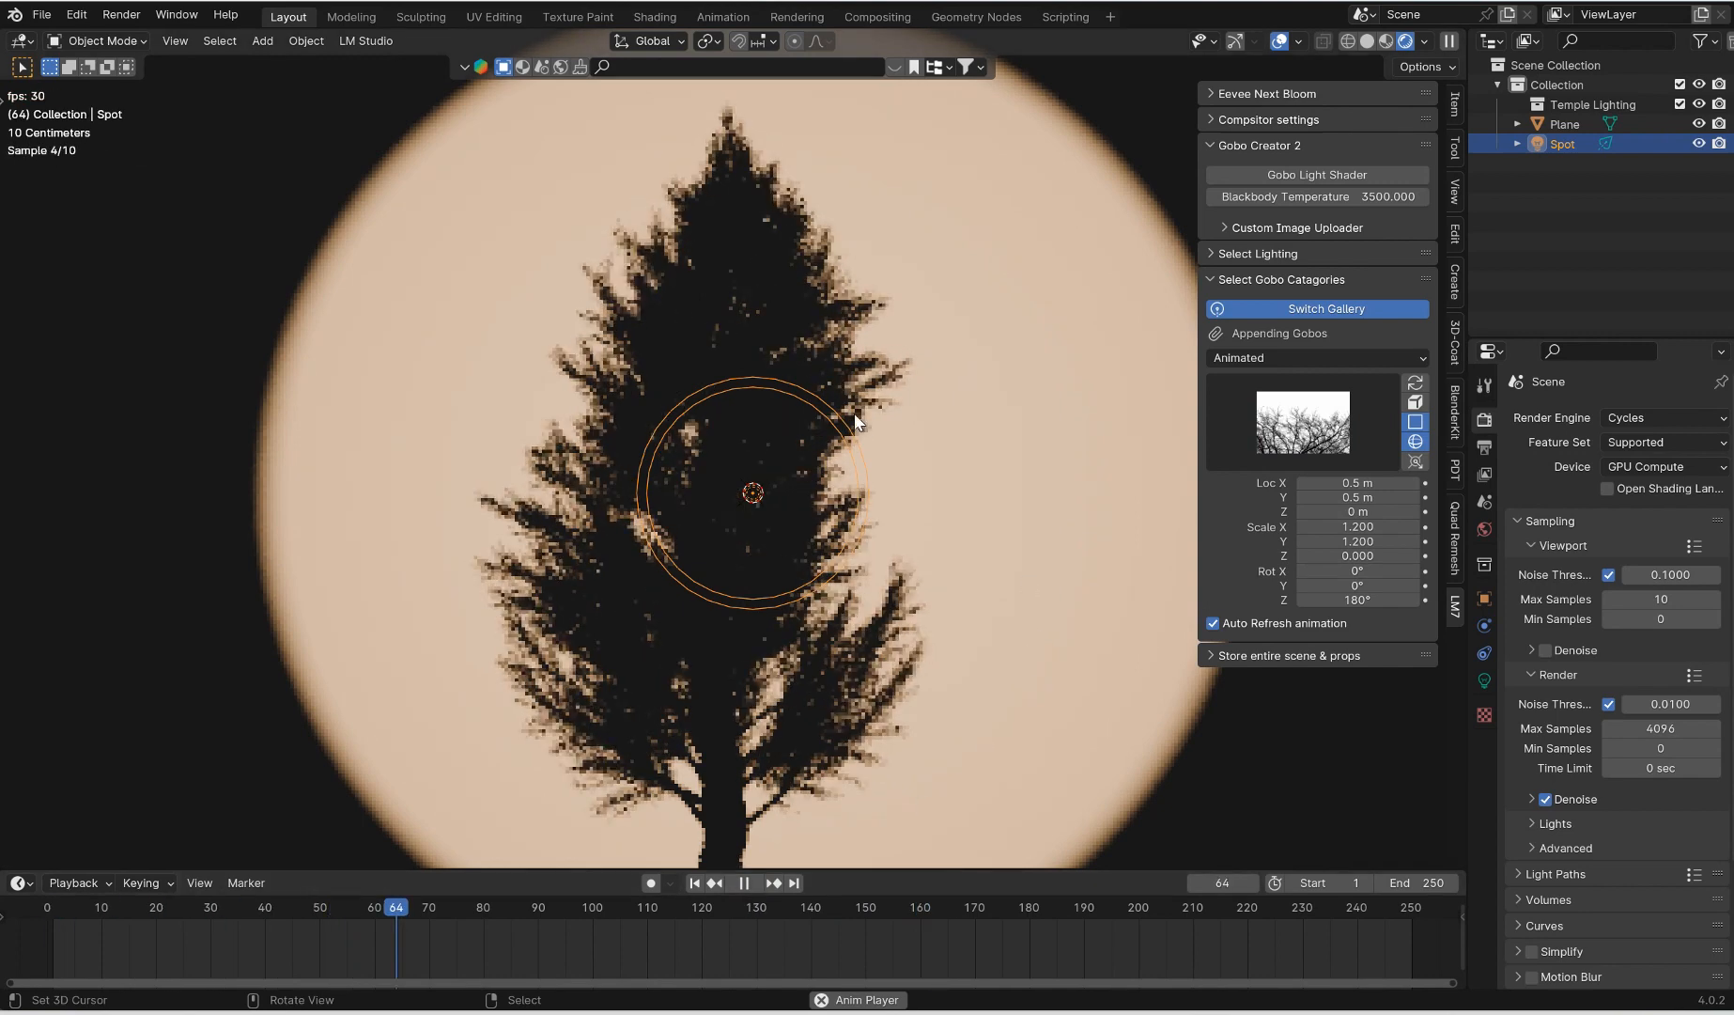
{"action": "middle_click_drag", "start_coordinate": [810, 436], "coordinate": [939, 335]}
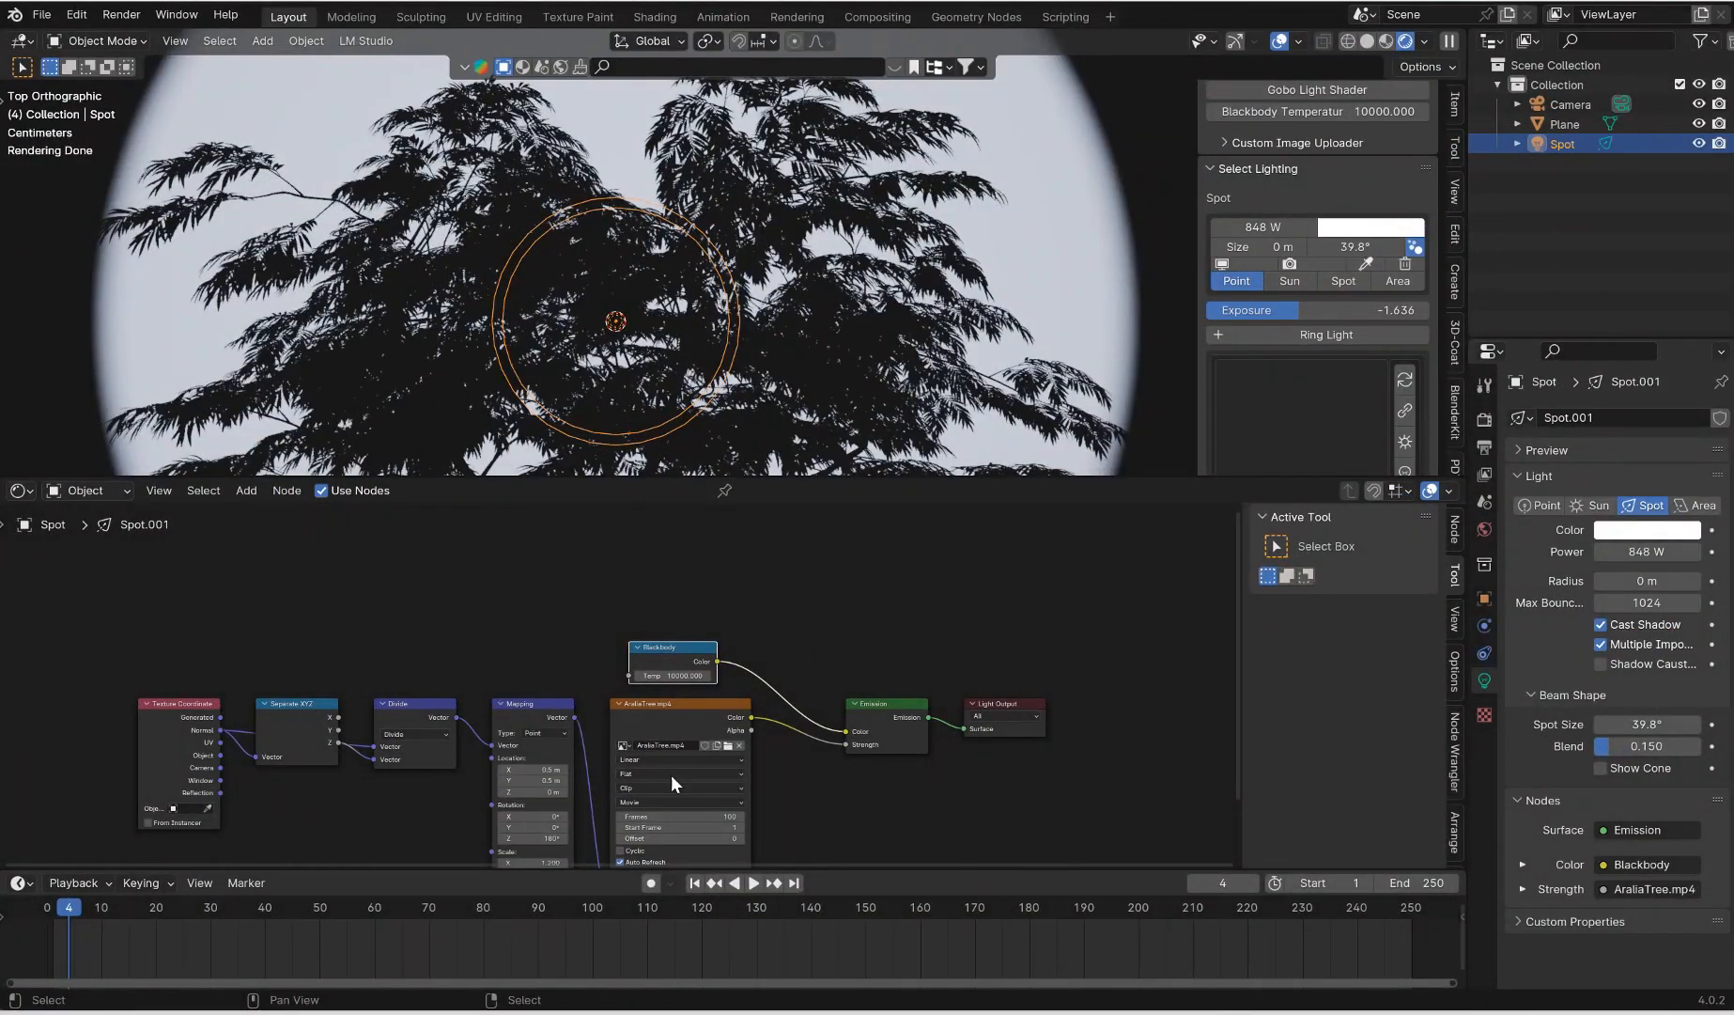
Project the dark moonlit tree-and-clouds gobo from the Trees category and set its X and Y scale to 2.000
{"action": "scroll", "coordinate": [873, 715], "scroll_direction": "up", "scroll_amount": 2}
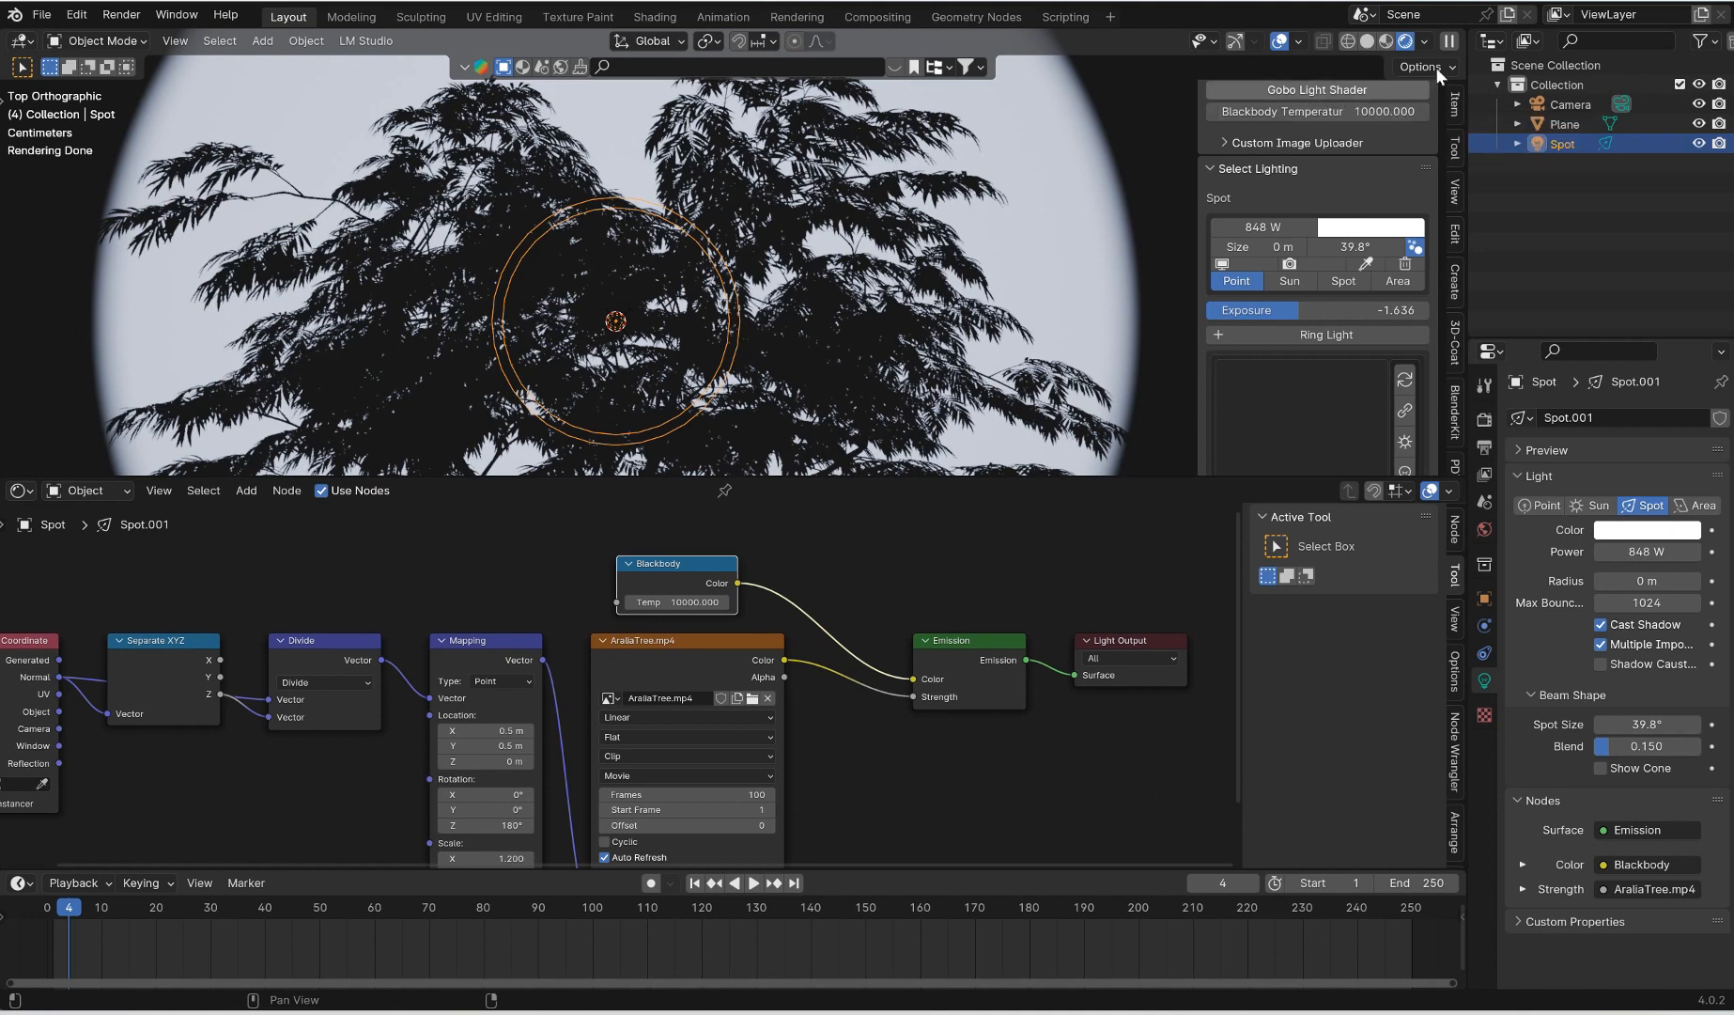
{"action": "scroll", "coordinate": [1400, 372], "scroll_direction": "down", "scroll_amount": 5}
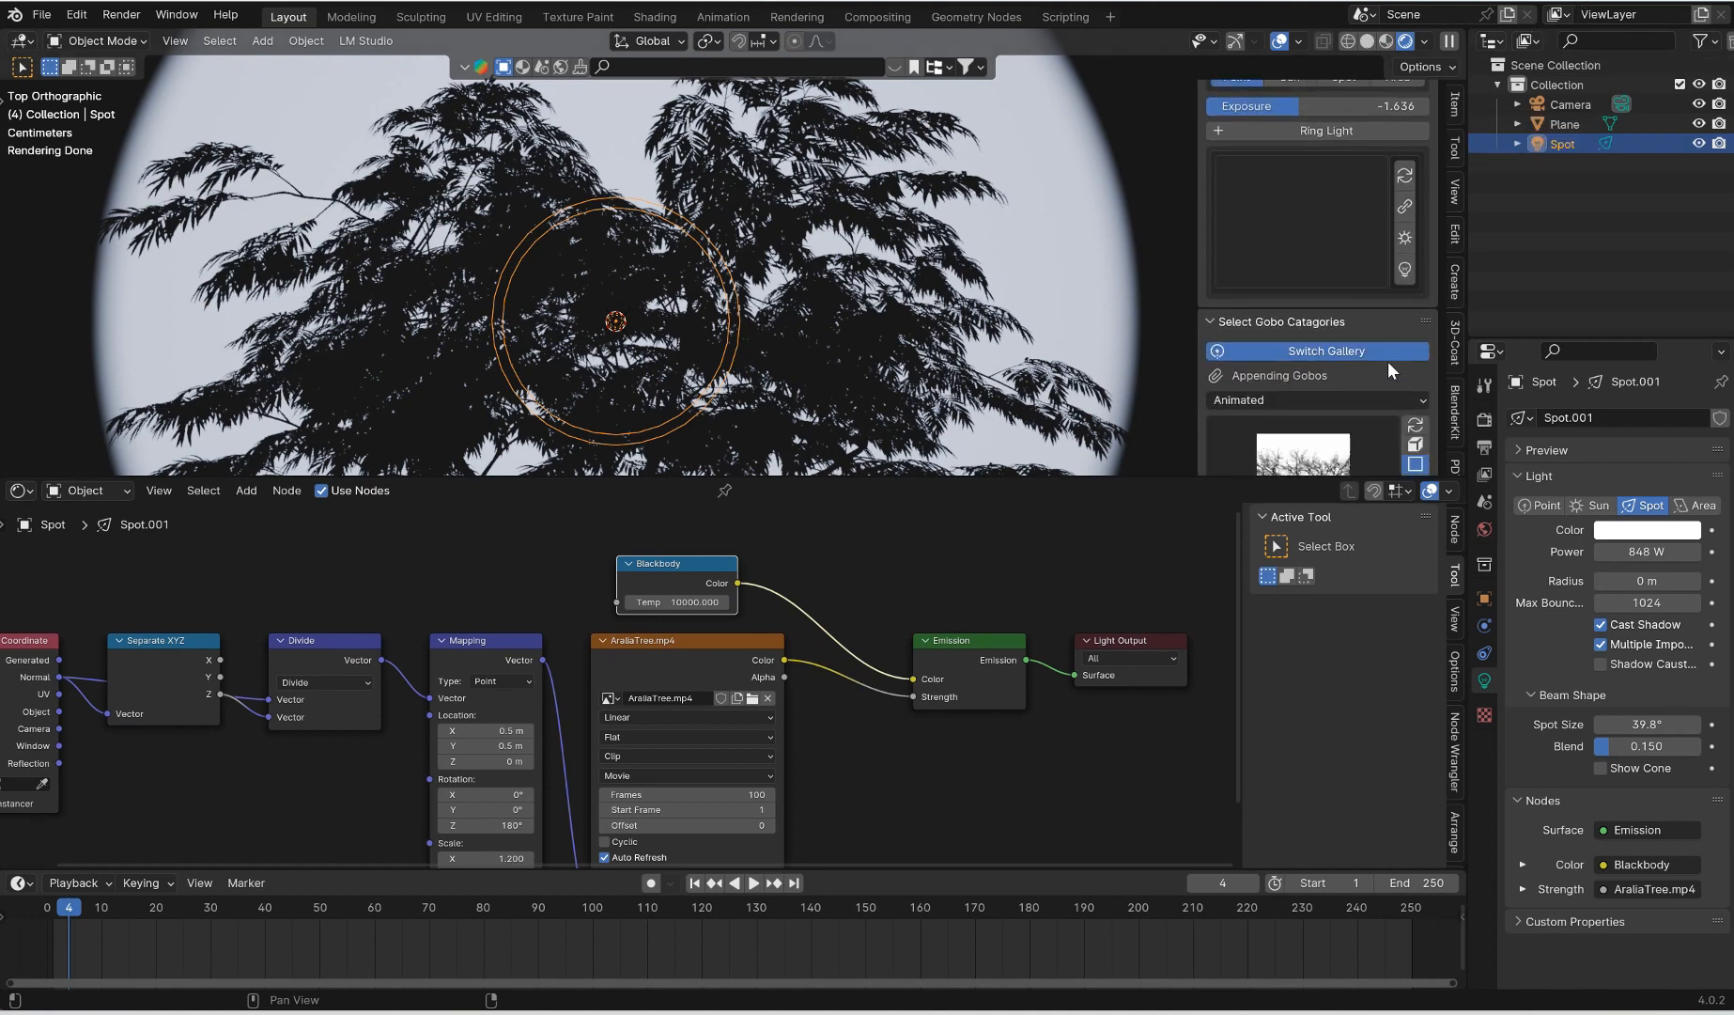
{"action": "scroll", "coordinate": [1335, 355], "scroll_direction": "down", "scroll_amount": 5}
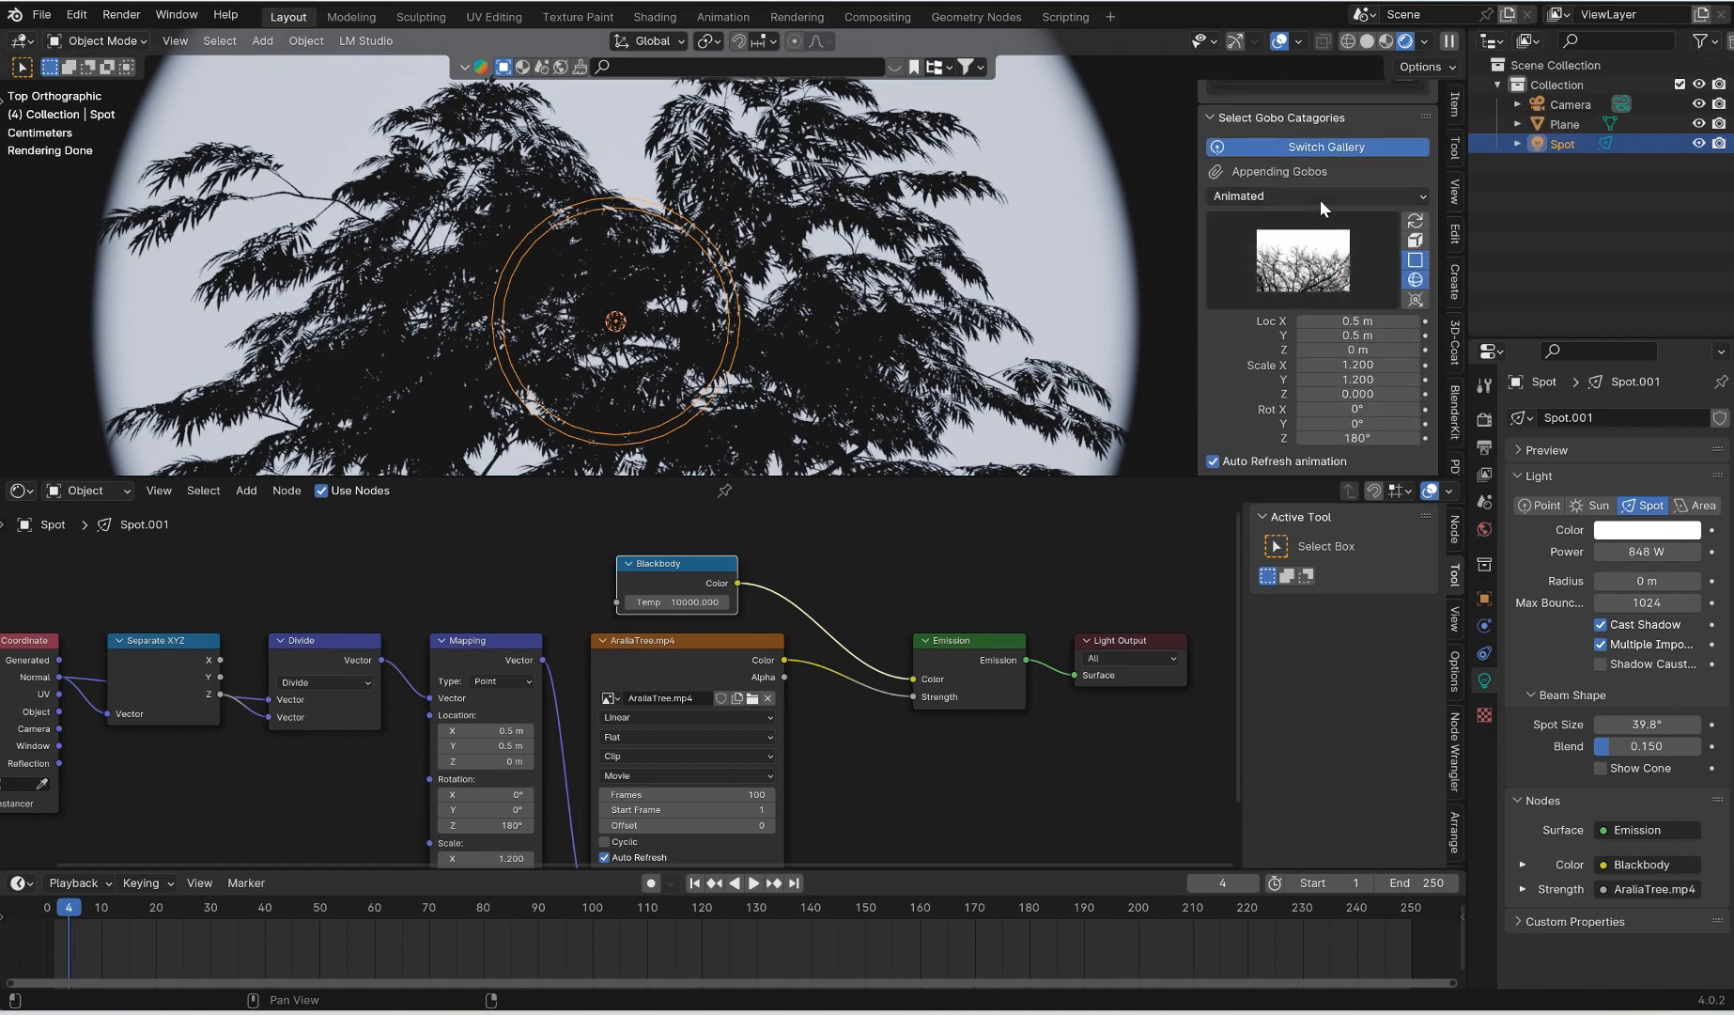
{"action": "left_click", "coordinate": [1320, 198]}
{"action": "left_click", "coordinate": [1273, 263]}
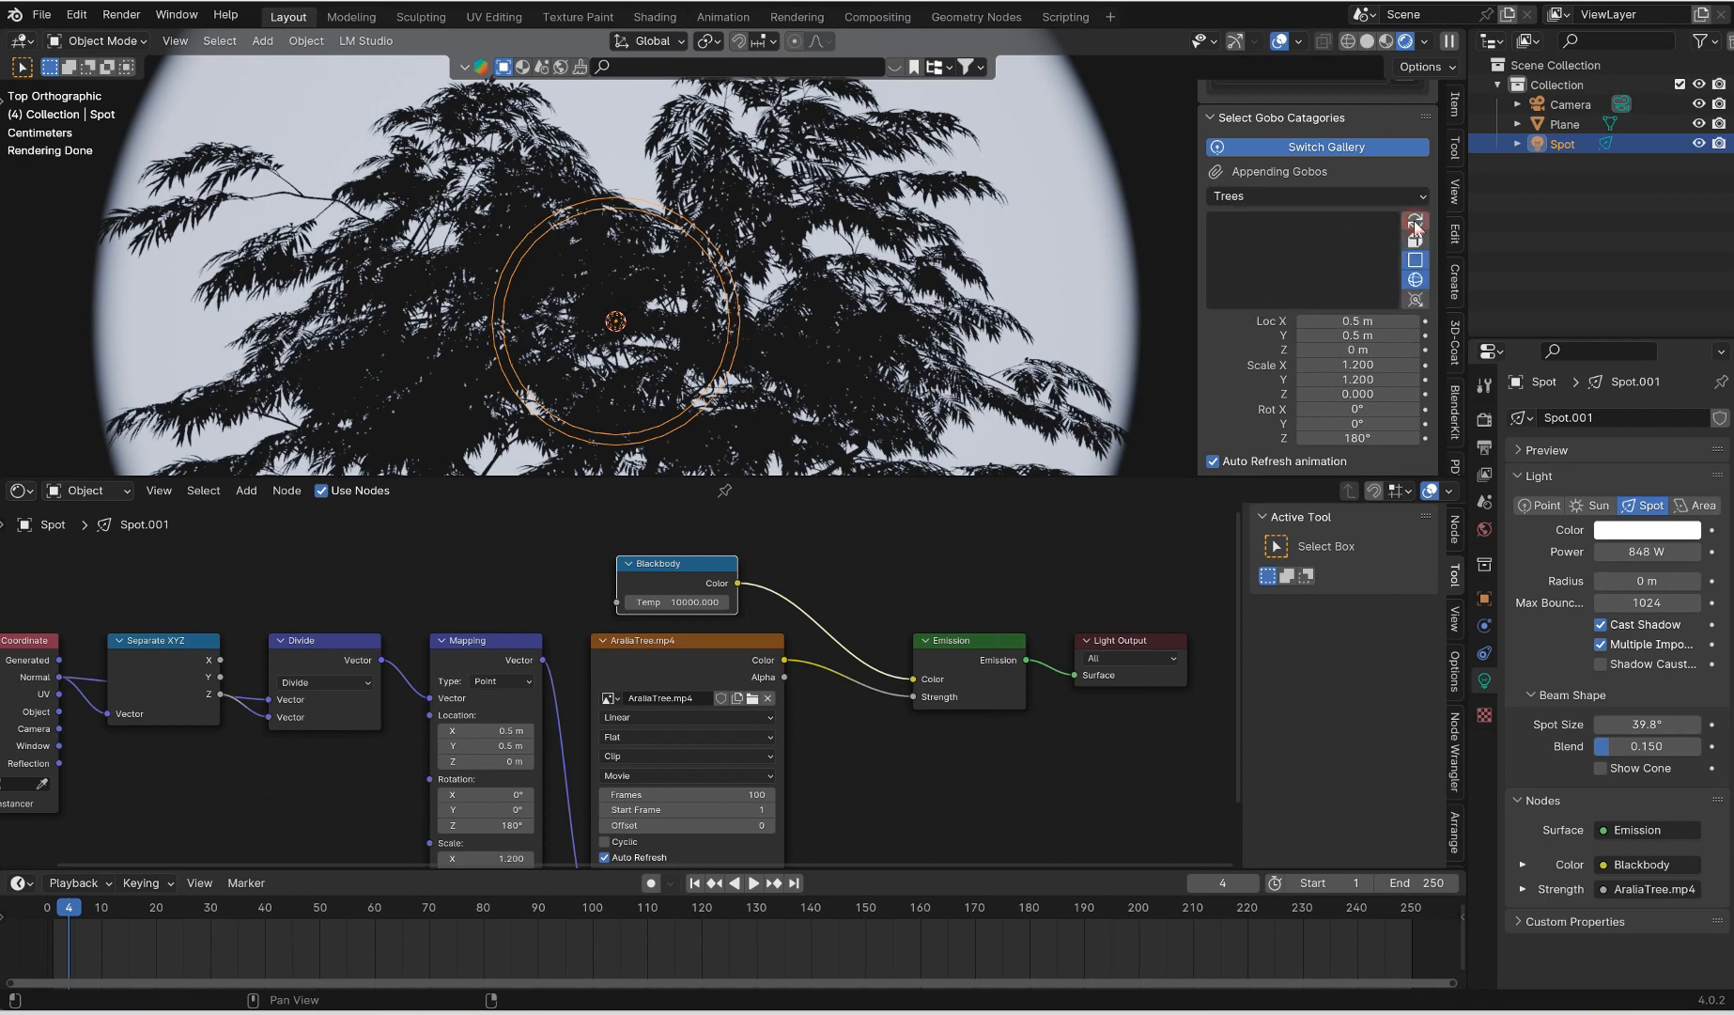
{"action": "left_click", "coordinate": [1301, 260]}
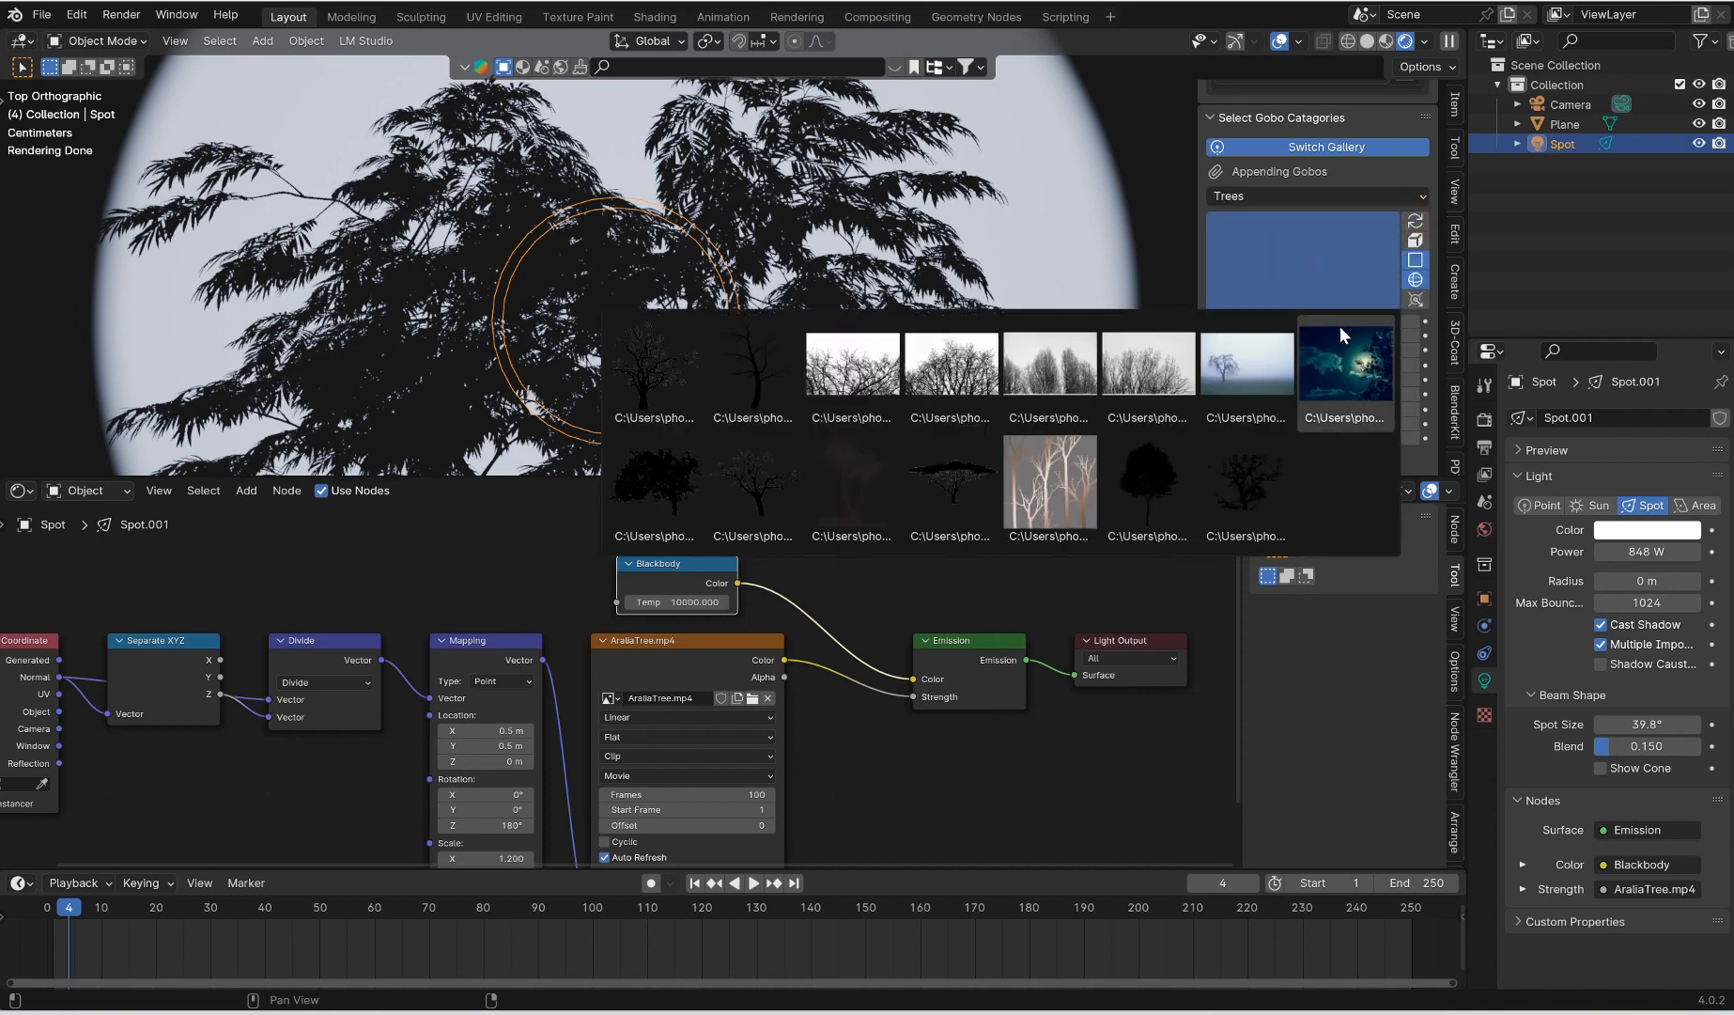
{"action": "left_click", "coordinate": [1339, 367]}
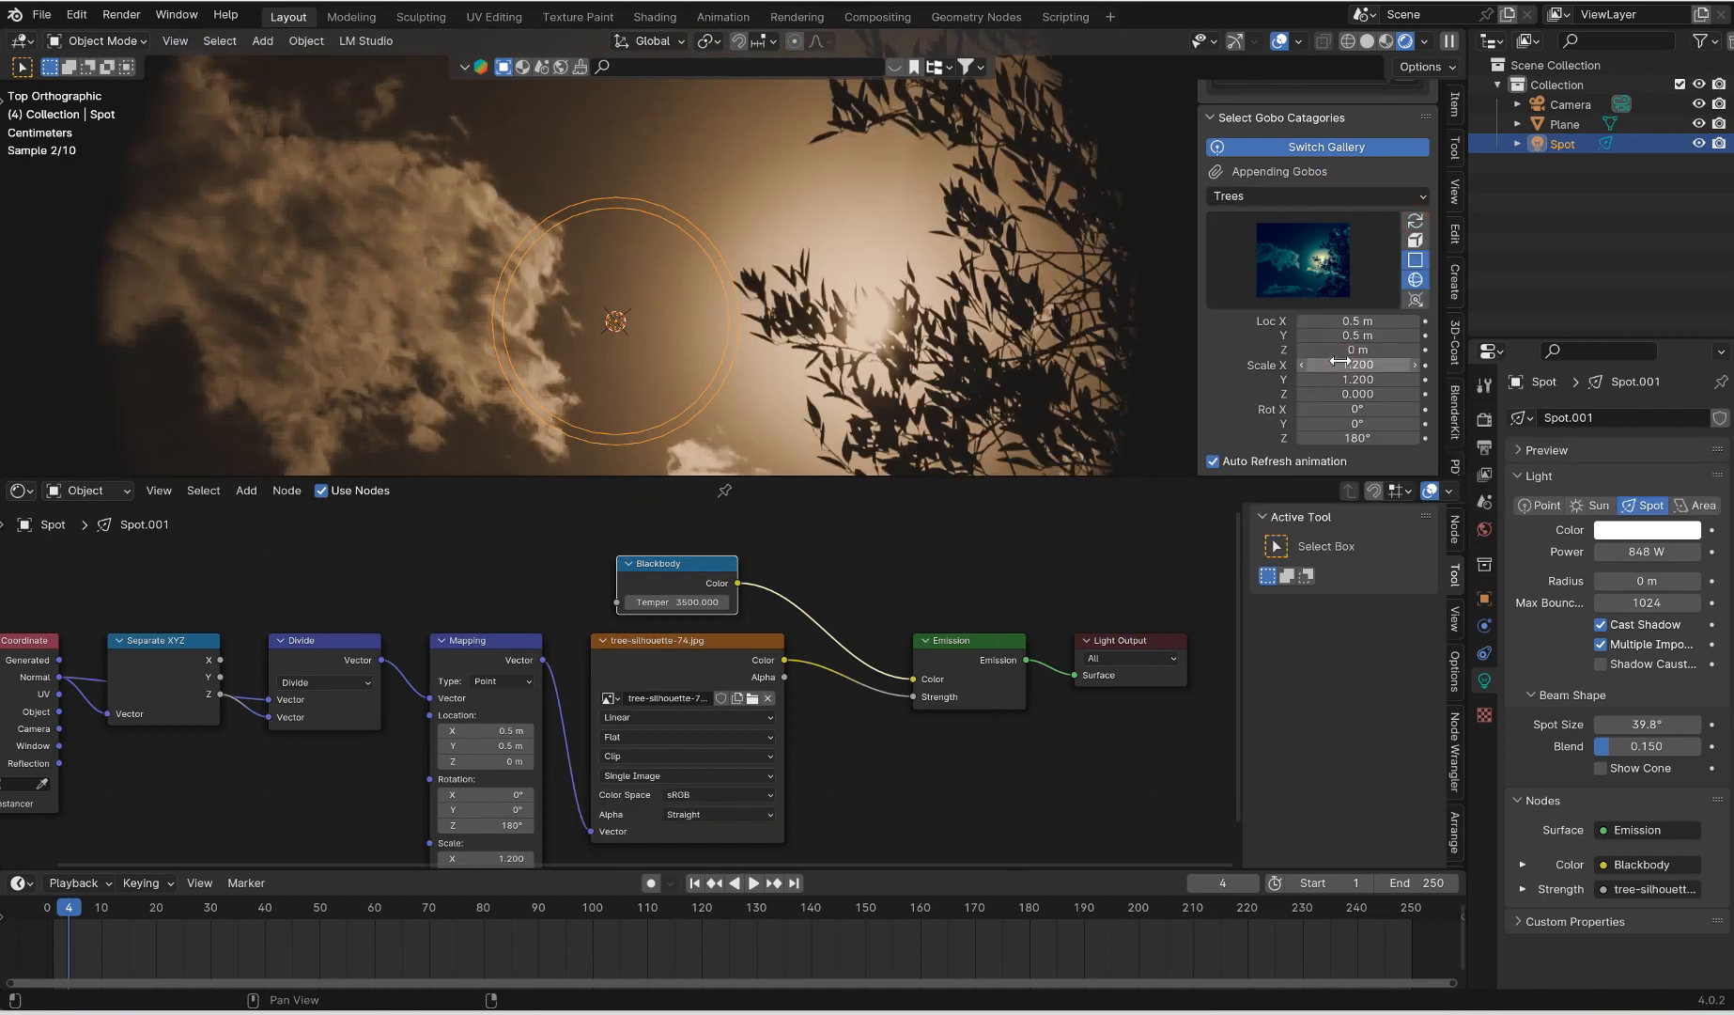
{"action": "left_click", "coordinate": [1416, 261]}
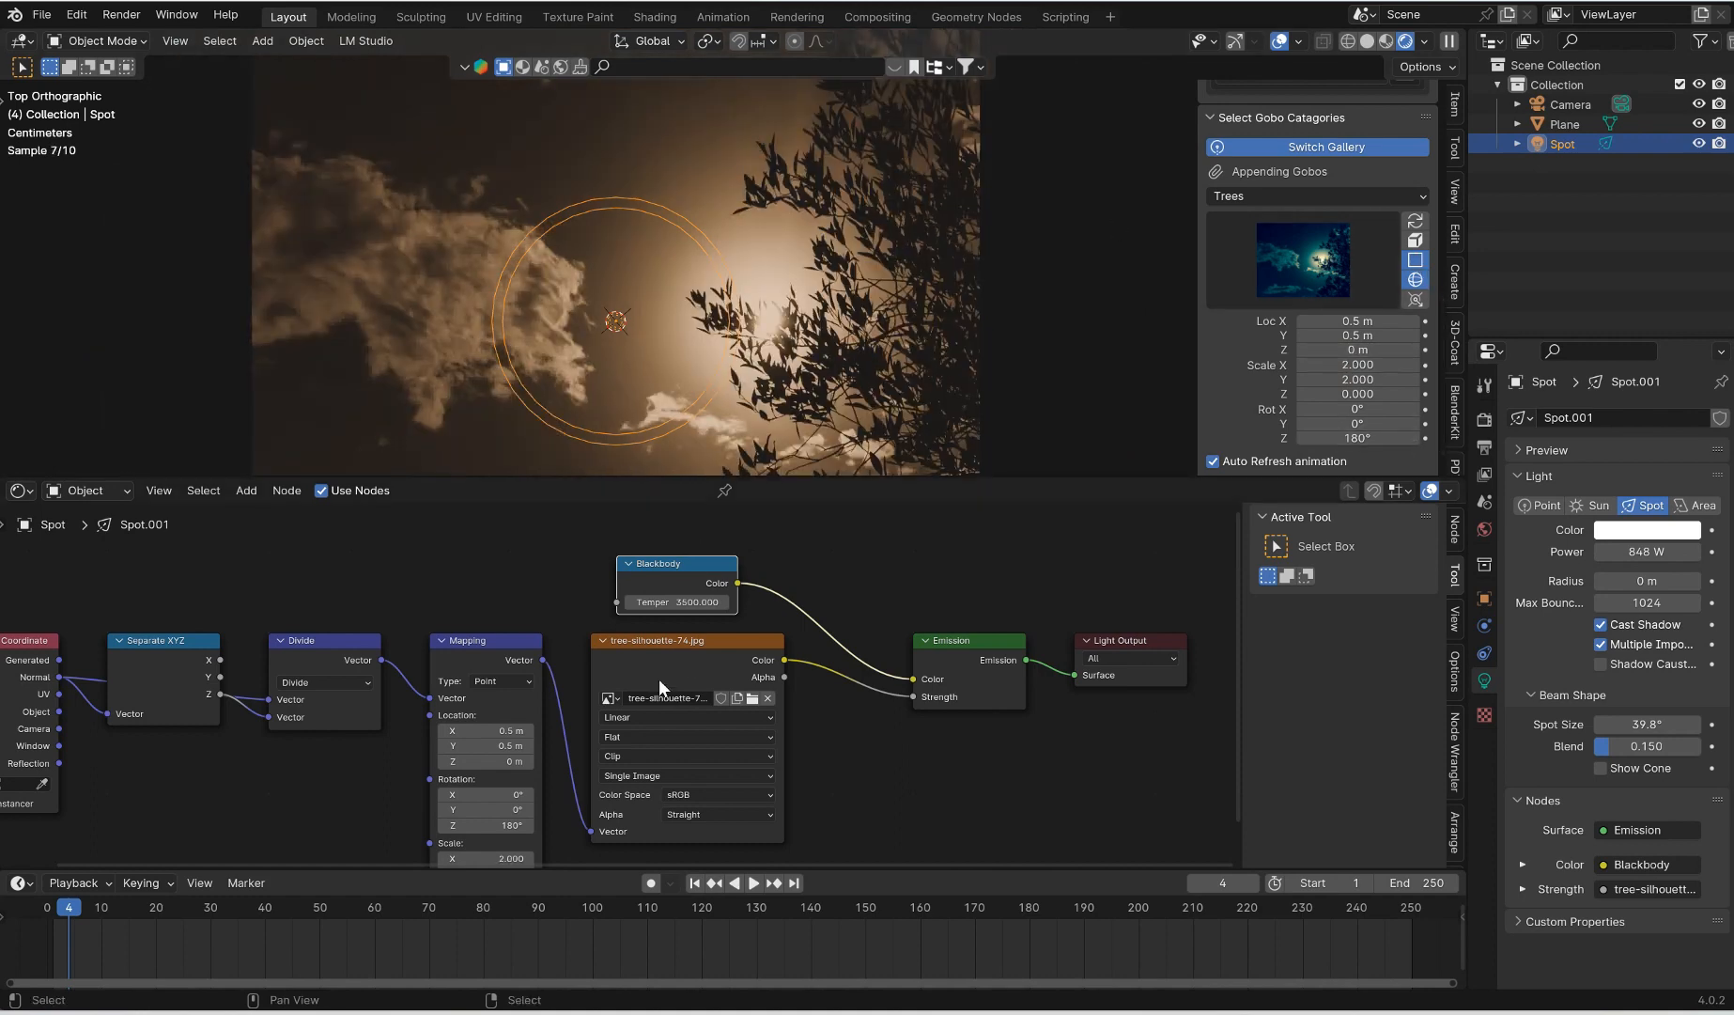
Replace the moonlit gobo with the abstract tree silhouette vector design from the Trees category
{"action": "scroll", "coordinate": [760, 685], "scroll_direction": "up", "scroll_amount": 5}
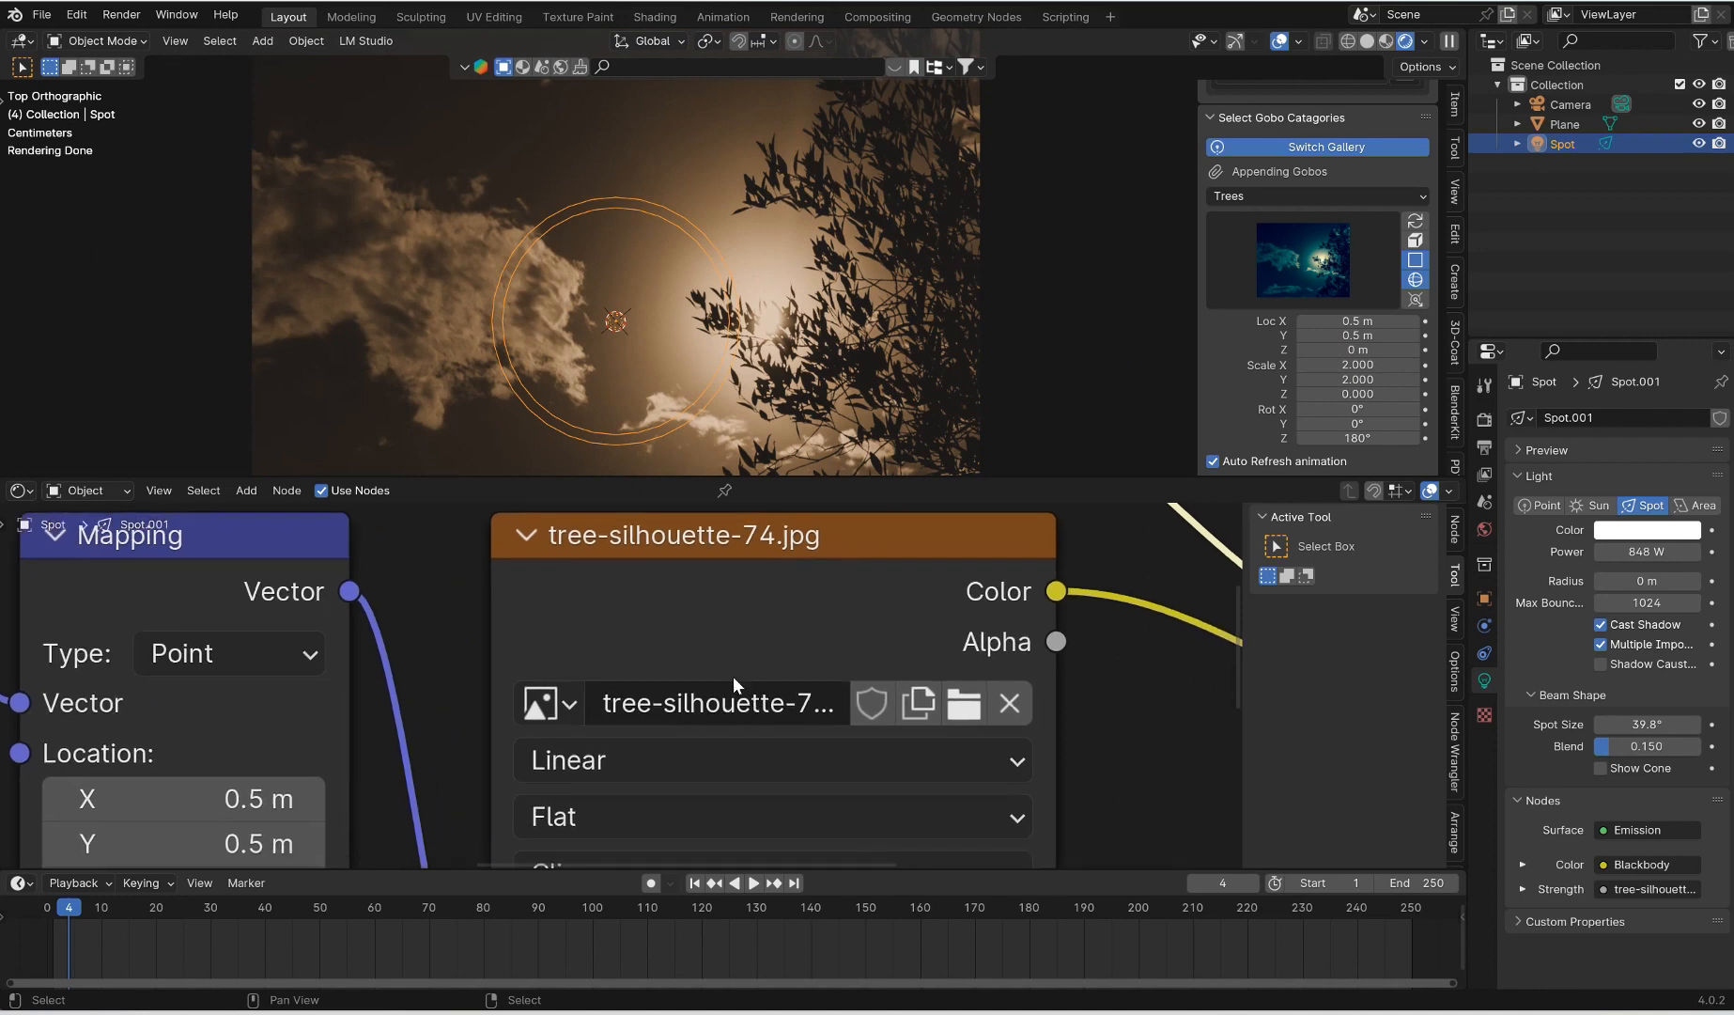
{"action": "left_click", "coordinate": [1303, 260]}
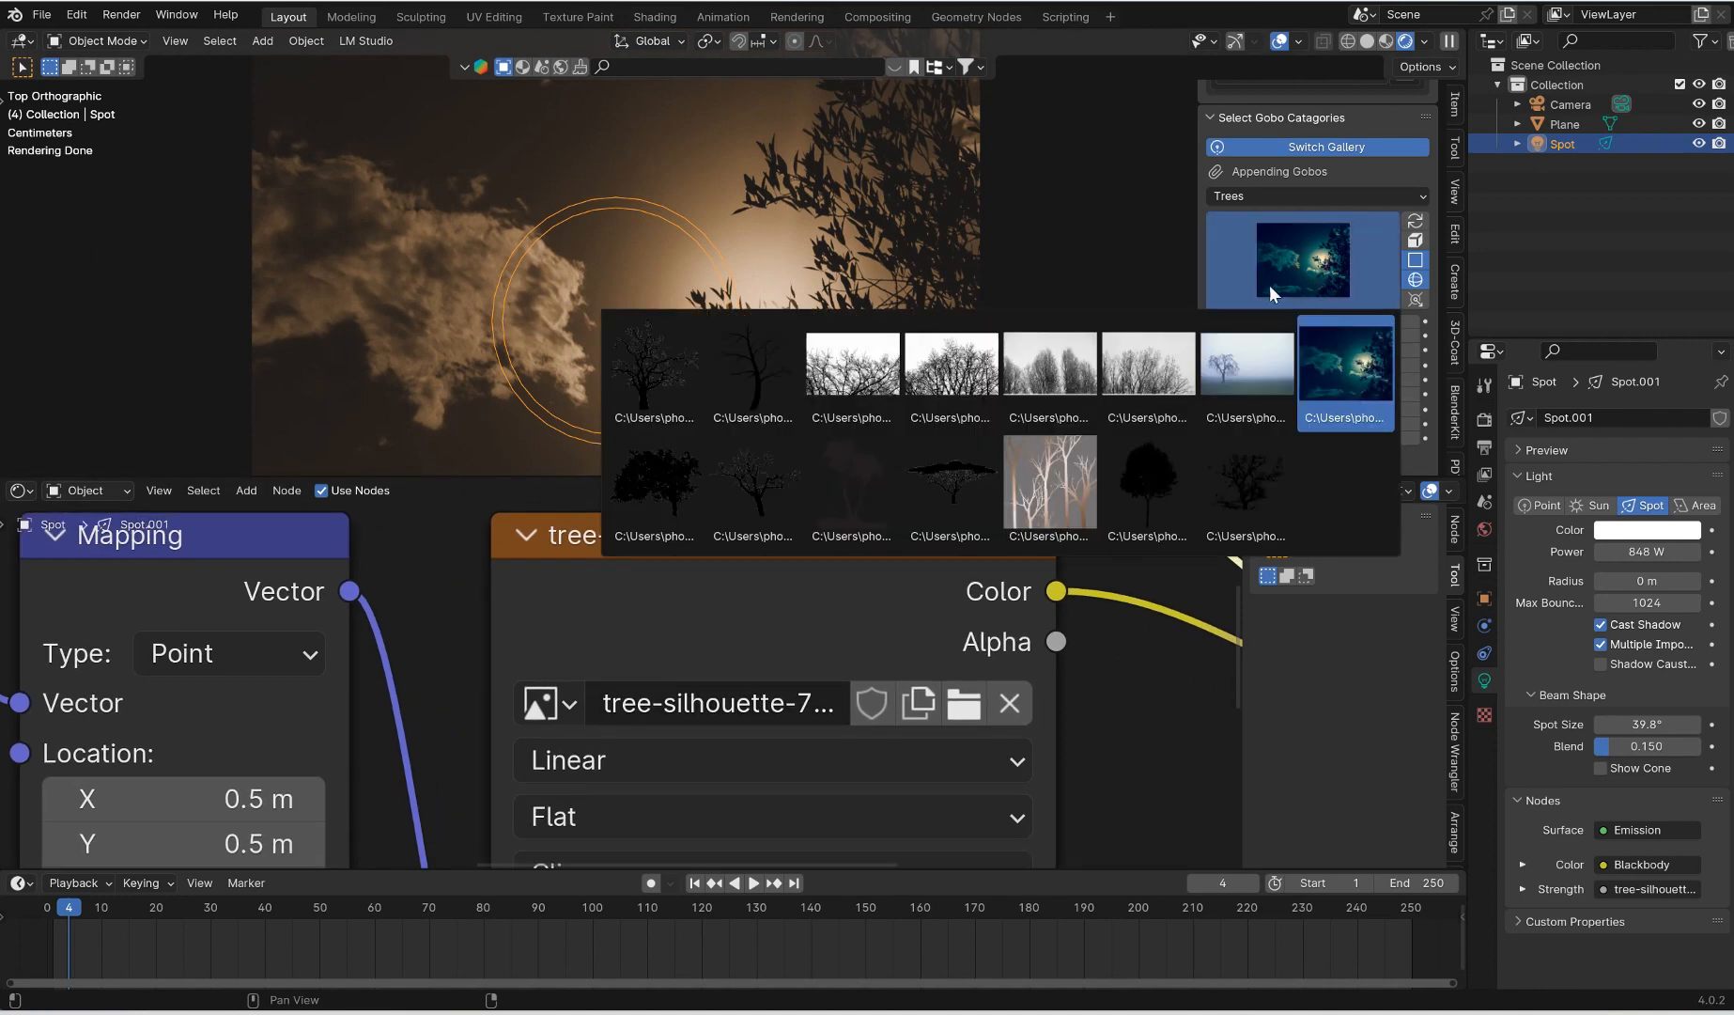
{"action": "left_click", "coordinate": [1052, 477]}
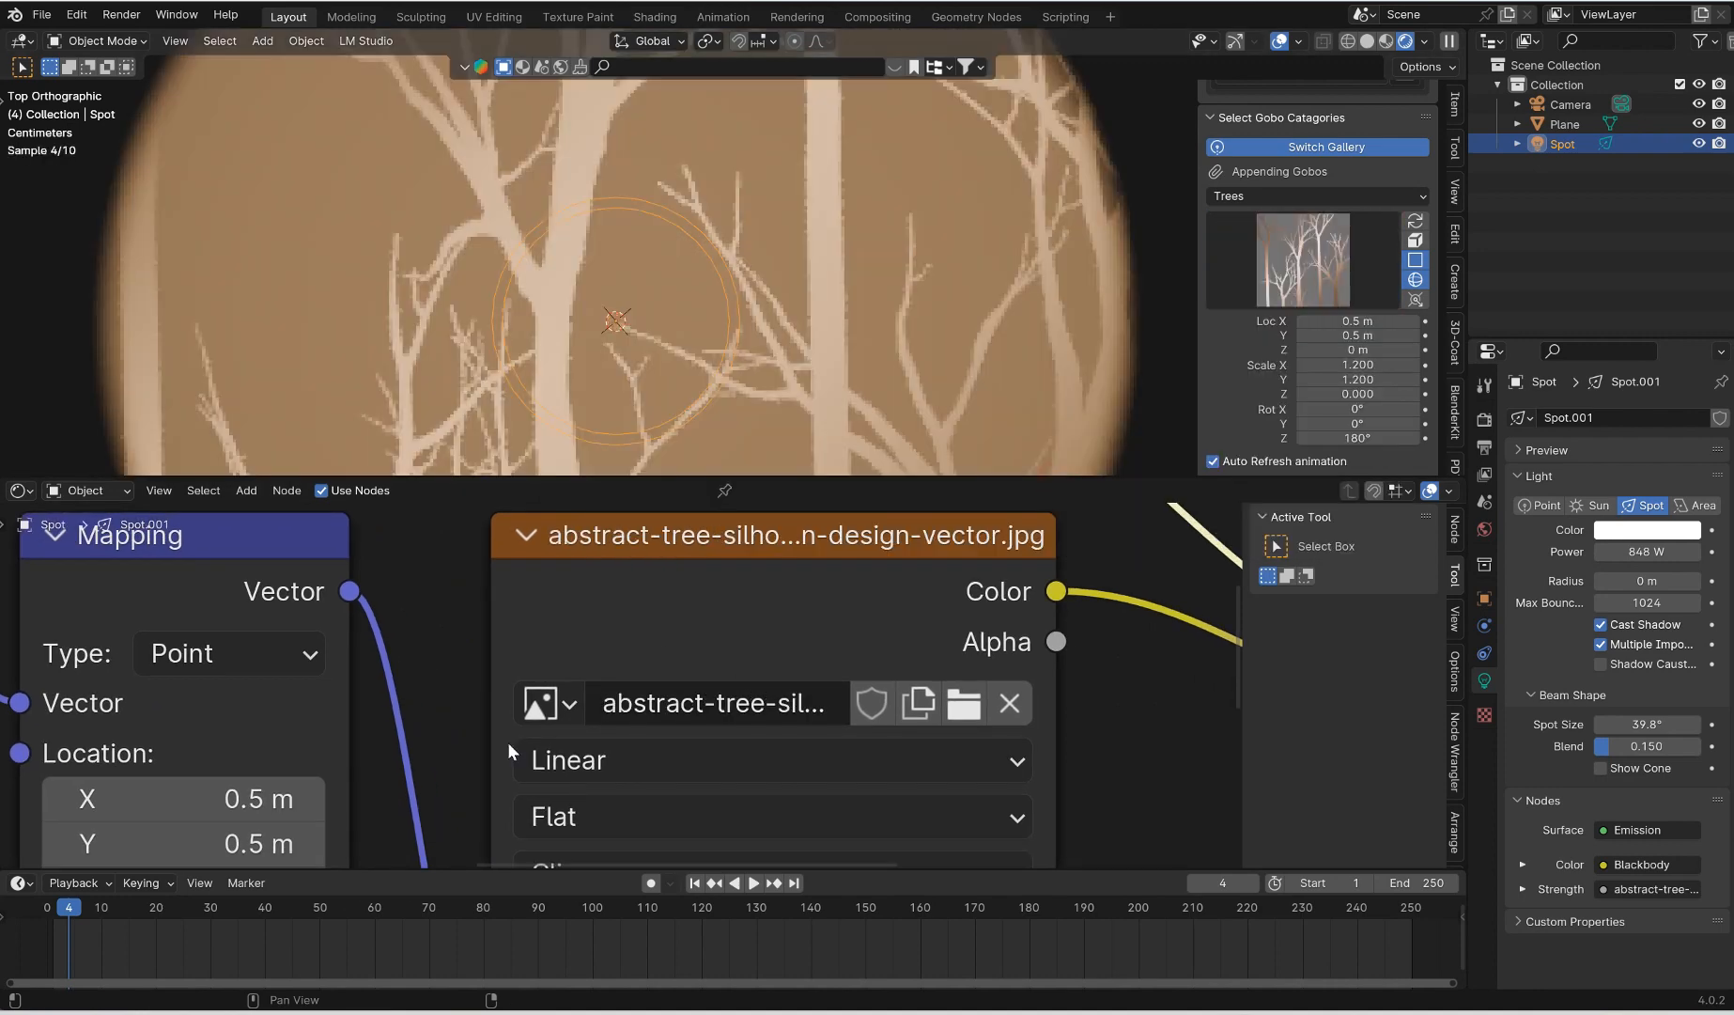
Switch the gobo category to Abstract and project the Abstract_5.jpg branch gobo
{"action": "left_click", "coordinate": [1412, 197]}
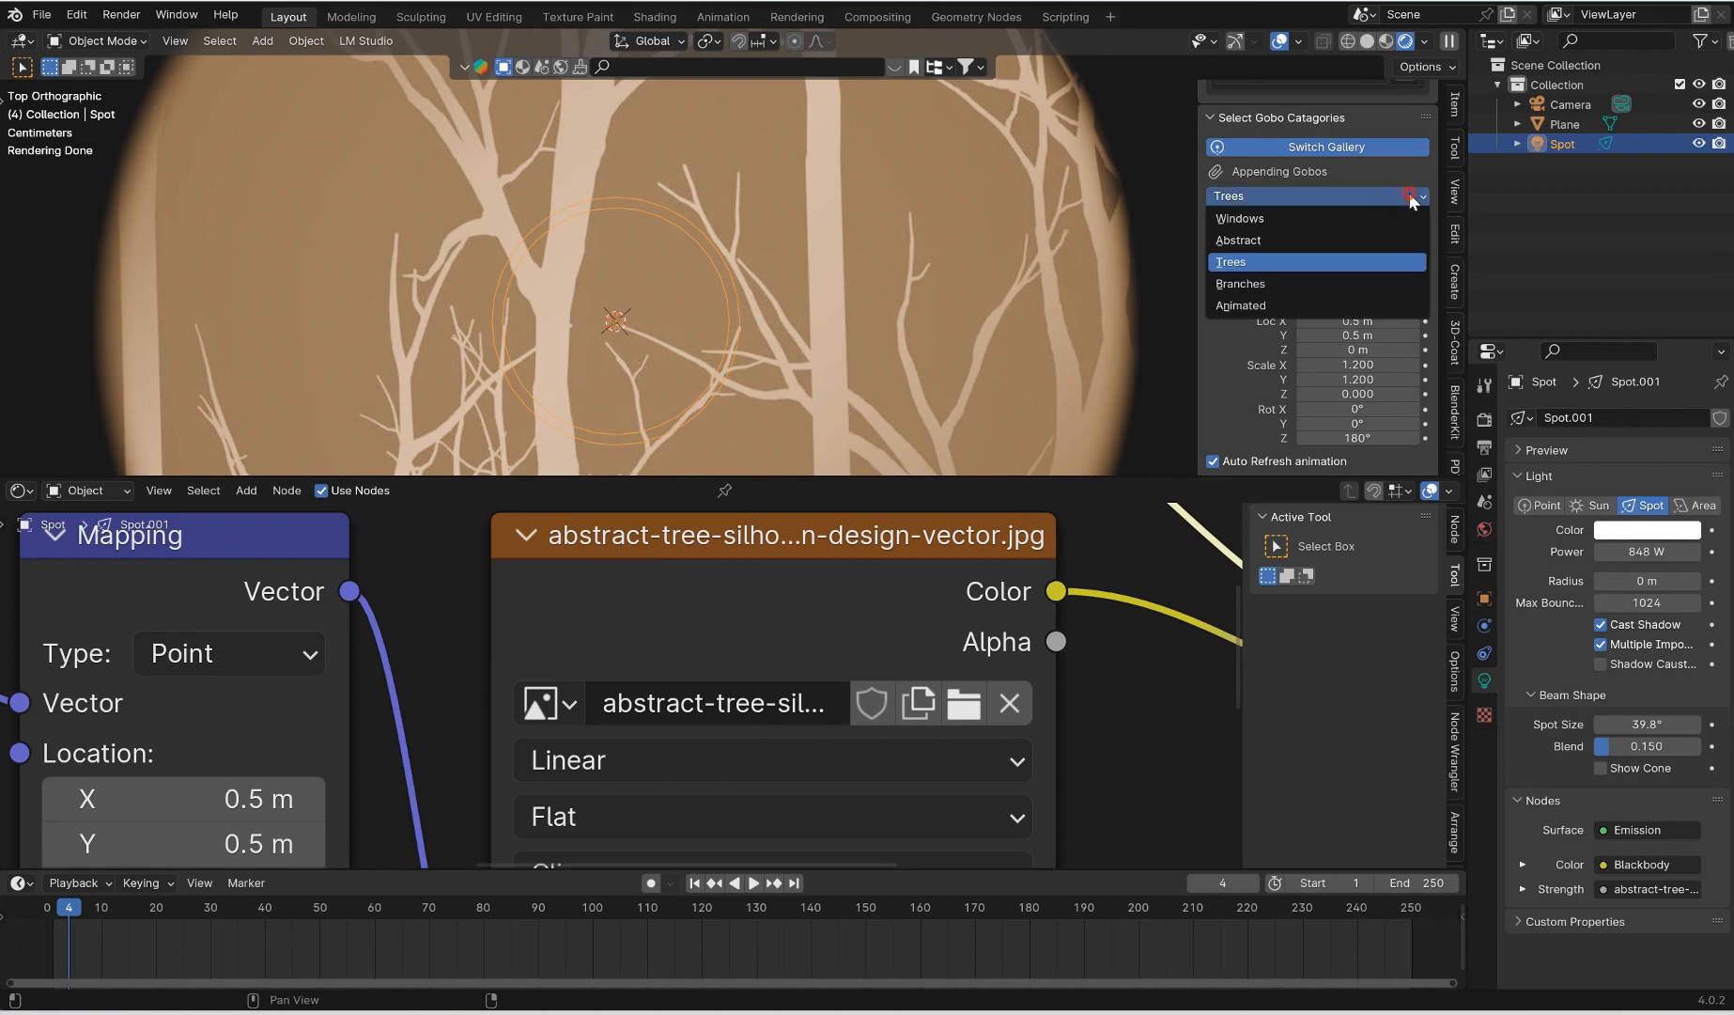
{"action": "left_click", "coordinate": [1311, 235]}
{"action": "left_click", "coordinate": [1333, 257]}
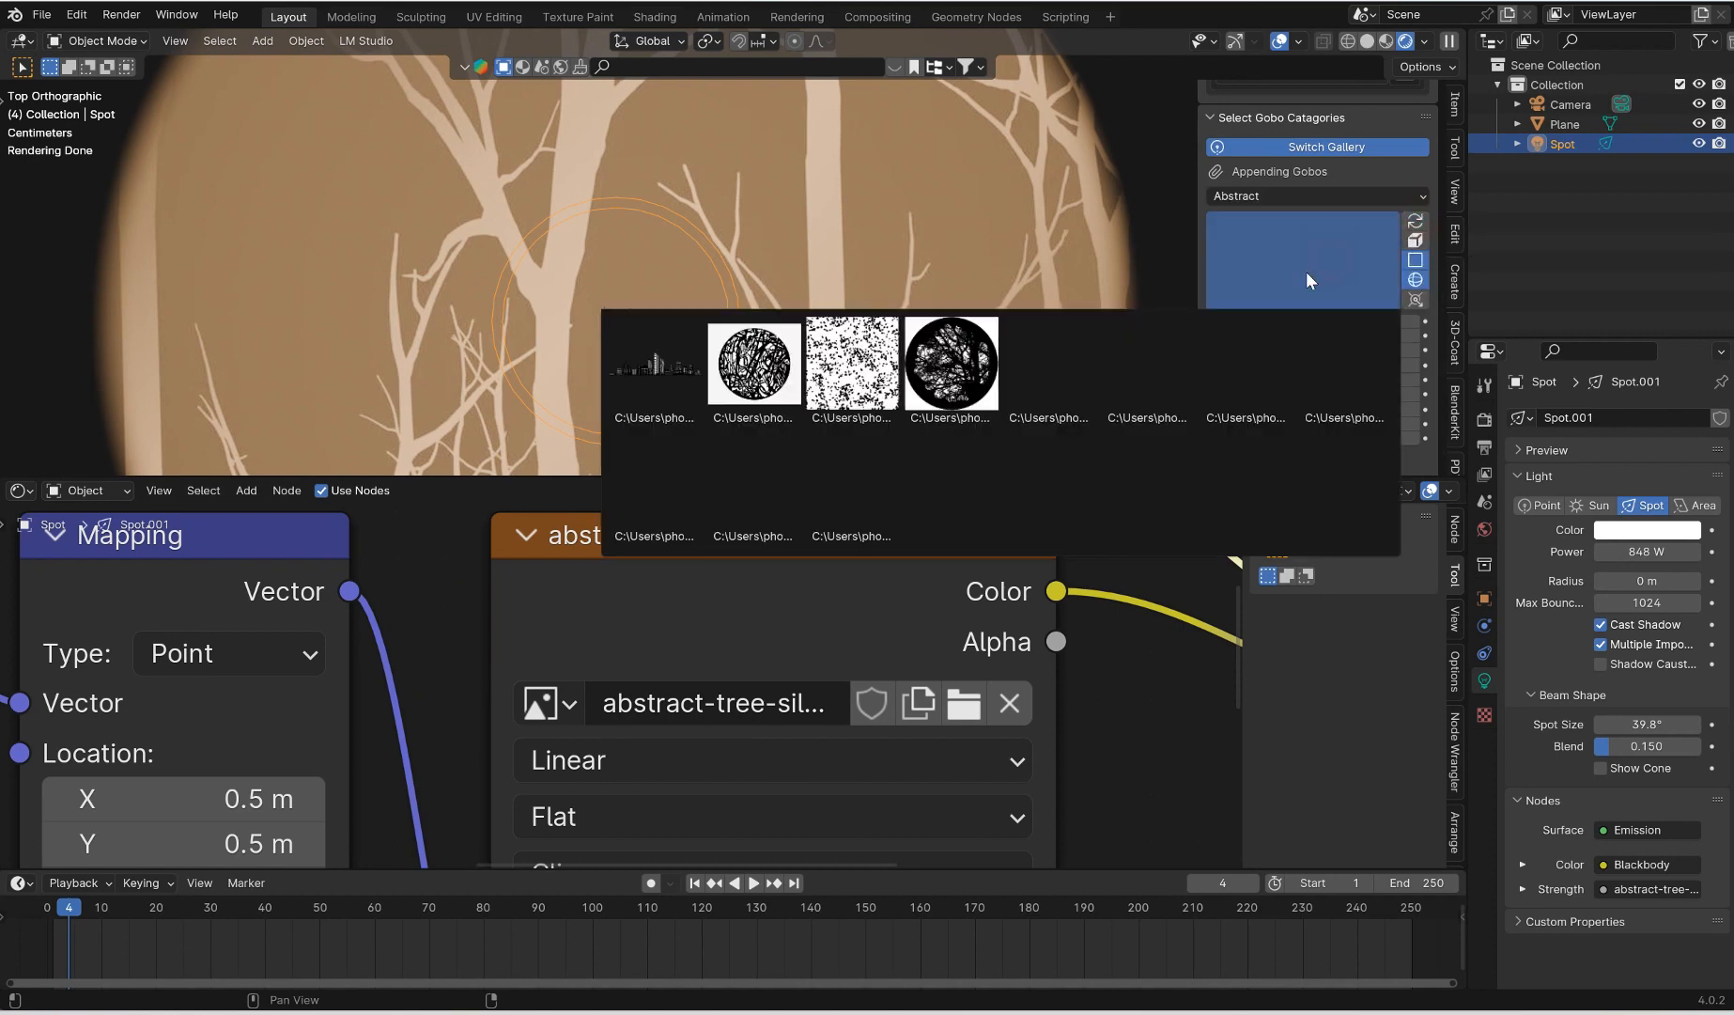
{"action": "left_click", "coordinate": [953, 363]}
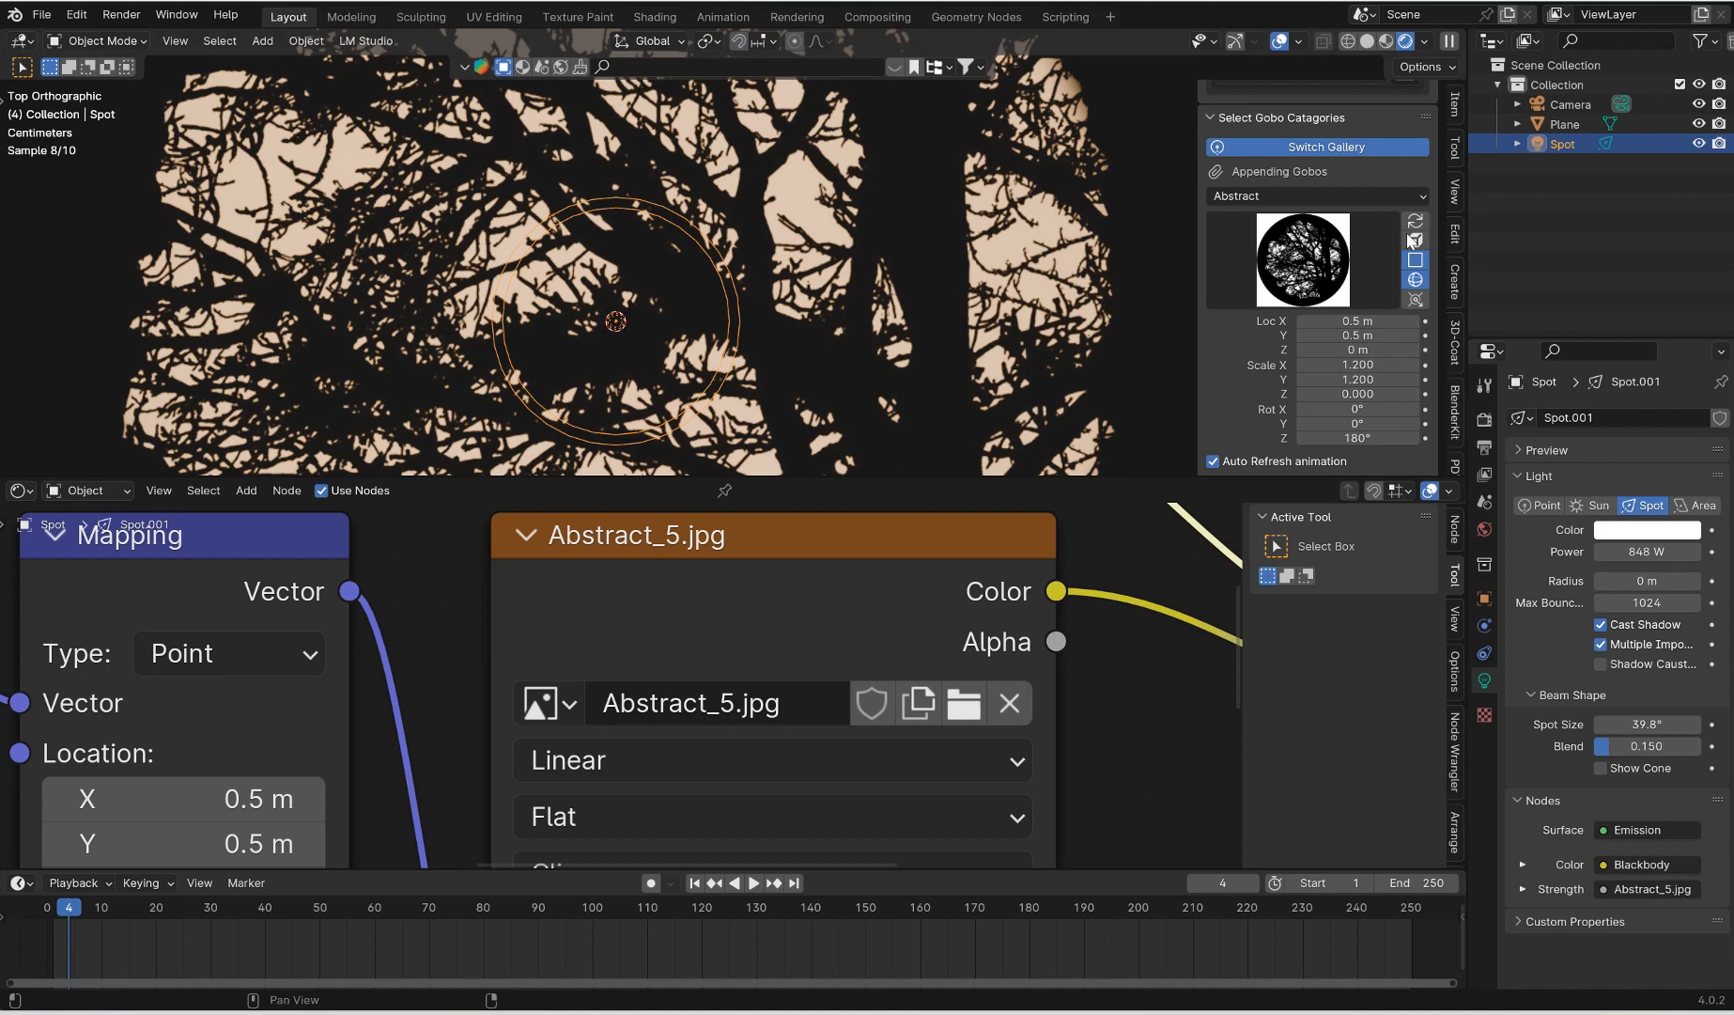
Try the Abstract_5 gobo at scale 2.000, return it to 1.200, and set its Z rotation to 236°
{"action": "left_click", "coordinate": [1416, 260]}
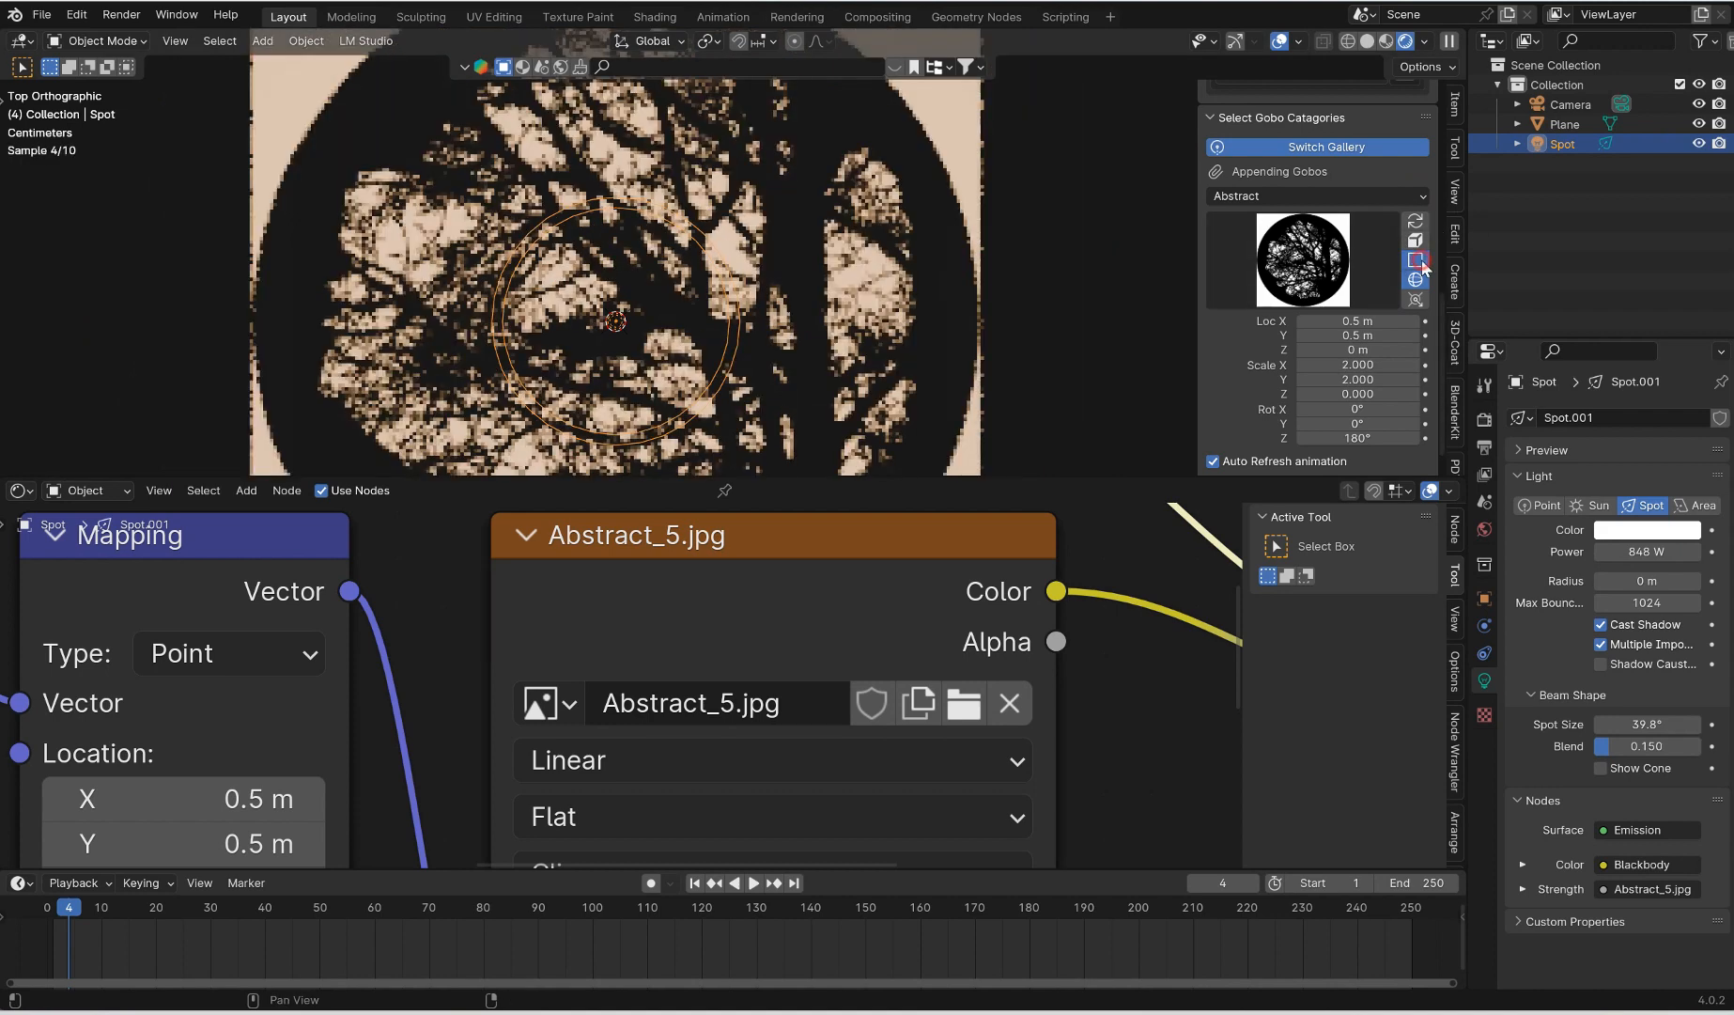
{"action": "left_click", "coordinate": [1417, 280]}
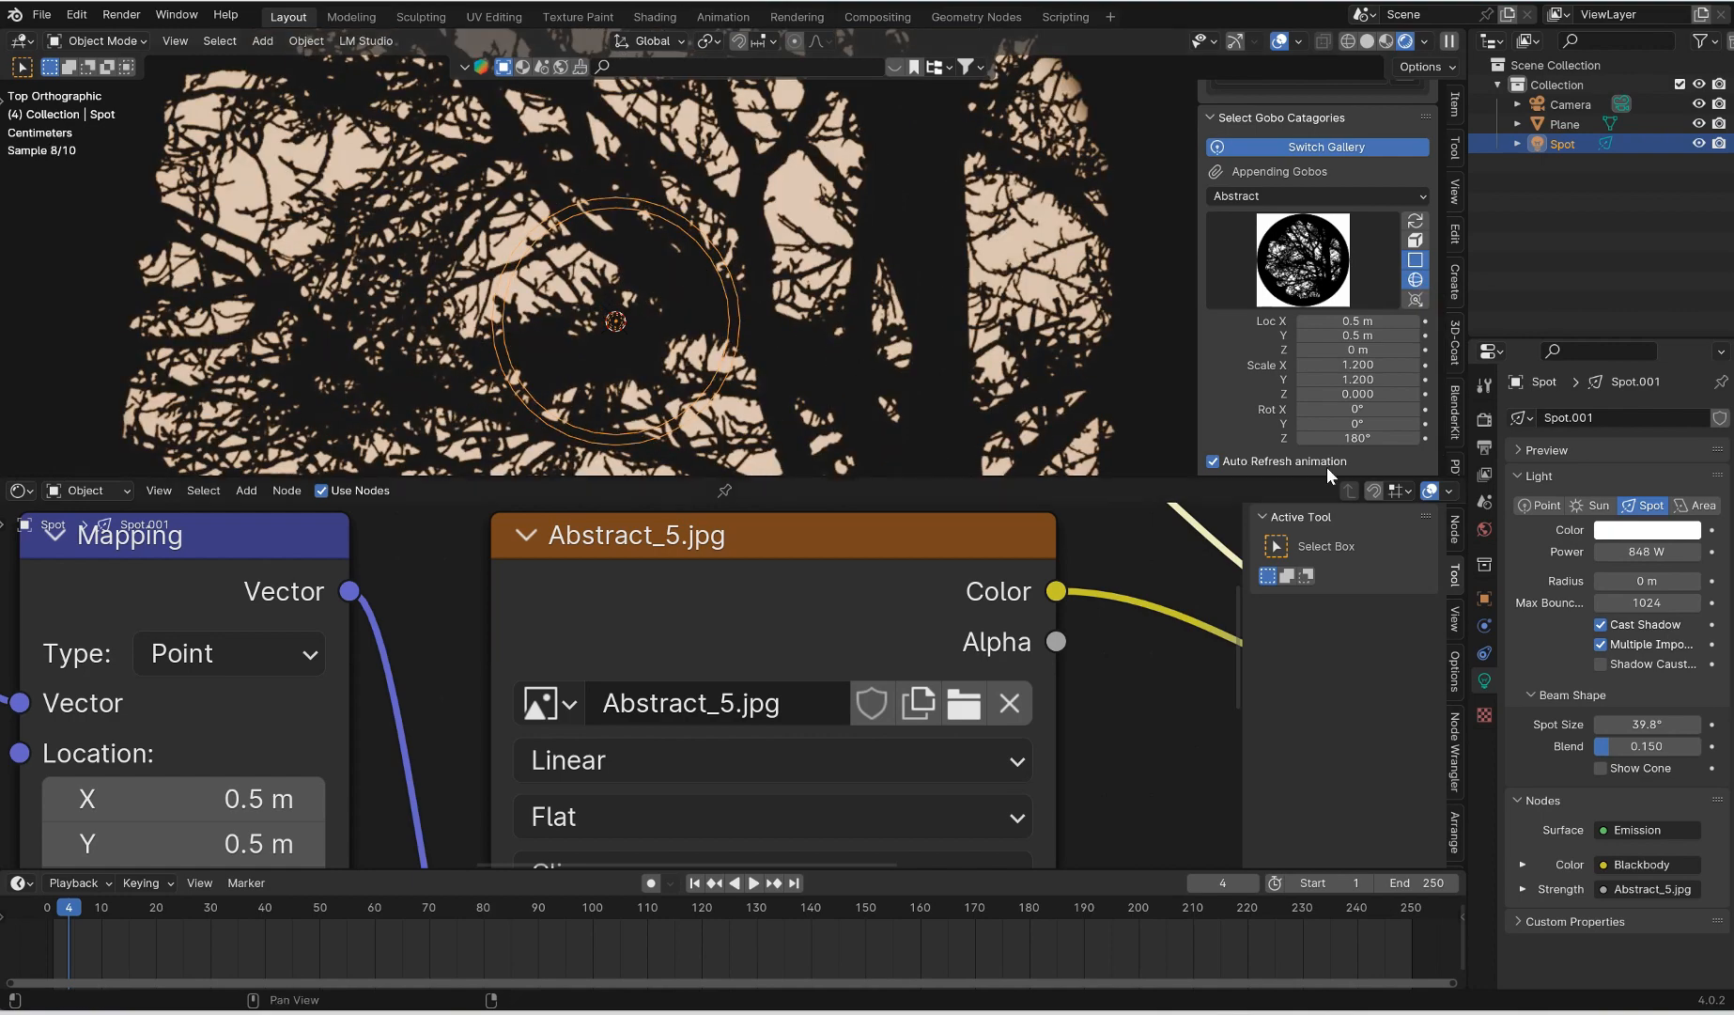
{"action": "left_click_drag", "start_coordinate": [1334, 438], "coordinate": [1377, 439]}
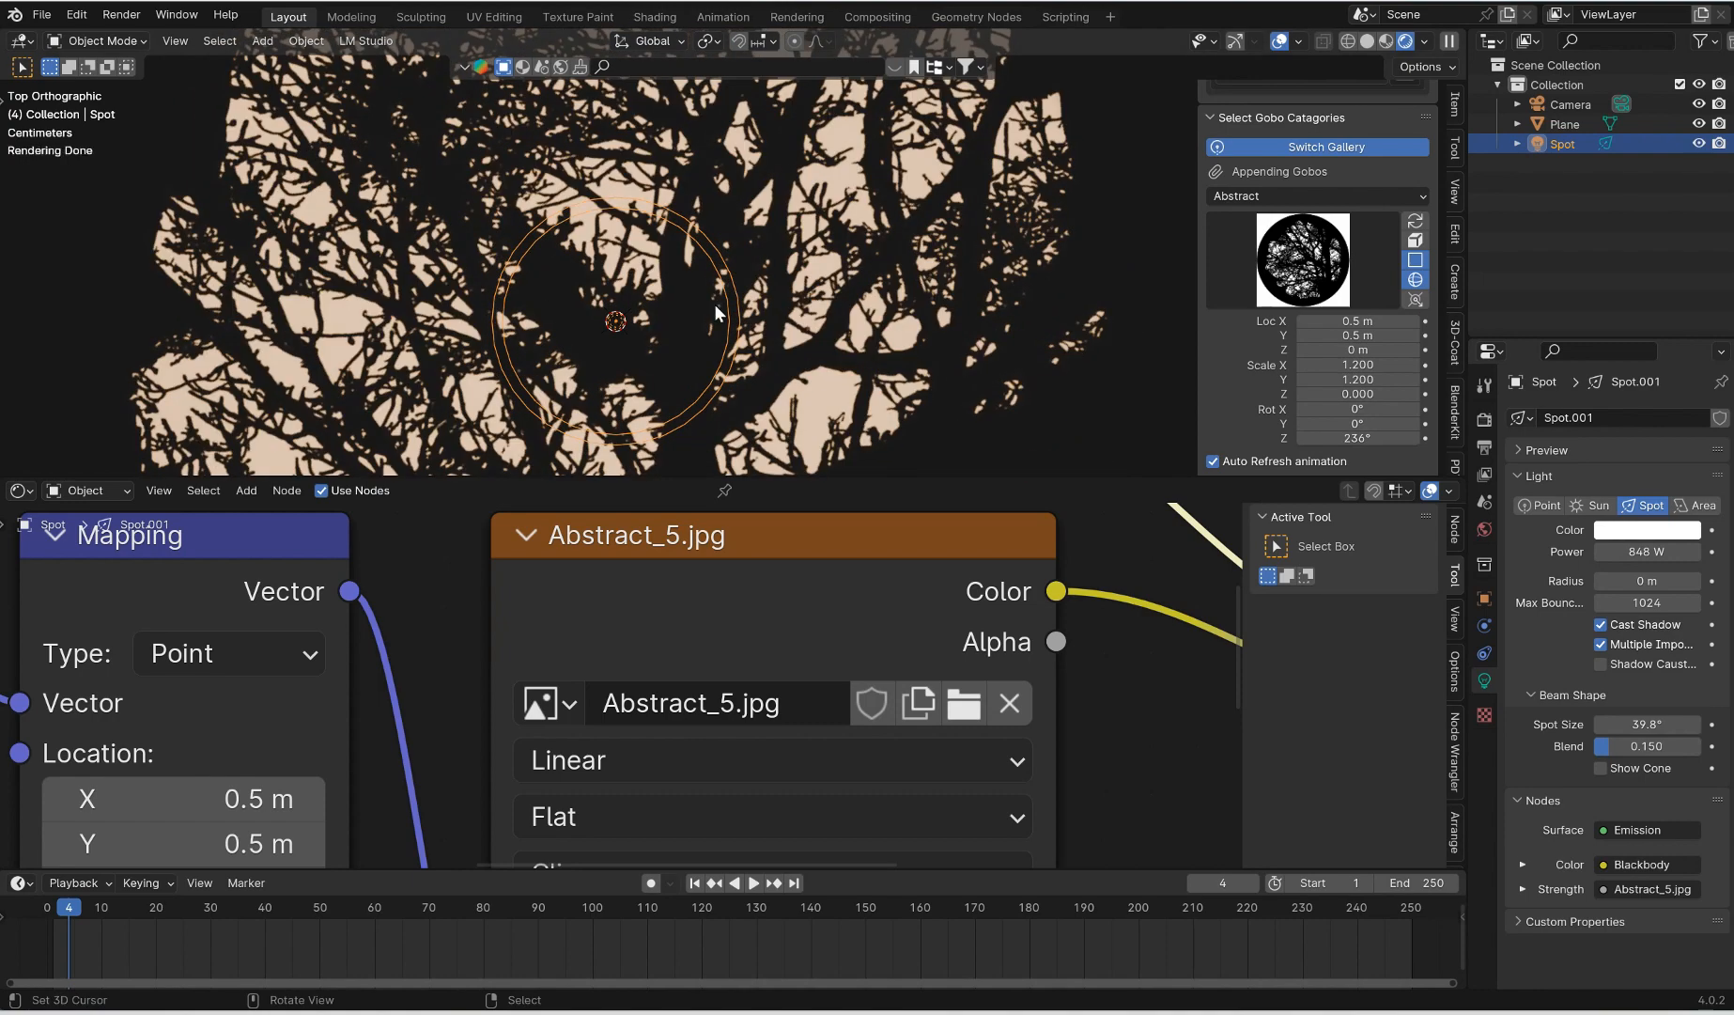
Enlarge the 3D viewport and change the gobo light's type to Point after trying Sun
{"action": "scroll", "coordinate": [714, 303], "scroll_direction": "down", "scroll_amount": 4}
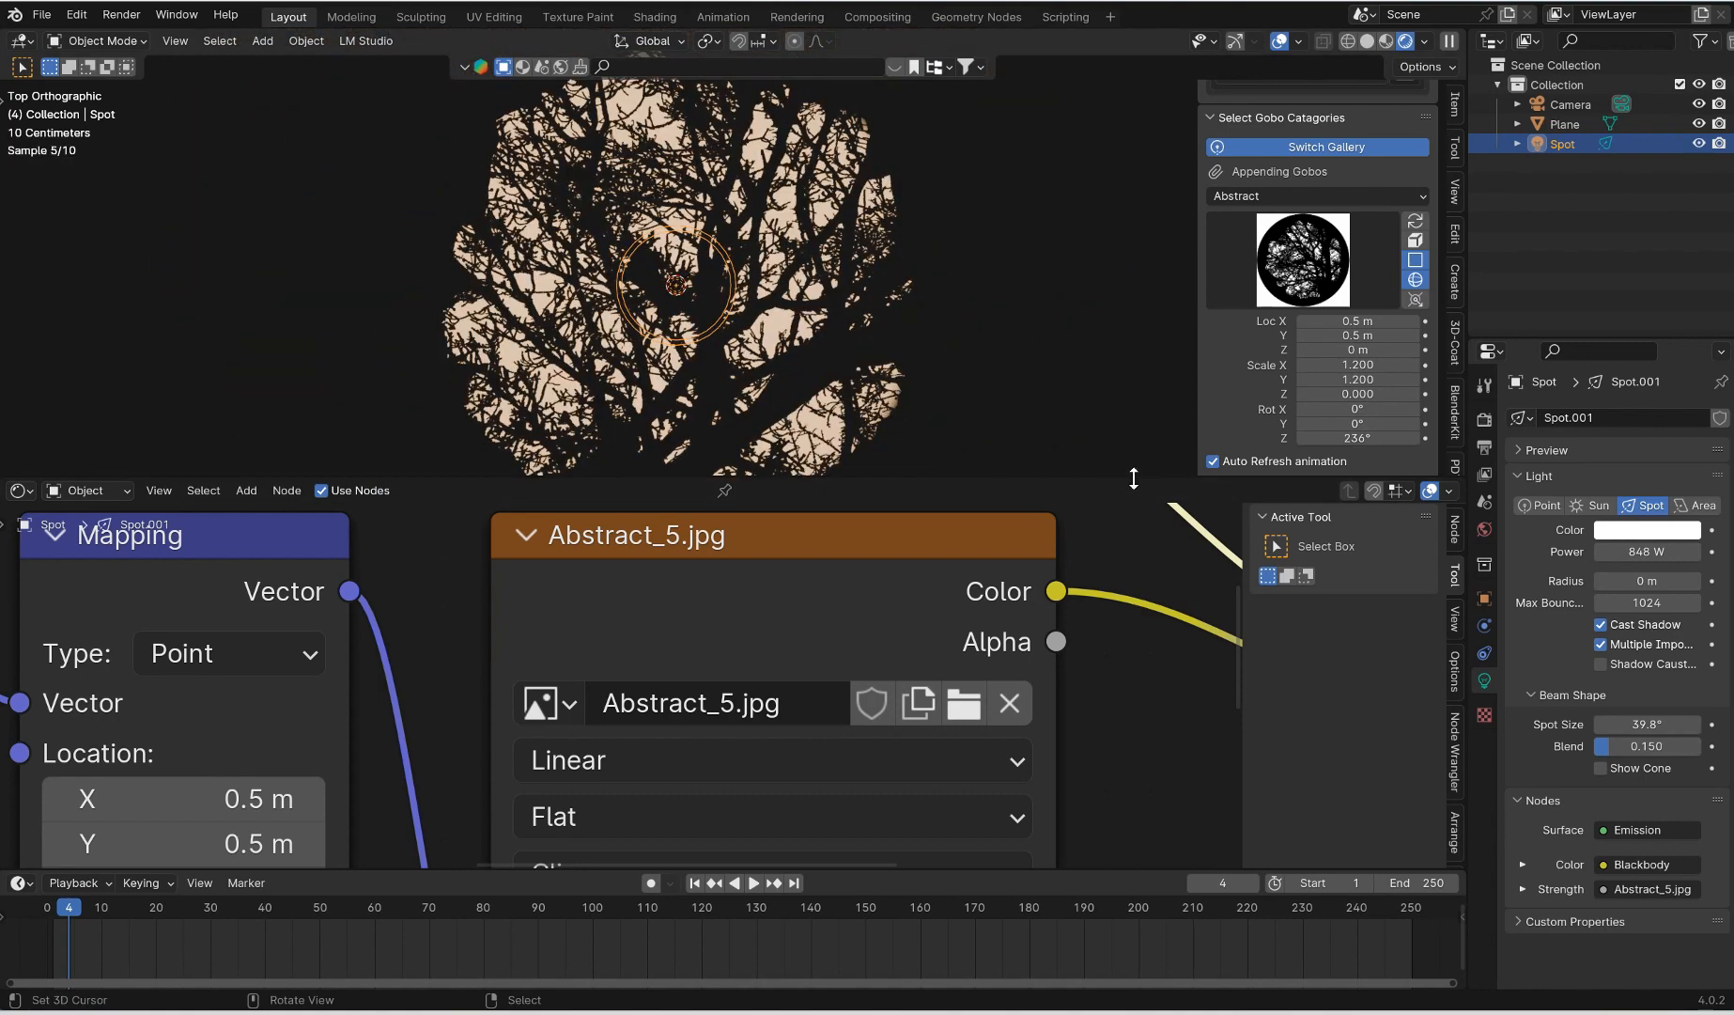
{"action": "left_click_drag", "start_coordinate": [1159, 683], "coordinate": [1159, 739]}
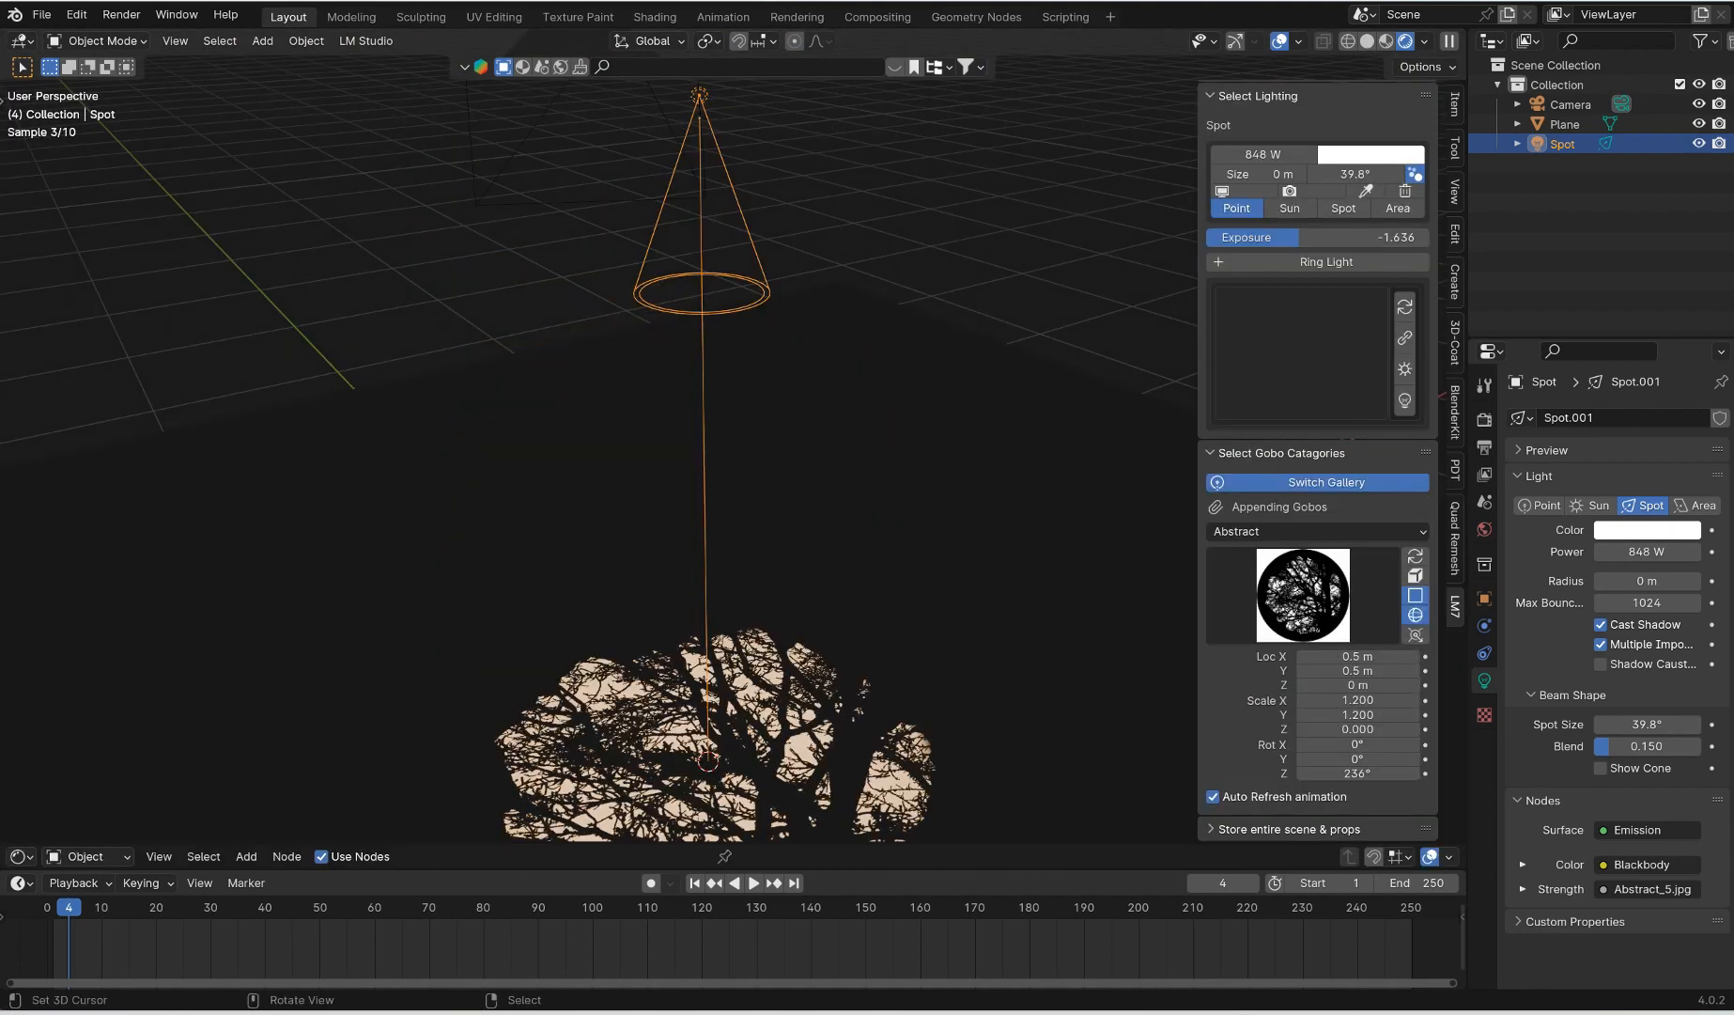
{"action": "scroll", "coordinate": [1446, 141], "scroll_direction": "up", "scroll_amount": 4}
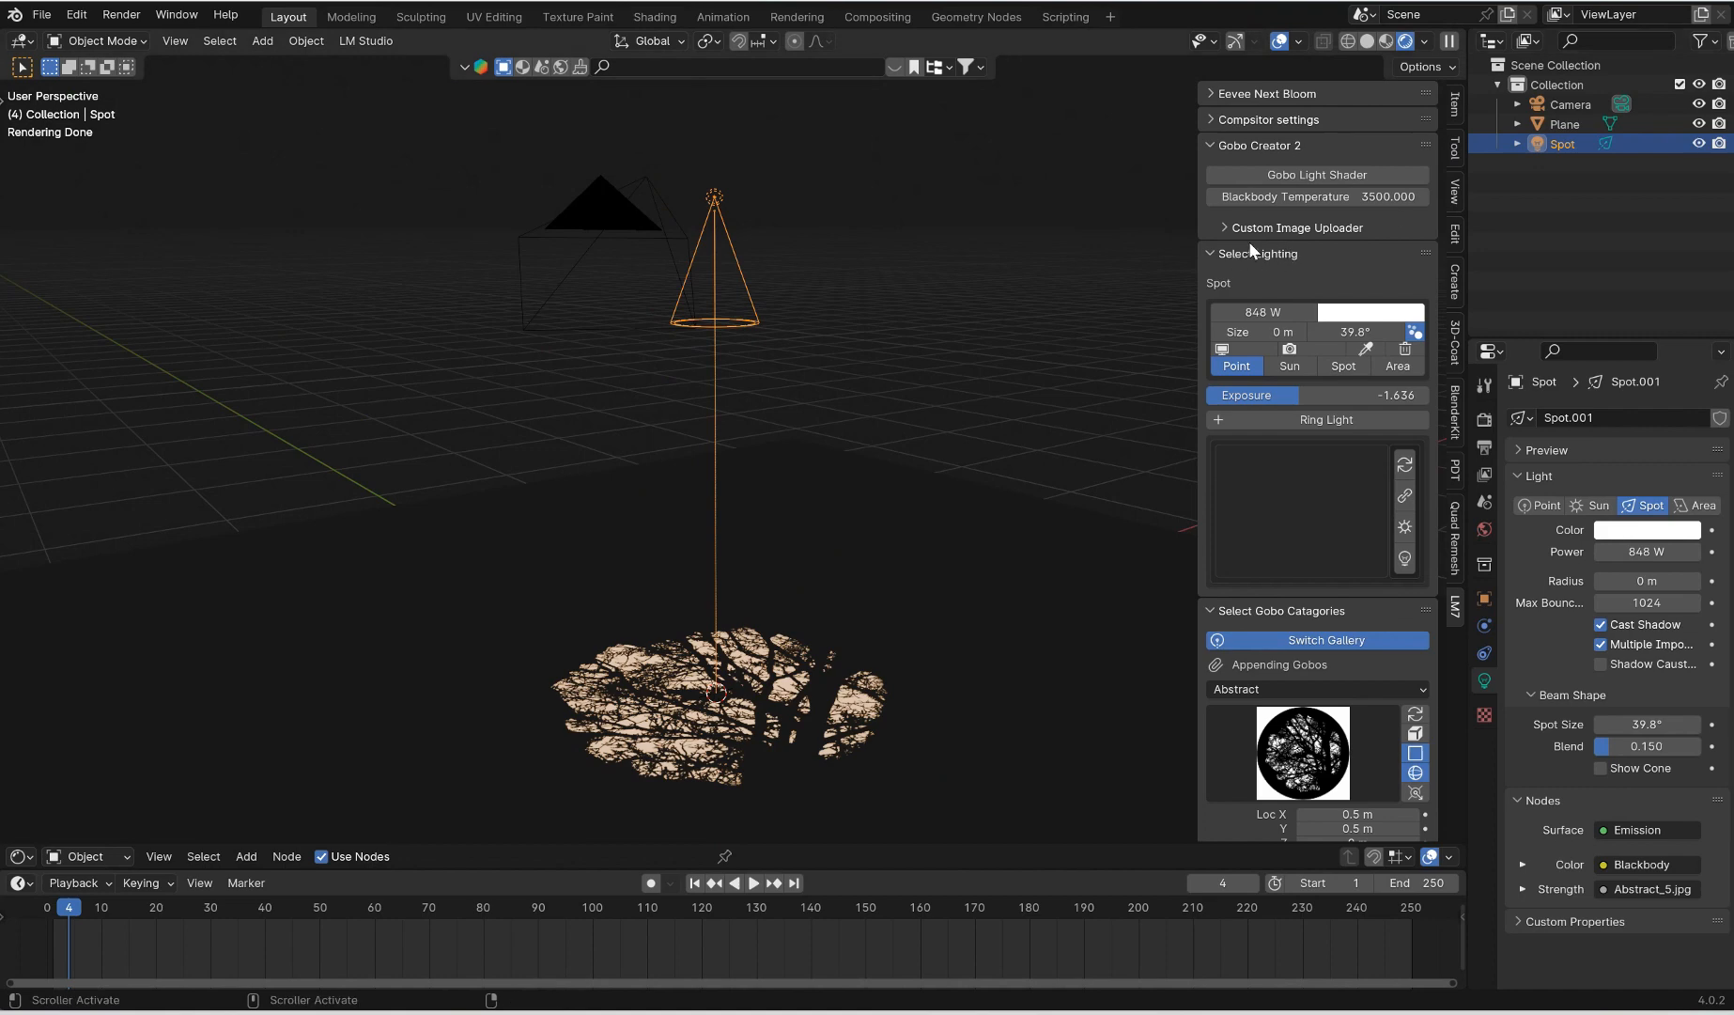
{"action": "left_click", "coordinate": [1207, 254]}
{"action": "left_click", "coordinate": [1208, 254]}
{"action": "left_click", "coordinate": [1290, 366]}
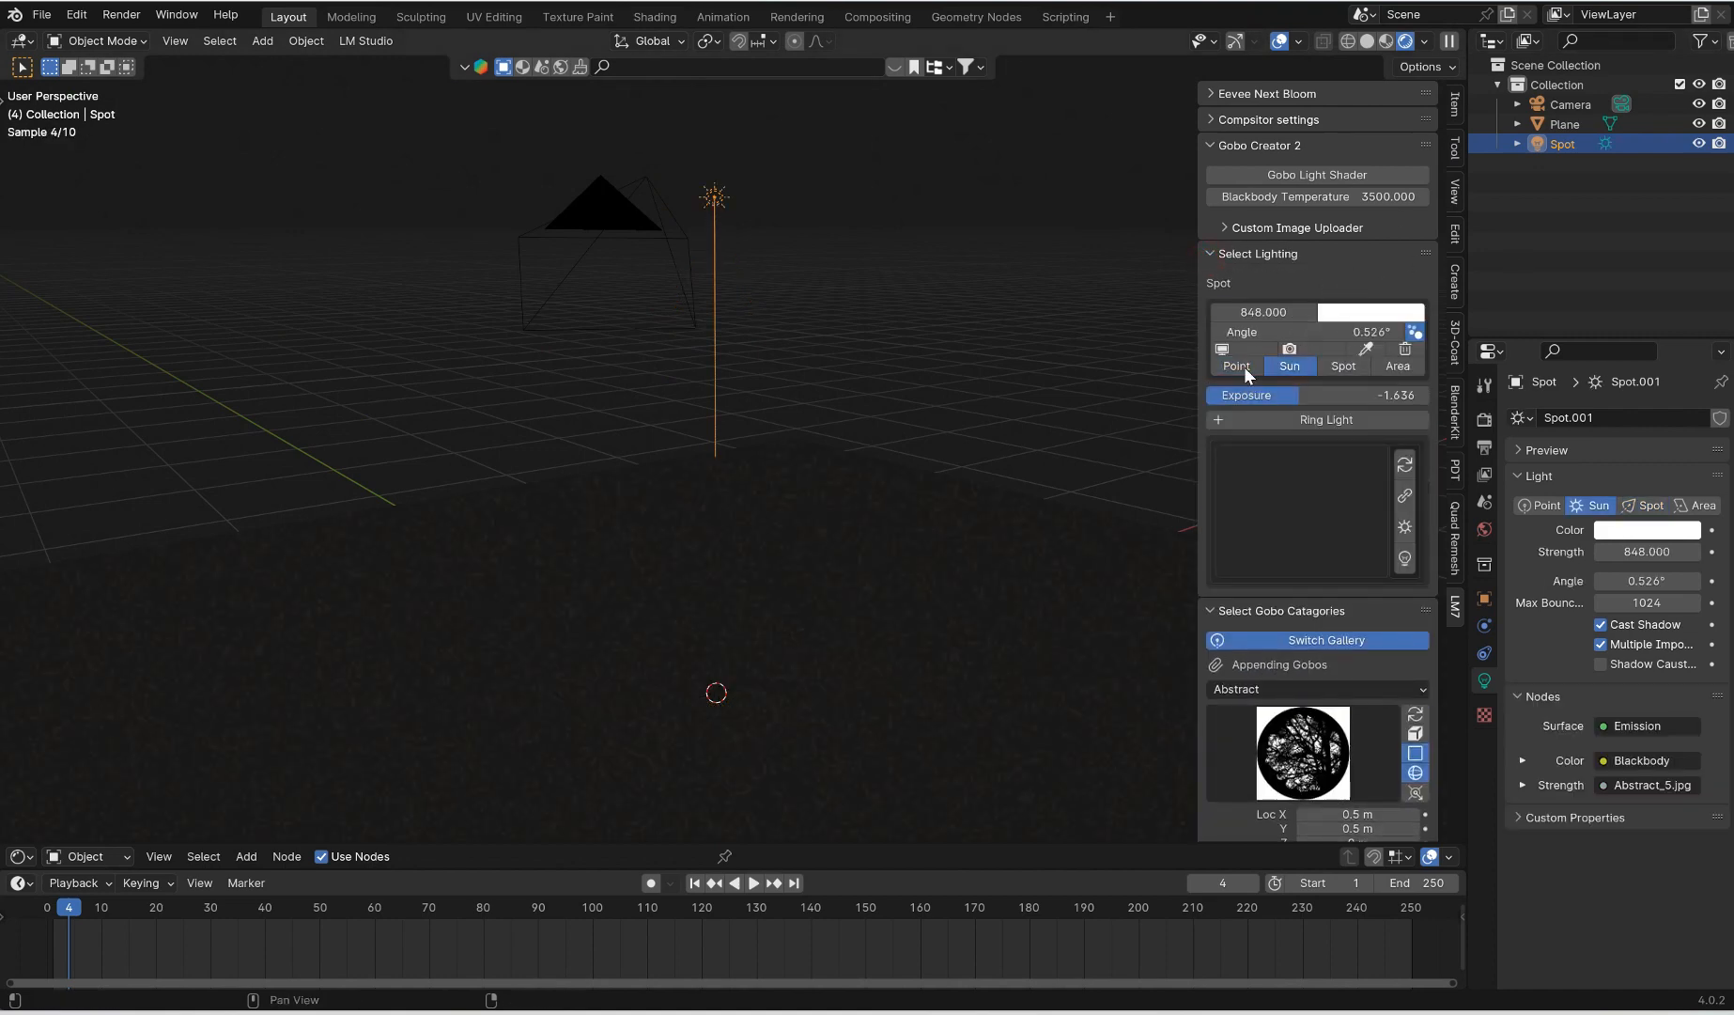
{"action": "left_click", "coordinate": [1245, 365]}
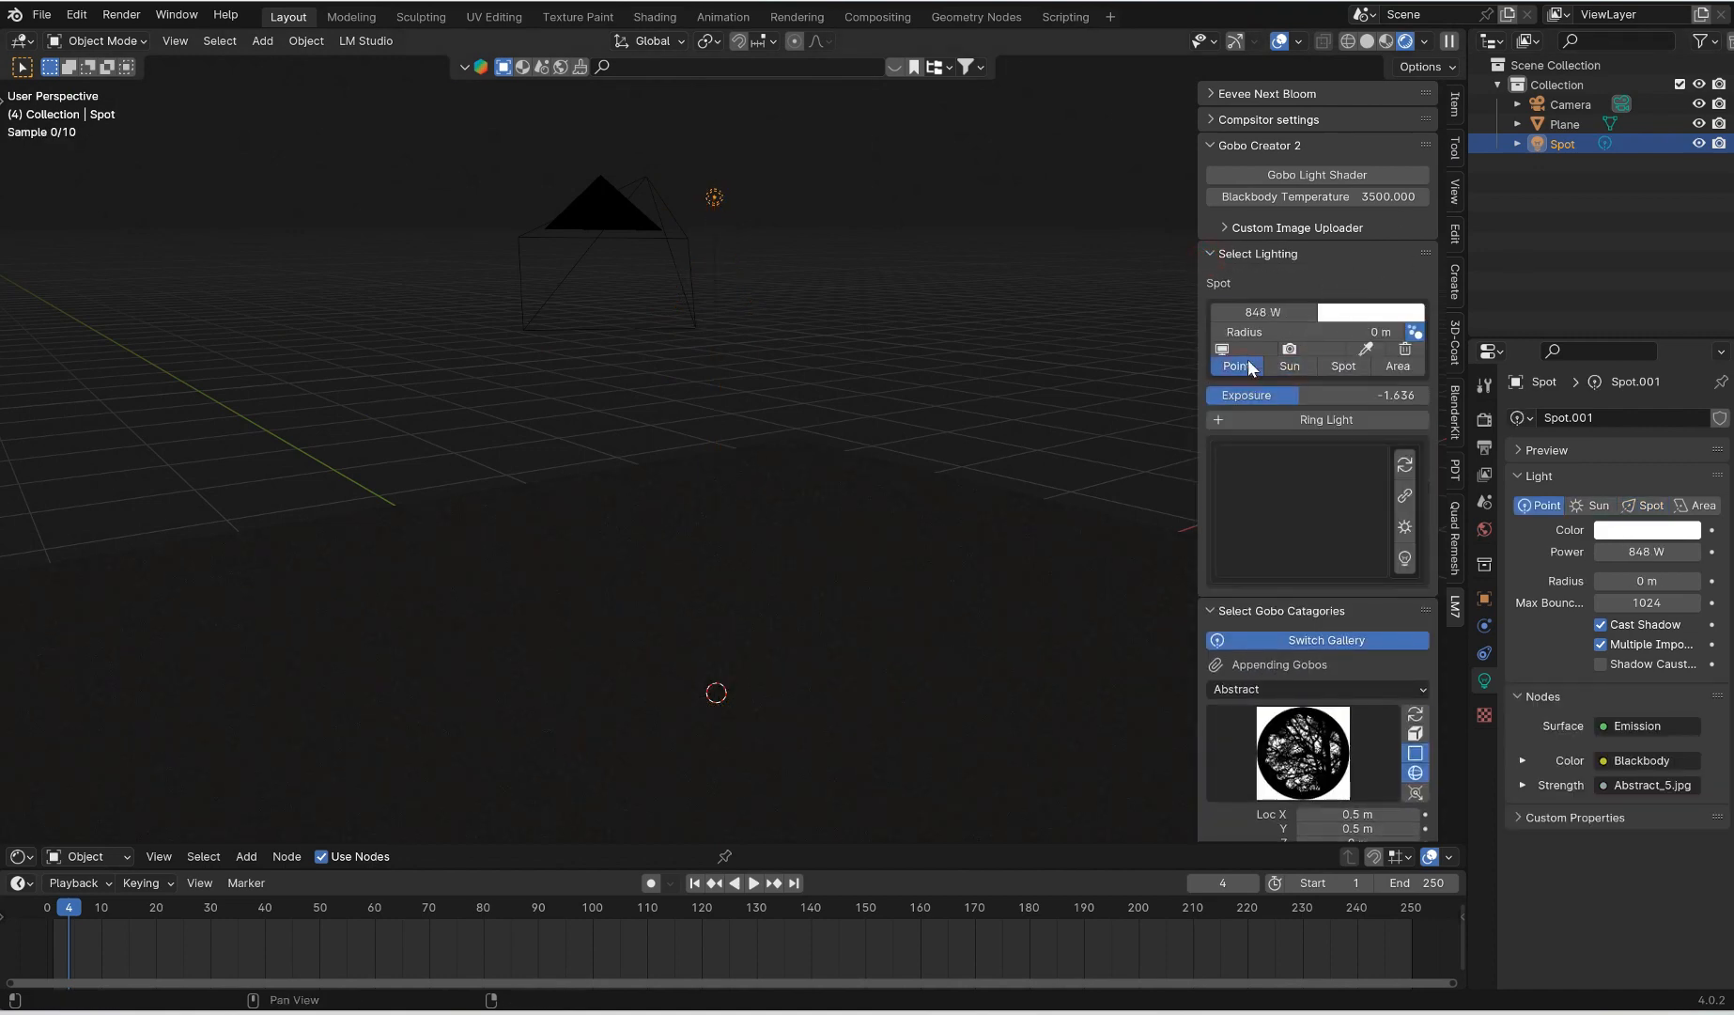
Refresh the lighting gallery and add the Temple Lighting setup to the scene
{"action": "left_click", "coordinate": [1402, 466]}
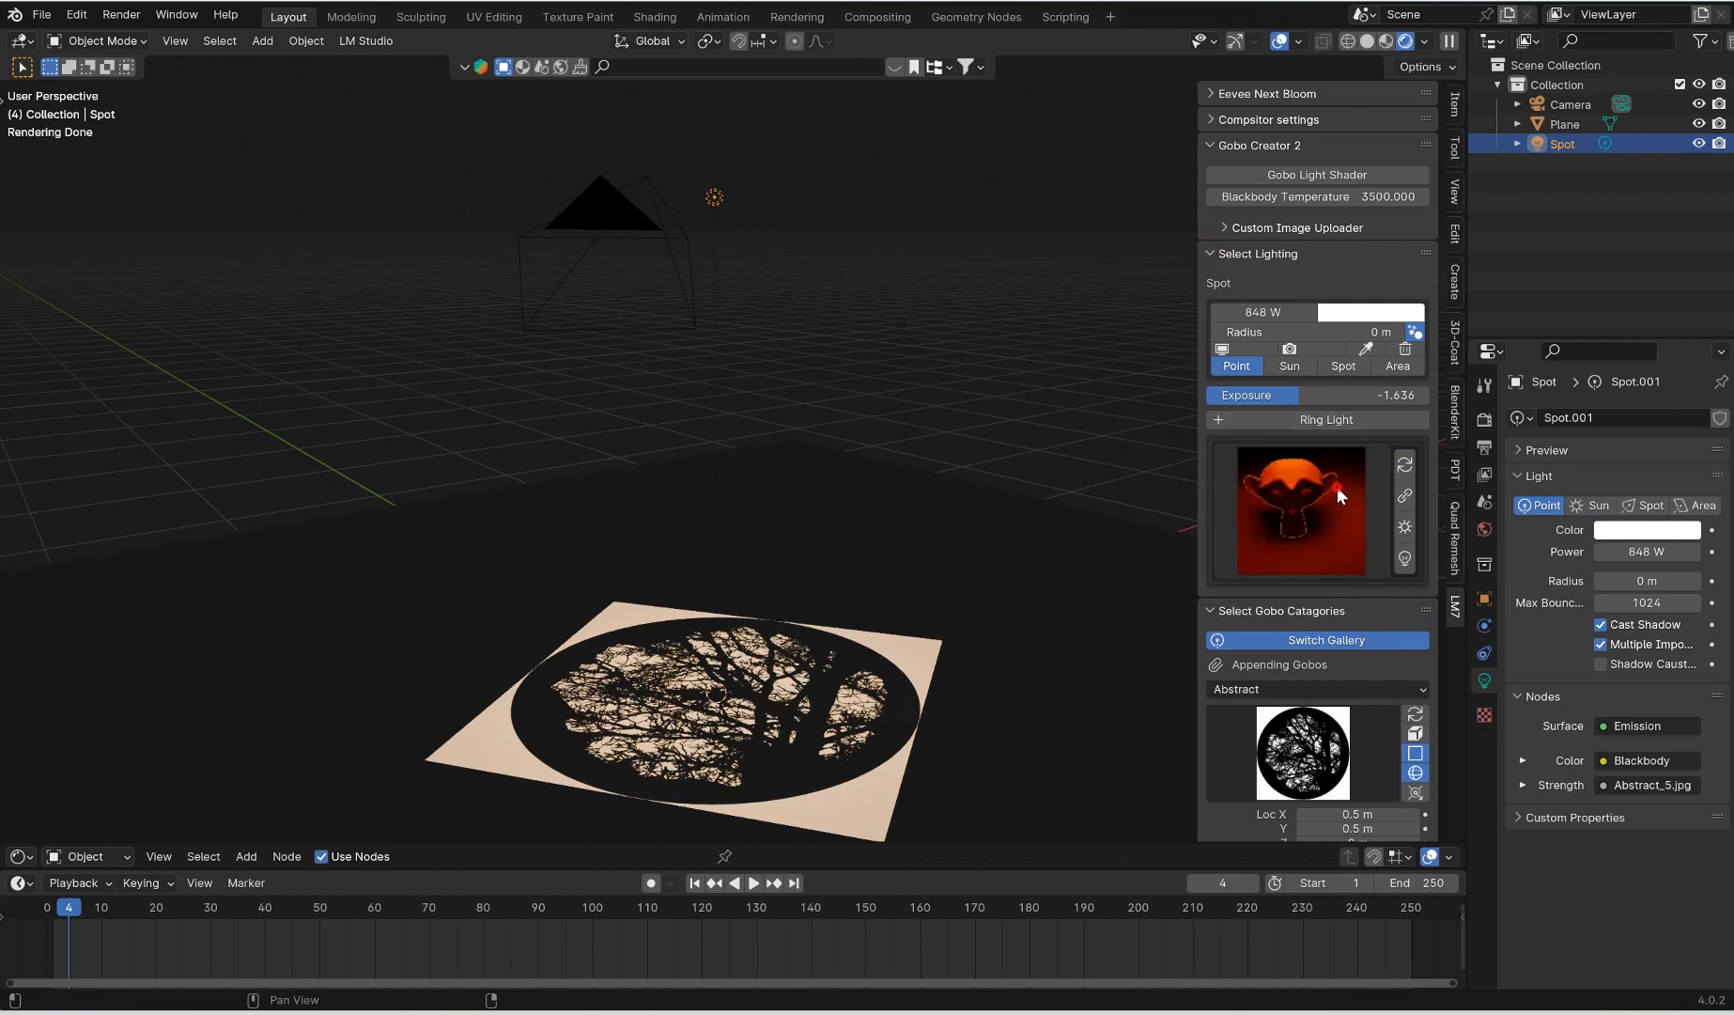
{"action": "left_click", "coordinate": [1337, 496]}
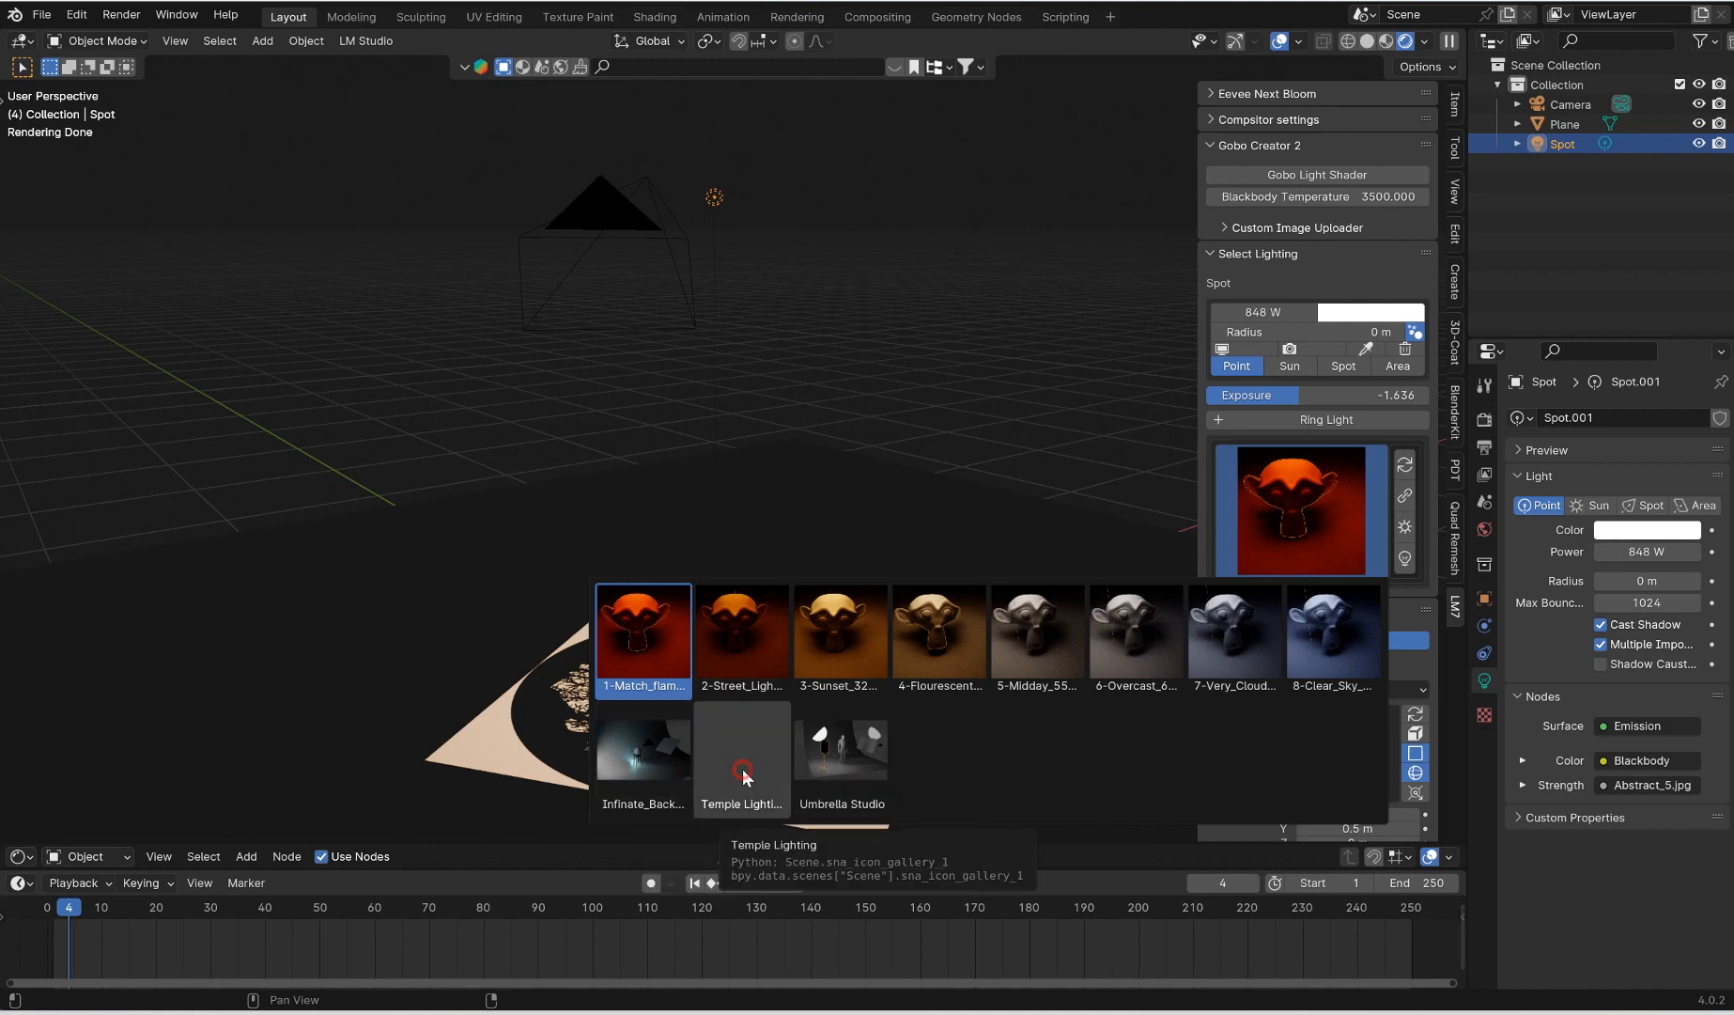
{"action": "left_click", "coordinate": [738, 735]}
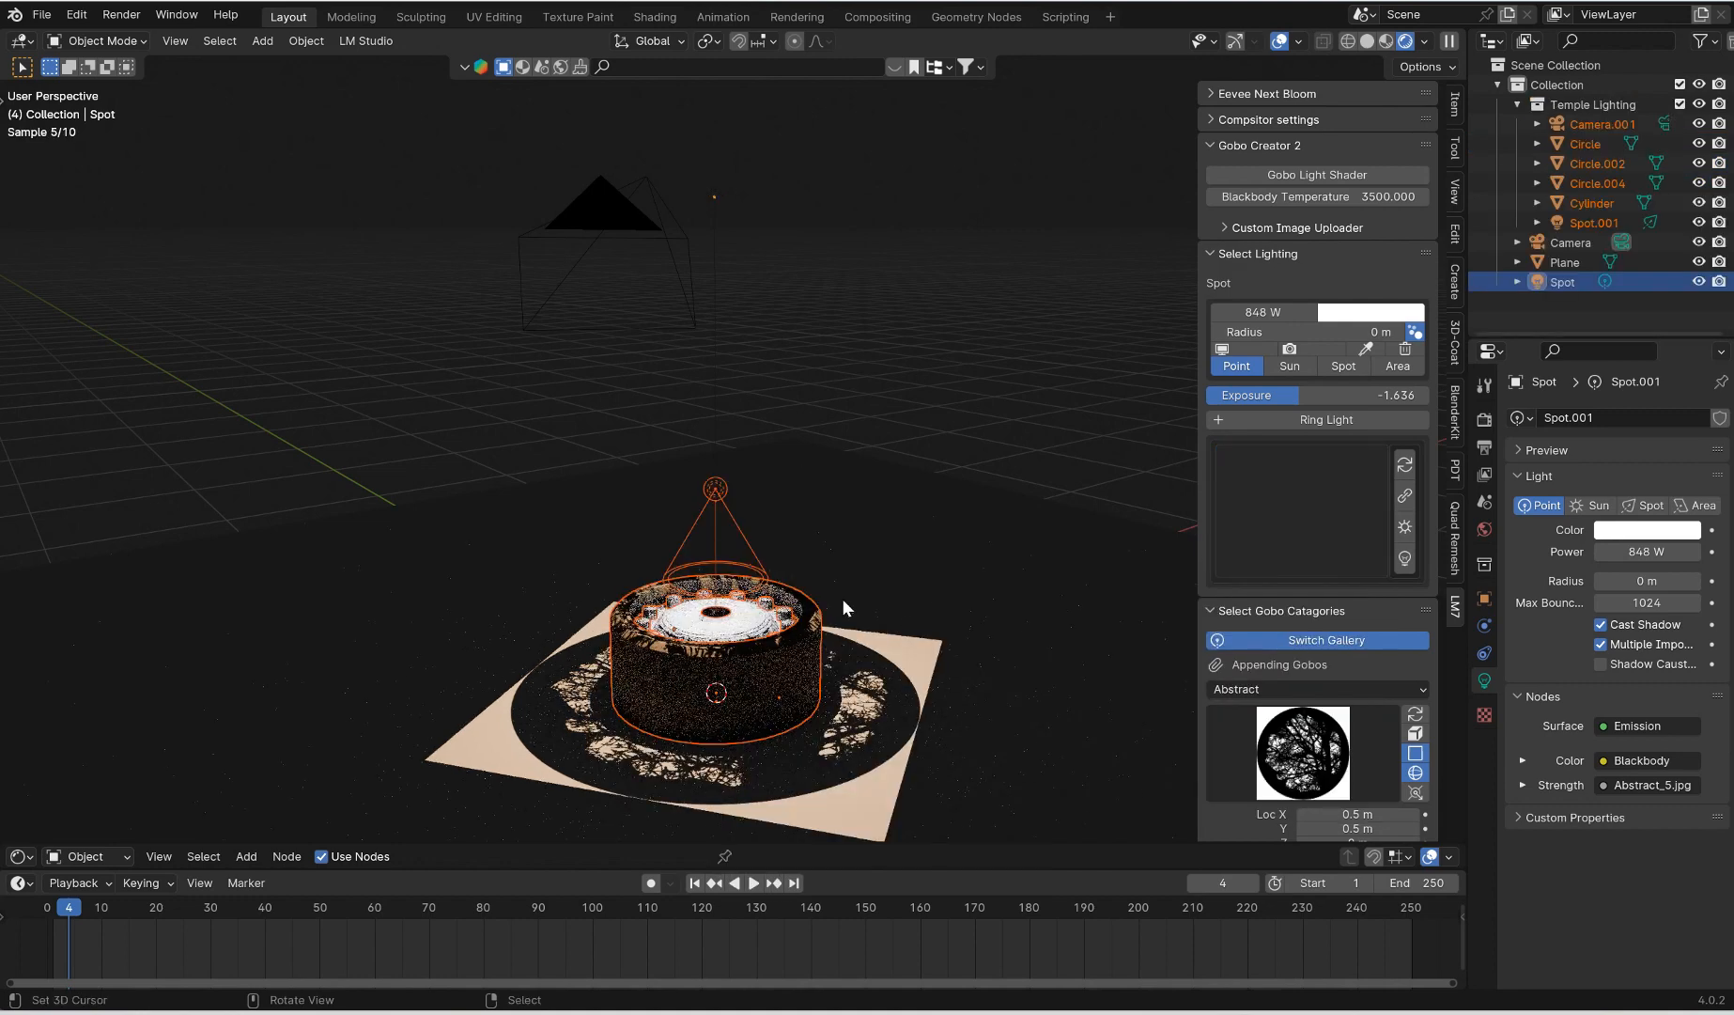
{"action": "scroll", "coordinate": [845, 601], "scroll_direction": "up", "scroll_amount": 2}
{"action": "scroll", "coordinate": [849, 603], "scroll_direction": "down", "scroll_amount": 2}
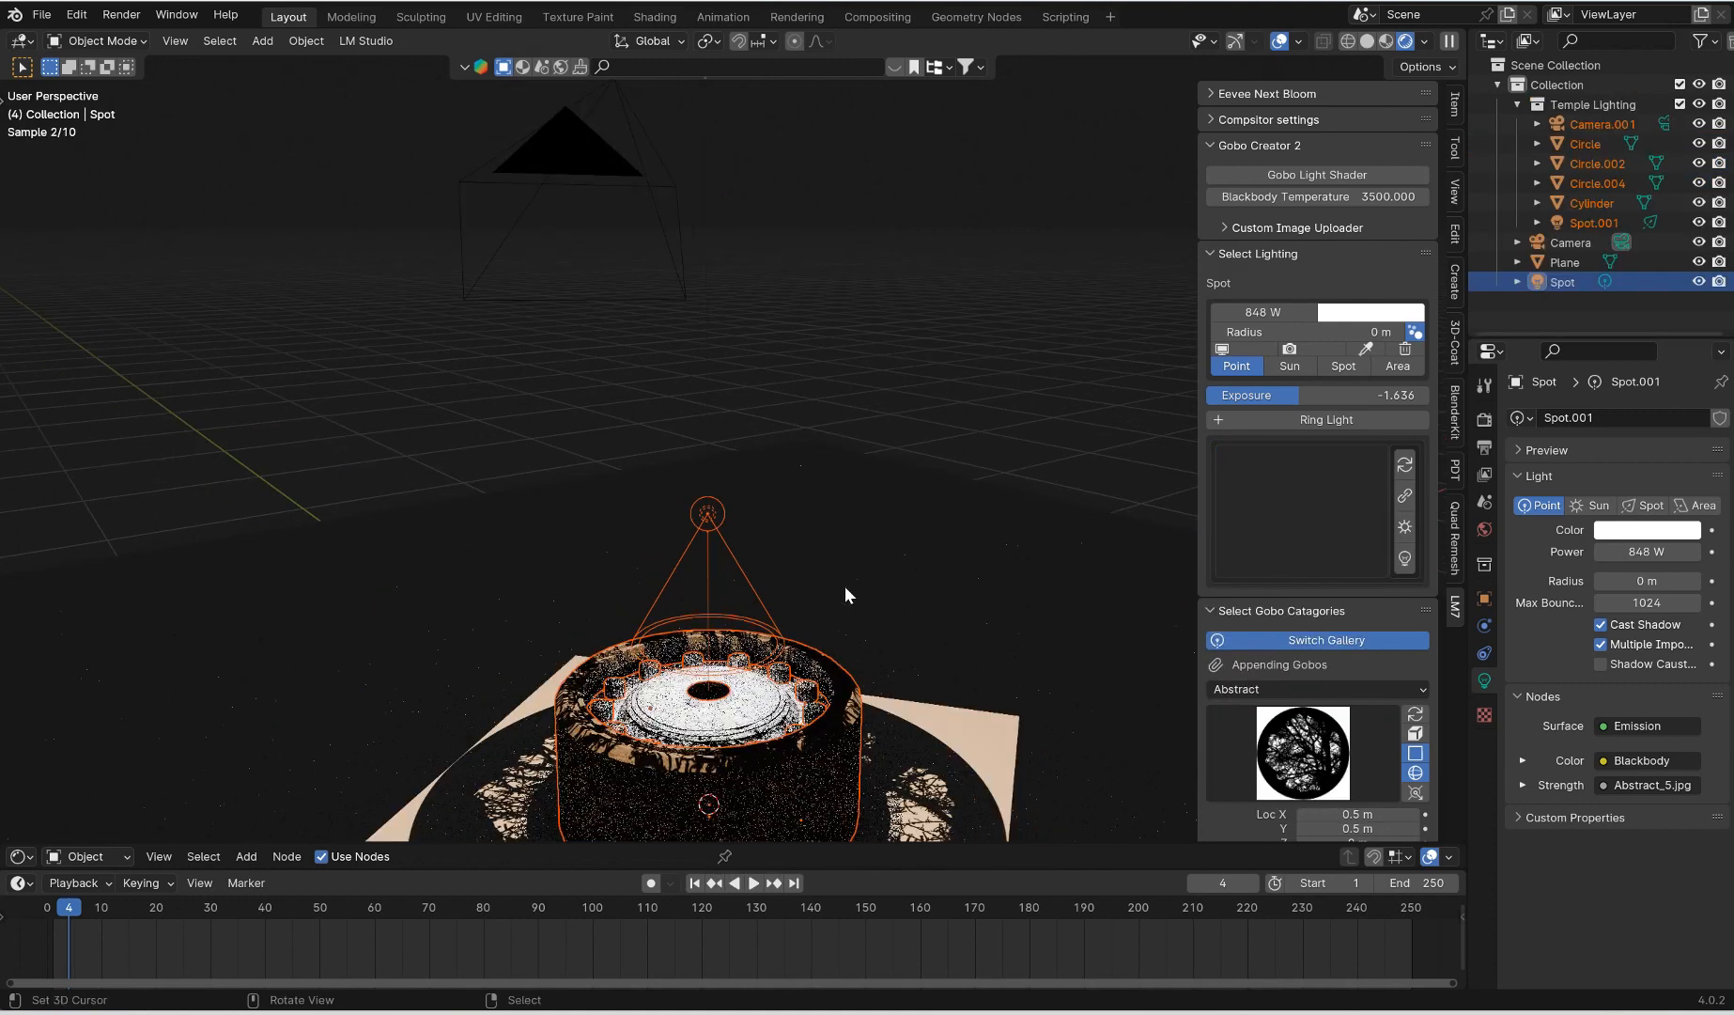
Switch the viewport to solid shading and delete the black outer wall surrounding the temple columns
{"action": "left_click", "coordinate": [1368, 40]}
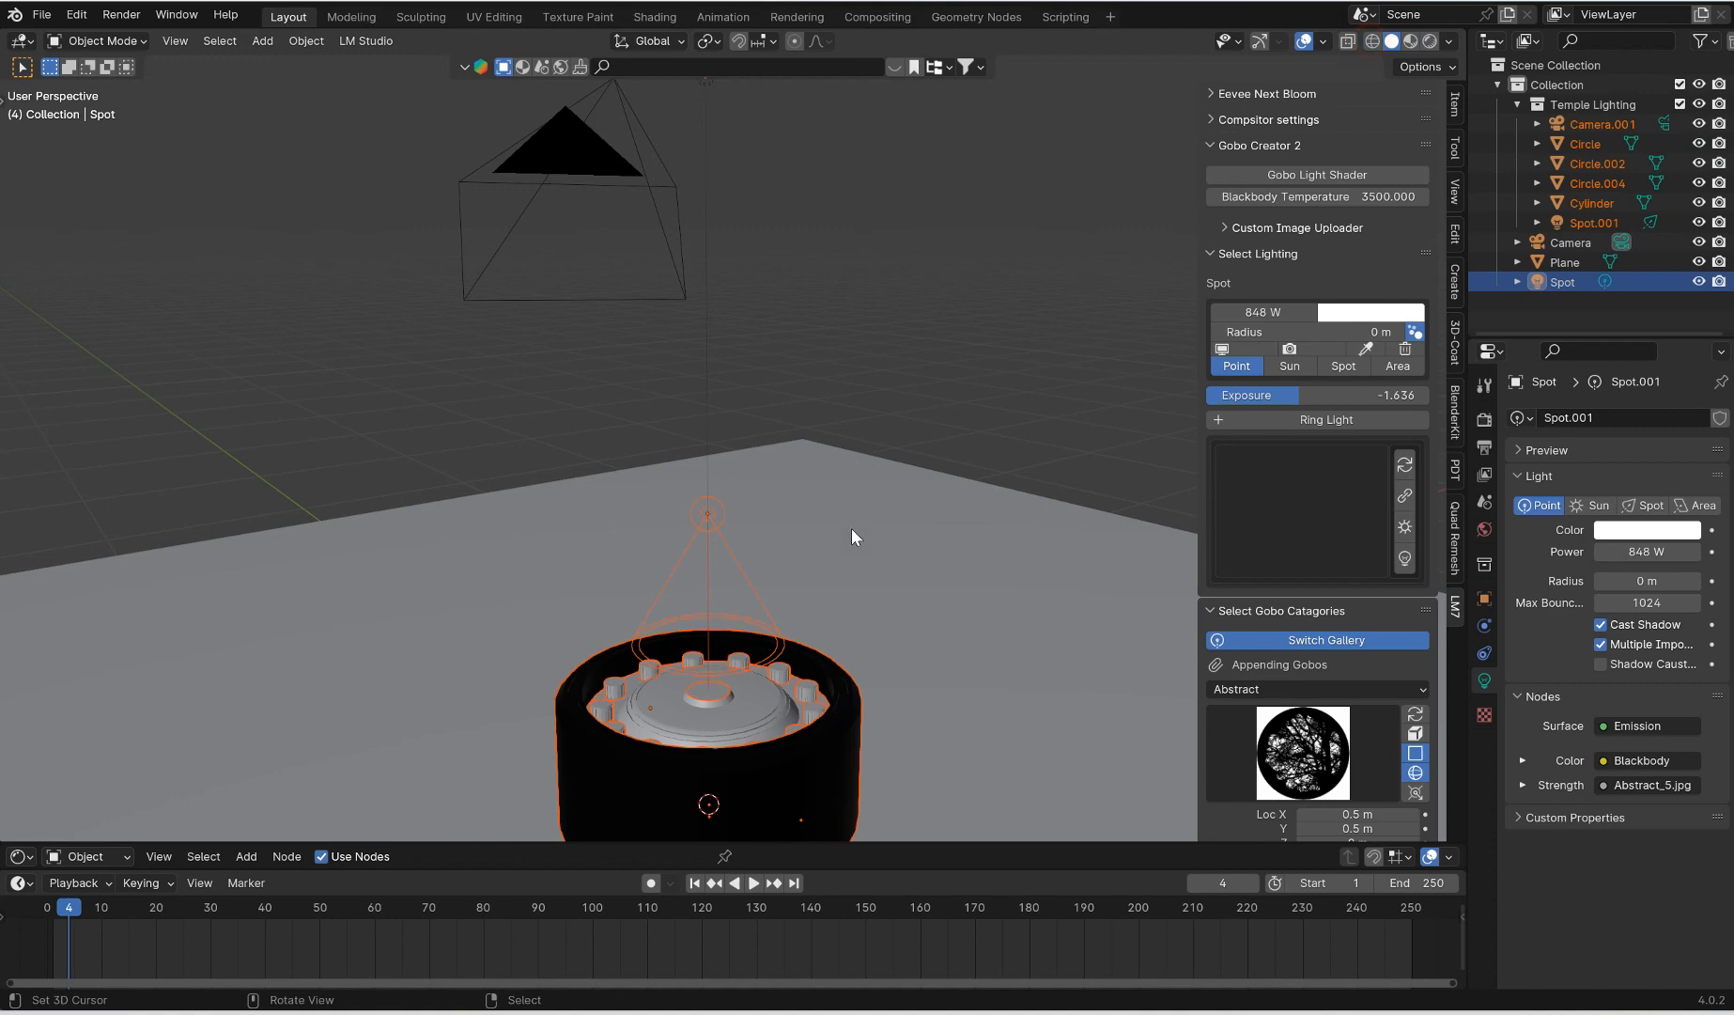
{"action": "key", "text": "KP_Decimal"}
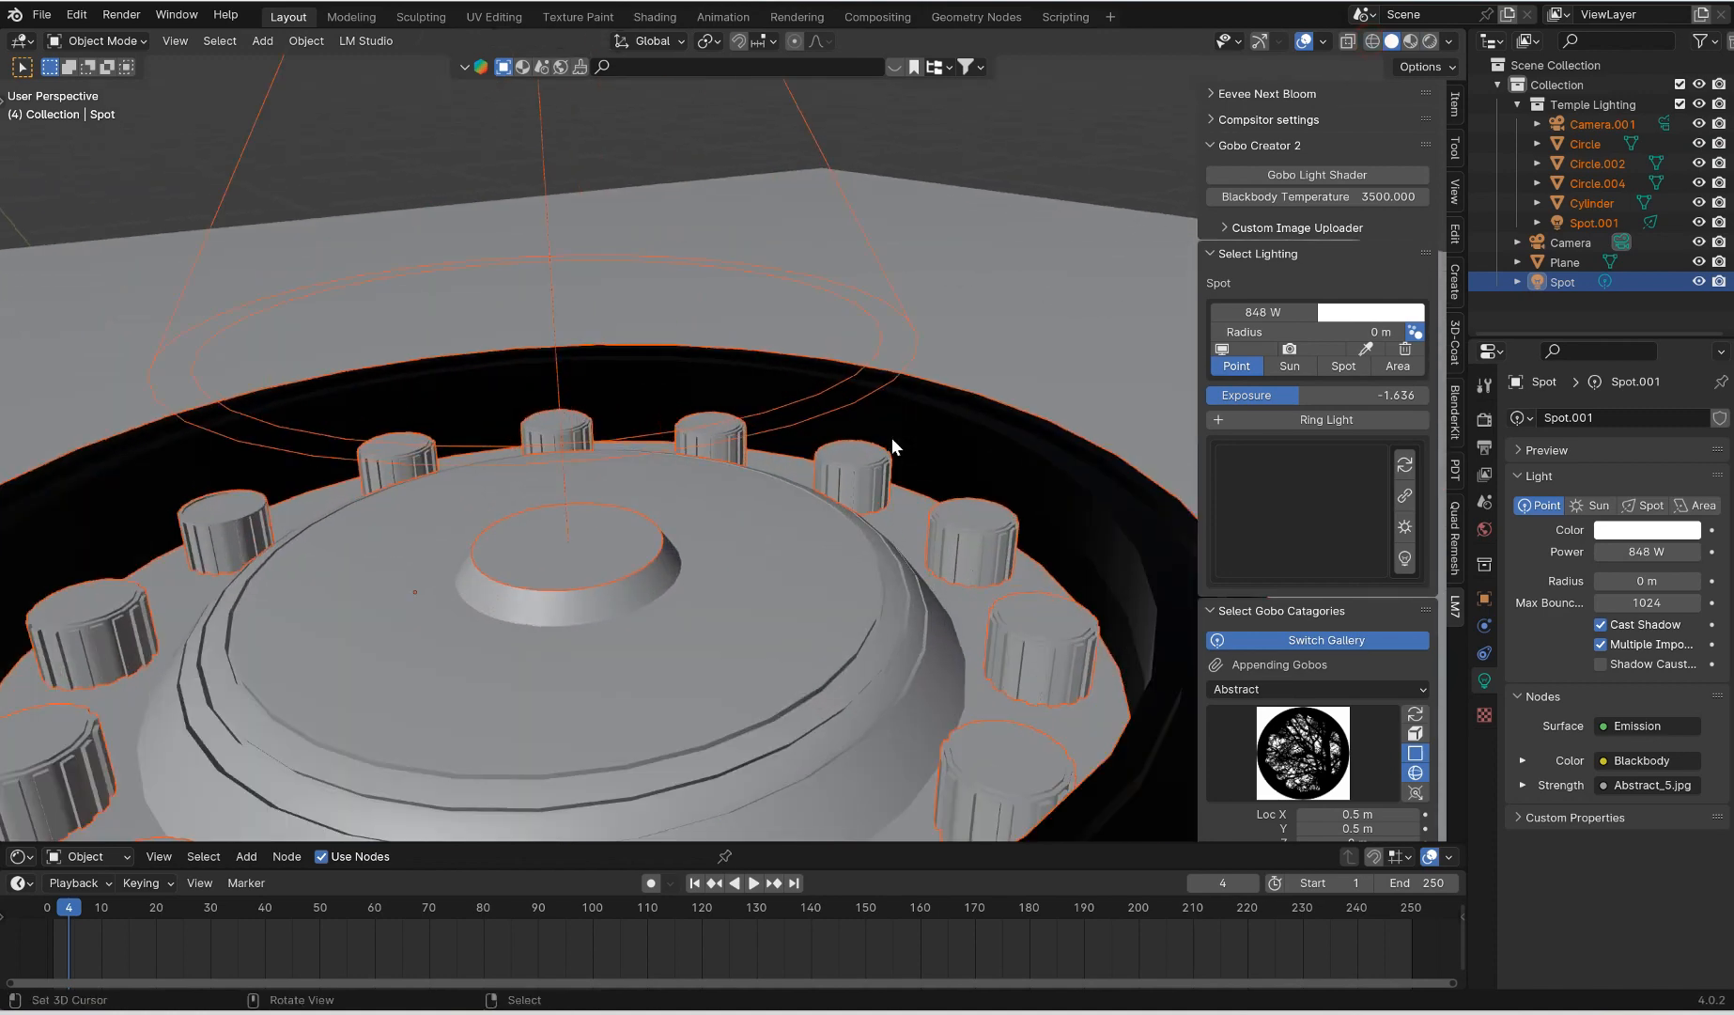
{"action": "scroll", "coordinate": [878, 329], "scroll_direction": "down", "scroll_amount": 5}
{"action": "left_click", "coordinate": [973, 518]}
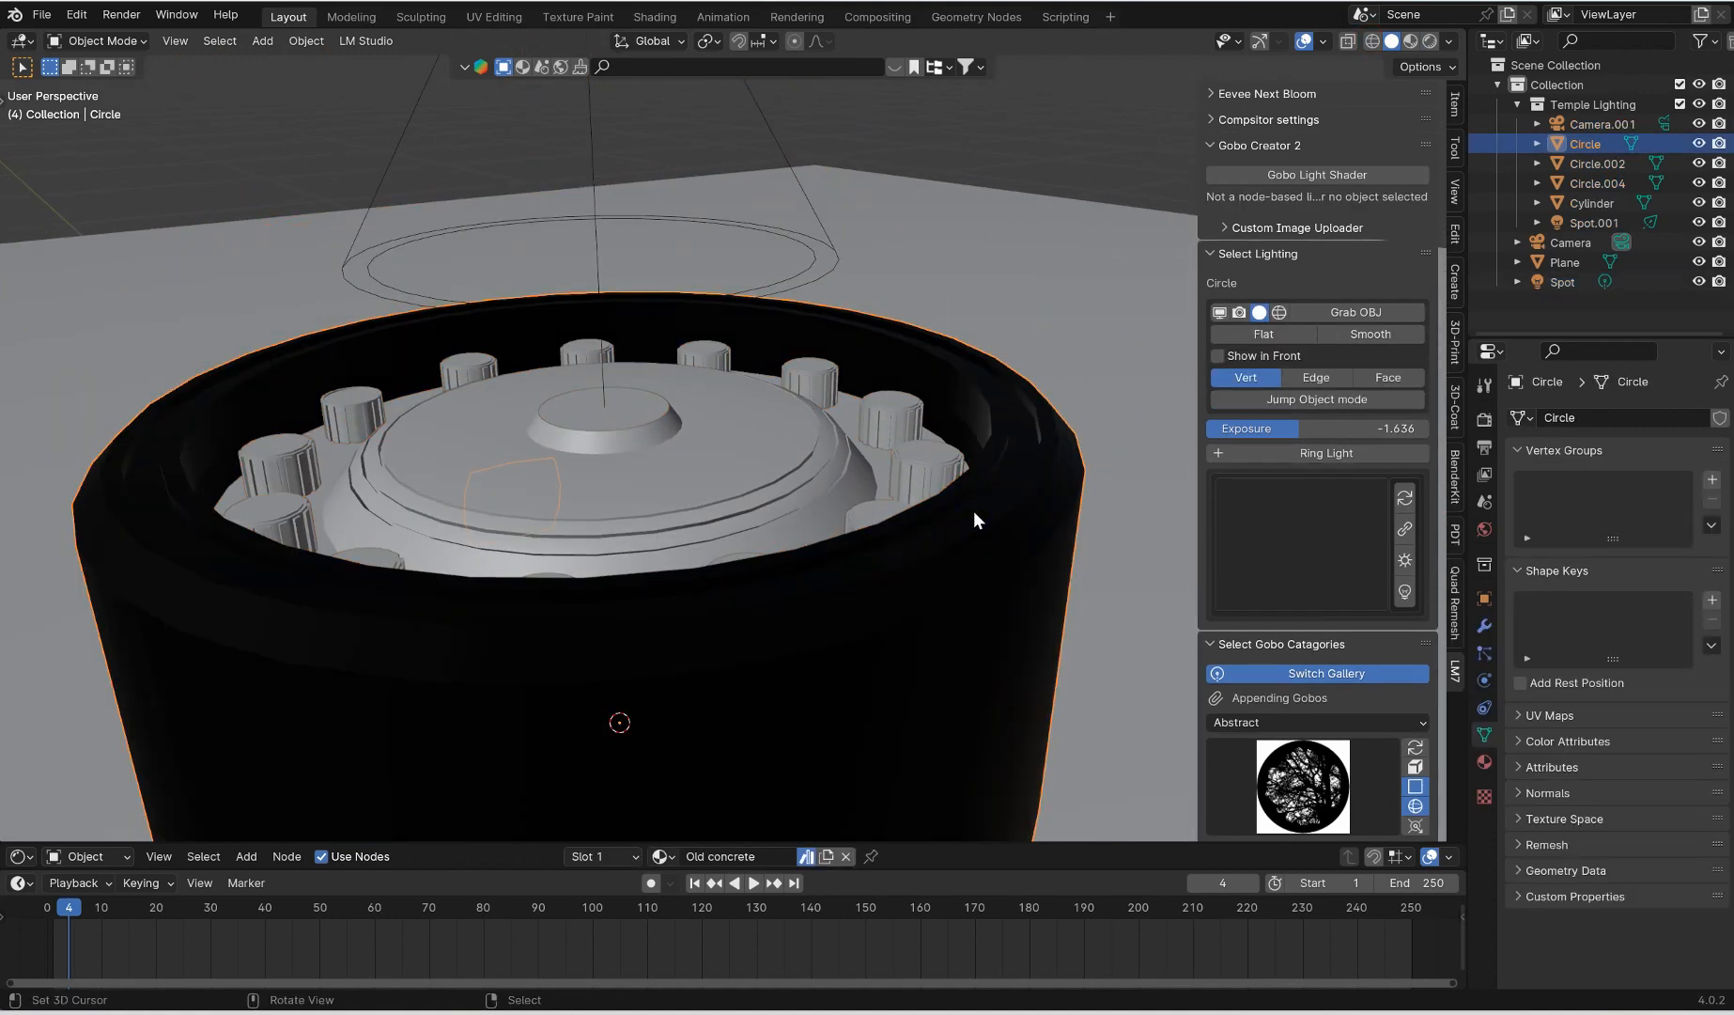
{"action": "scroll", "coordinate": [972, 518], "scroll_direction": "down", "scroll_amount": 4}
{"action": "left_click", "coordinate": [894, 530]}
{"action": "left_click", "coordinate": [843, 523]}
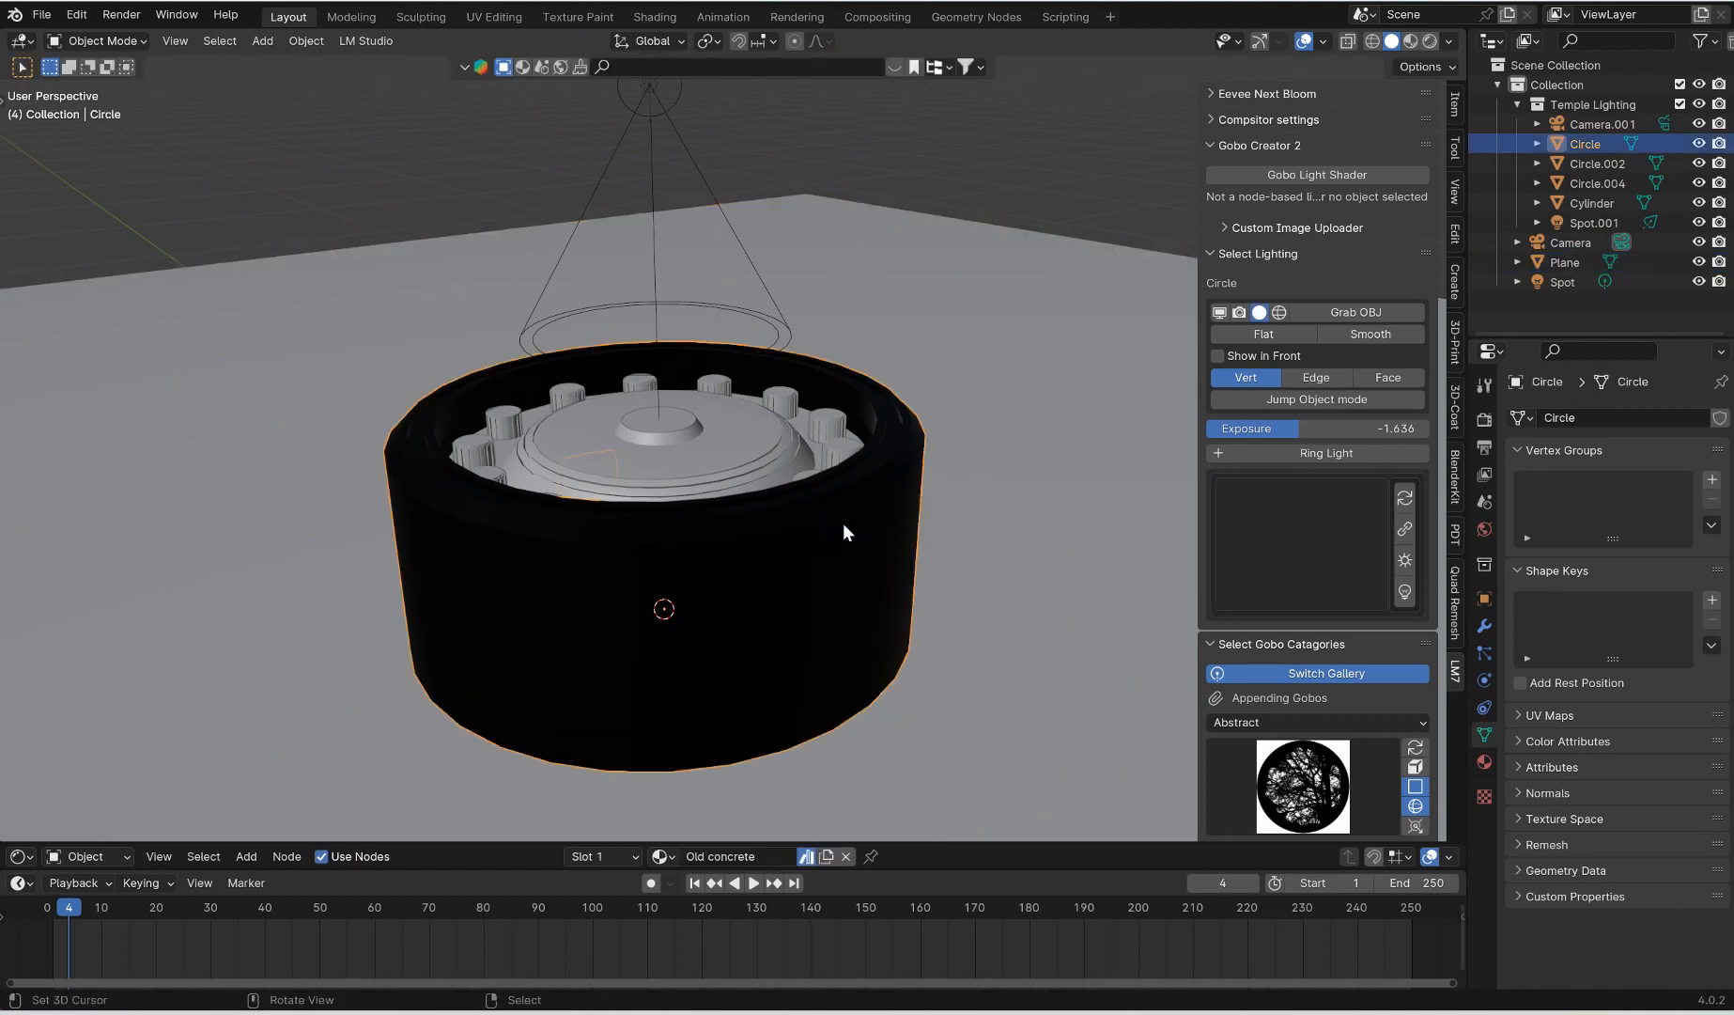
{"action": "key", "text": "Delete"}
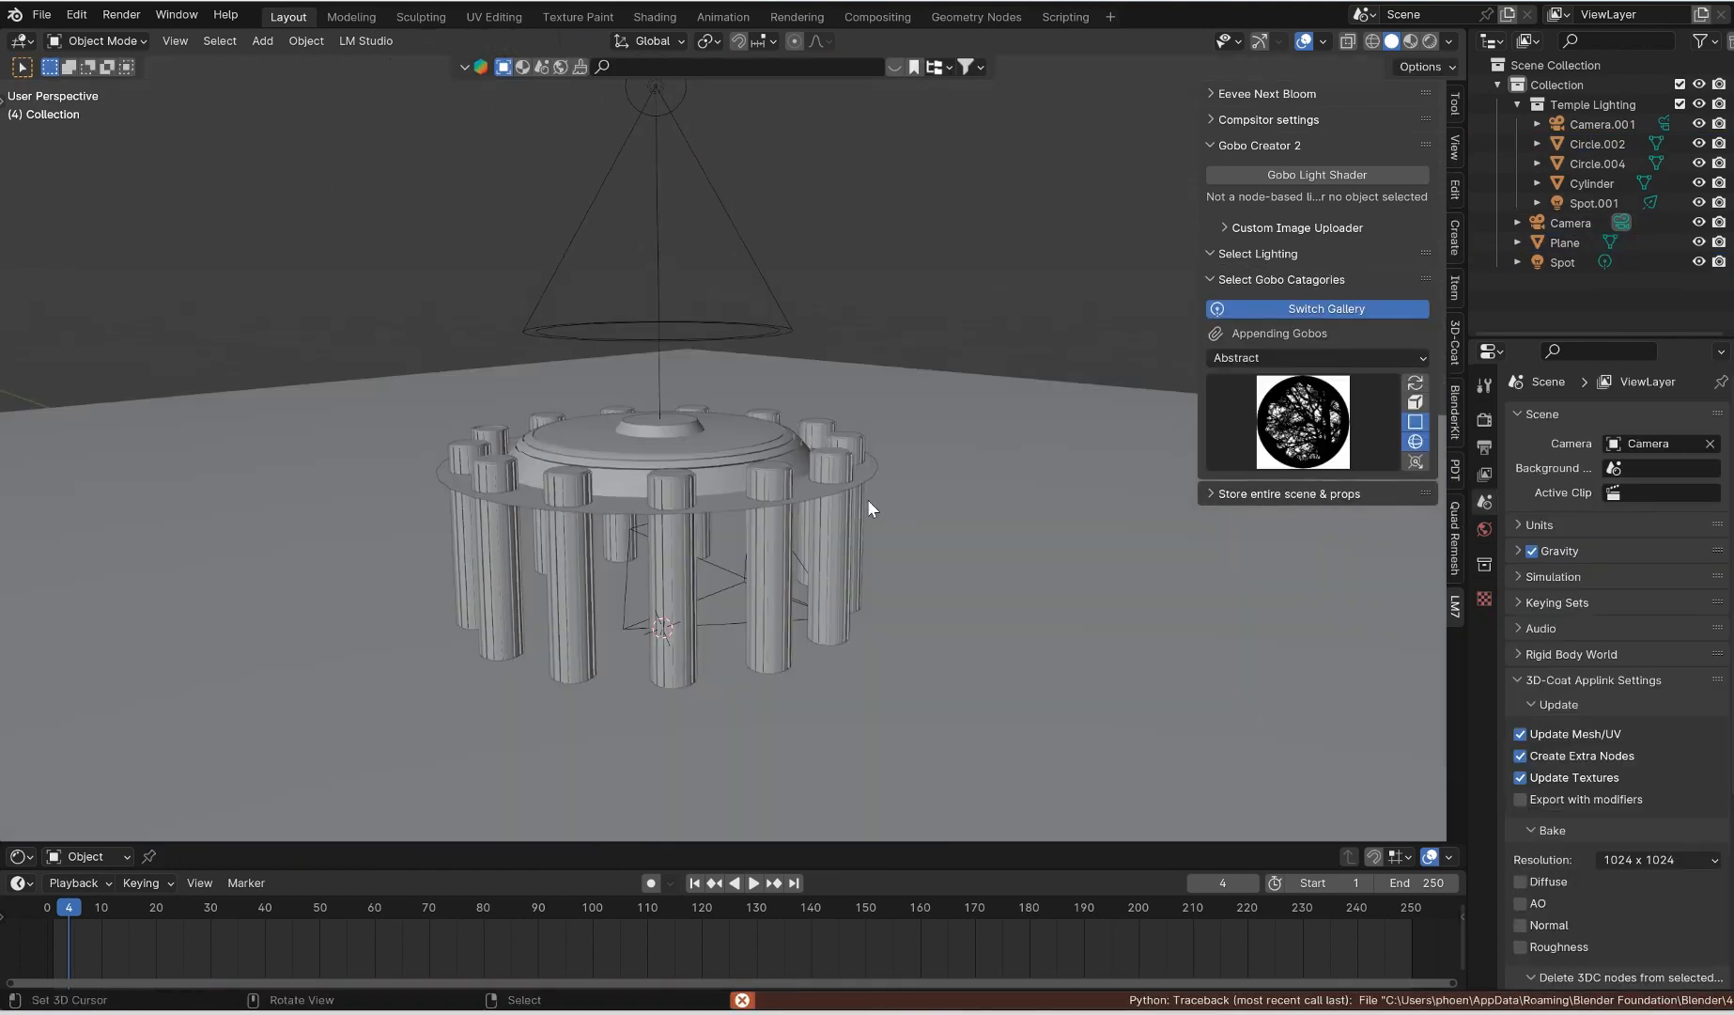
Select the original Spot light and the main Camera in turn to examine their Select Lighting options
{"action": "key", "text": "a"}
{"action": "scroll", "coordinate": [772, 364], "scroll_direction": "down", "scroll_amount": 5}
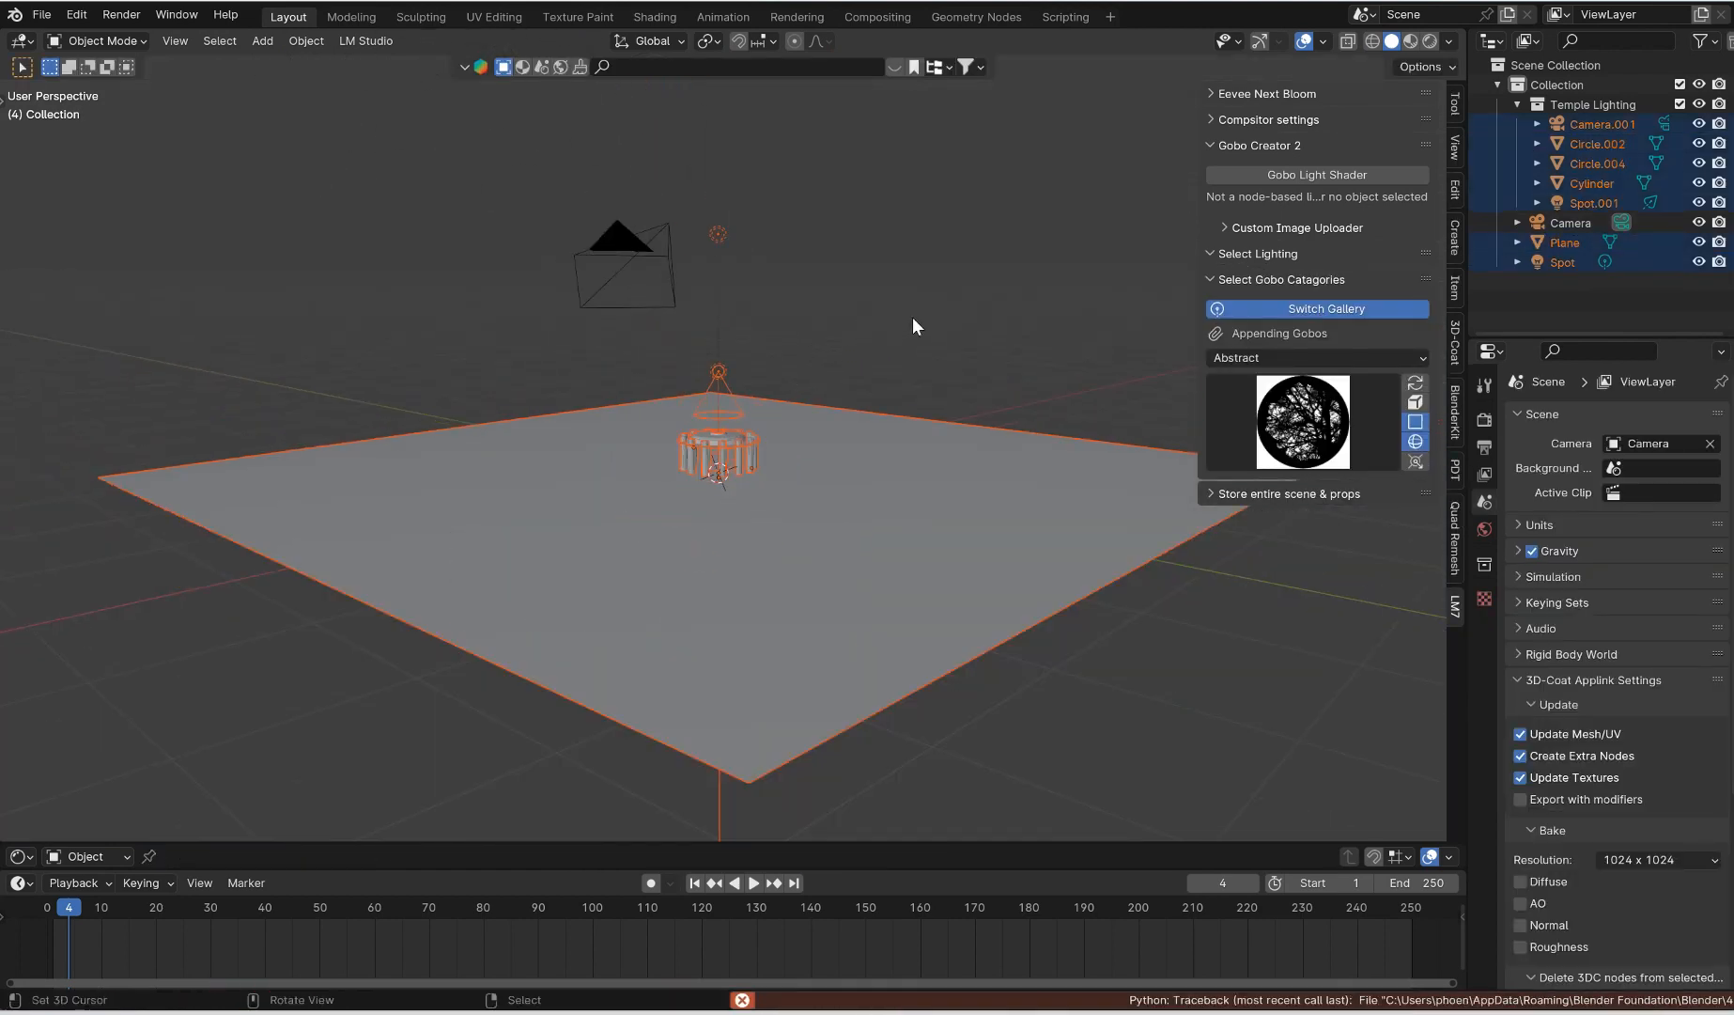
{"action": "middle_click_drag", "start_coordinate": [912, 317], "coordinate": [895, 328]}
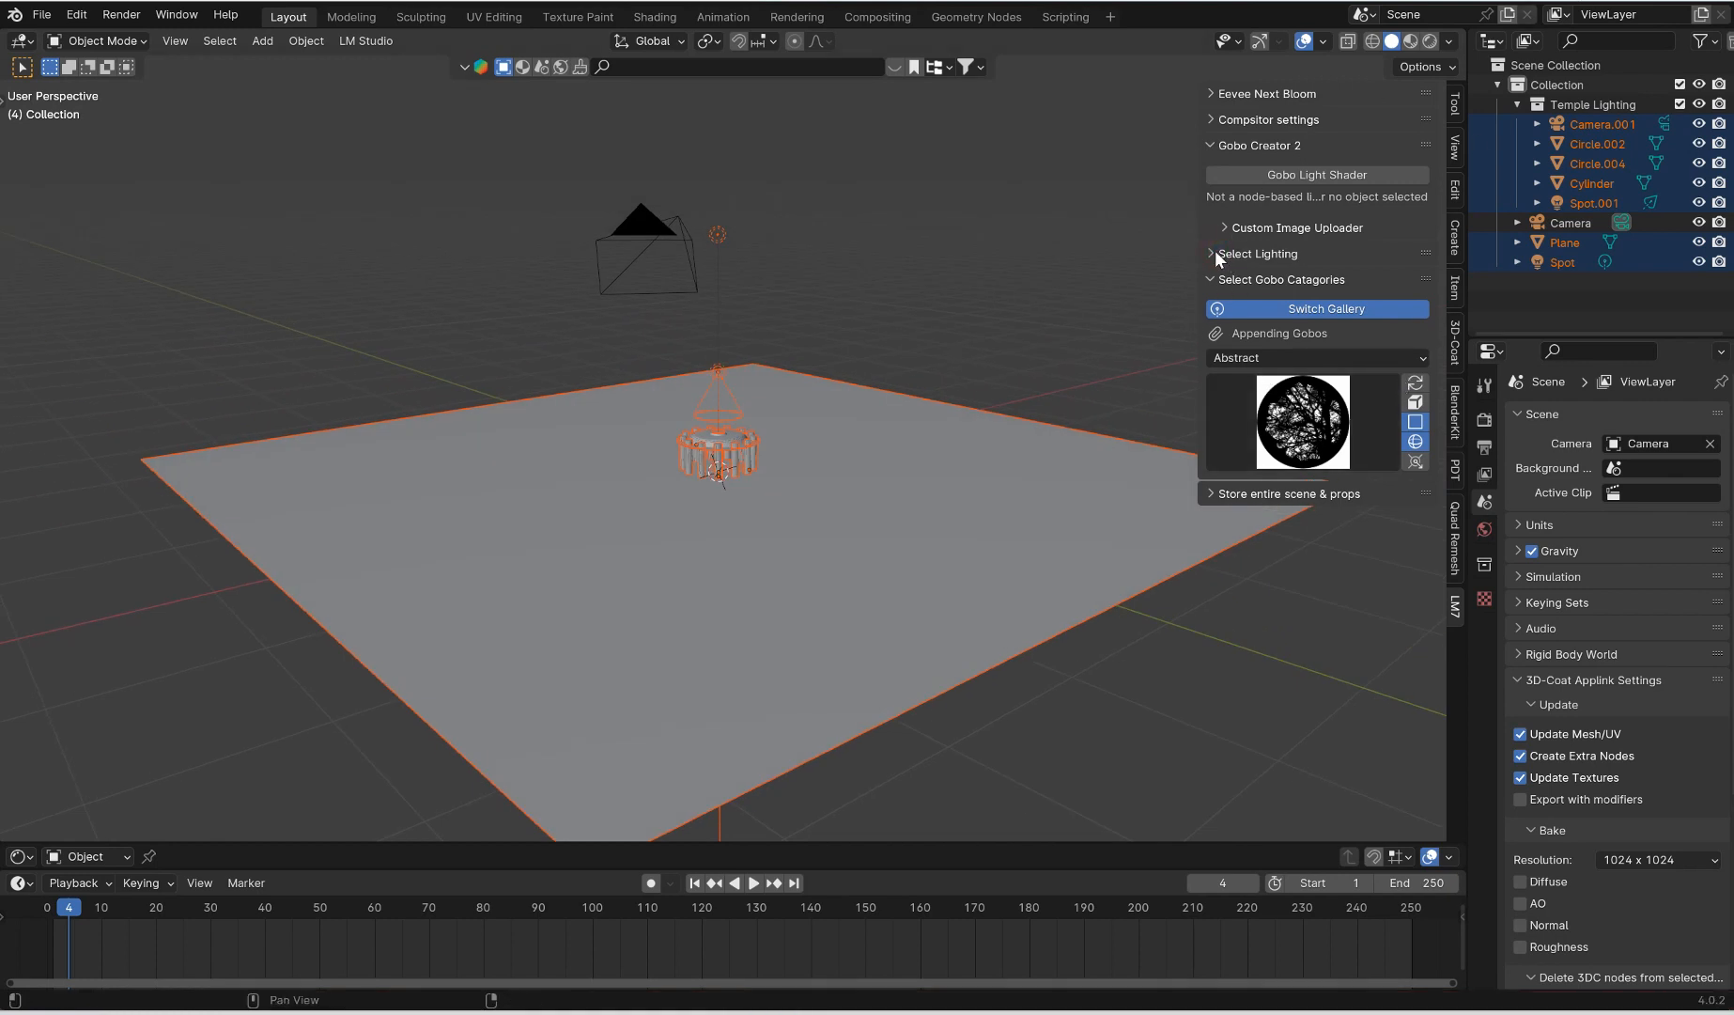
{"action": "left_click", "coordinate": [719, 234]}
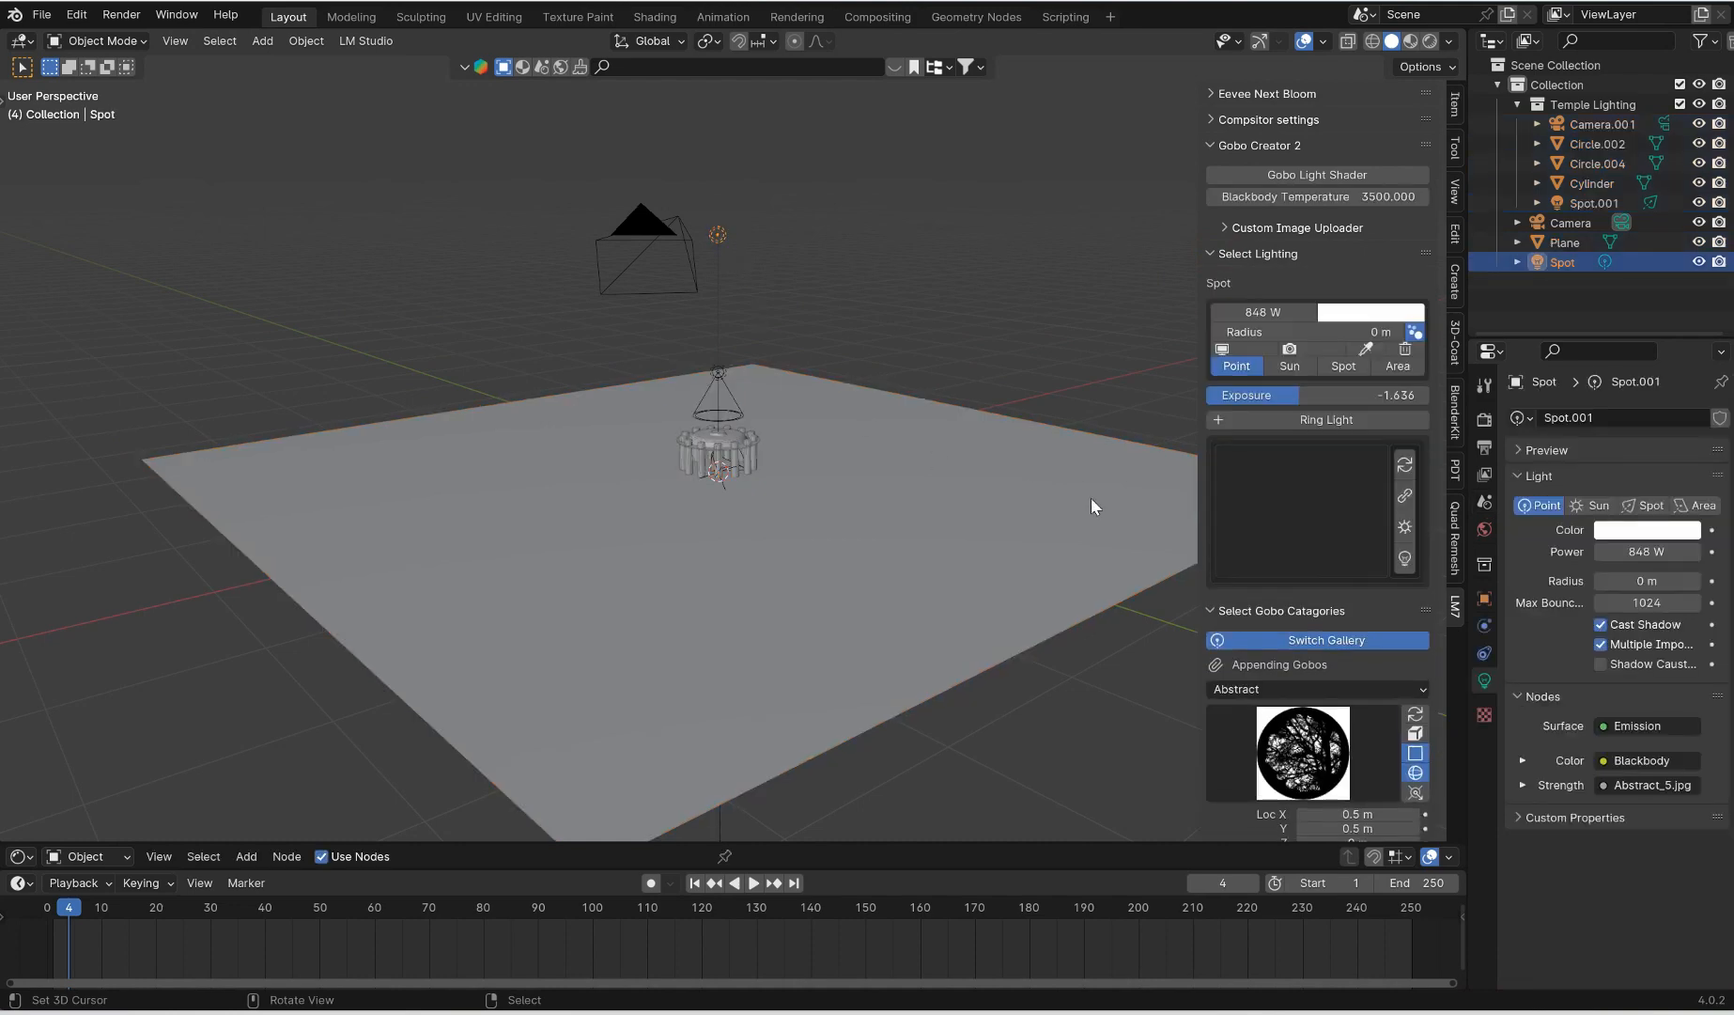
{"action": "left_click", "coordinate": [657, 216]}
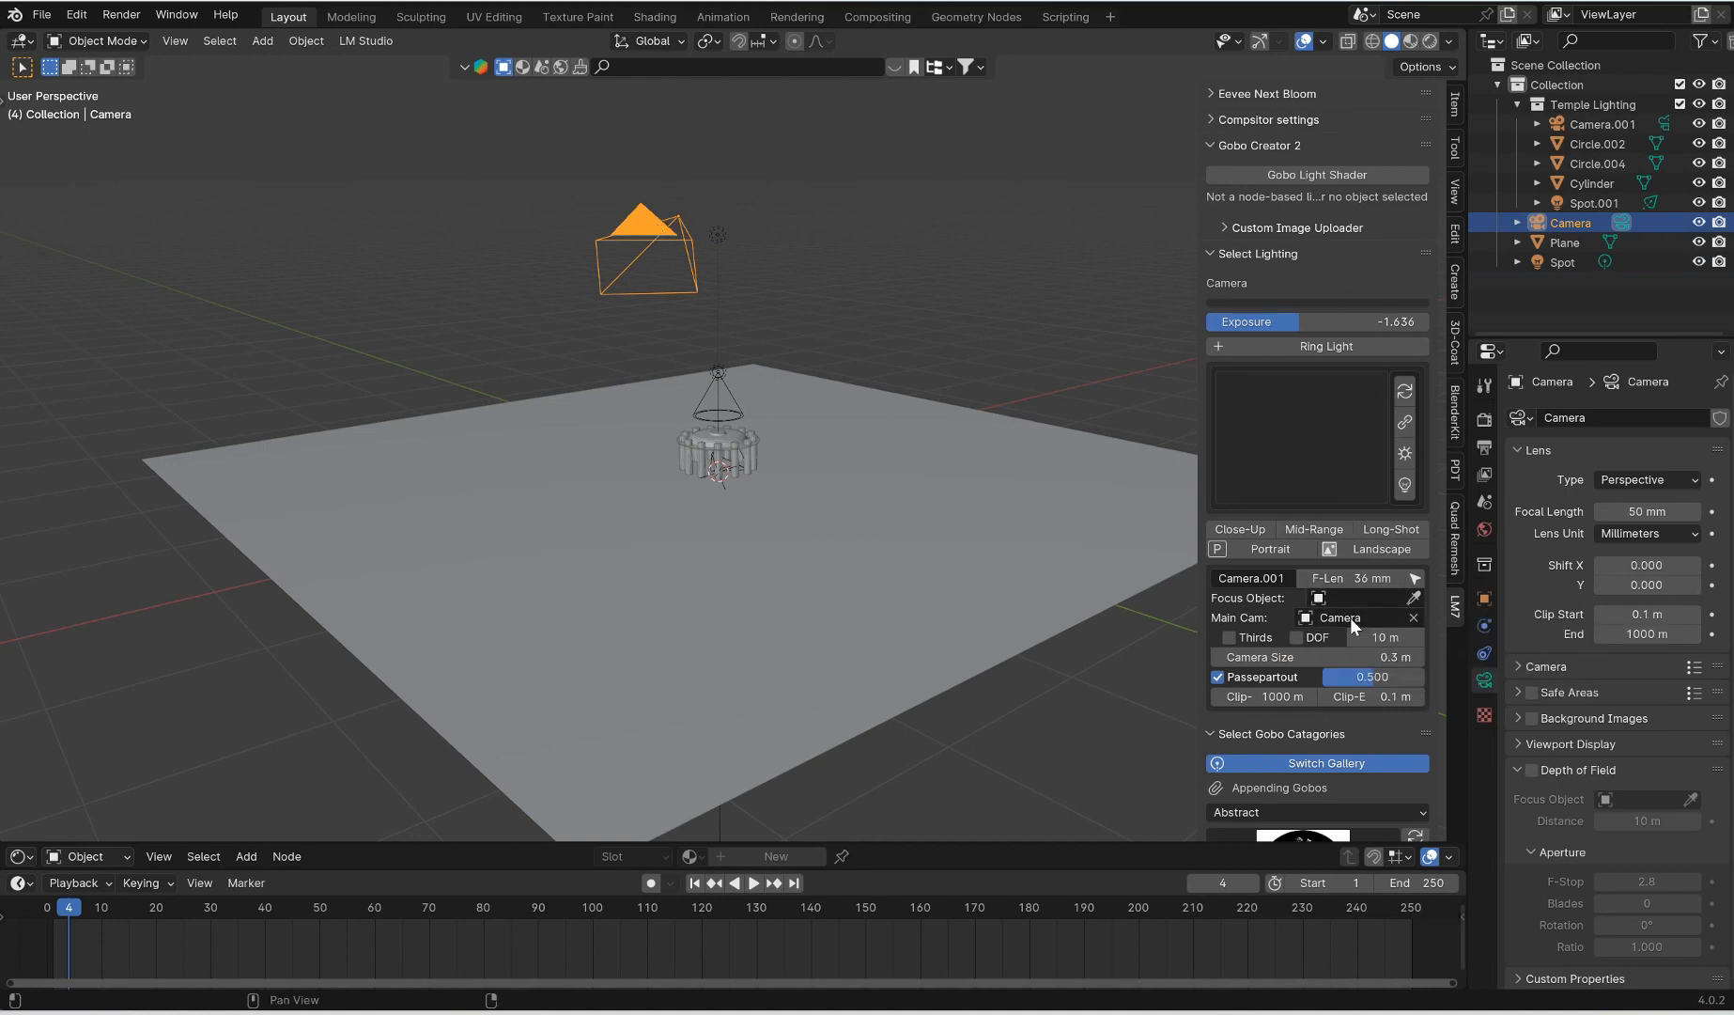
{"action": "scroll", "coordinate": [1349, 618], "scroll_direction": "down", "scroll_amount": 2}
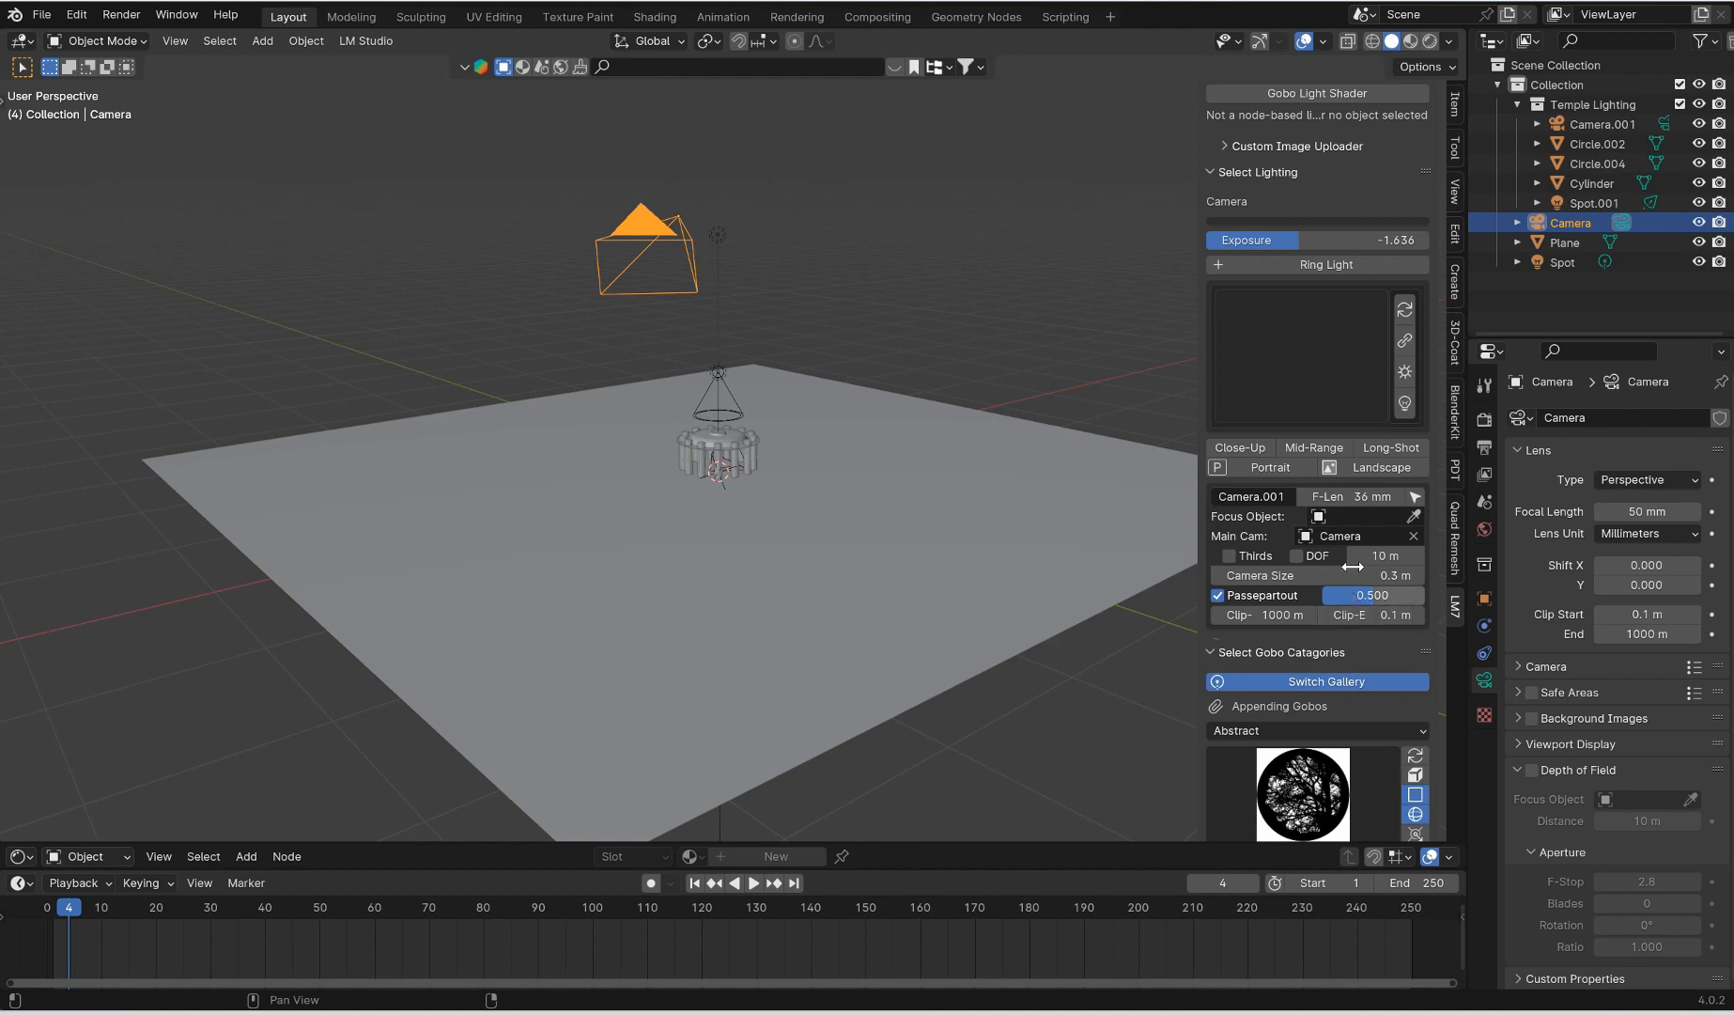
Show the Shadow Lights tools, duplicate the temple's disc roof, and place the copy beside the temple in top view
{"action": "left_click", "coordinate": [1454, 146]}
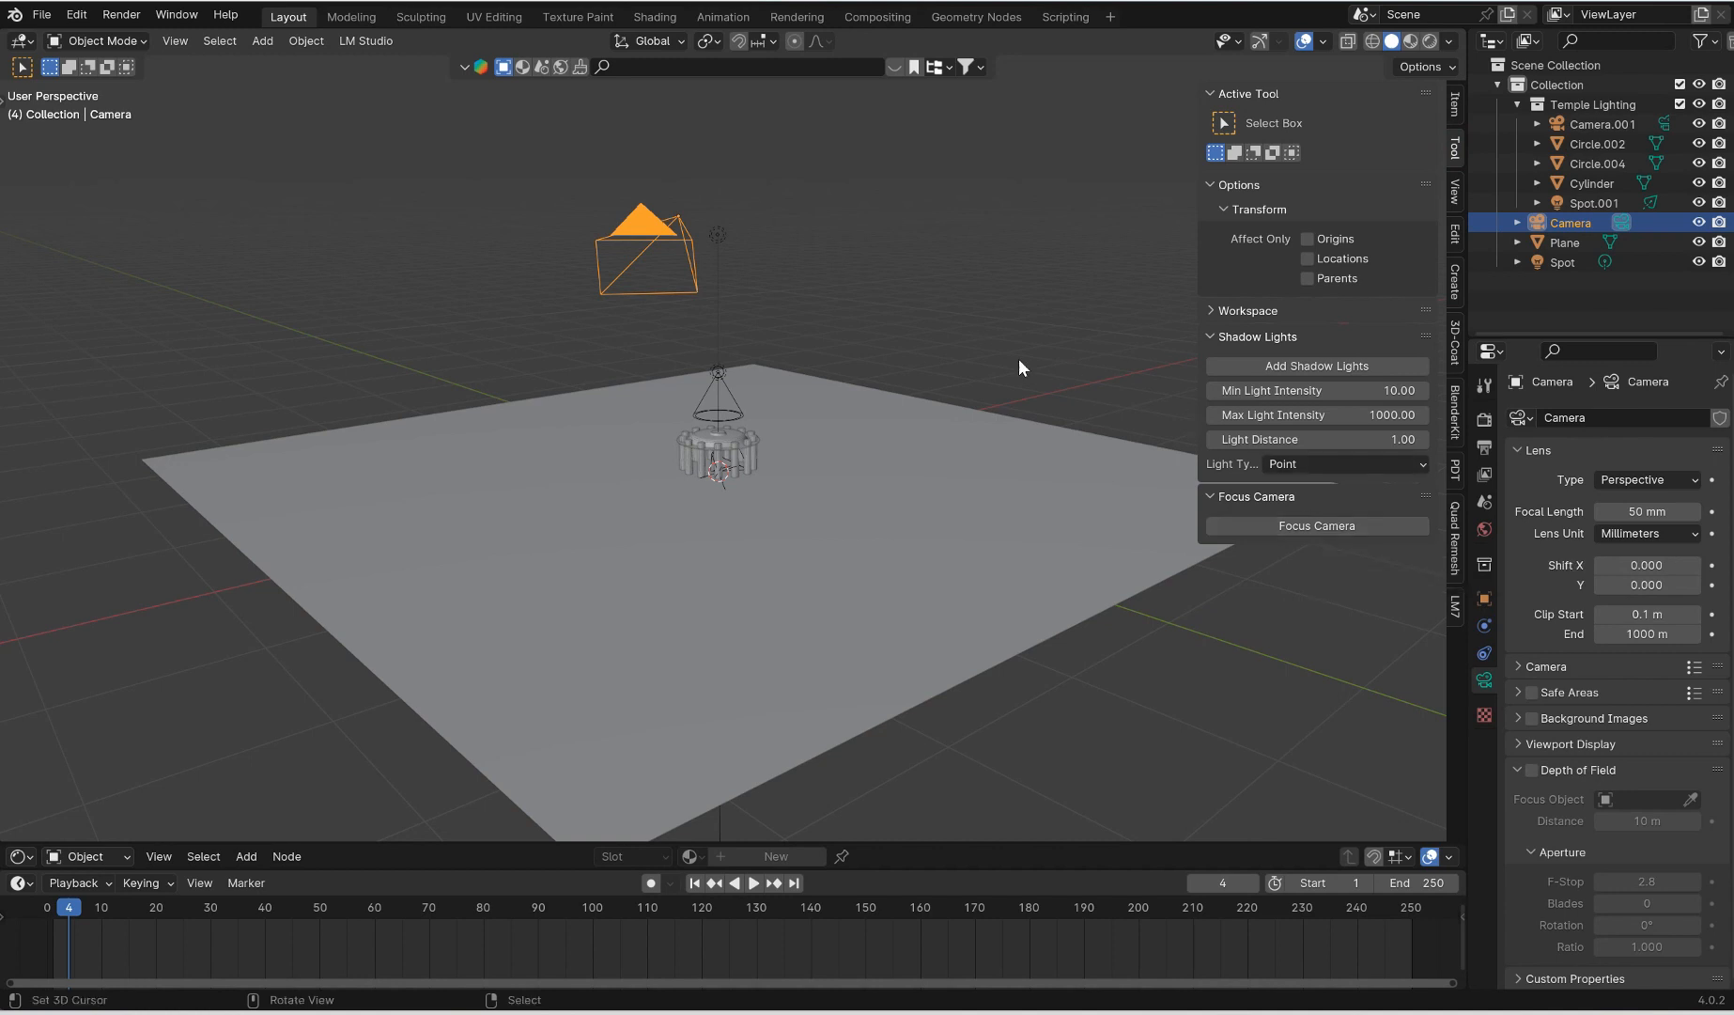
{"action": "scroll", "coordinate": [853, 458], "scroll_direction": "up", "scroll_amount": 4}
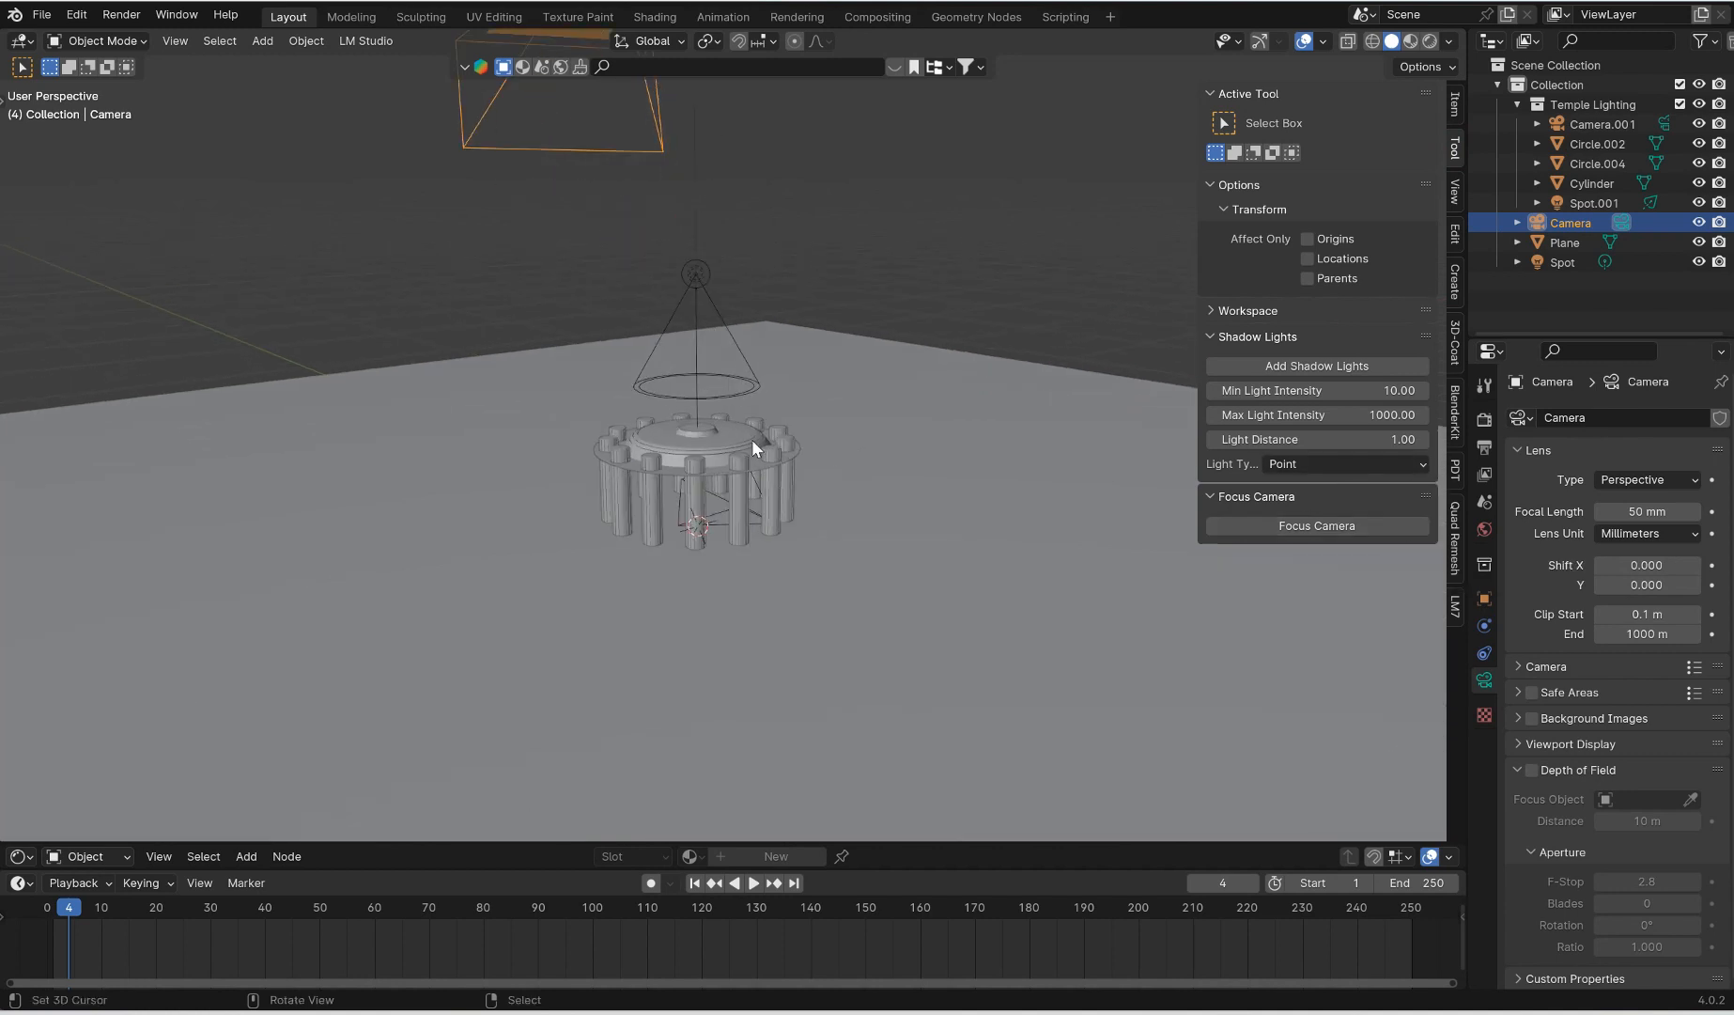
{"action": "scroll", "coordinate": [751, 444], "scroll_direction": "down", "scroll_amount": 2}
{"action": "left_click", "coordinate": [740, 459]}
{"action": "key", "text": "KP_7"}
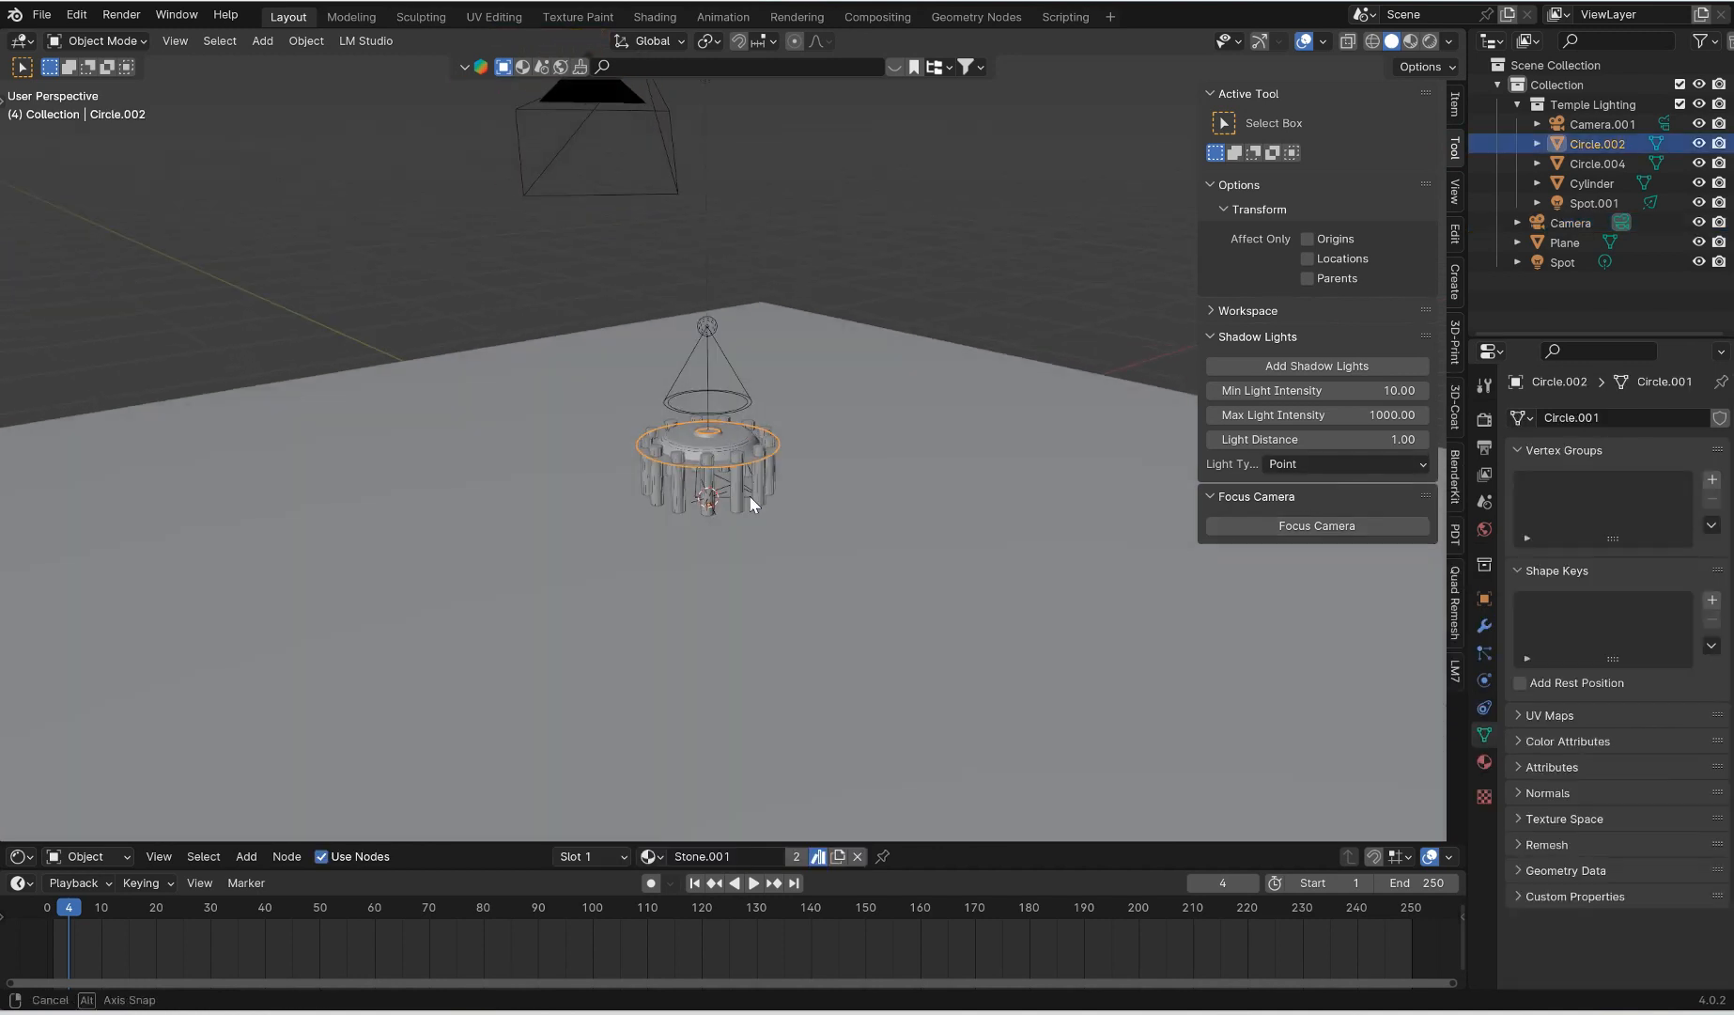
{"action": "key", "text": "shift+d"}
{"action": "left_click", "coordinate": [628, 550]}
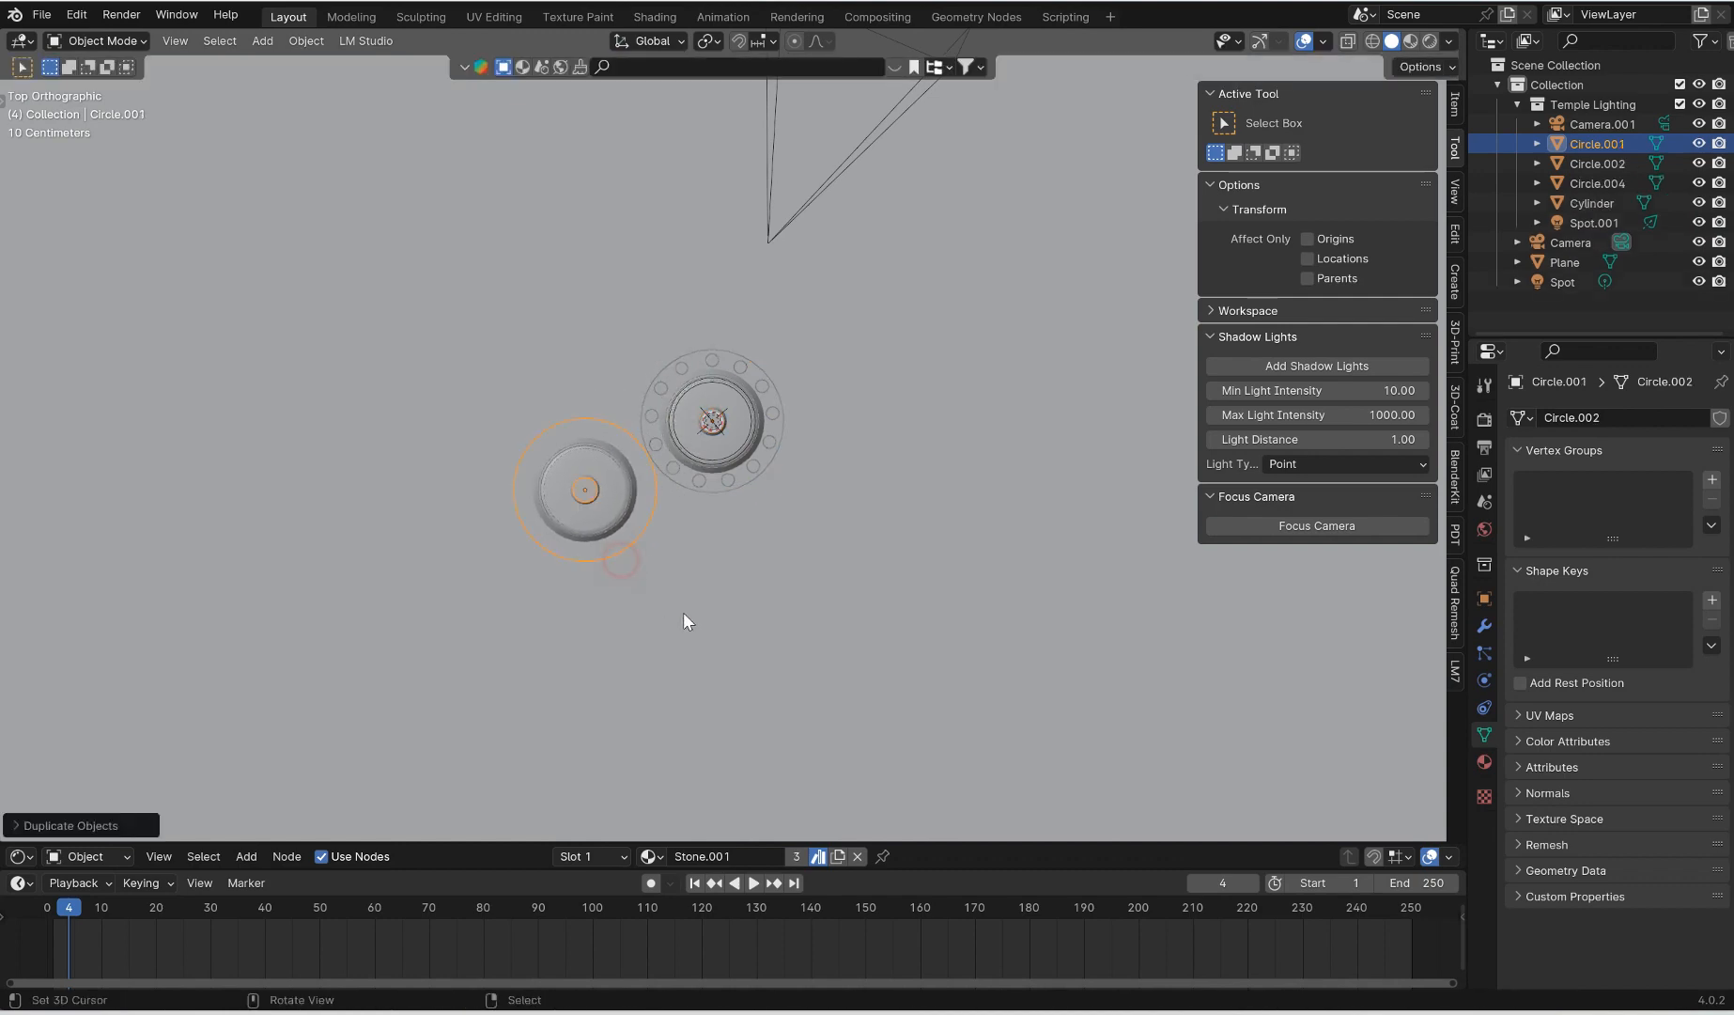
Delete the large ground plane and look at the temple pieces through the scene camera
{"action": "middle_click_drag", "start_coordinate": [683, 611], "coordinate": [801, 419]}
{"action": "left_click", "coordinate": [867, 598]}
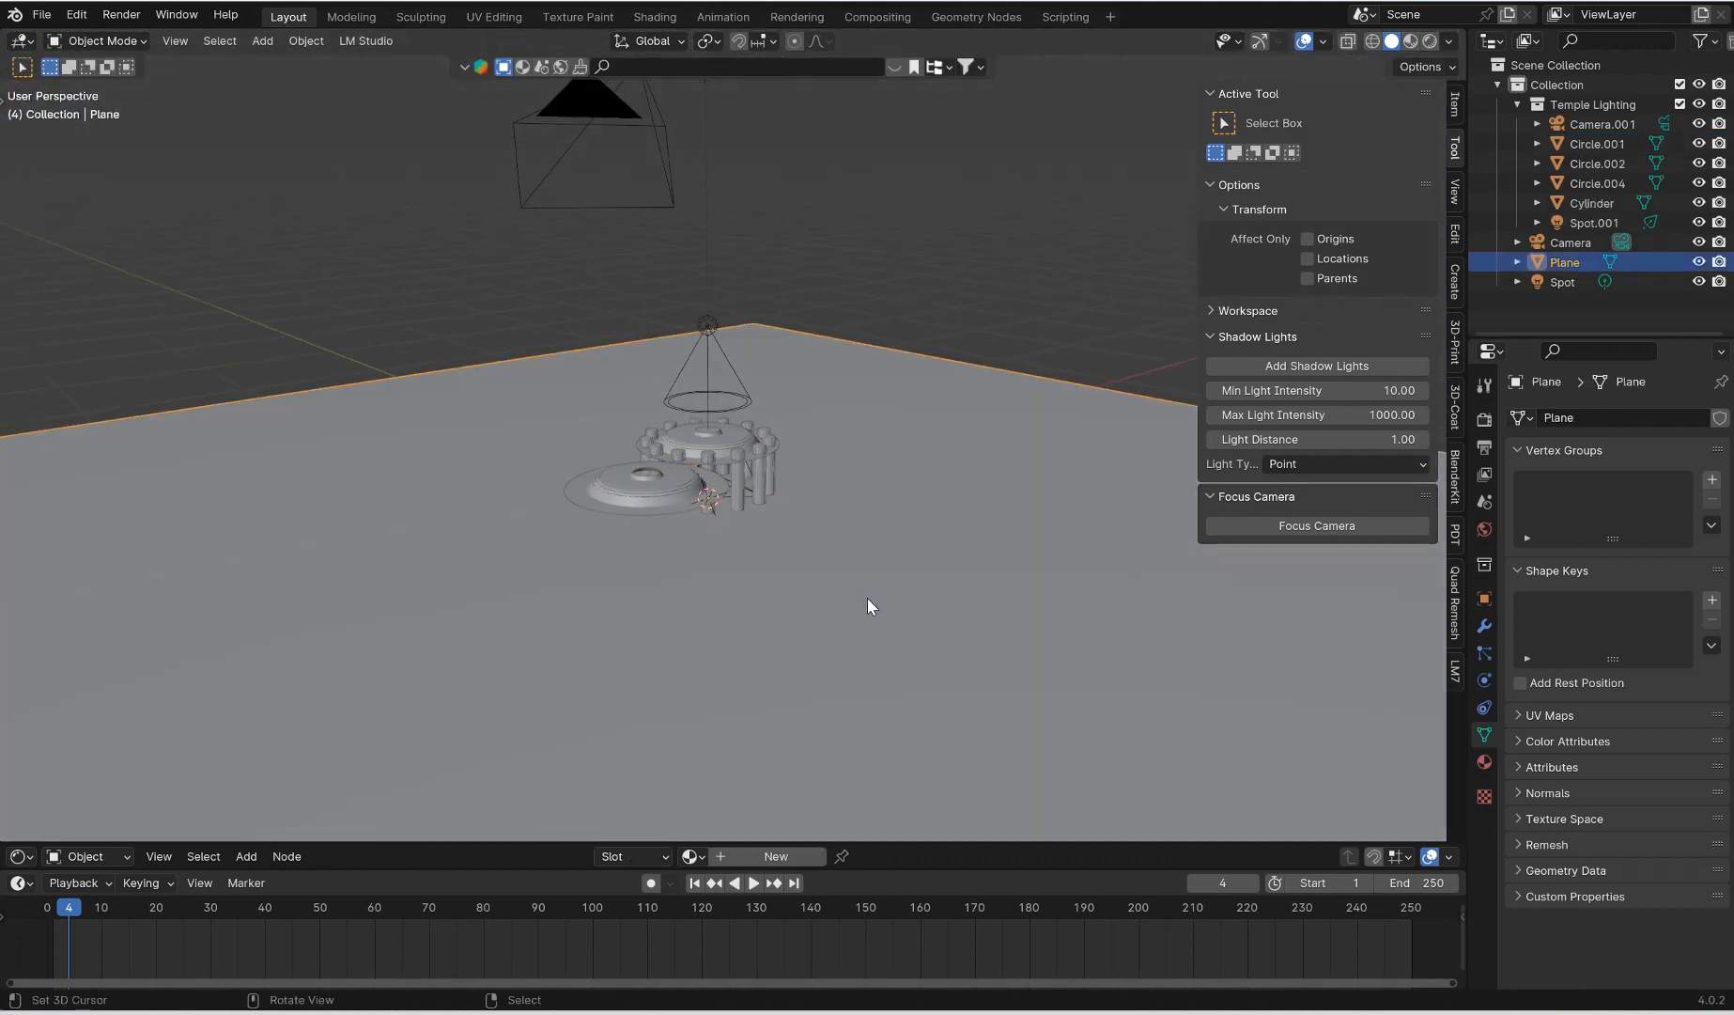
{"action": "key", "text": "Delete"}
{"action": "scroll", "coordinate": [880, 581], "scroll_direction": "up", "scroll_amount": 5}
{"action": "scroll", "coordinate": [863, 543], "scroll_direction": "down", "scroll_amount": 5}
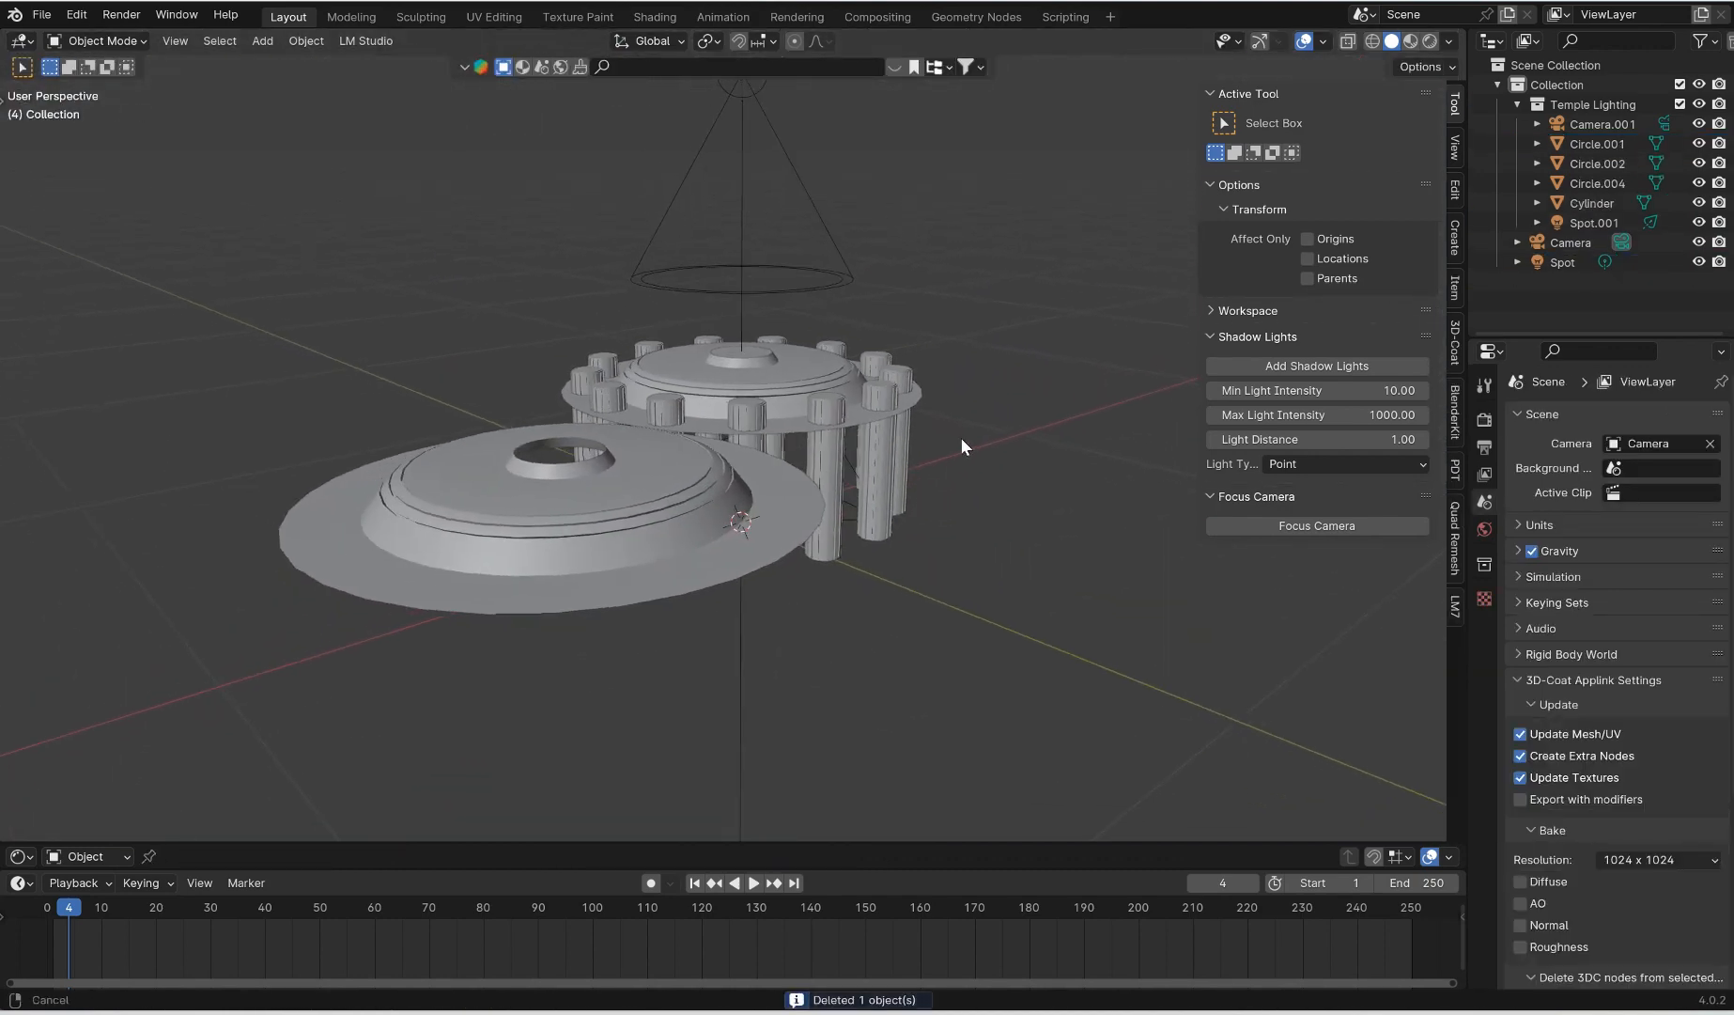
{"action": "key", "text": "KP_0"}
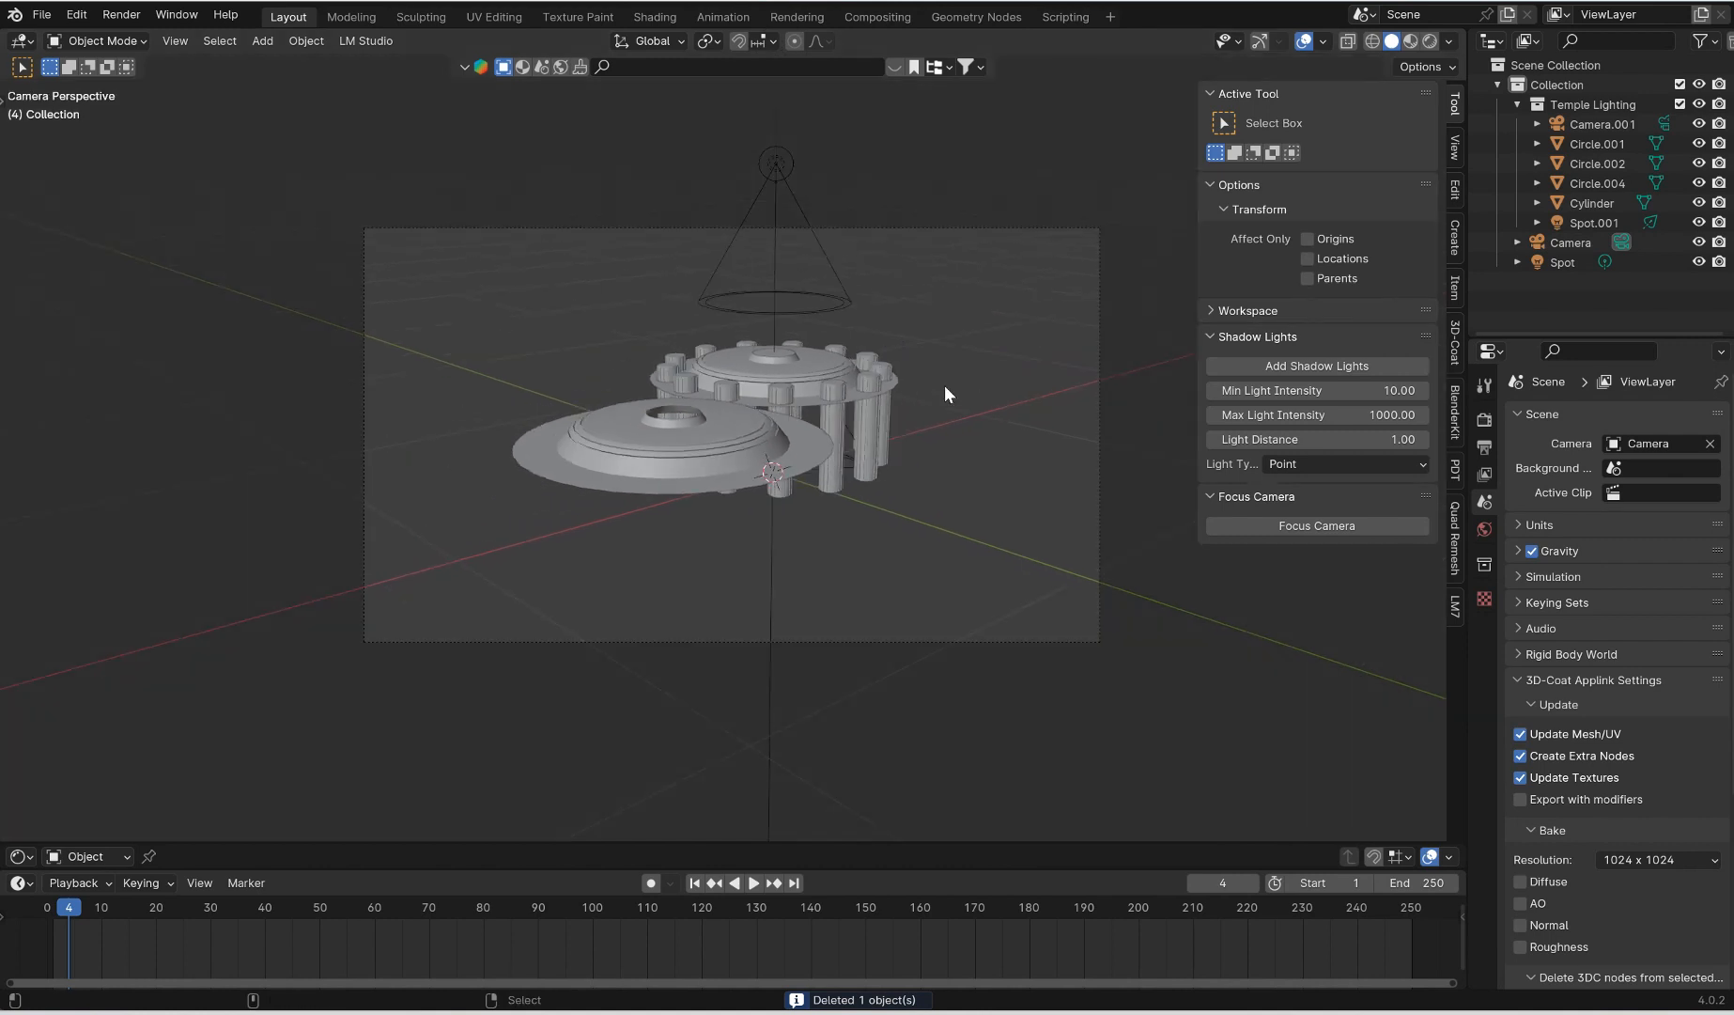
{"action": "scroll", "coordinate": [943, 354], "scroll_direction": "up", "scroll_amount": 2}
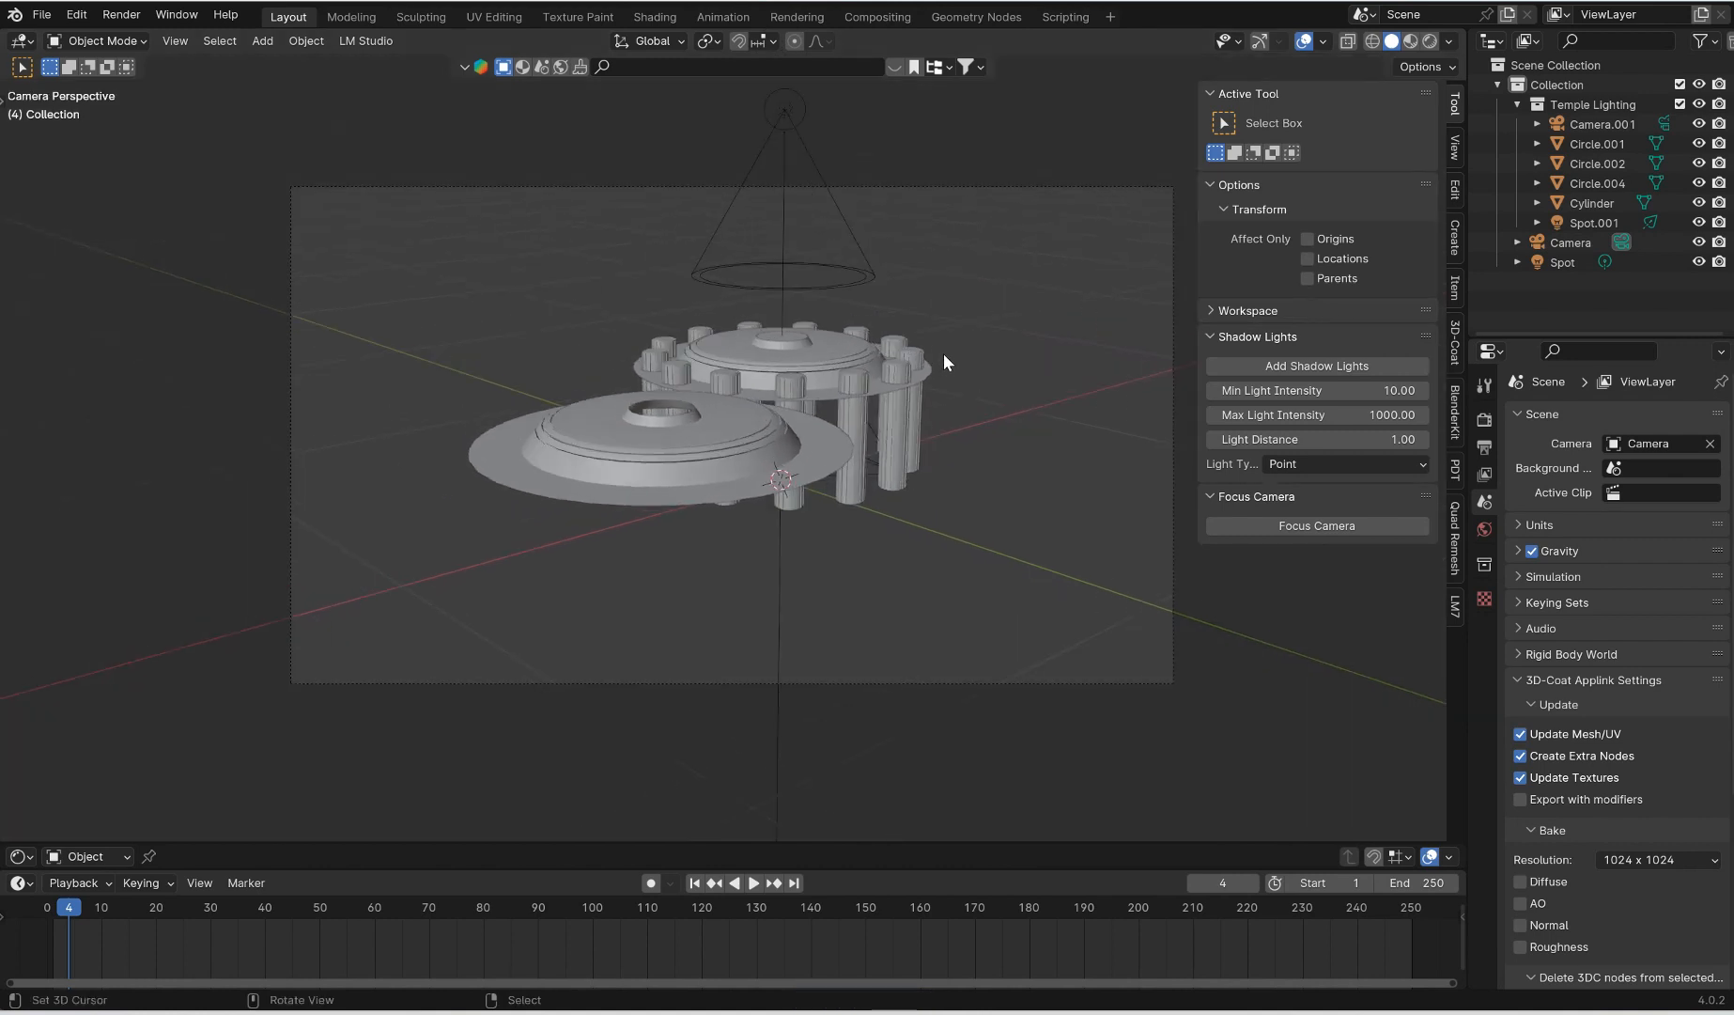
{"action": "scroll", "coordinate": [944, 353], "scroll_direction": "up", "scroll_amount": 2}
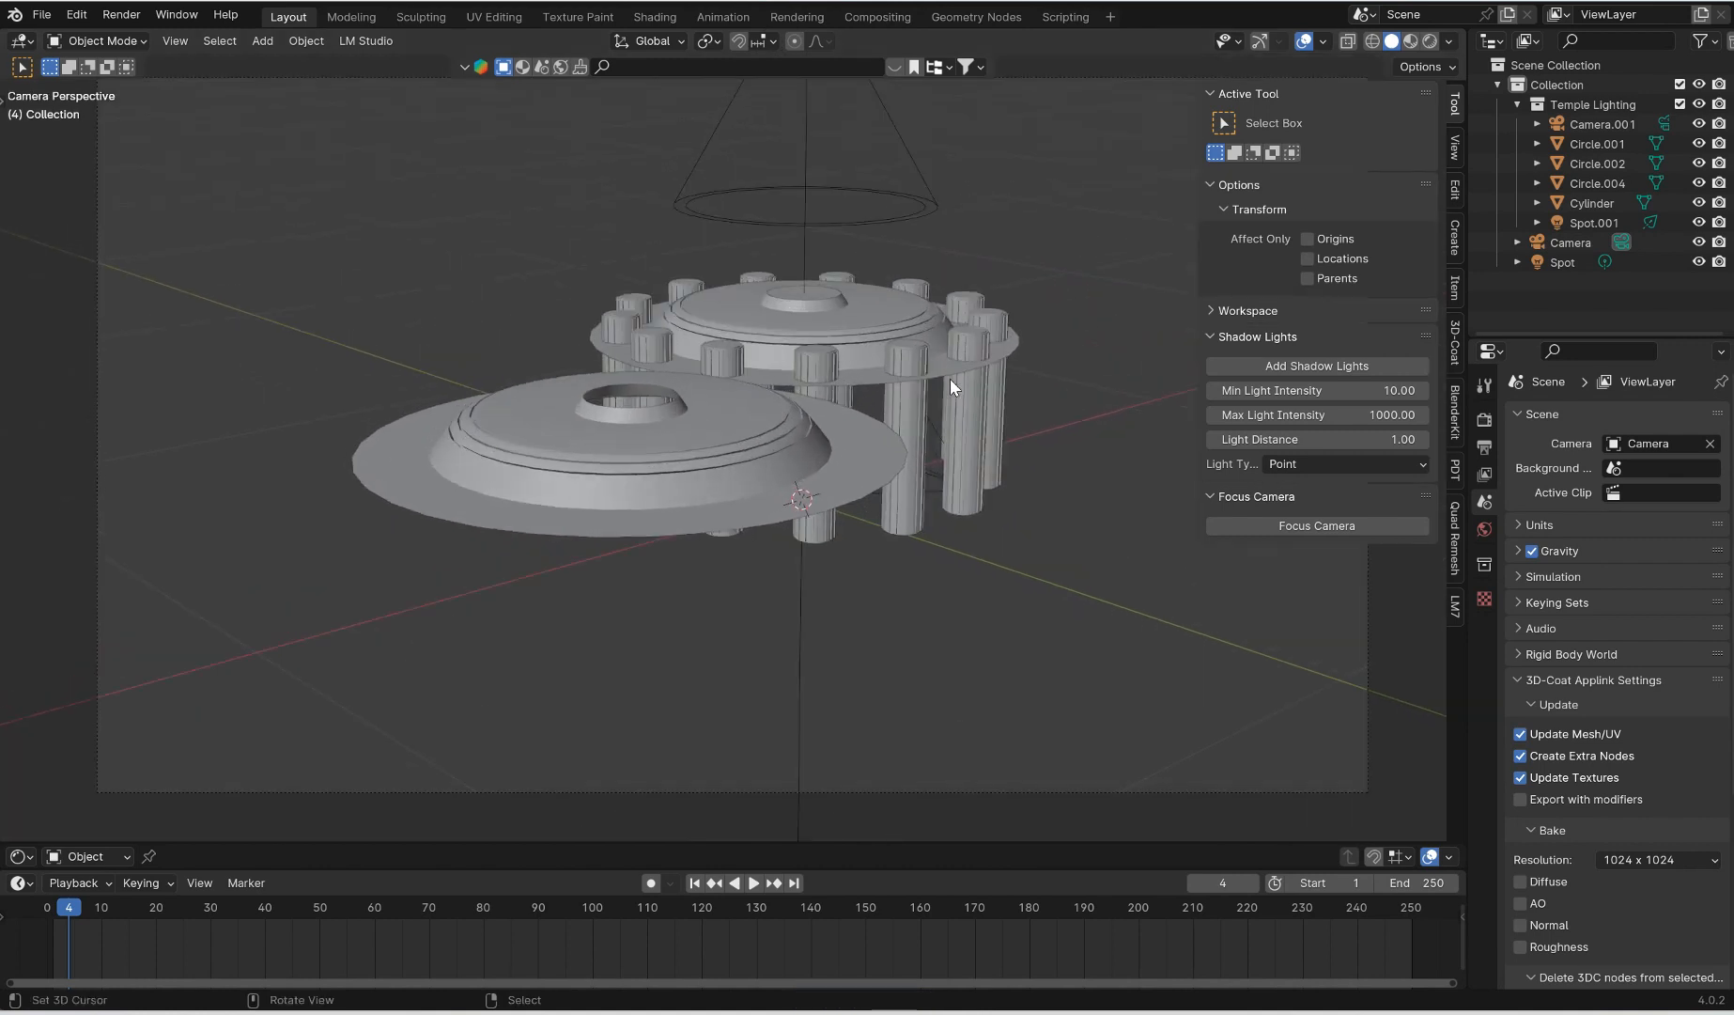
Switch the viewport to rendered shading and use a Sky Texture as the world background colour
{"action": "left_click", "coordinate": [1428, 41]}
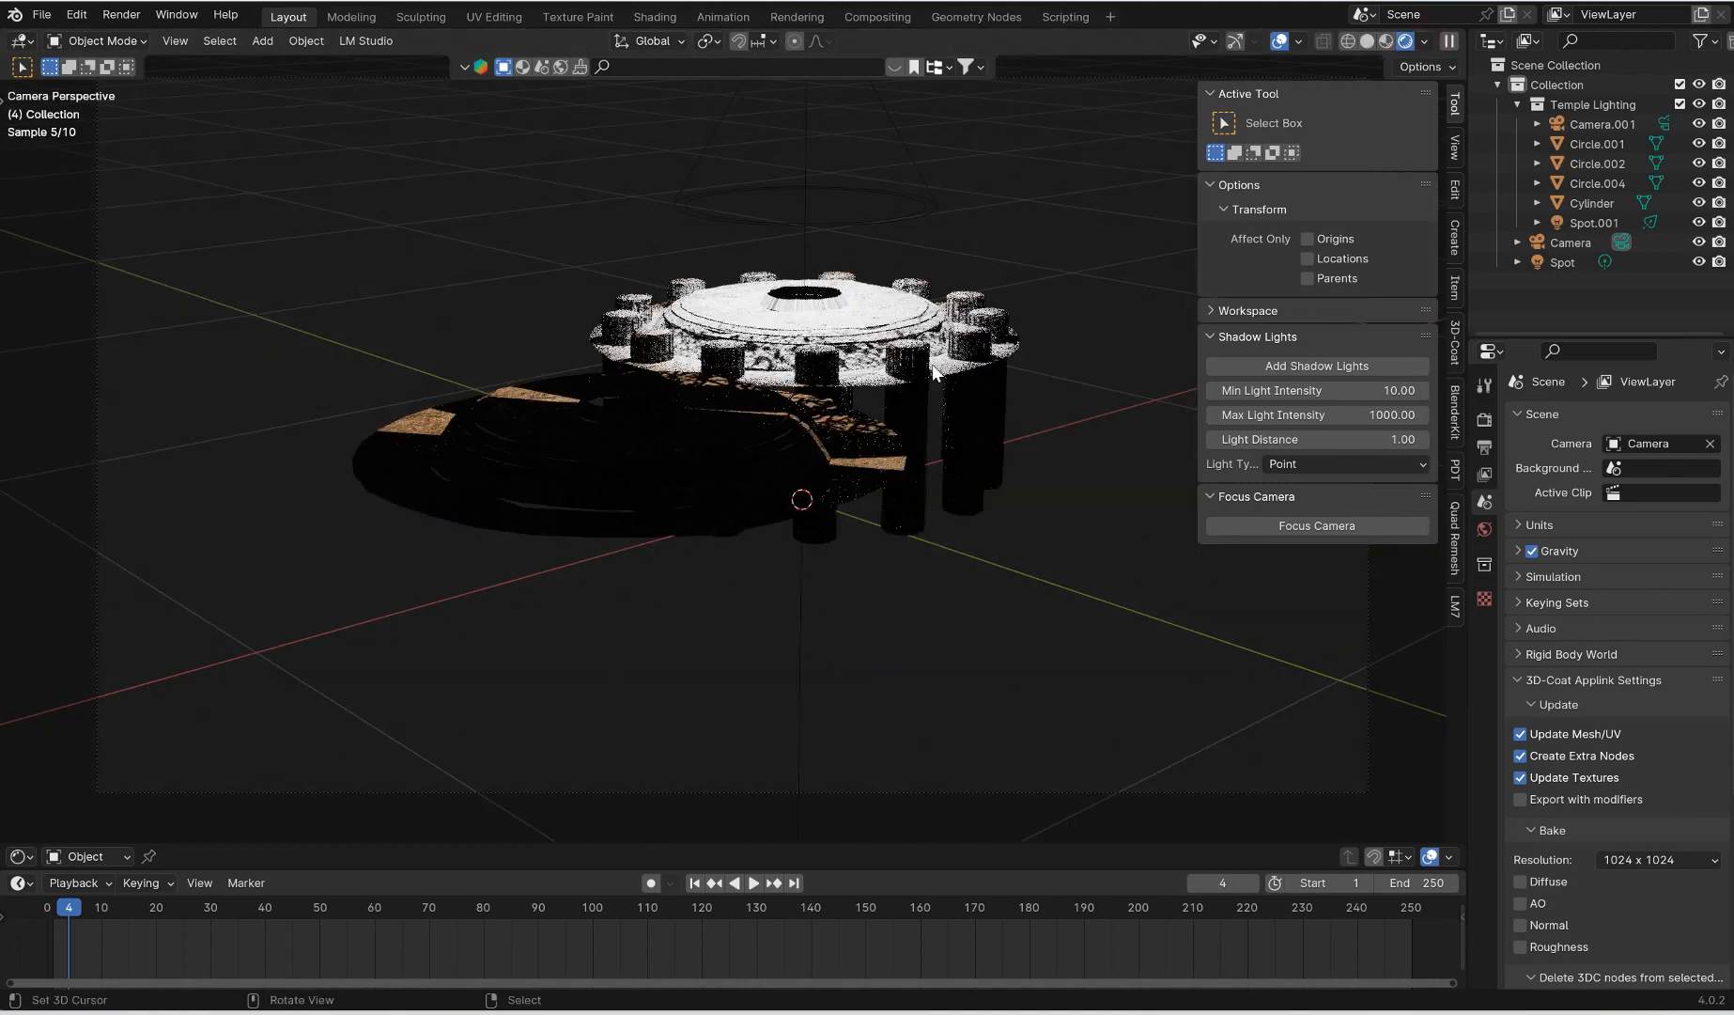
{"action": "left_click", "coordinate": [806, 202]}
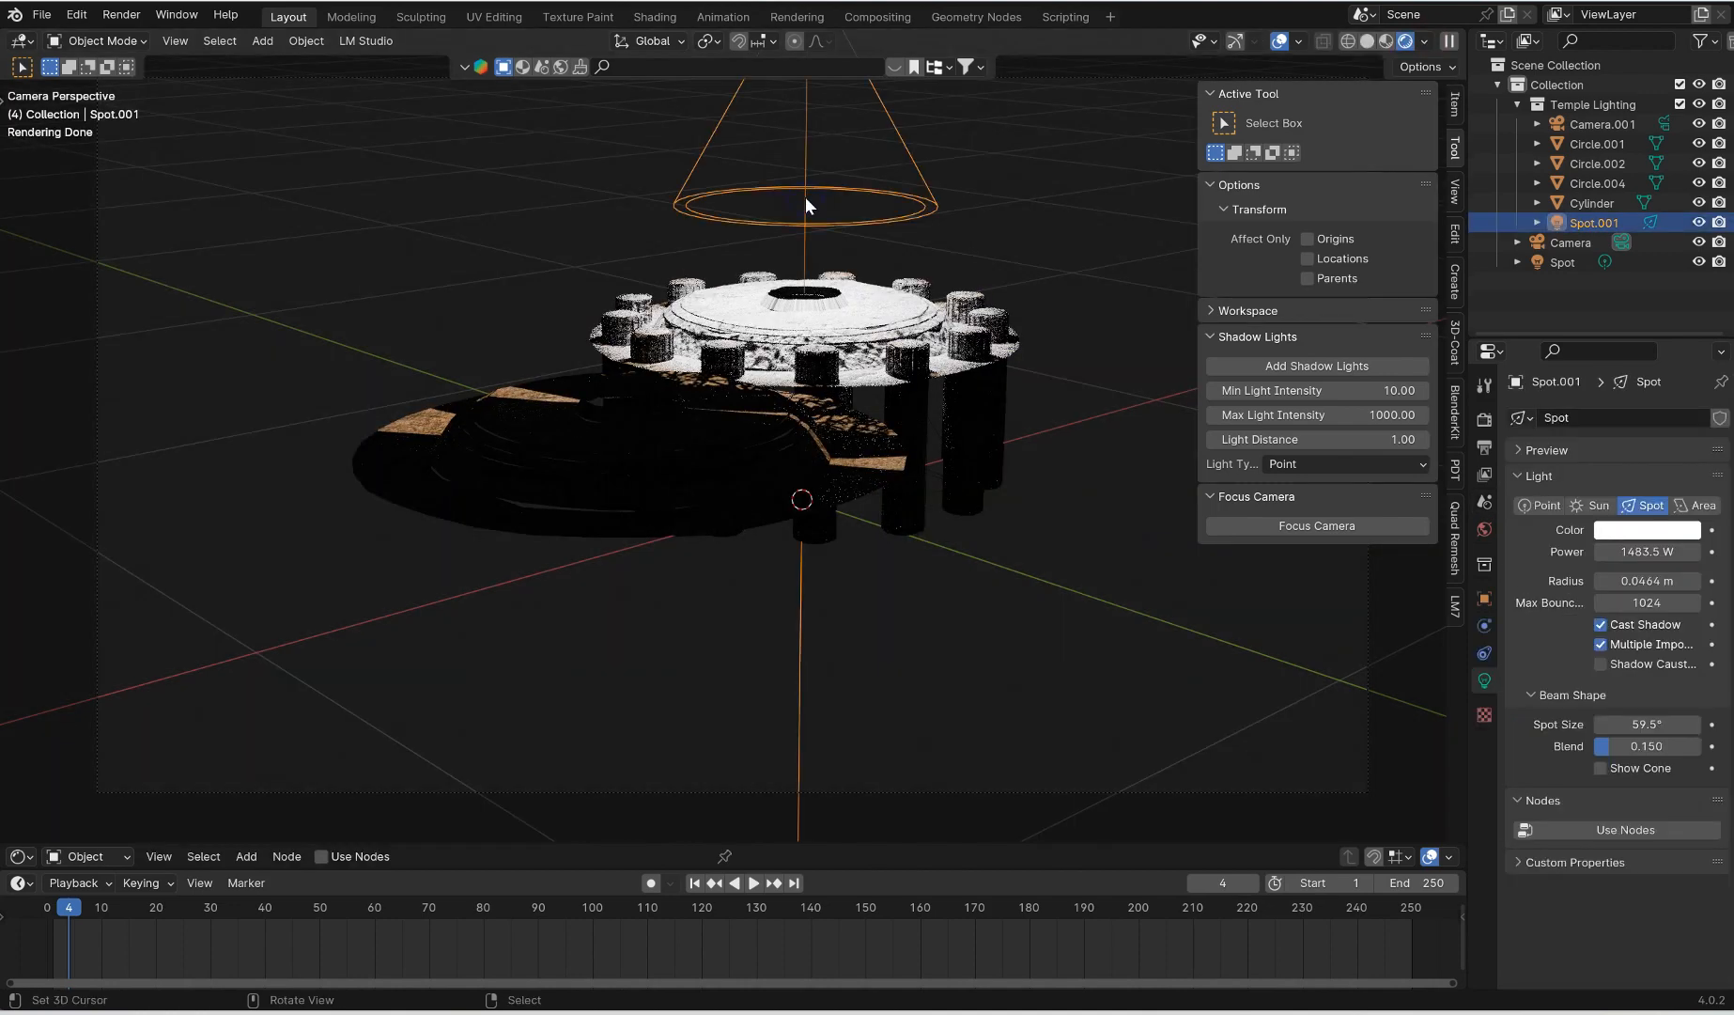
{"action": "left_click", "coordinate": [1484, 528]}
{"action": "left_click", "coordinate": [1603, 540]}
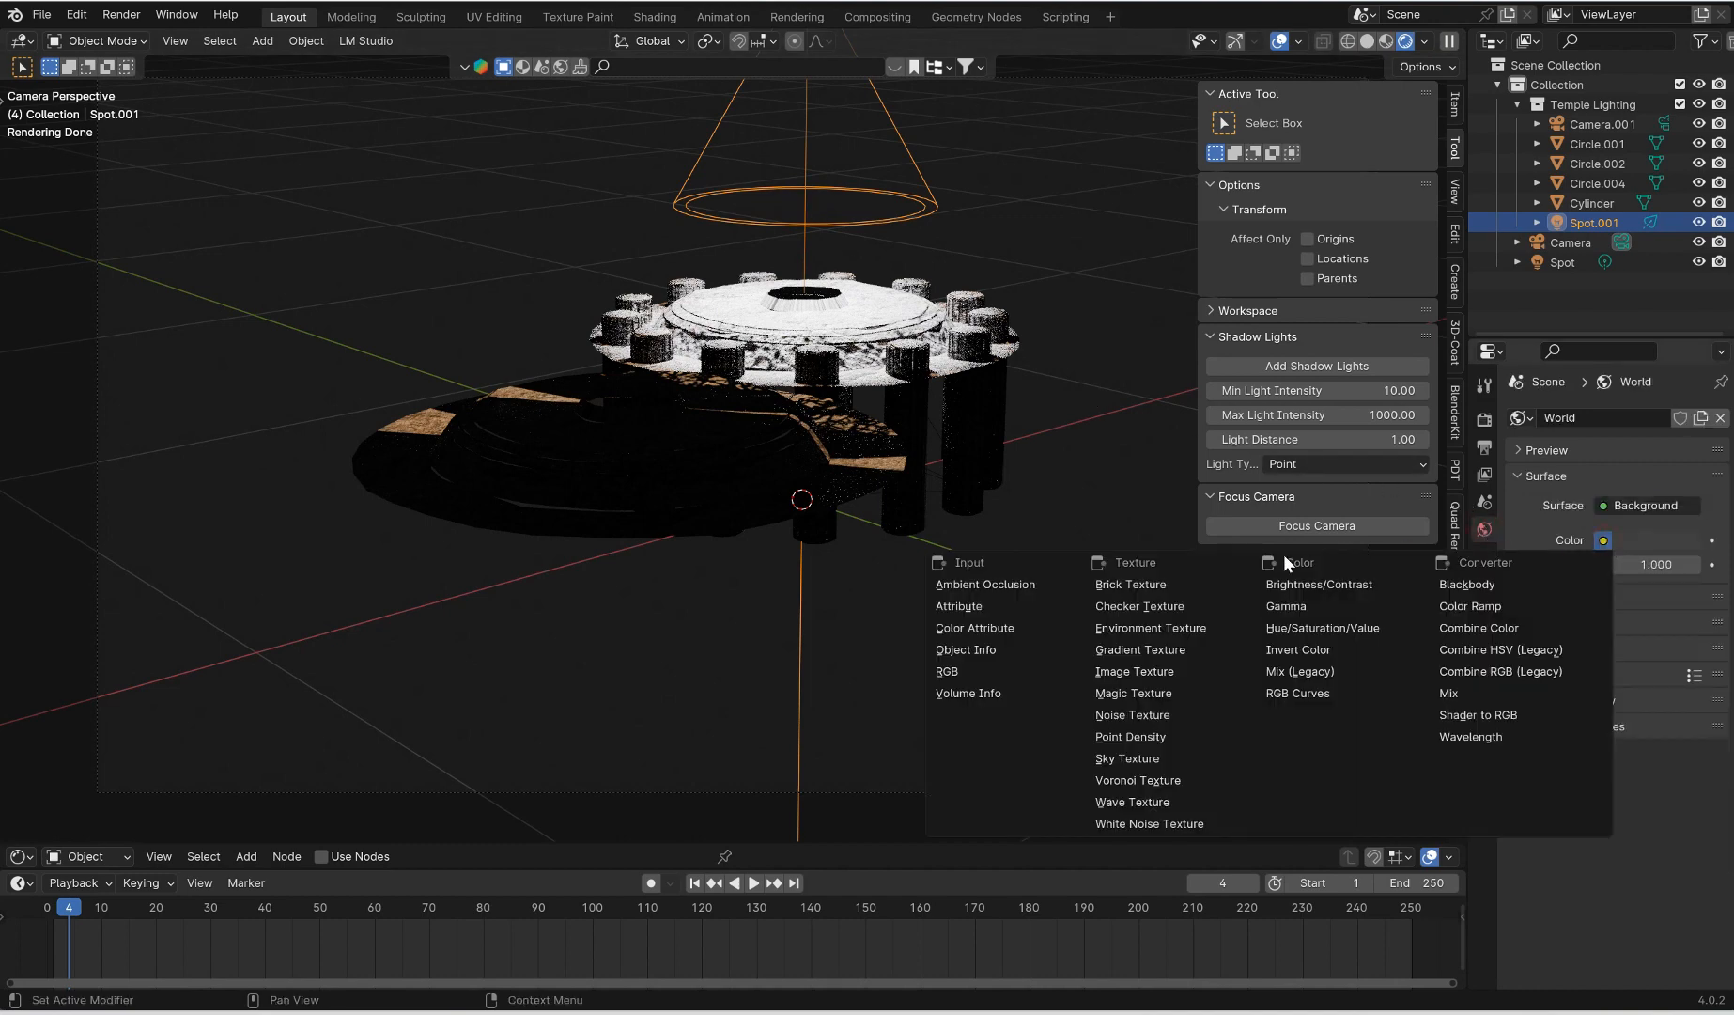
{"action": "left_click", "coordinate": [1153, 755]}
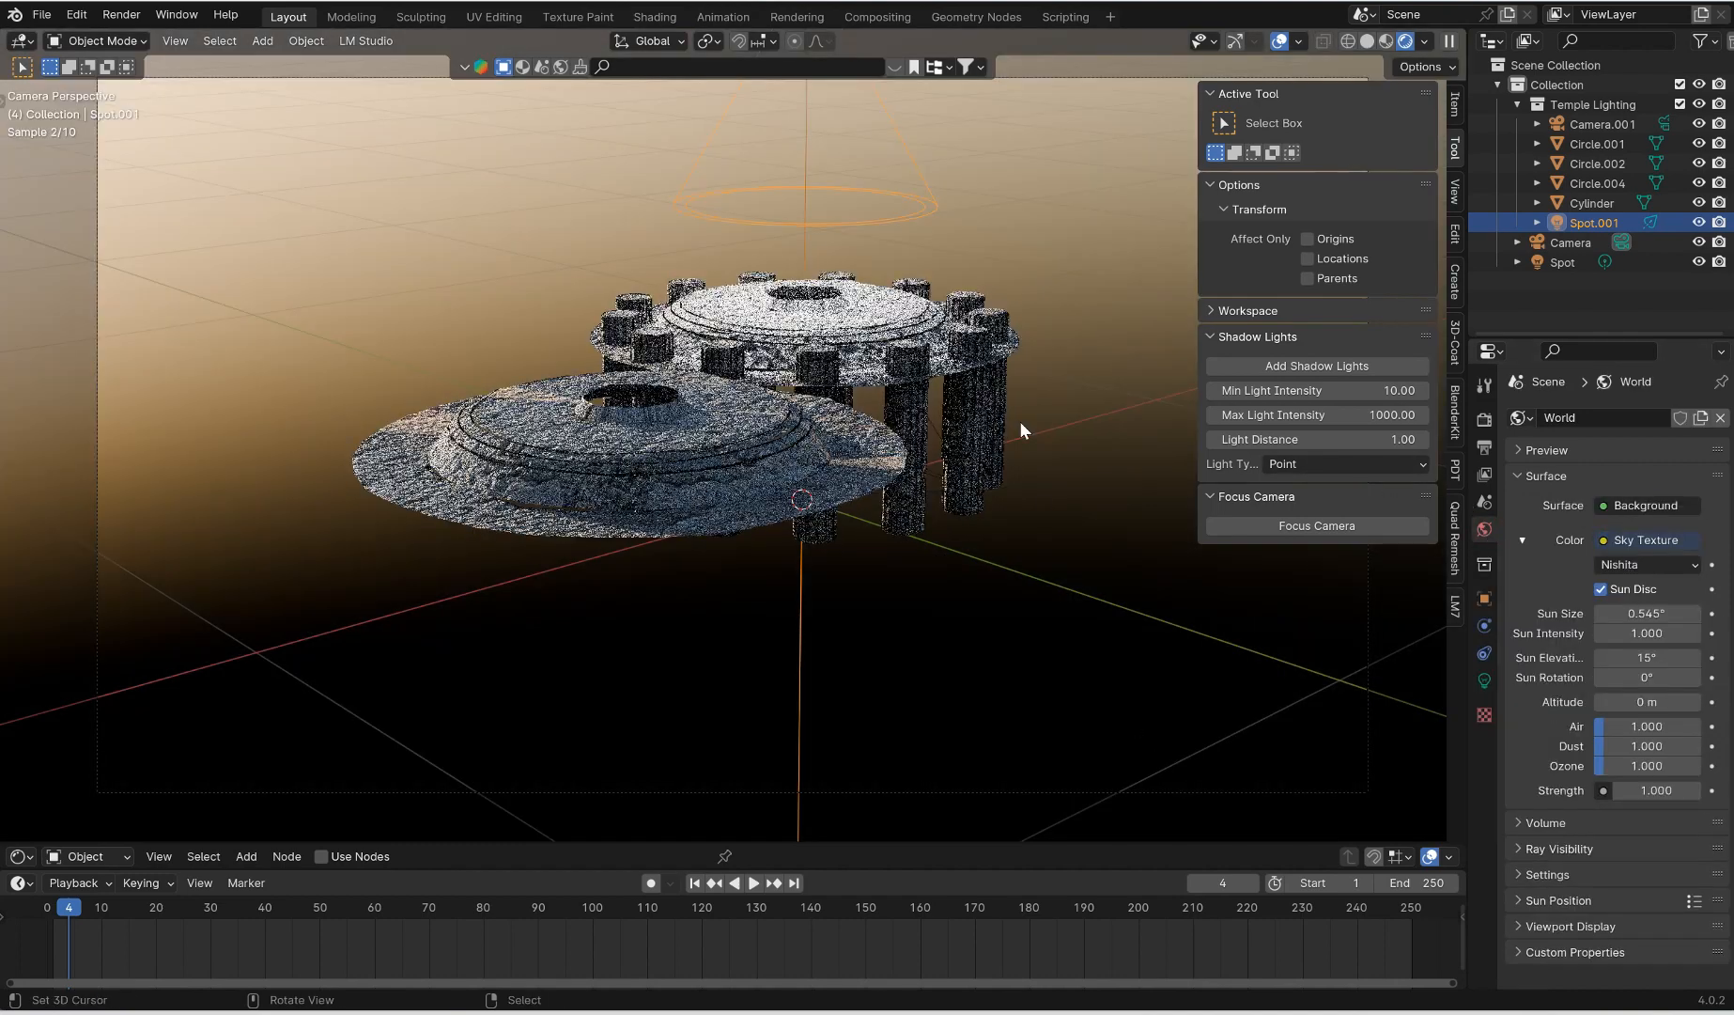
Duplicate the front disc and place the copy on the other side of the temple, overlapping the first disc
{"action": "scroll", "coordinate": [1019, 421], "scroll_direction": "up", "scroll_amount": 3}
{"action": "left_click", "coordinate": [768, 427]}
{"action": "scroll", "coordinate": [769, 426], "scroll_direction": "down", "scroll_amount": 3}
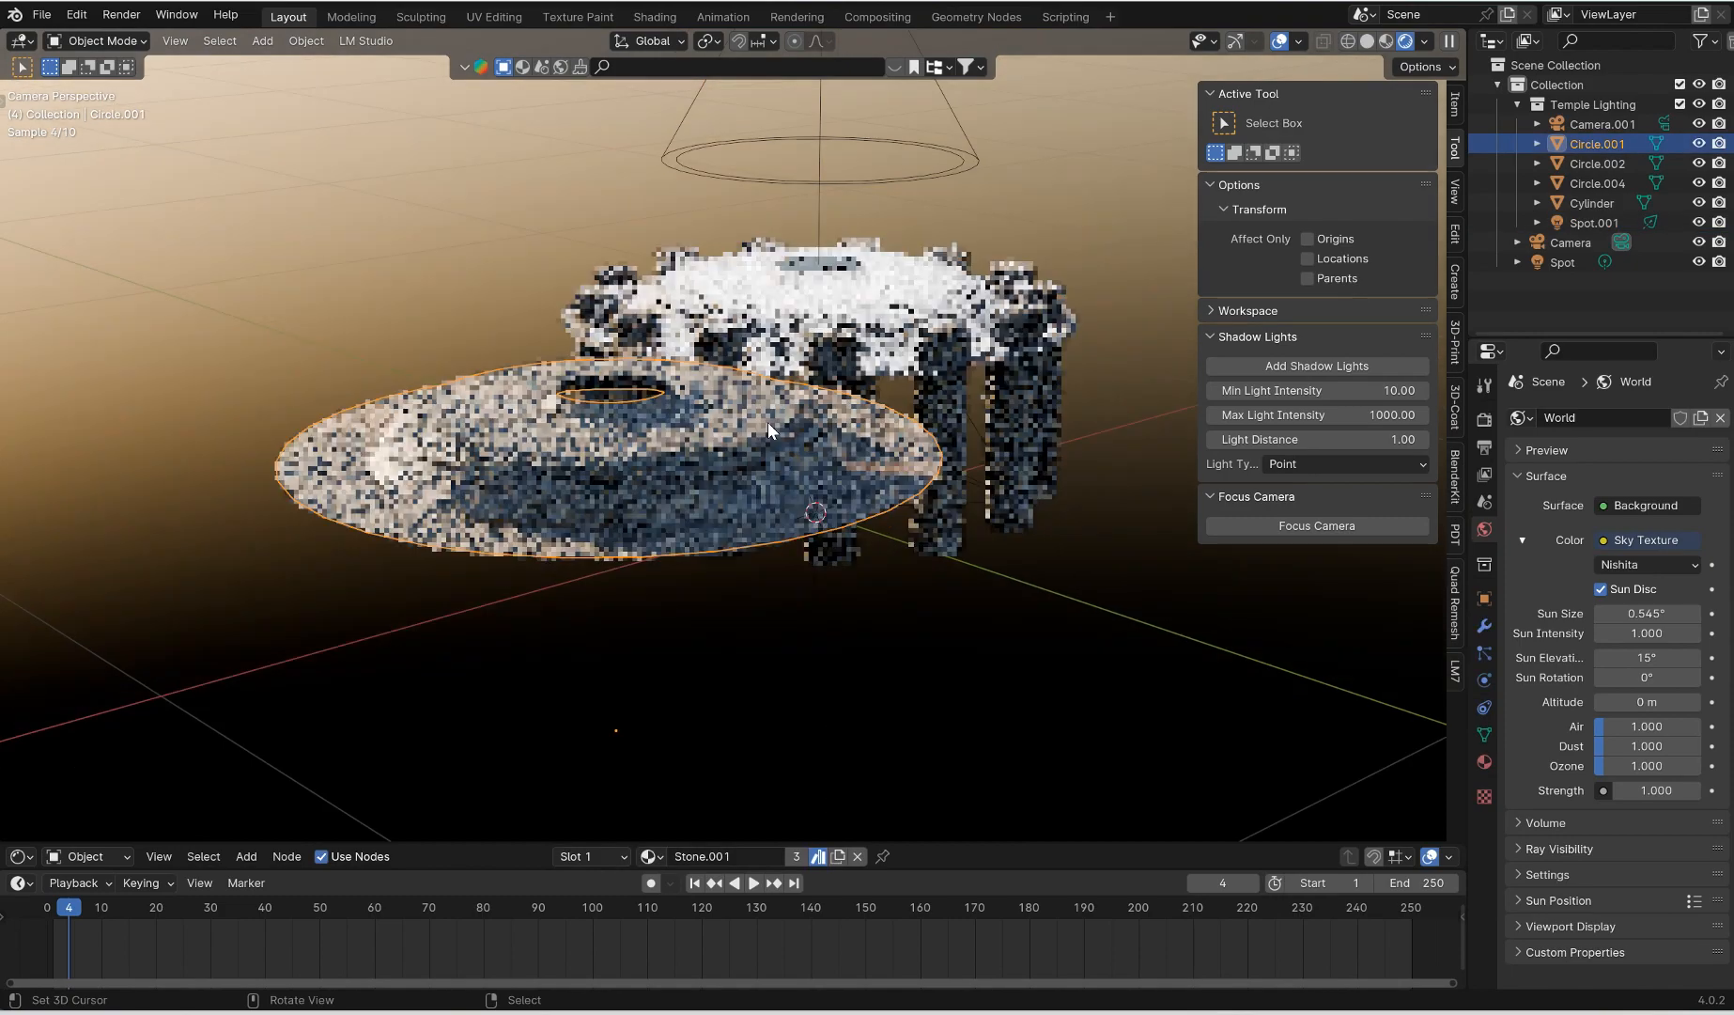
{"action": "key", "text": "shift+d"}
{"action": "left_click", "coordinate": [1320, 526]}
Select the scene camera and apply Focus Camera
{"action": "left_click", "coordinate": [1320, 526]}
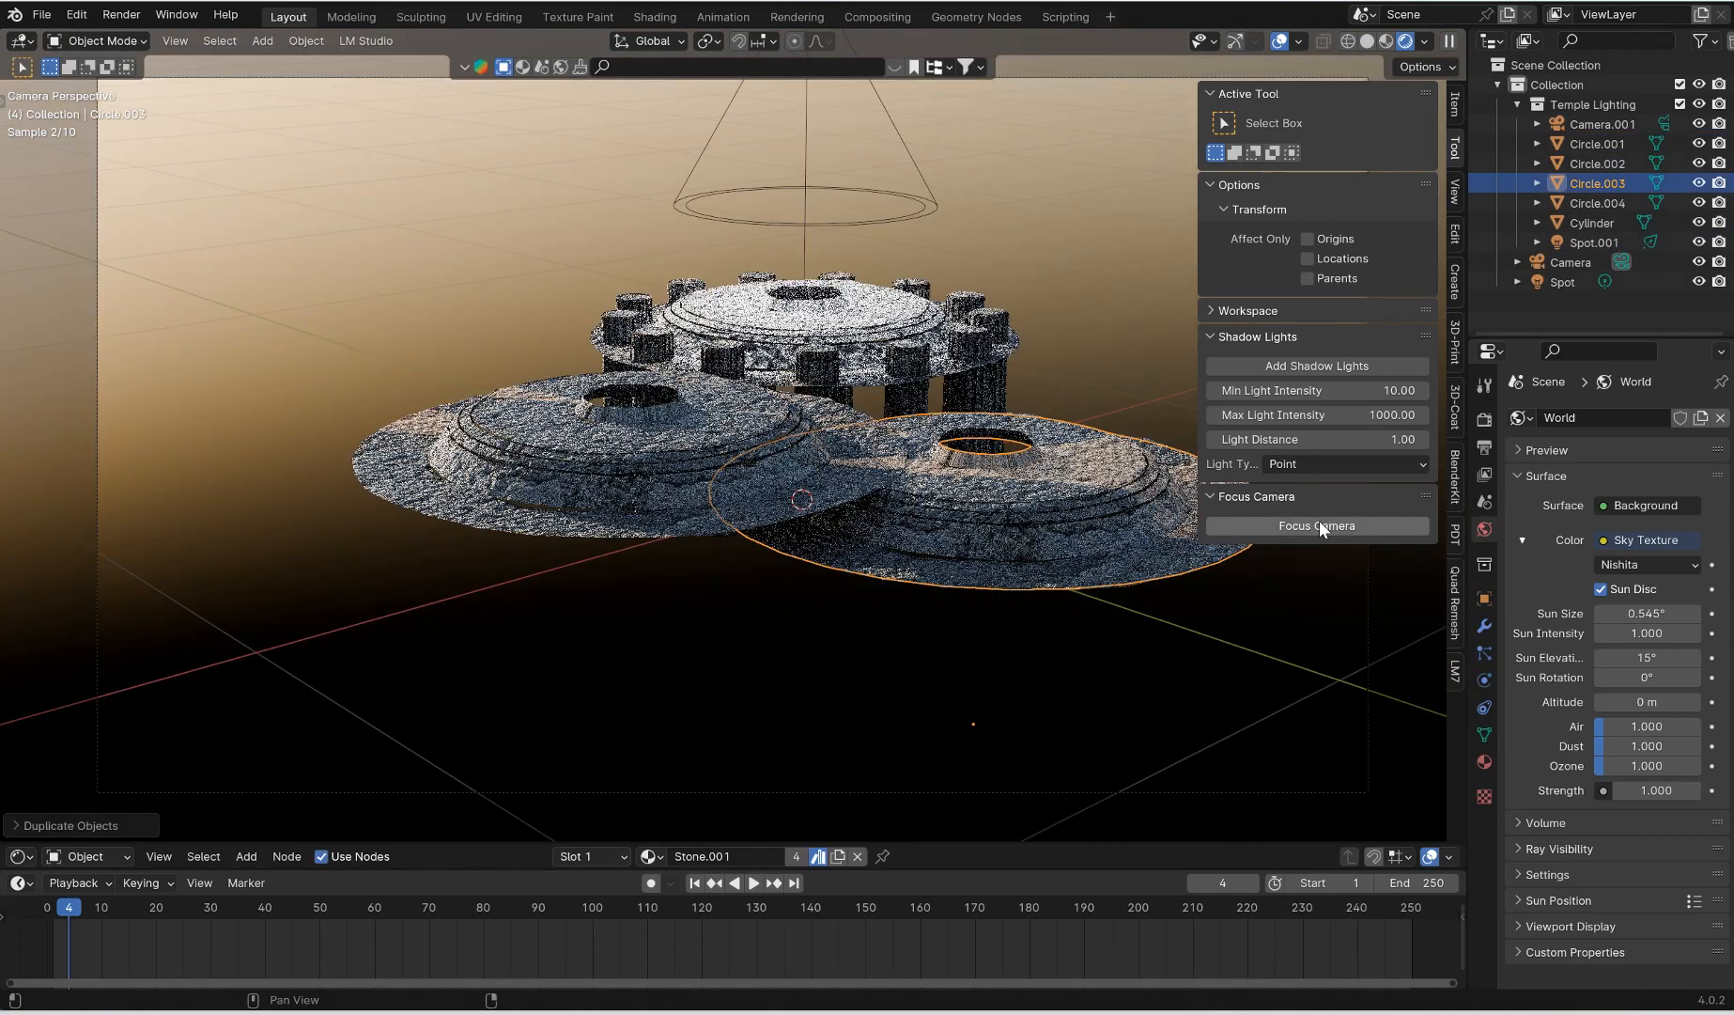
{"action": "left_click", "coordinate": [1090, 791]}
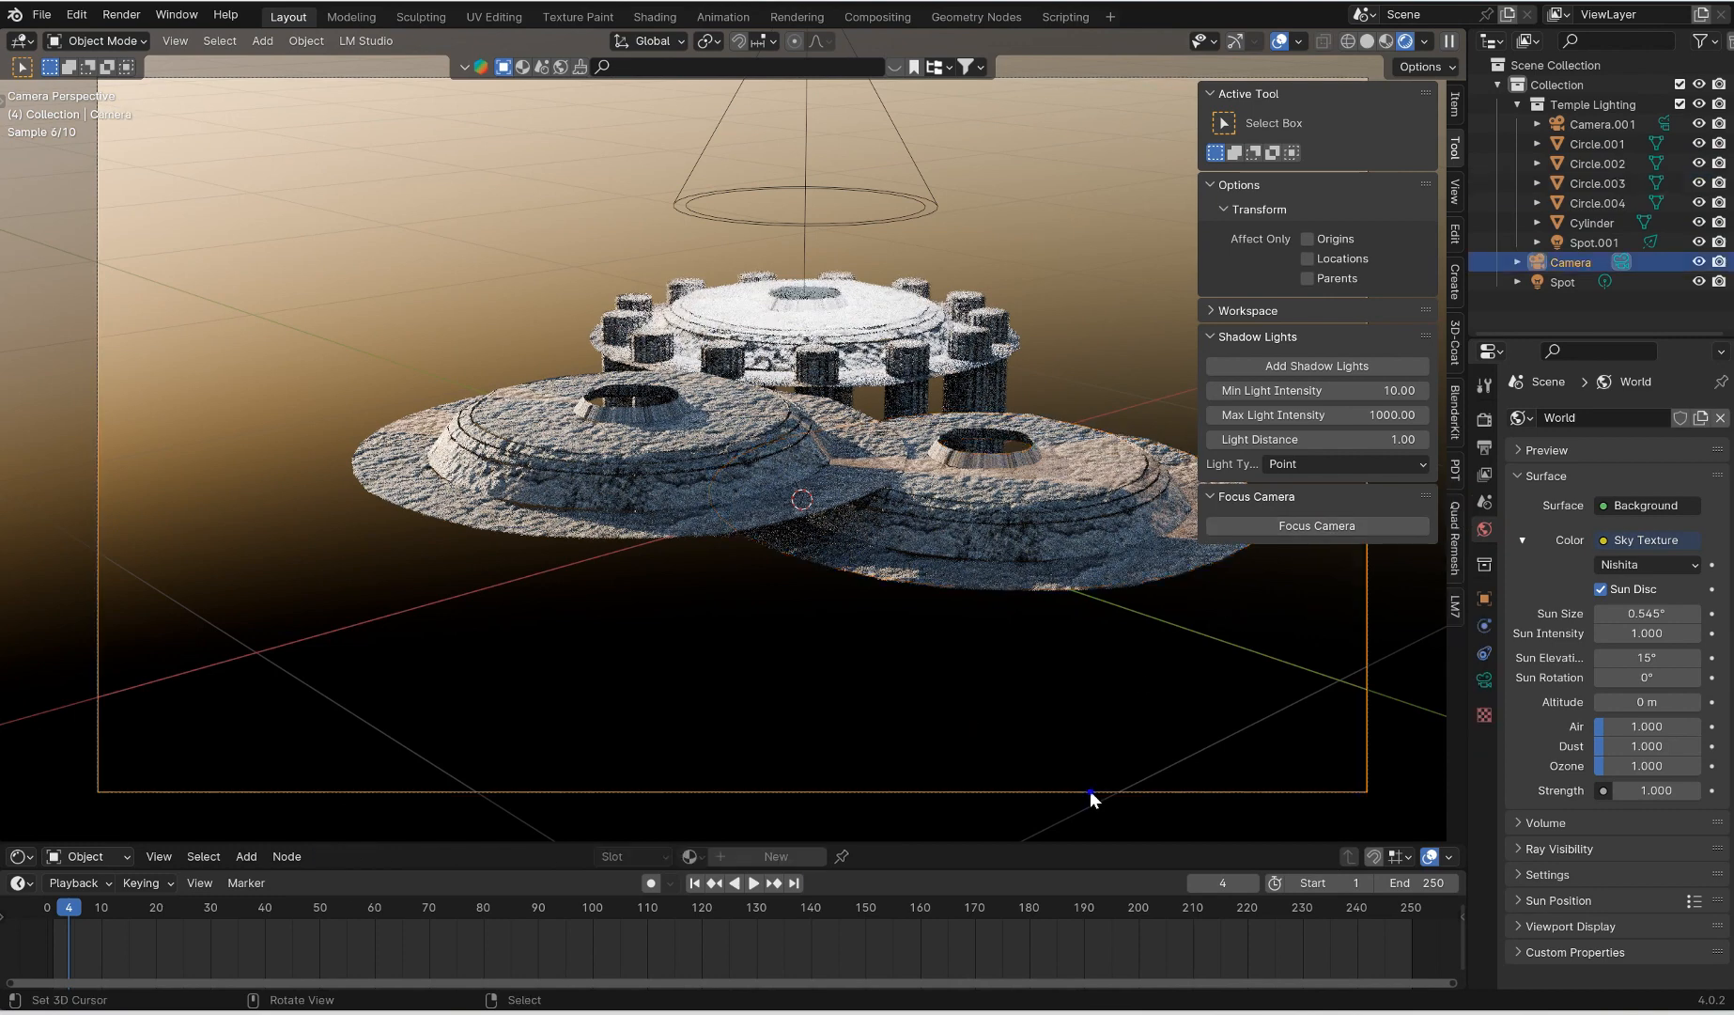
{"action": "left_click", "coordinate": [1312, 522]}
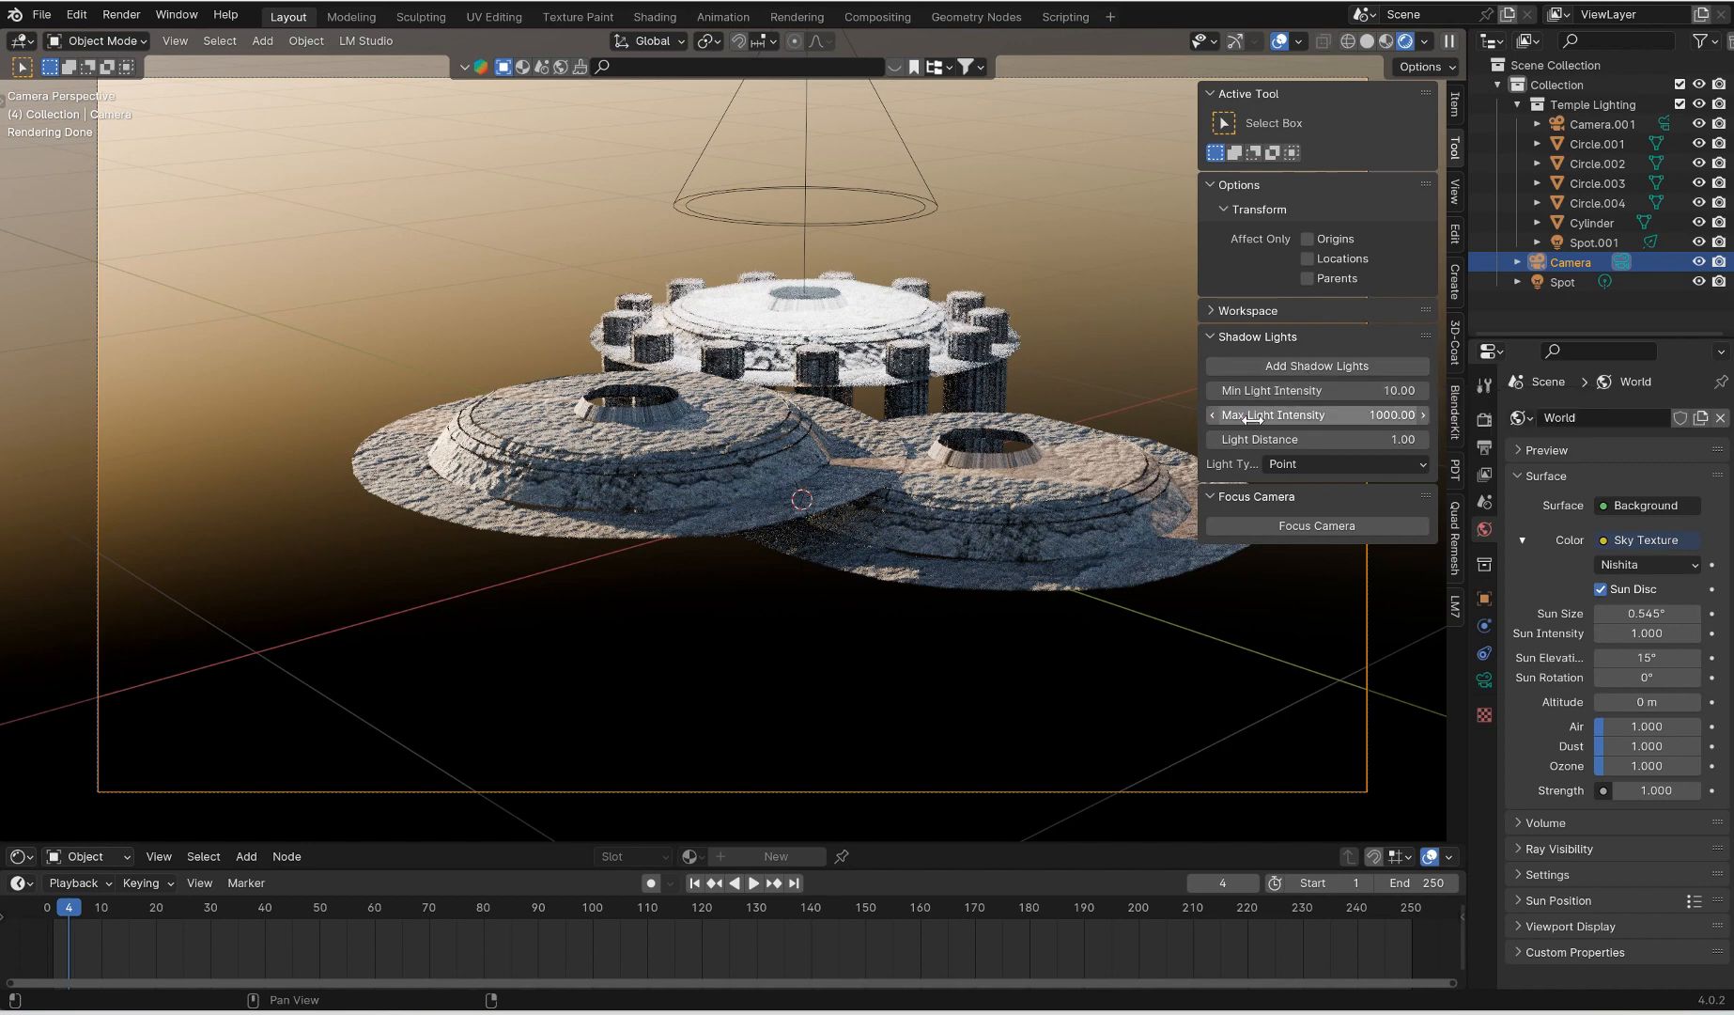
Set the shadow lights' distance to 3.82 and add Point shadow lights to the scene
{"action": "left_click_drag", "start_coordinate": [1315, 438], "coordinate": [1334, 438]}
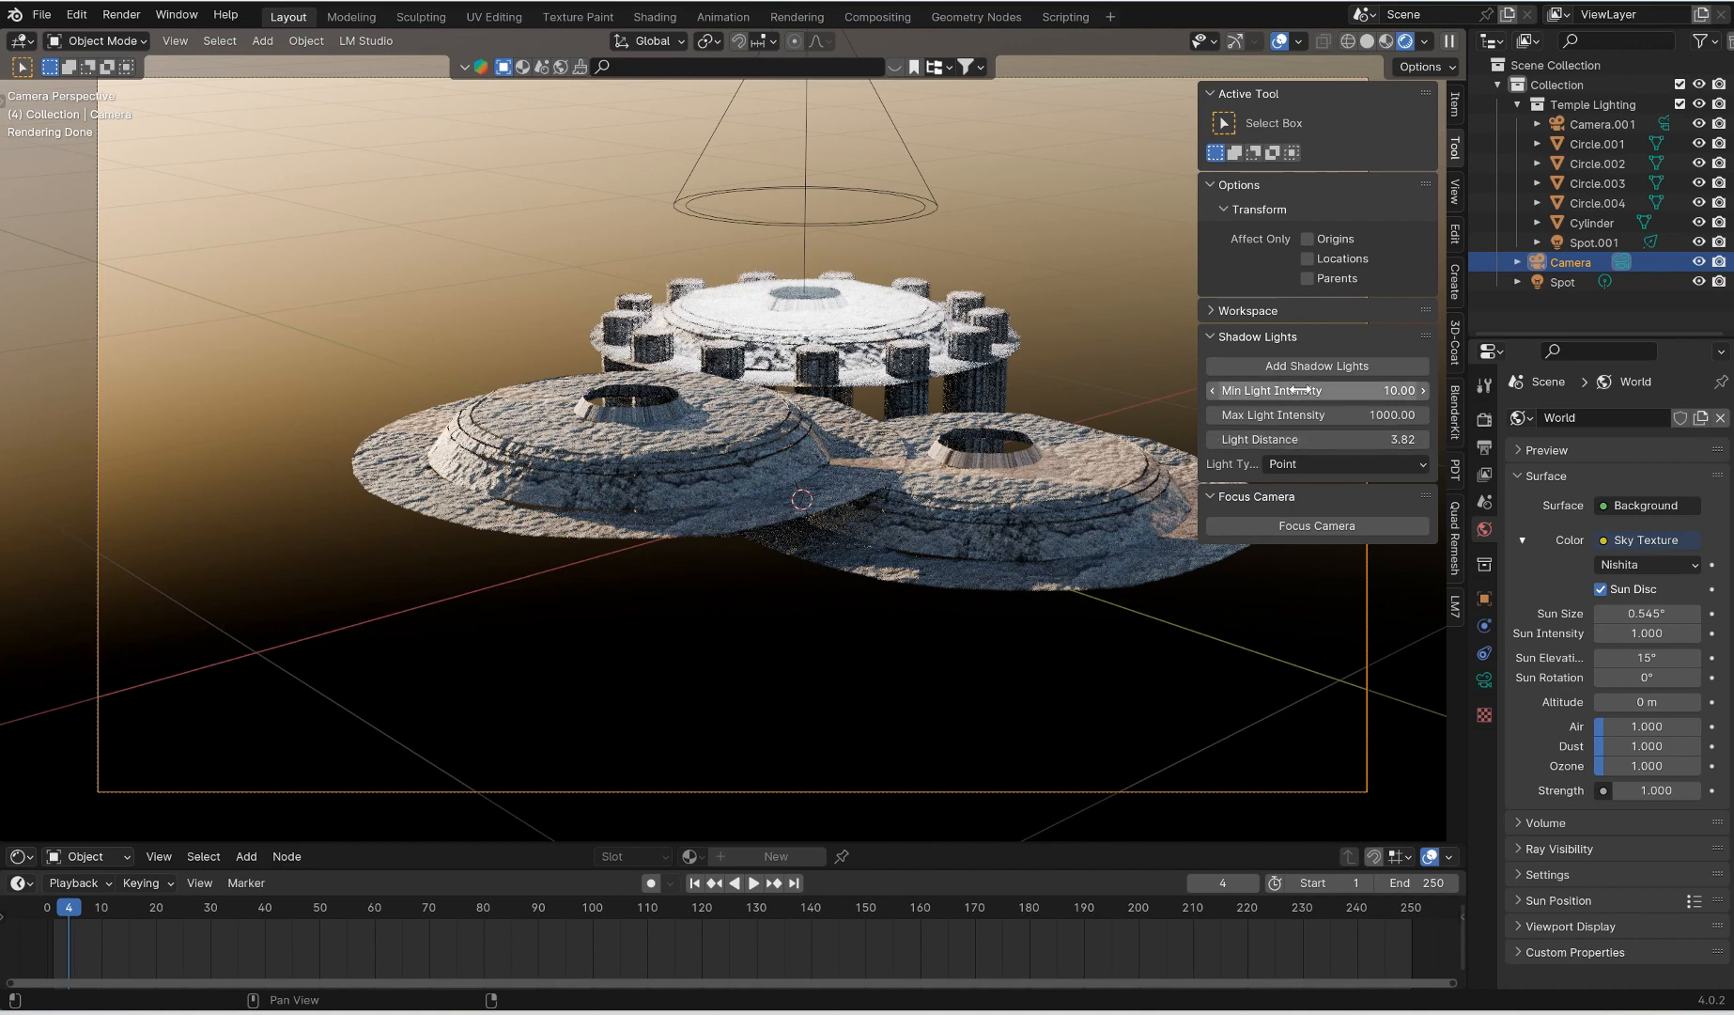
{"action": "left_click", "coordinate": [1326, 367]}
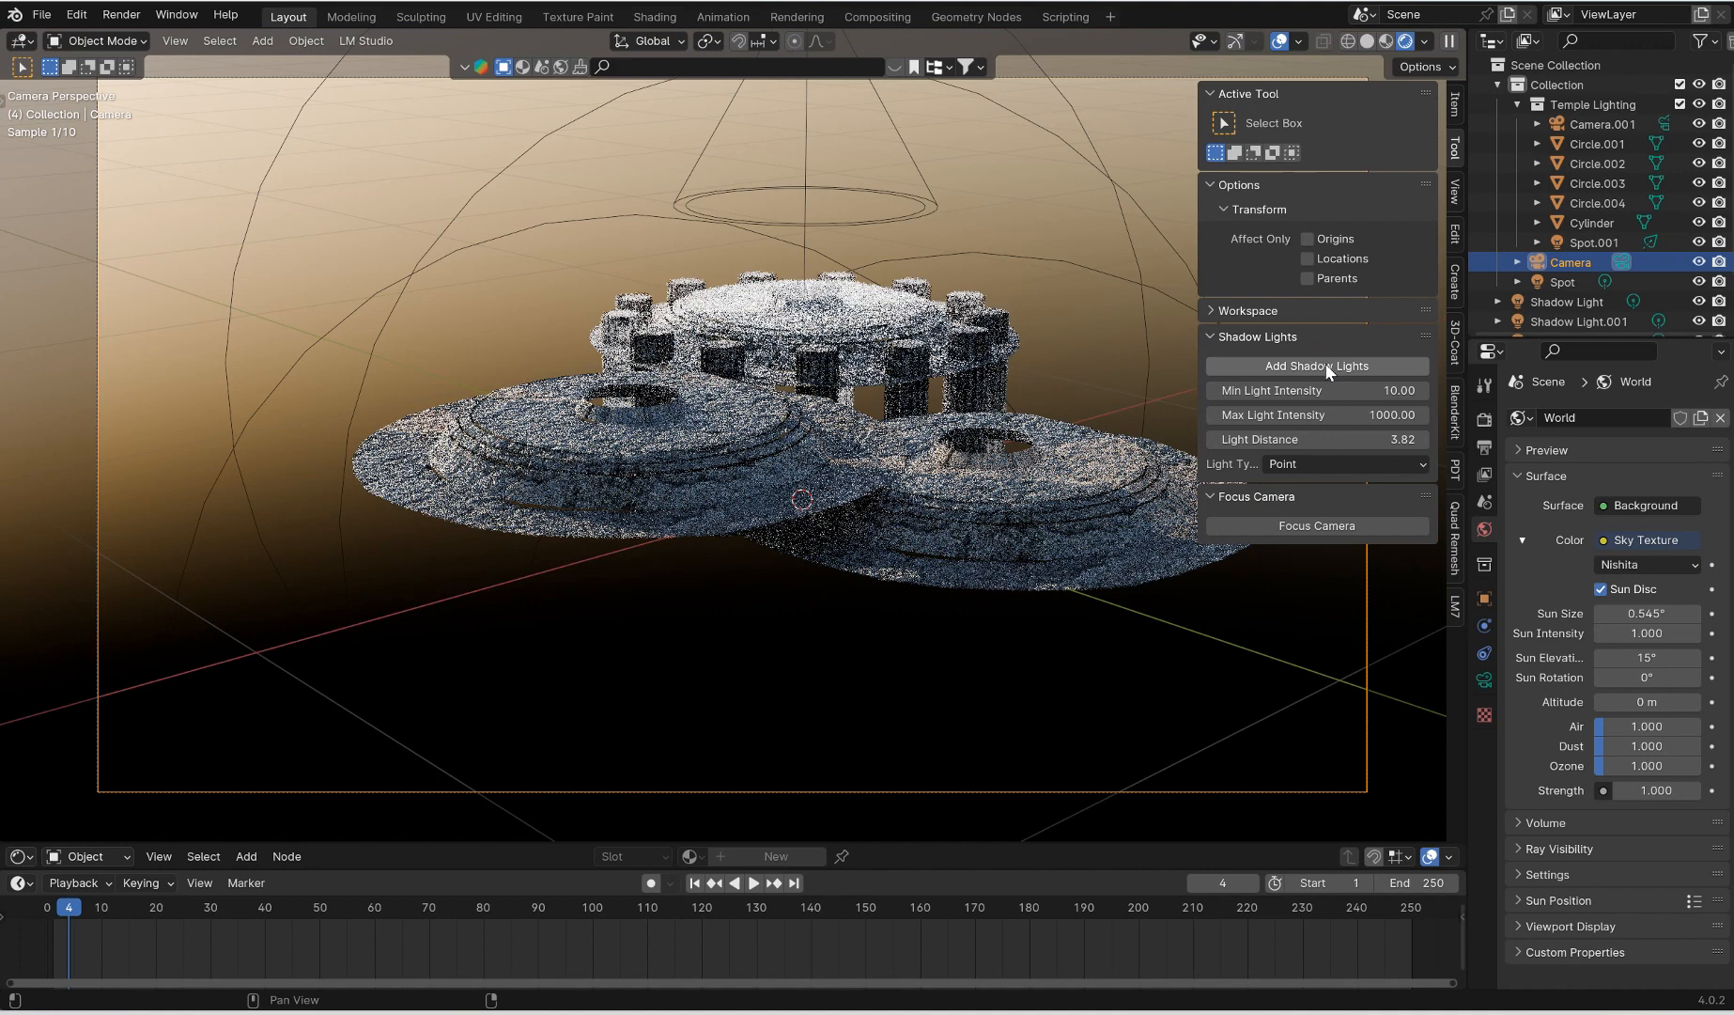
{"action": "scroll", "coordinate": [865, 216], "scroll_direction": "down", "scroll_amount": 3}
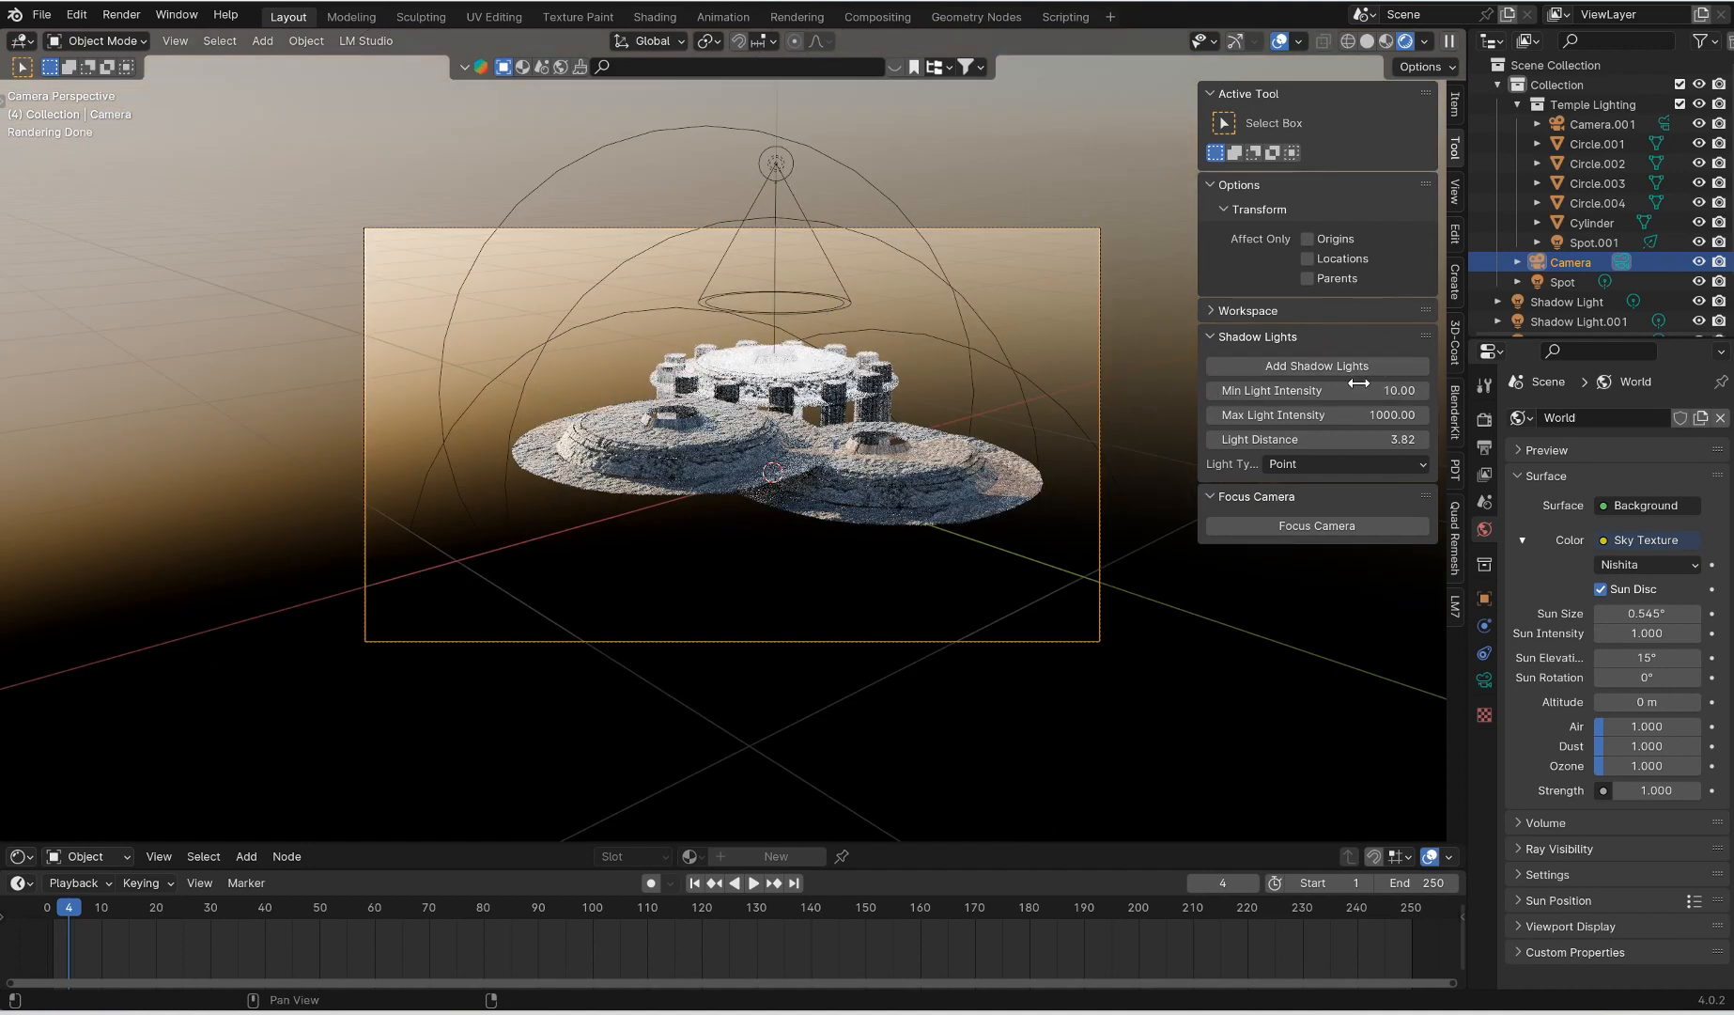
Raise the shadow lights' minimum intensity to 64.96 and add shadow lights again
{"action": "left_click", "coordinate": [1320, 464]}
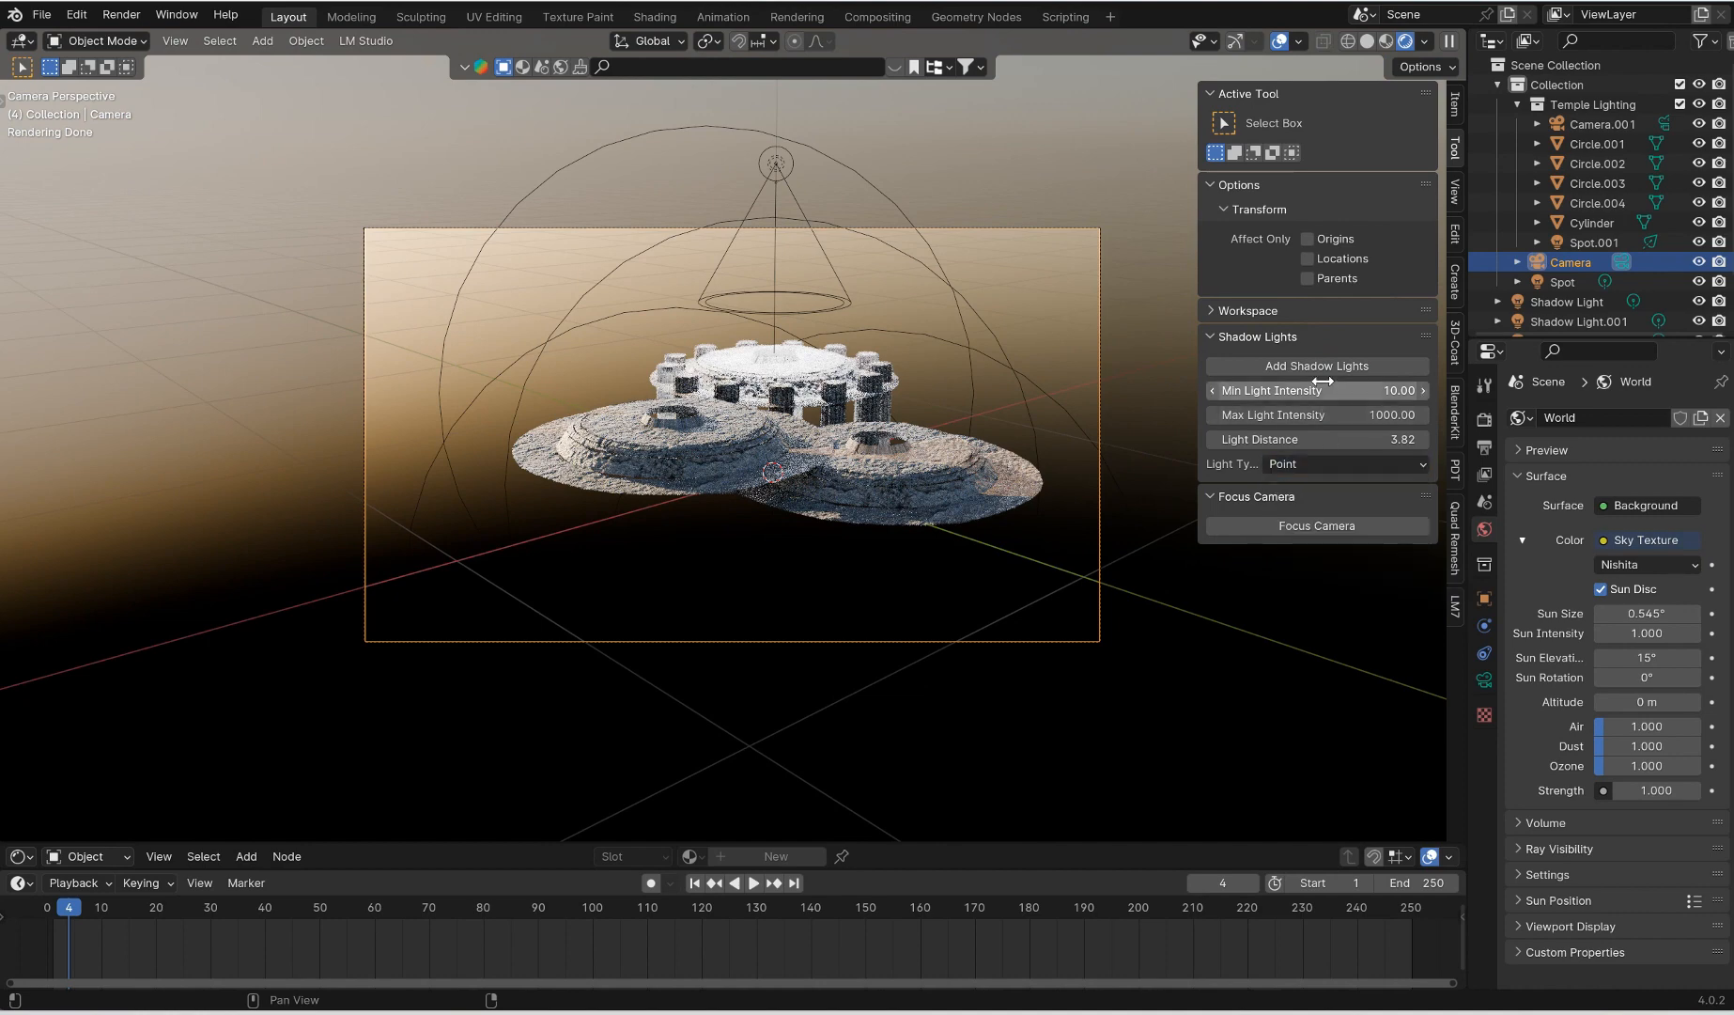
{"action": "left_click_drag", "start_coordinate": [1305, 391], "coordinate": [1362, 391]}
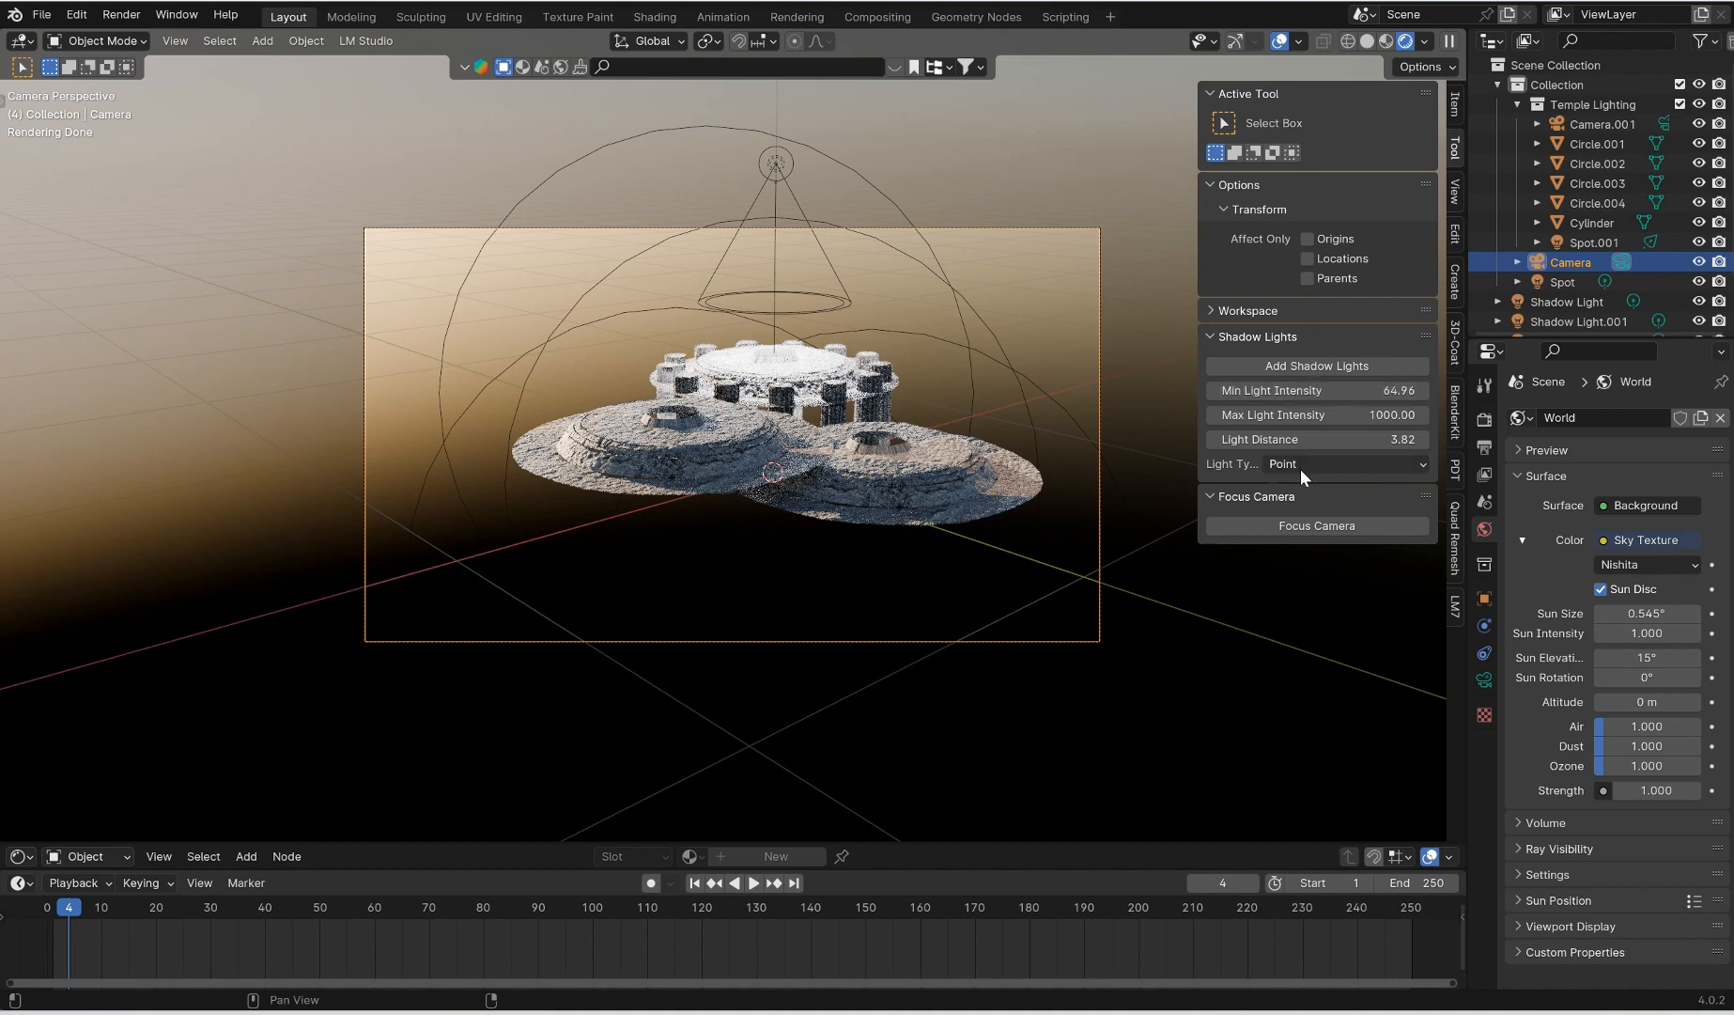
{"action": "left_click", "coordinate": [1315, 366]}
{"action": "scroll", "coordinate": [945, 311], "scroll_direction": "up", "scroll_amount": 3}
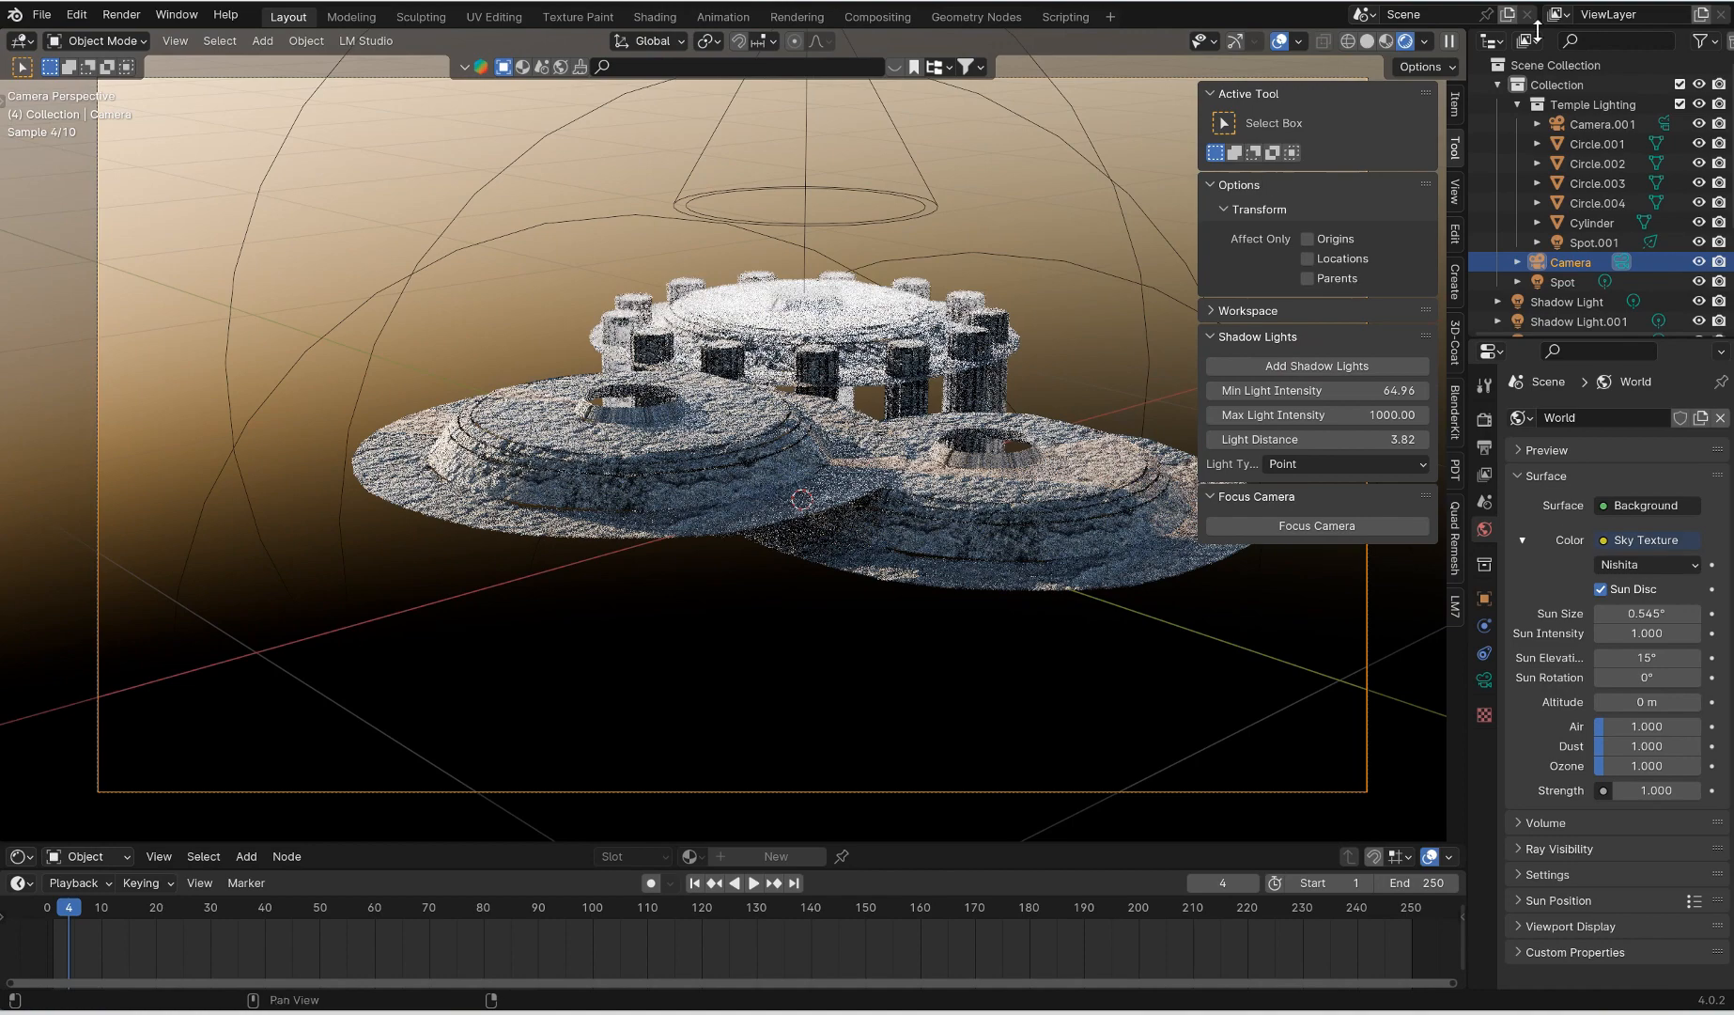
Examine where the shadow lights sit around the temple from several angles
{"action": "middle_click_drag", "start_coordinate": [1037, 310], "coordinate": [1218, 155]}
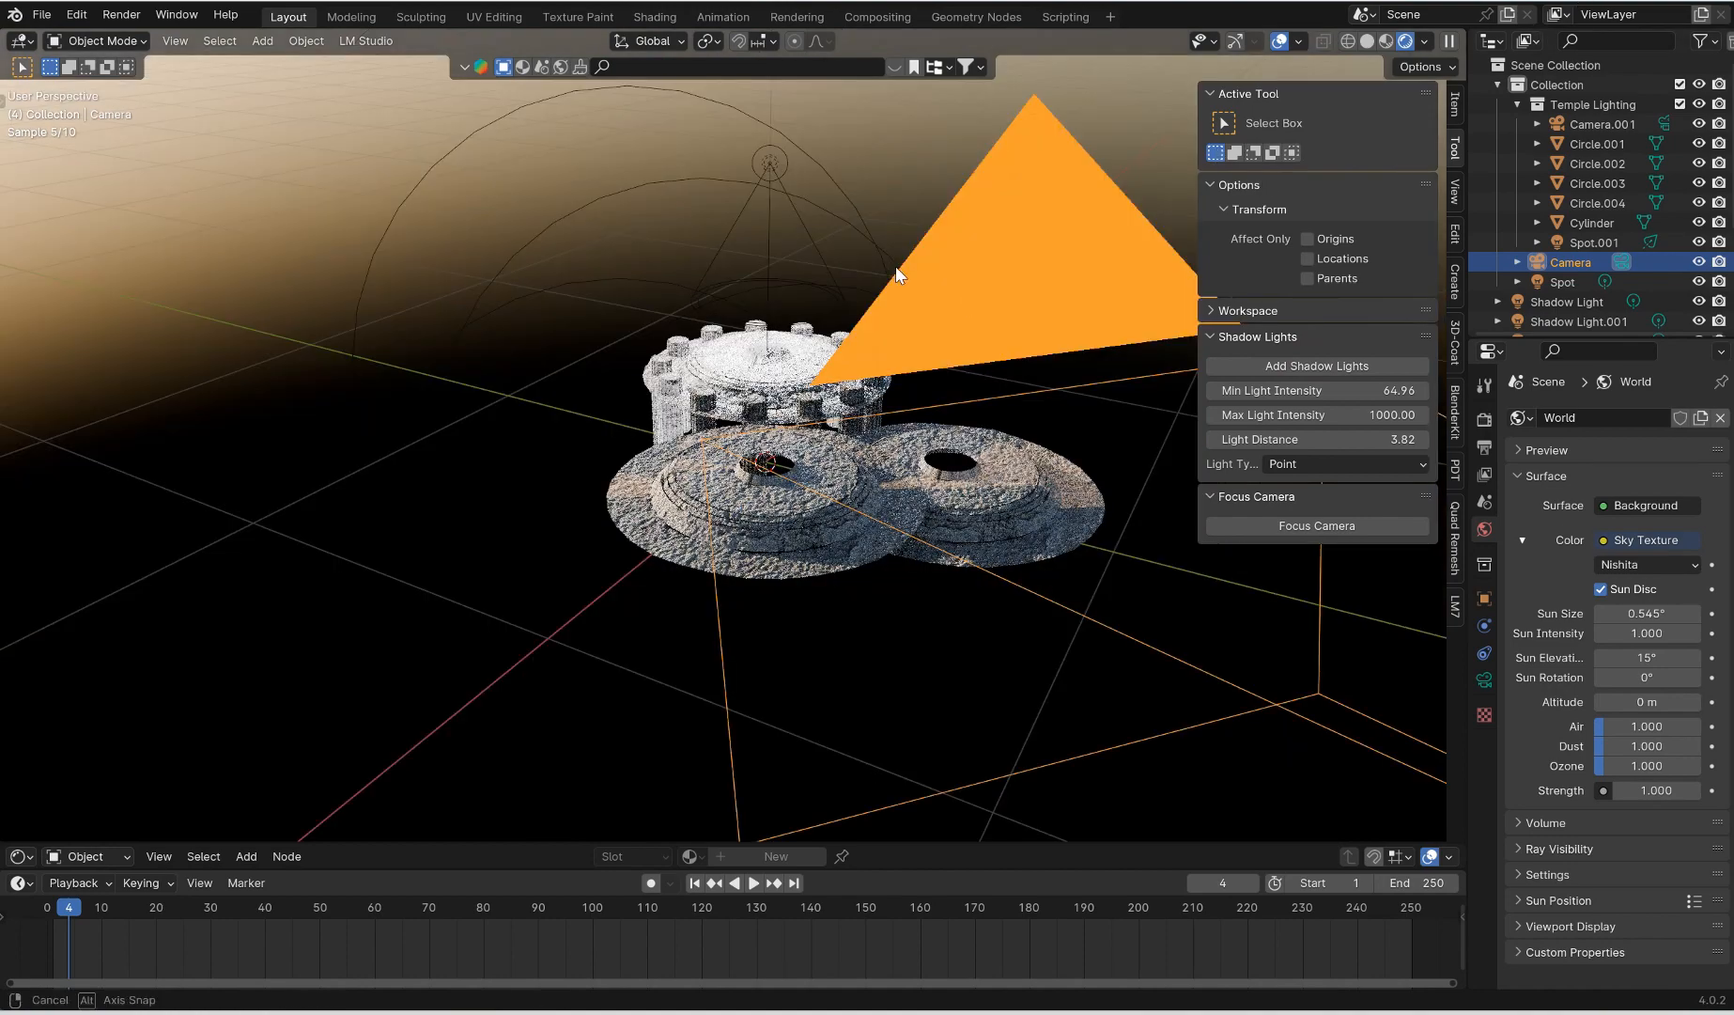
{"action": "middle_click_drag", "start_coordinate": [900, 266], "coordinate": [956, 214]}
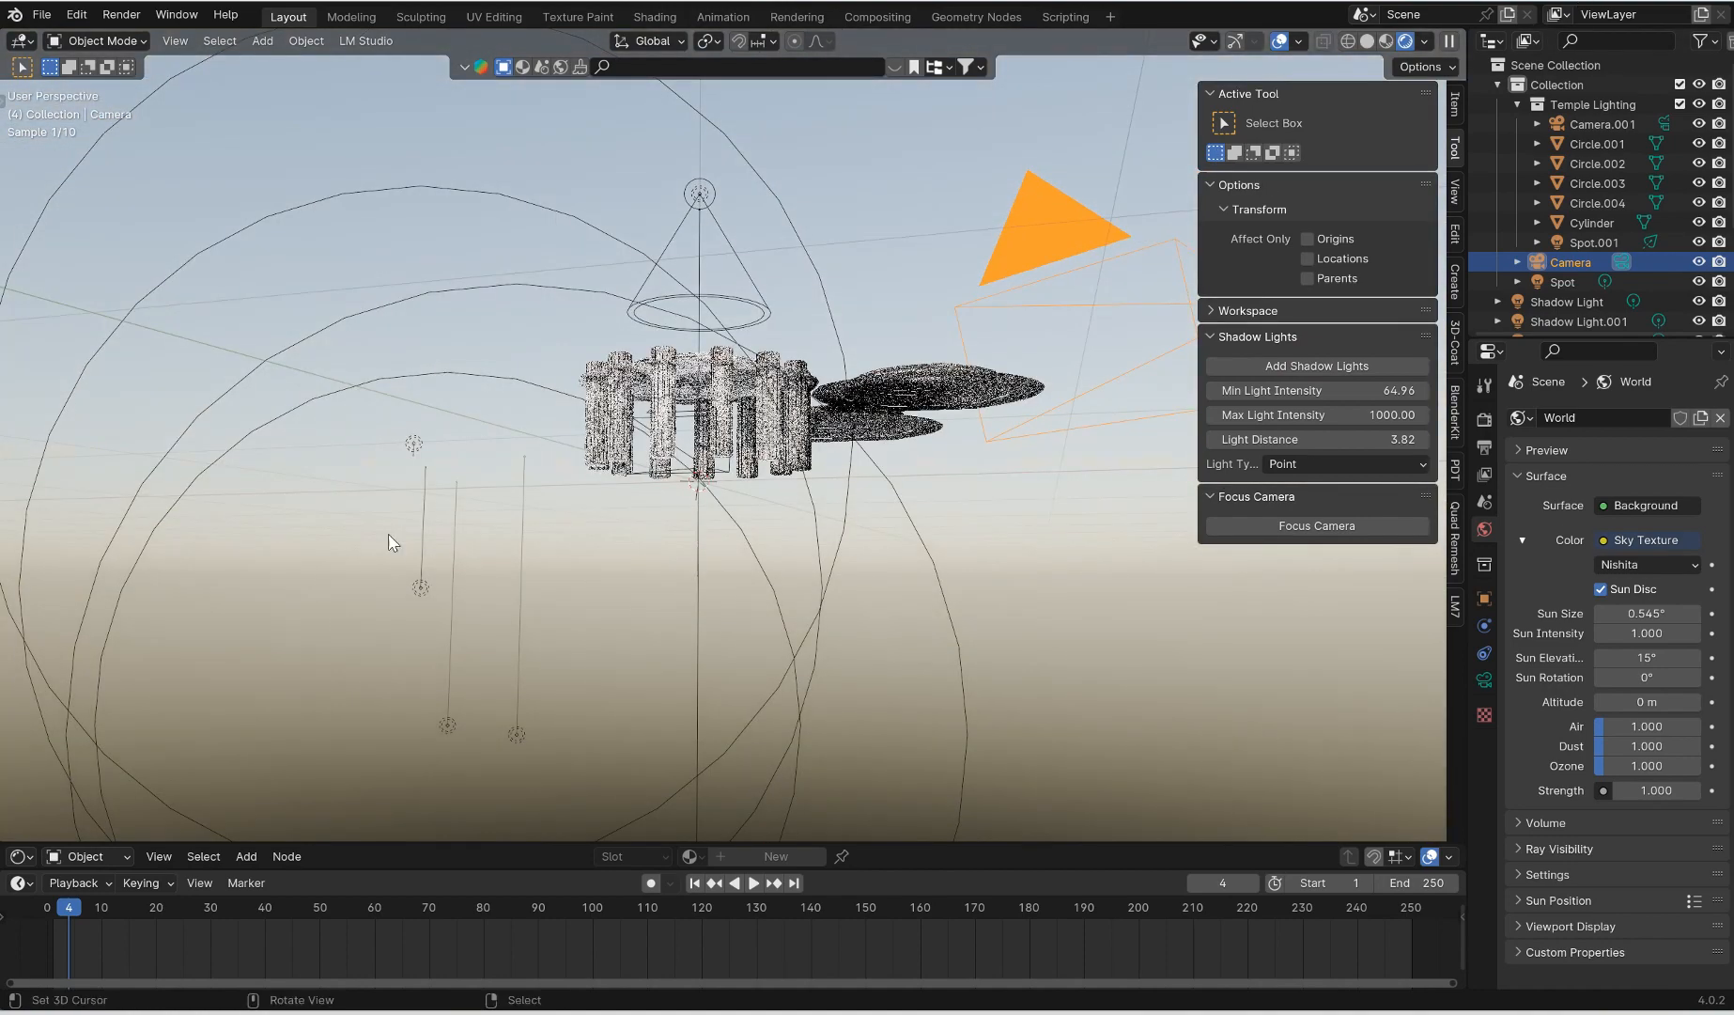
{"action": "middle_click_drag", "start_coordinate": [627, 432], "coordinate": [414, 530]}
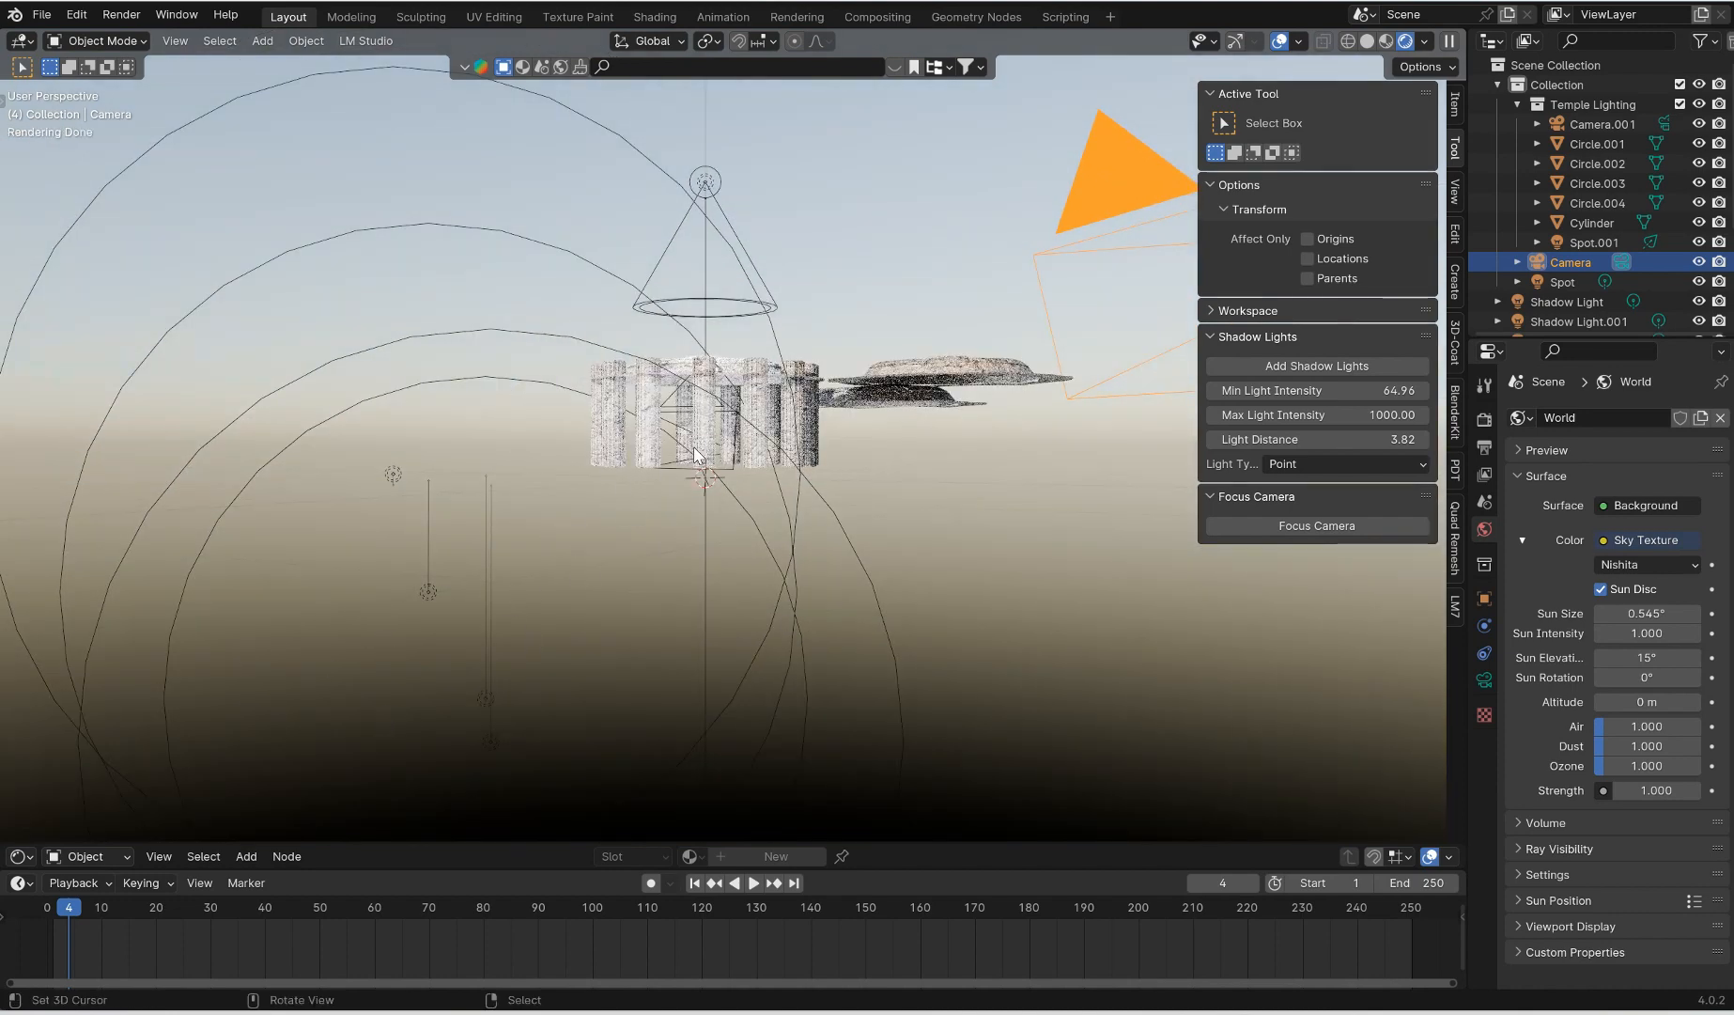
{"action": "middle_click_drag", "start_coordinate": [697, 440], "coordinate": [550, 481]}
{"action": "scroll", "coordinate": [826, 418], "scroll_direction": "up", "scroll_amount": 2}
{"action": "middle_click_drag", "start_coordinate": [967, 421], "coordinate": [862, 406]}
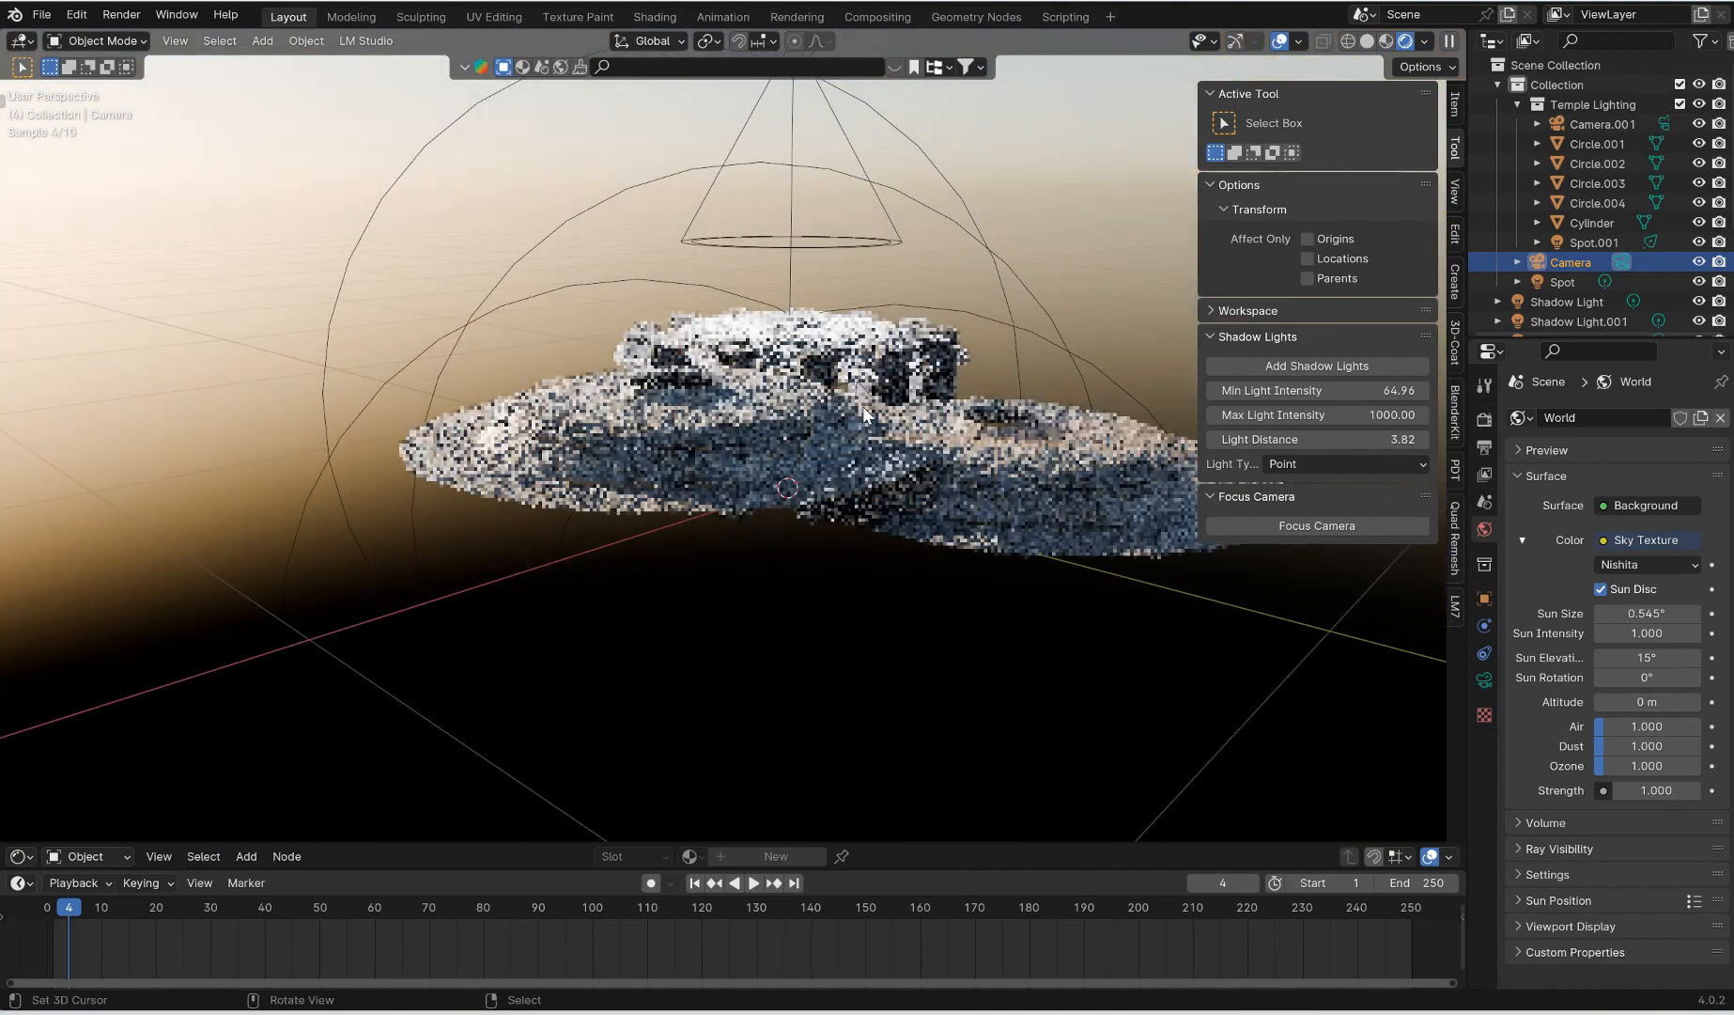
In the LM7 camera options, pick the front disc as the focus object and turn on depth of field
{"action": "left_click", "coordinate": [1454, 606]}
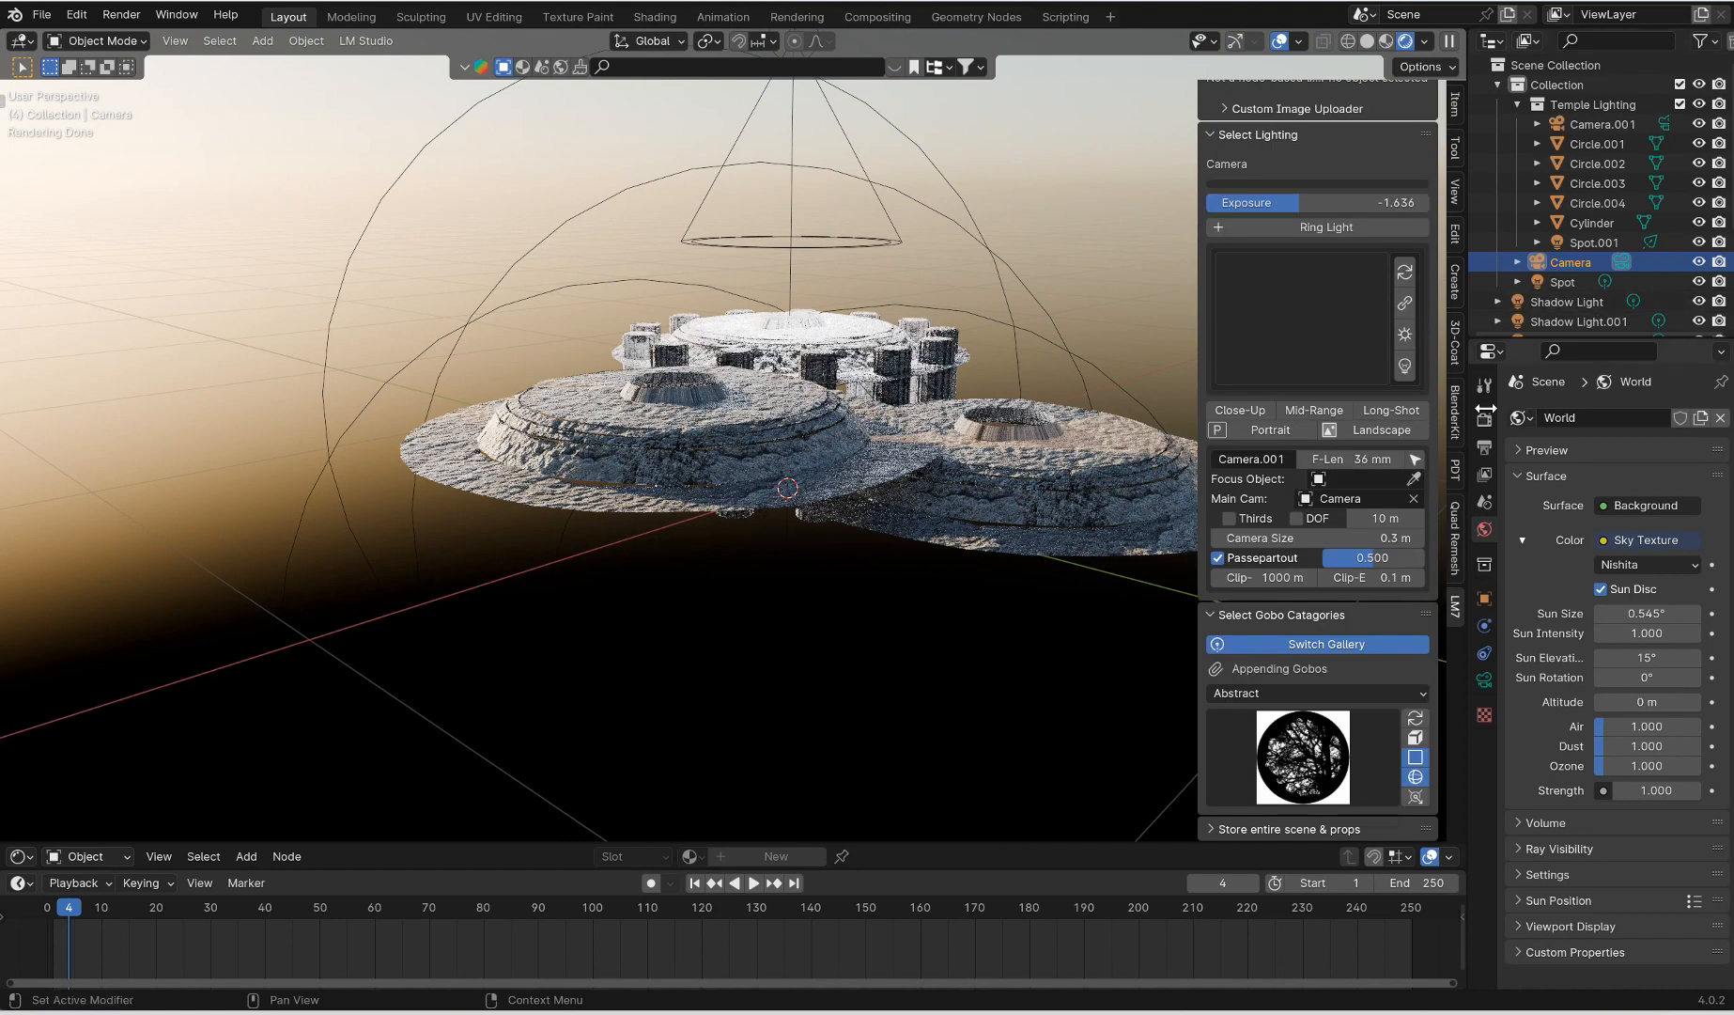
{"action": "left_click", "coordinate": [1416, 458]}
{"action": "left_click", "coordinate": [701, 486]}
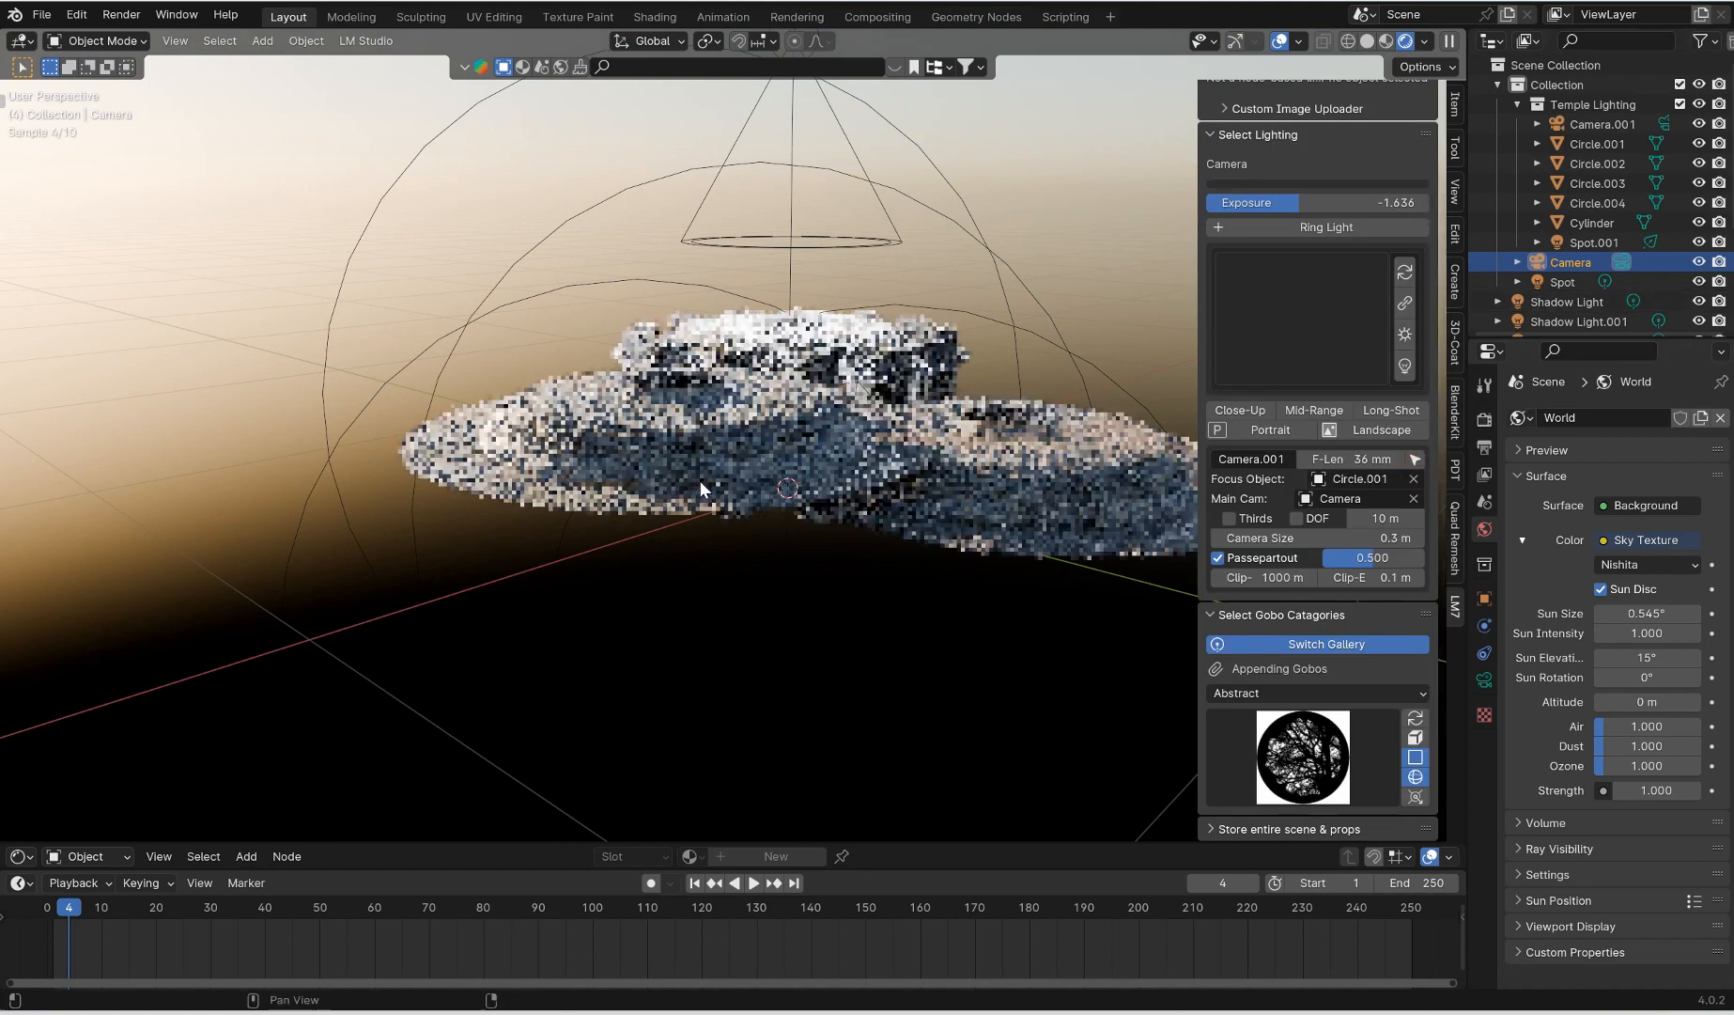
{"action": "left_click", "coordinate": [1299, 516]}
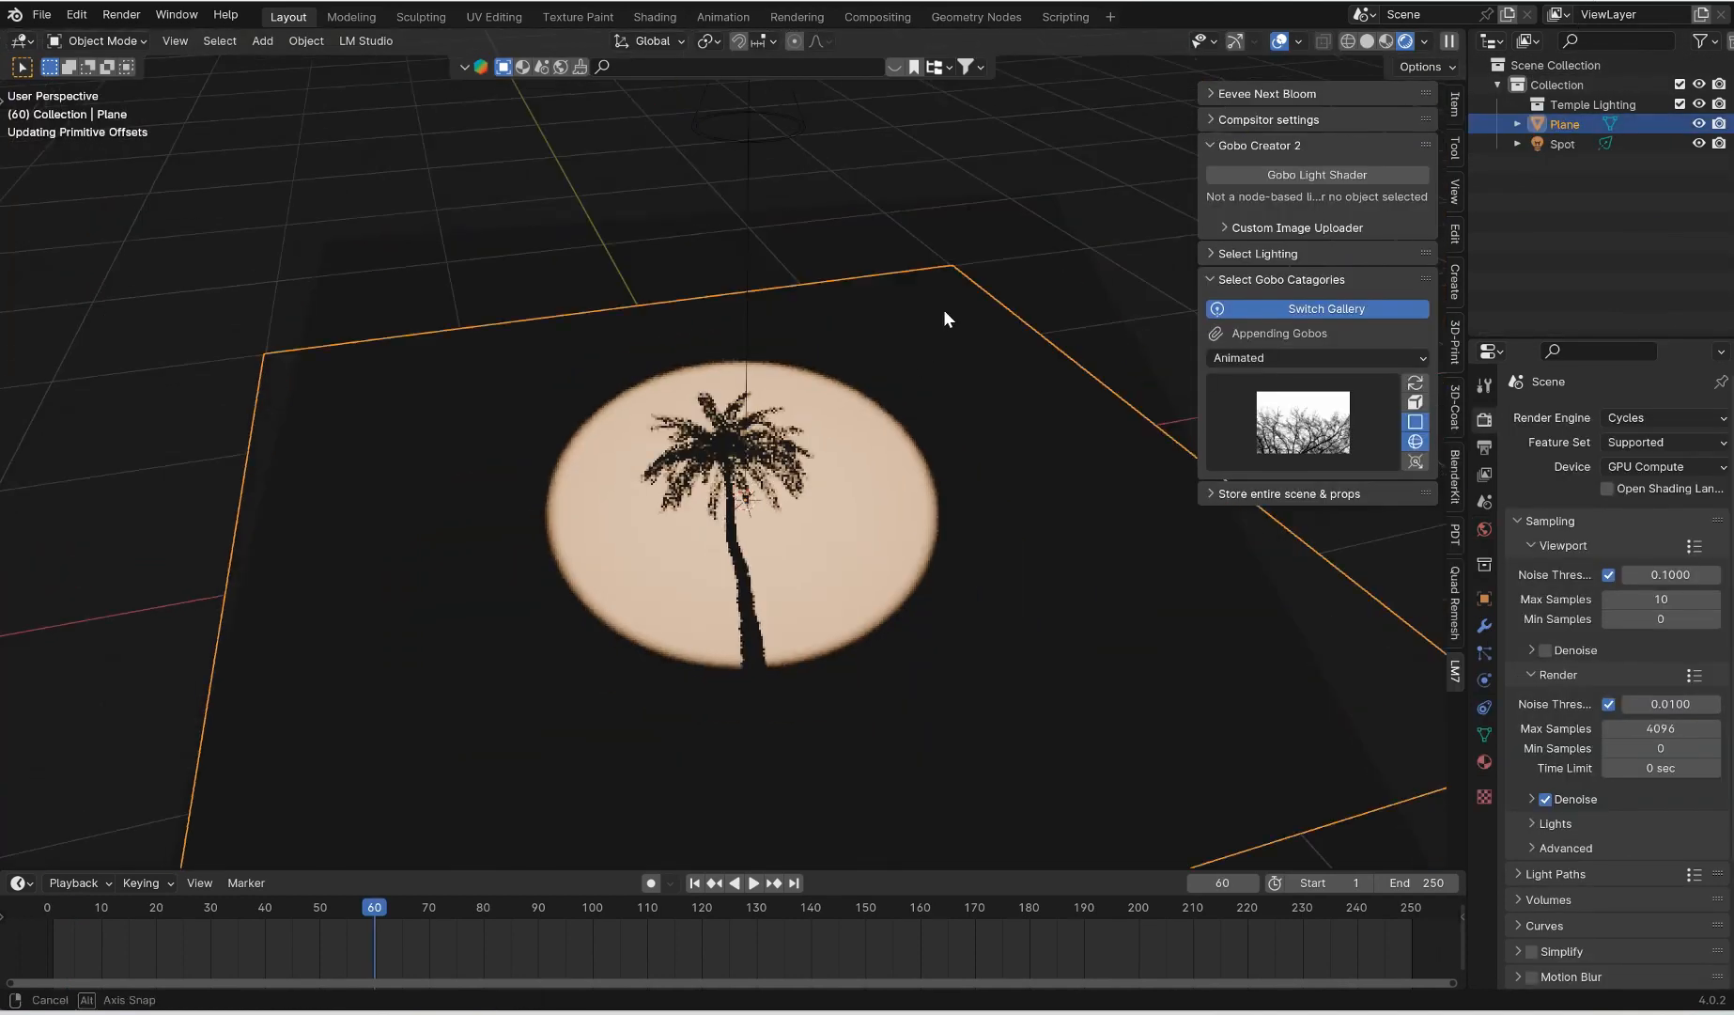
Delete the Spot light that projects the palm tree gobo onto the plane
{"action": "middle_click_drag", "start_coordinate": [943, 309], "coordinate": [771, 227]}
{"action": "left_click", "coordinate": [769, 227]}
{"action": "key", "text": "x"}
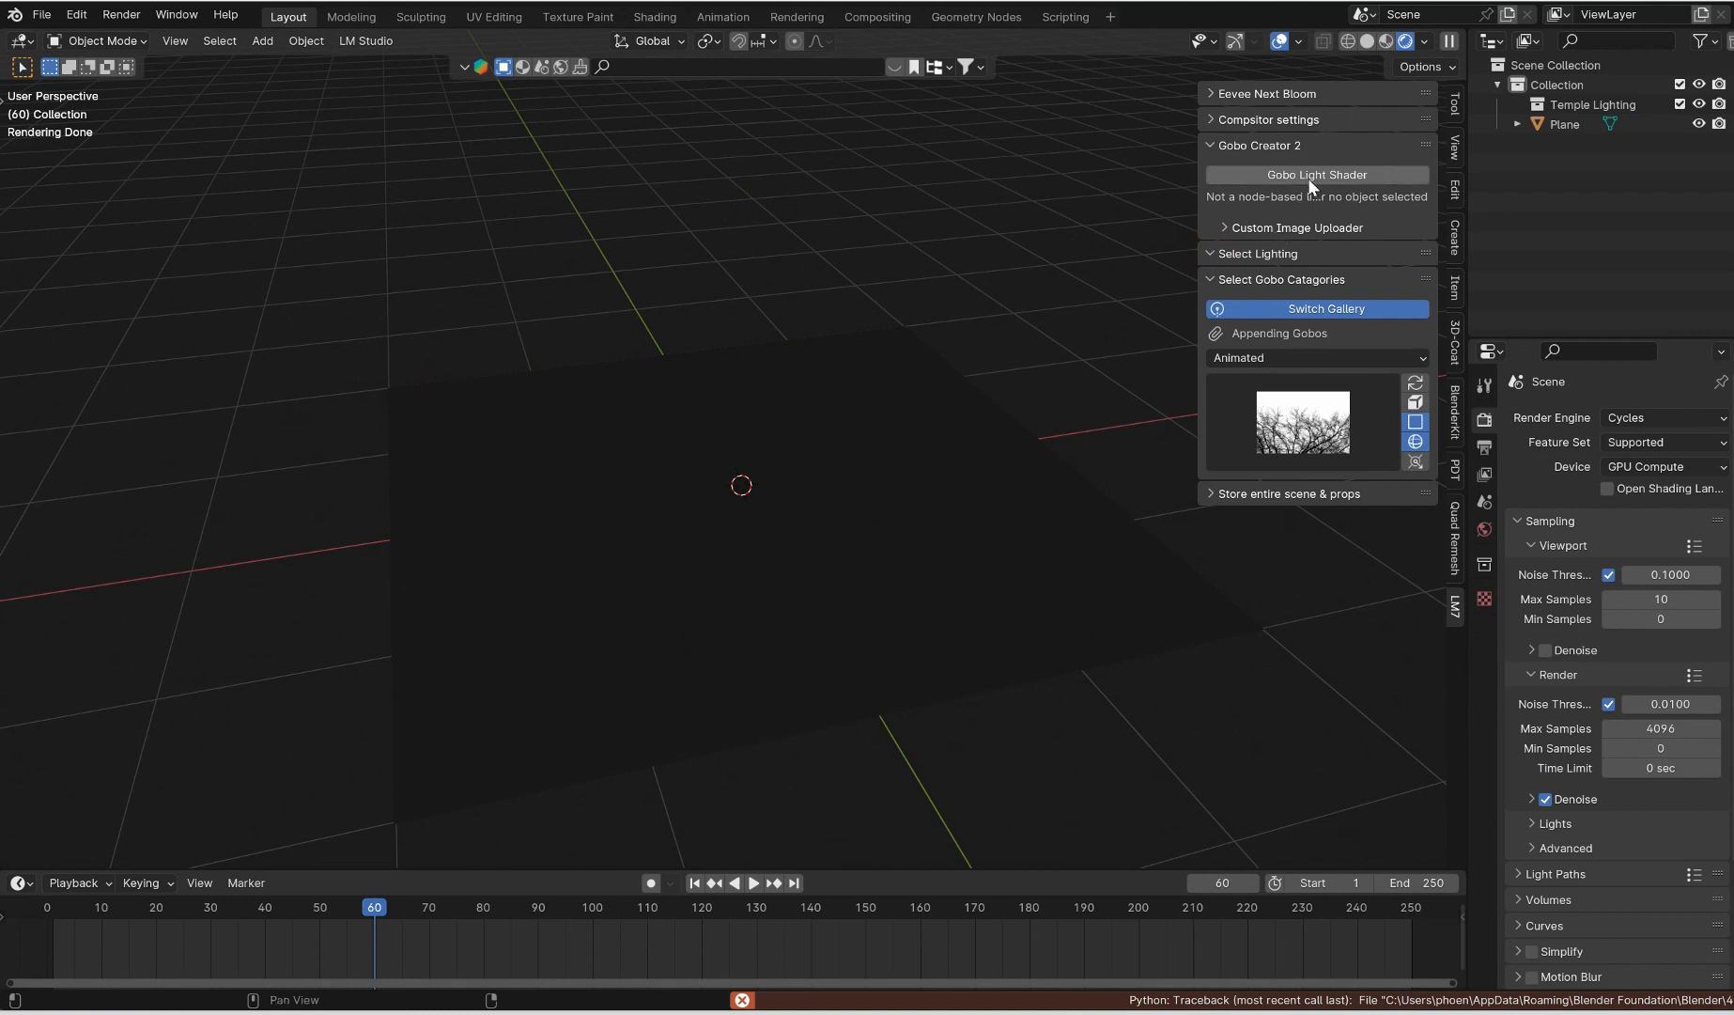
{"action": "key", "text": "ctrl+z"}
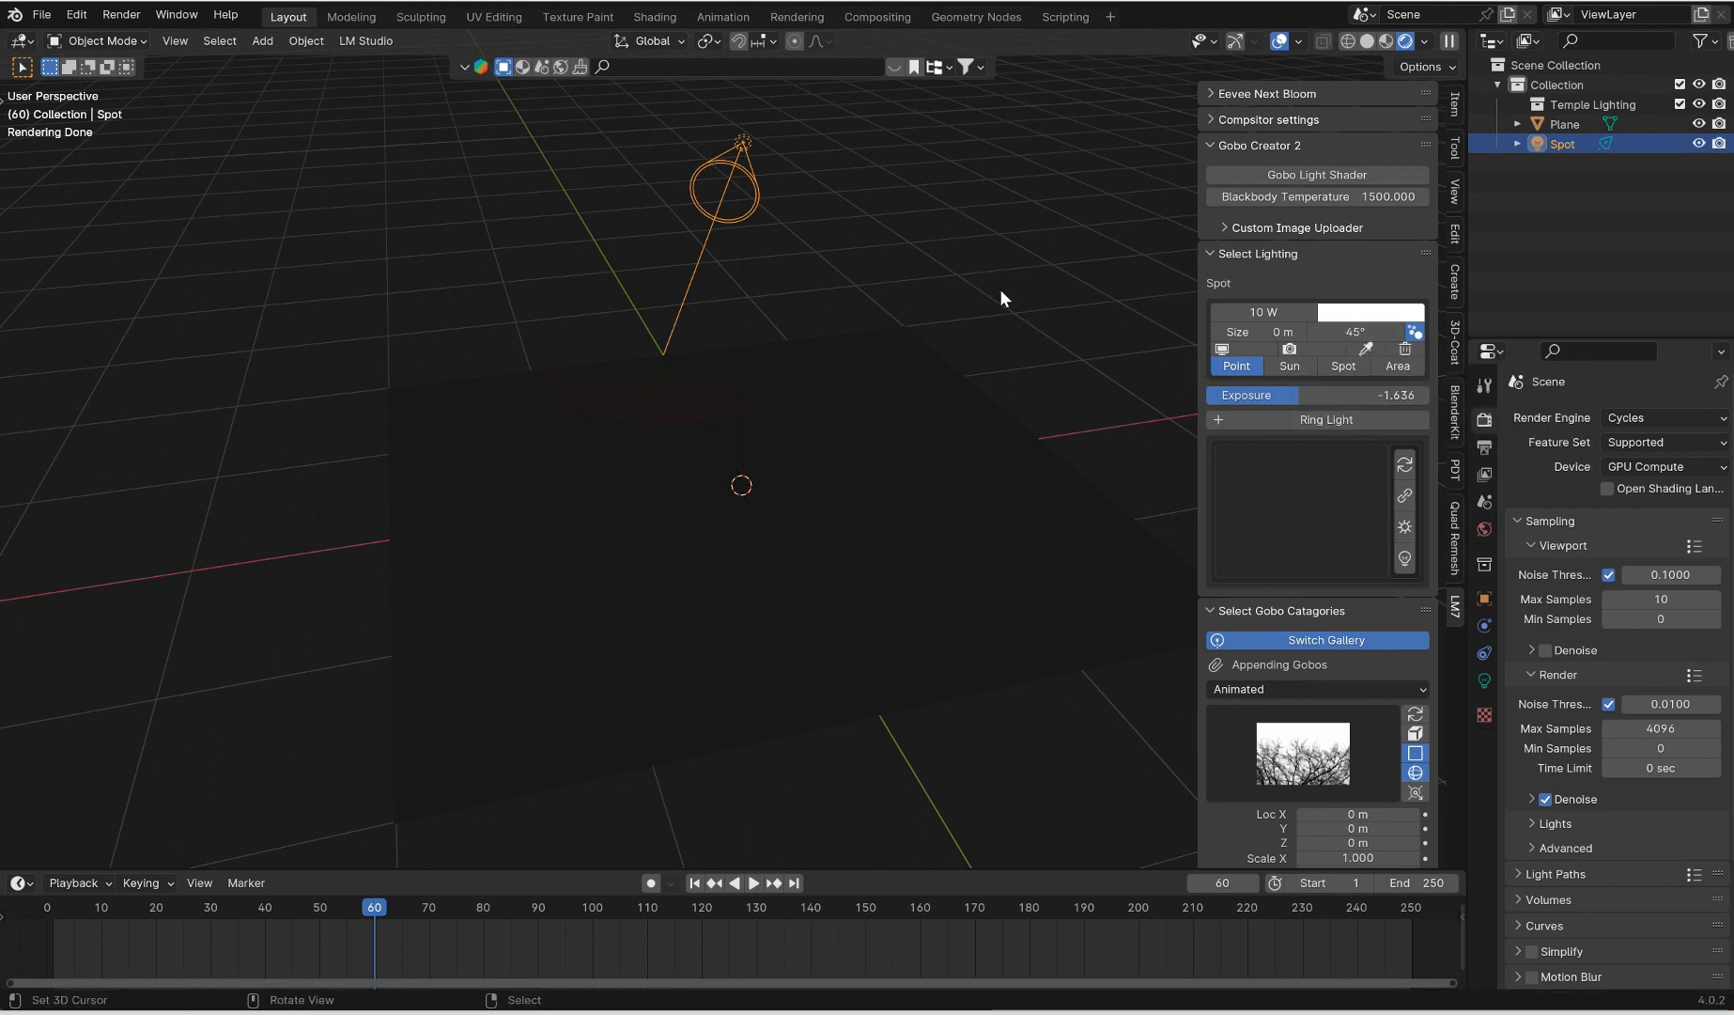
{"action": "key", "text": "Delete"}
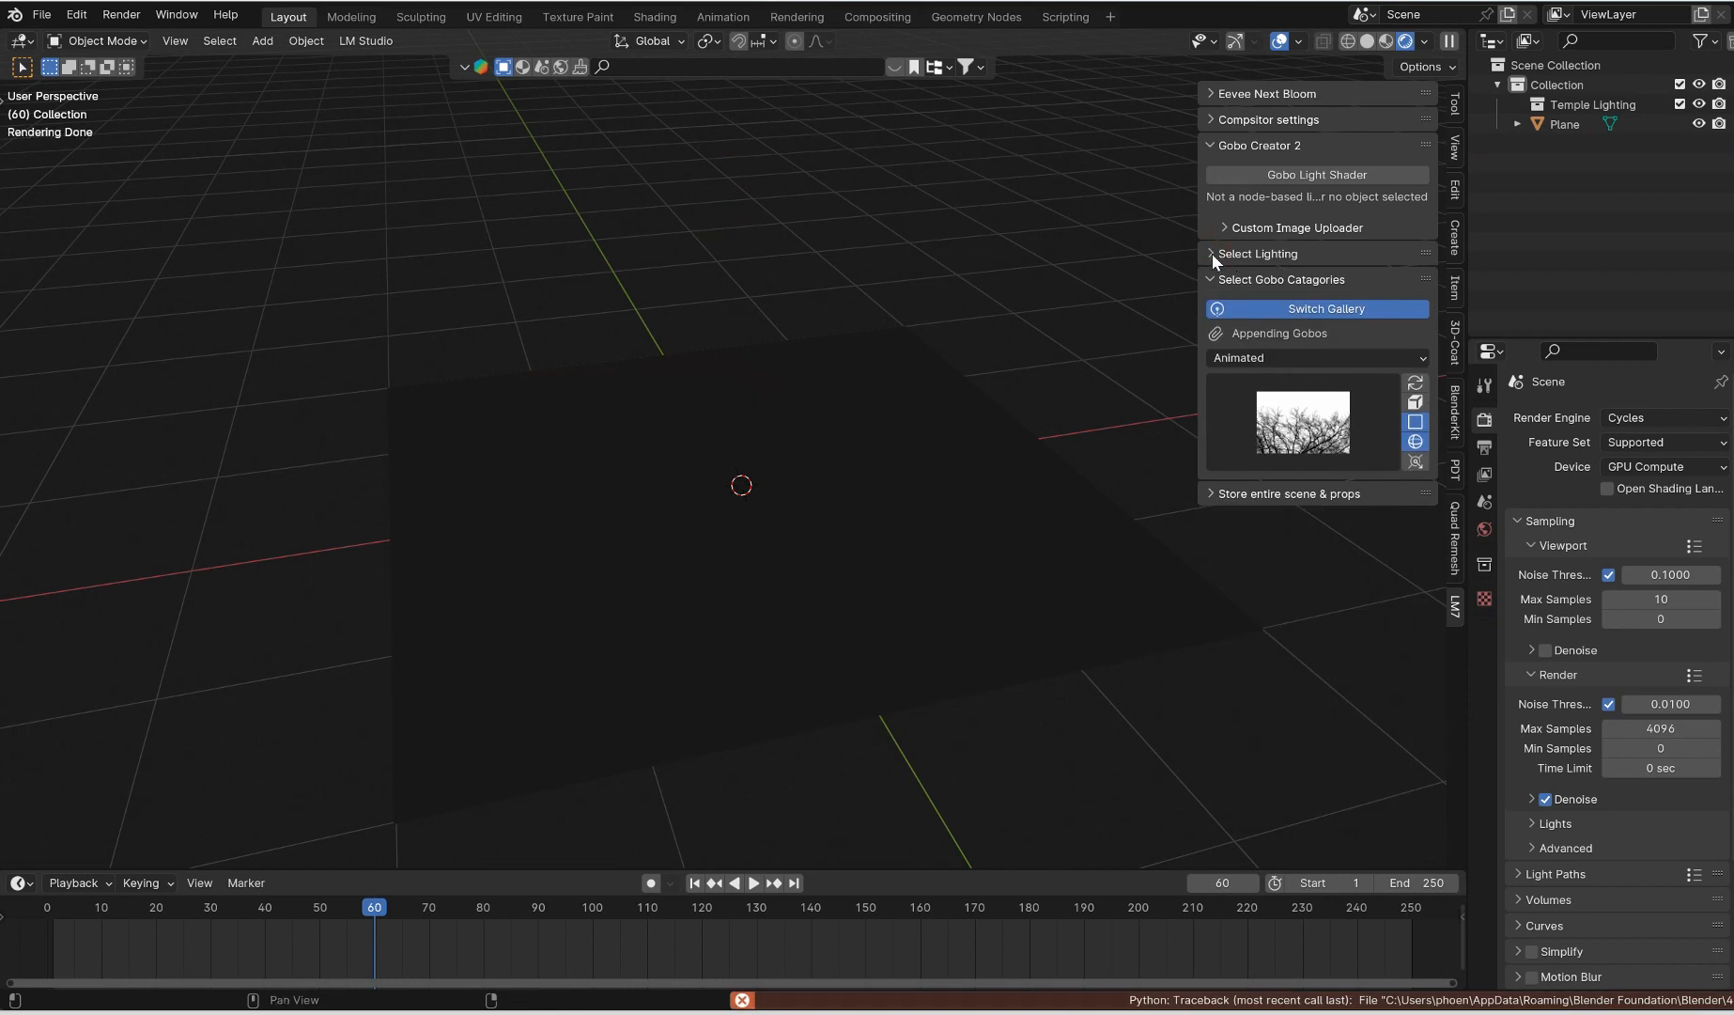
Add a new Point light to the scene at the 3D cursor
{"action": "key", "text": "shift+a"}
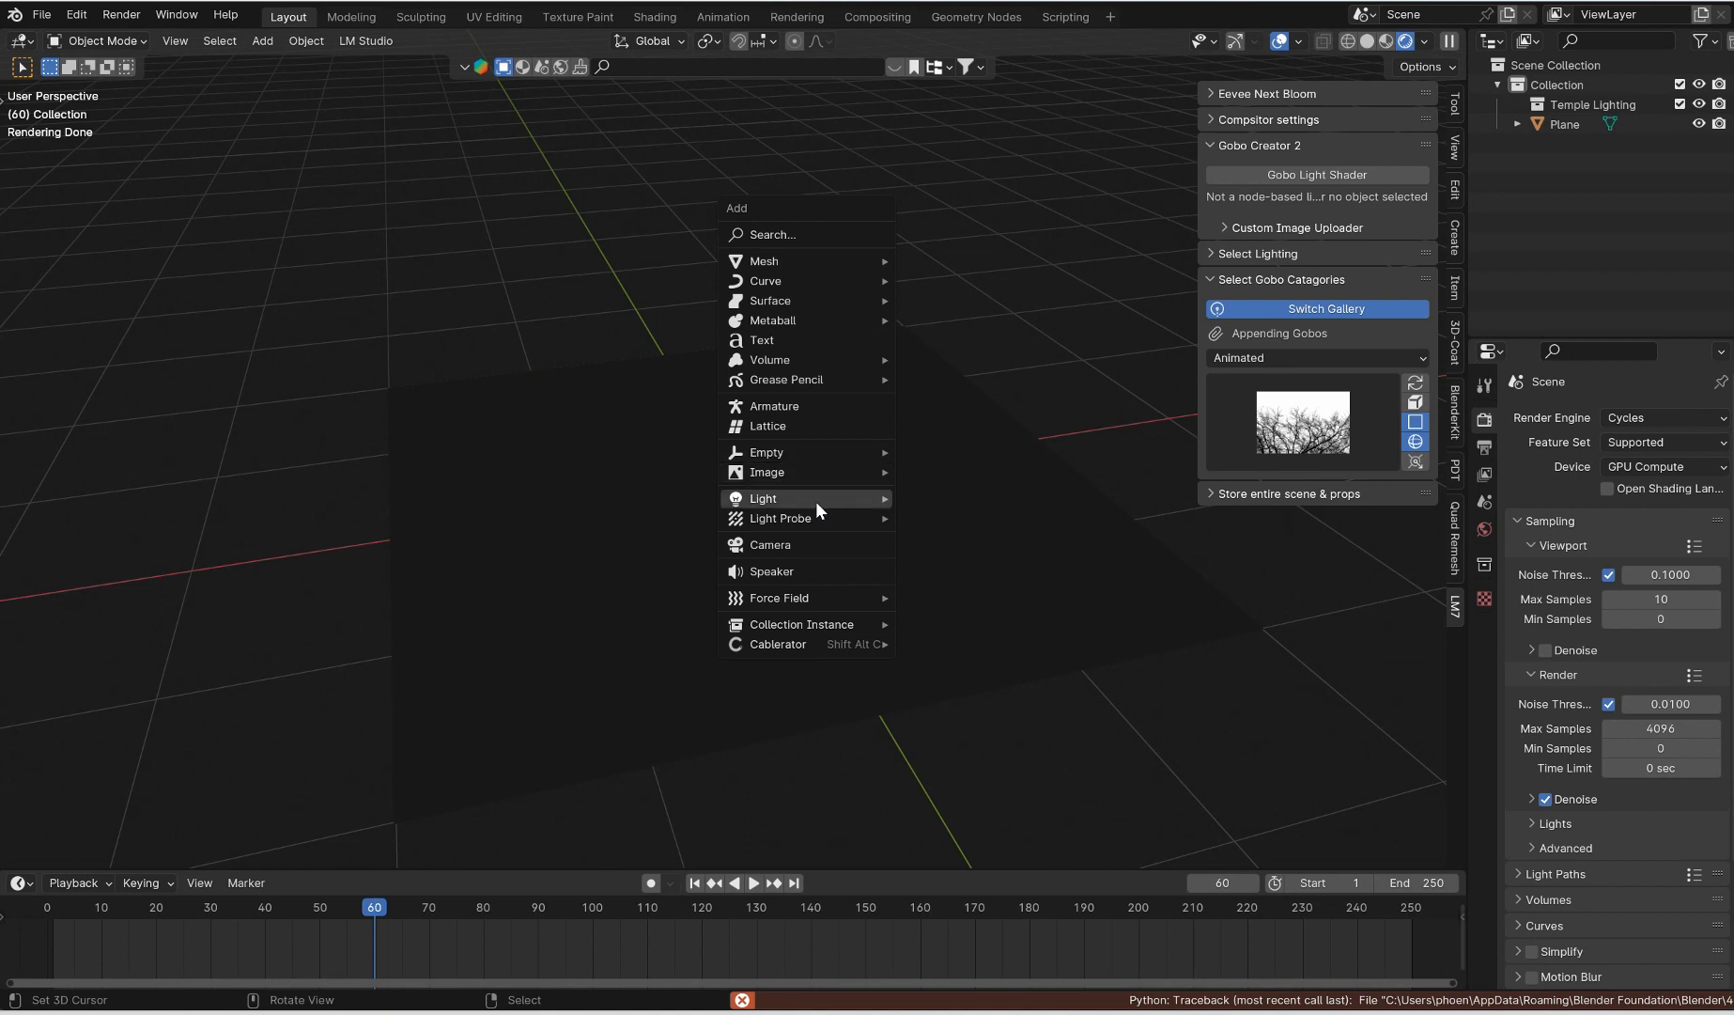
{"action": "mouse_move", "coordinate": [815, 499]}
{"action": "left_click", "coordinate": [936, 502]}
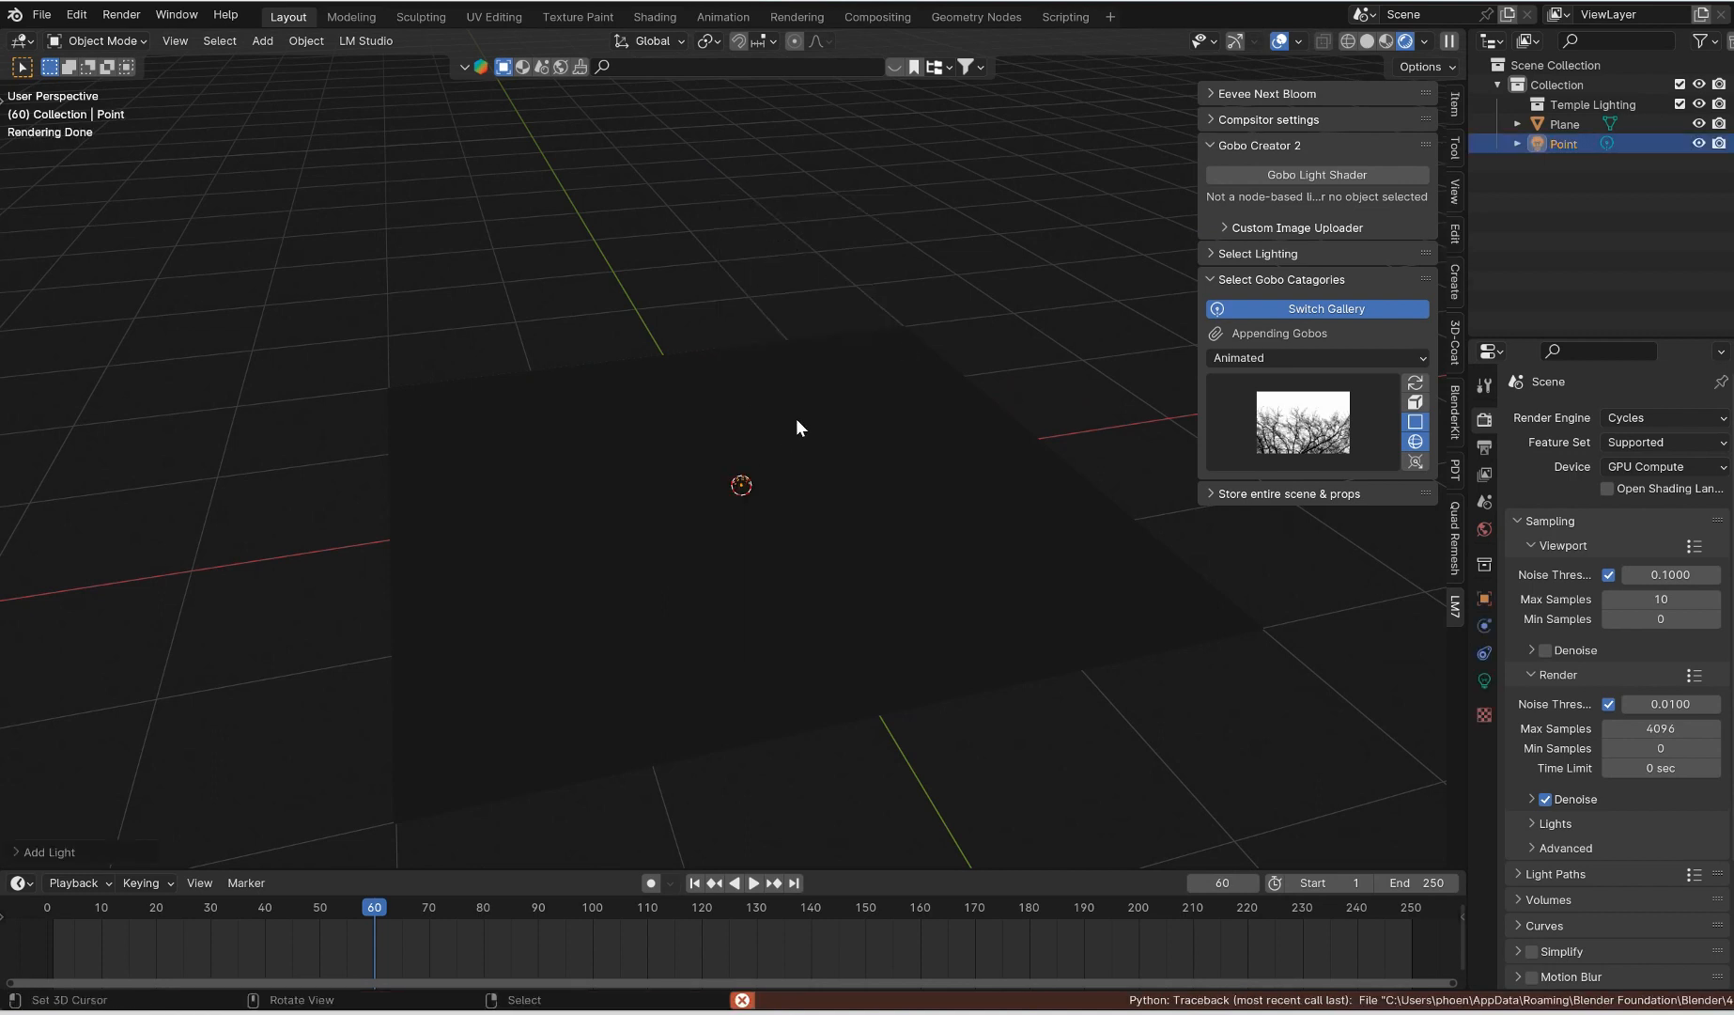
Add a ring light above the plane and set its modifier to a Radius of 0.99 m and a Radius 2 of 0.015
{"action": "left_click", "coordinate": [1229, 253]}
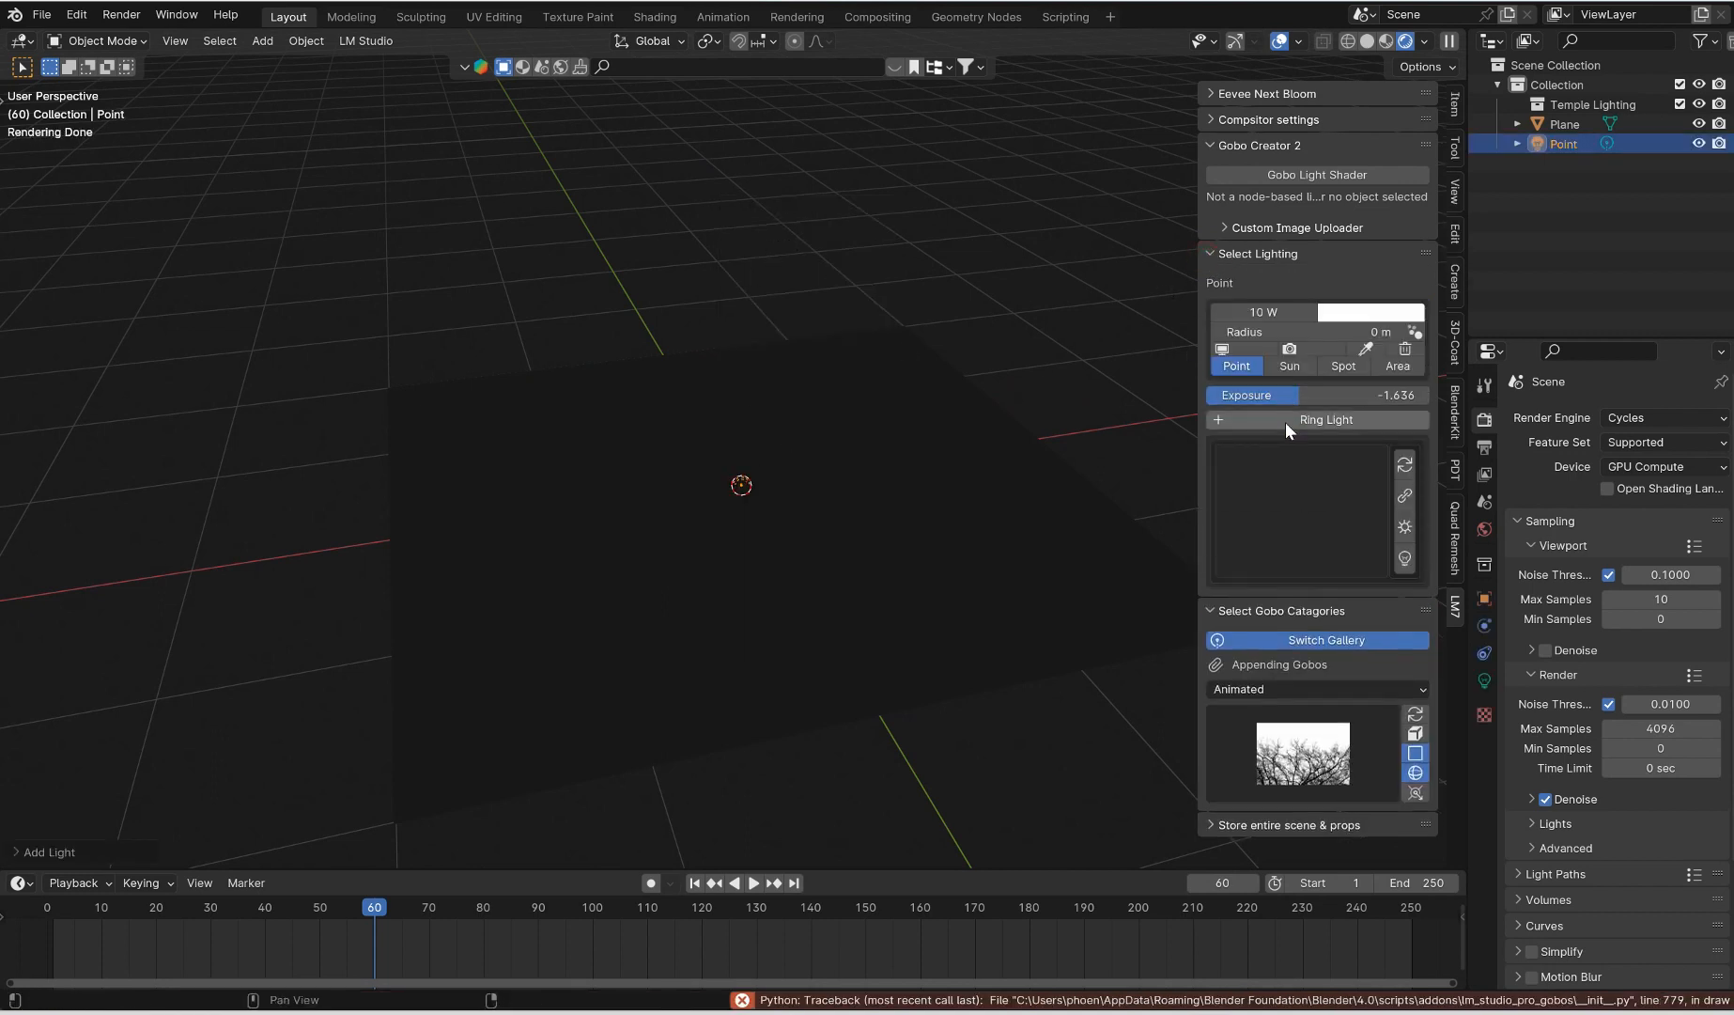
{"action": "left_click", "coordinate": [1318, 422]}
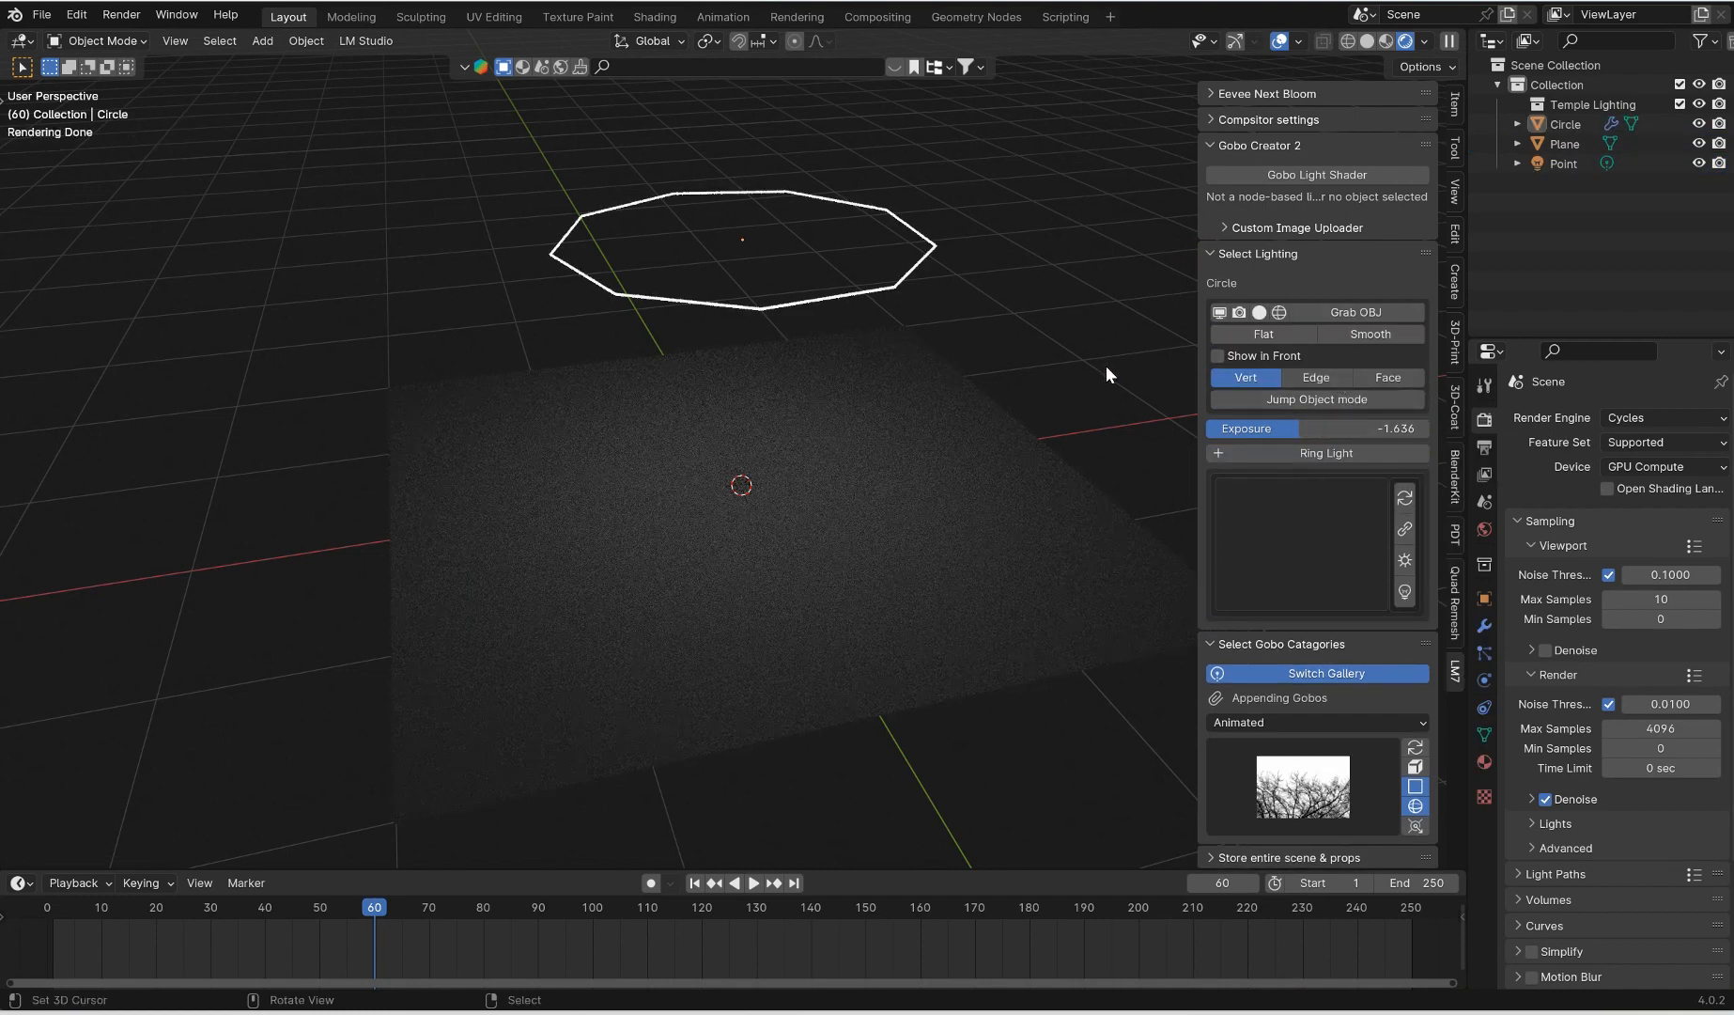
{"action": "middle_click_drag", "start_coordinate": [898, 263], "coordinate": [944, 267]}
{"action": "left_click", "coordinate": [1484, 624]}
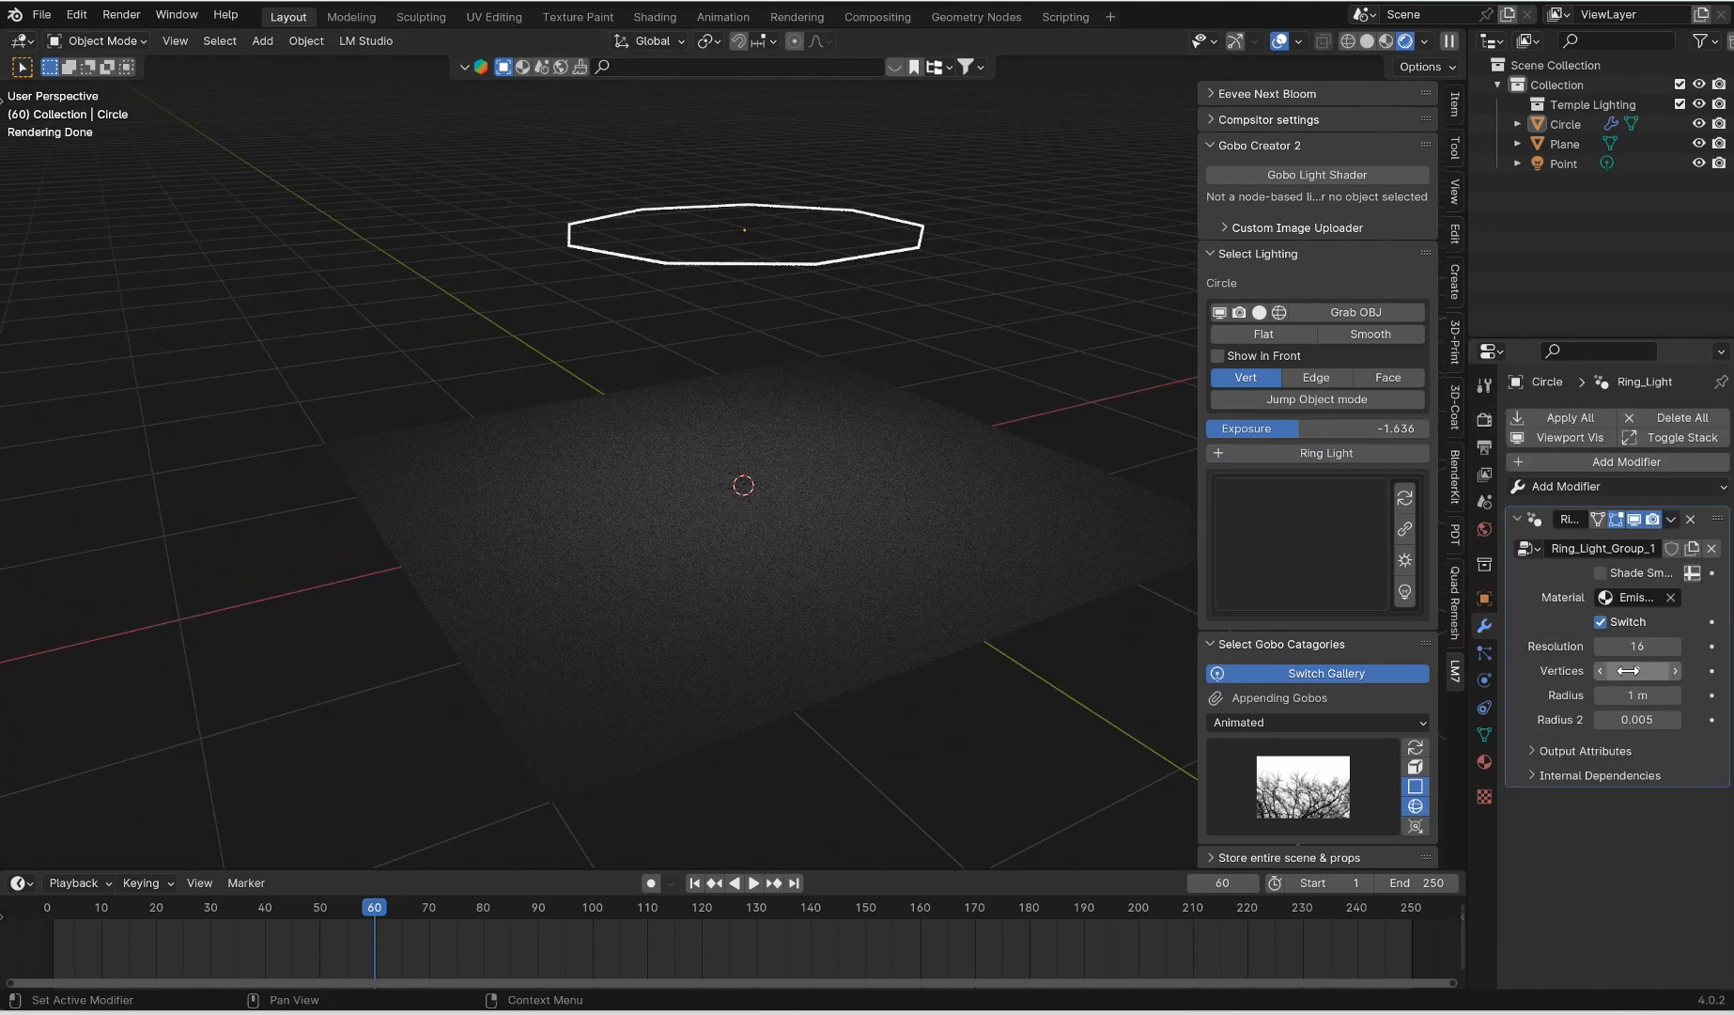
{"action": "left_click_drag", "start_coordinate": [1636, 669], "coordinate": [1628, 720]}
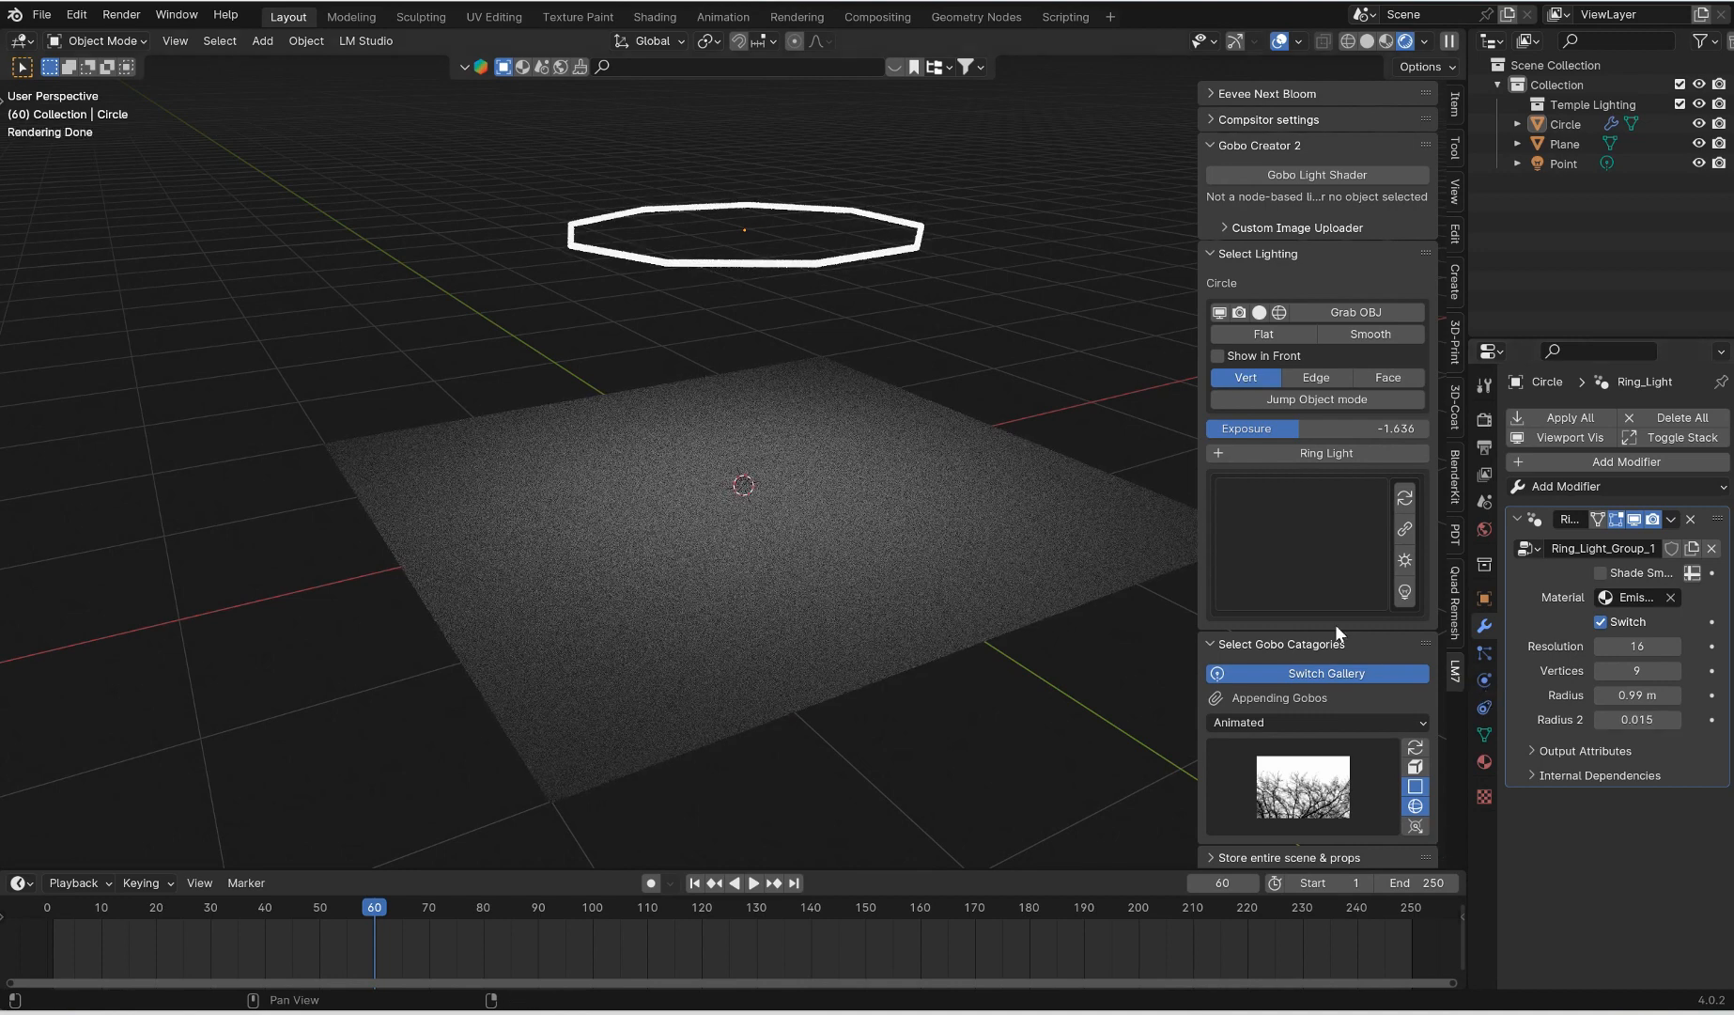
Compare how the ring light looks in Material Preview shading and in Rendered shading
{"action": "scroll", "coordinate": [1337, 635], "scroll_direction": "down", "scroll_amount": 1}
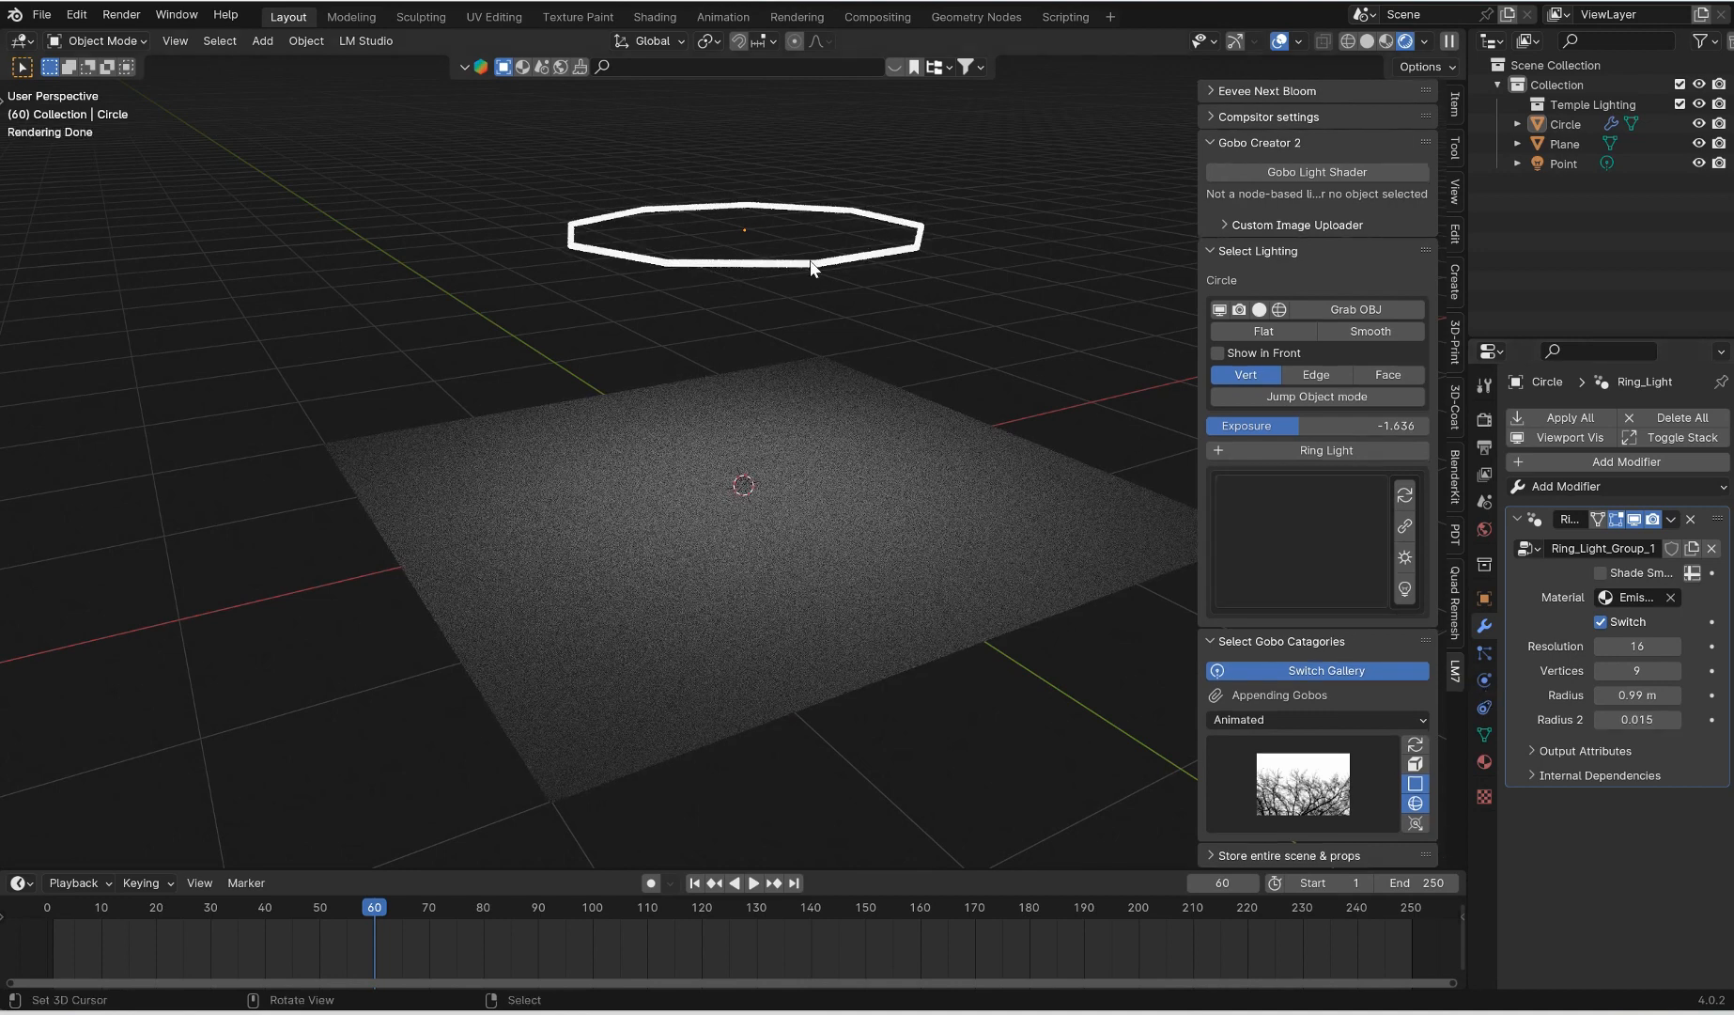
{"action": "key", "text": "z"}
{"action": "left_click", "coordinate": [820, 389]}
{"action": "key", "text": "z"}
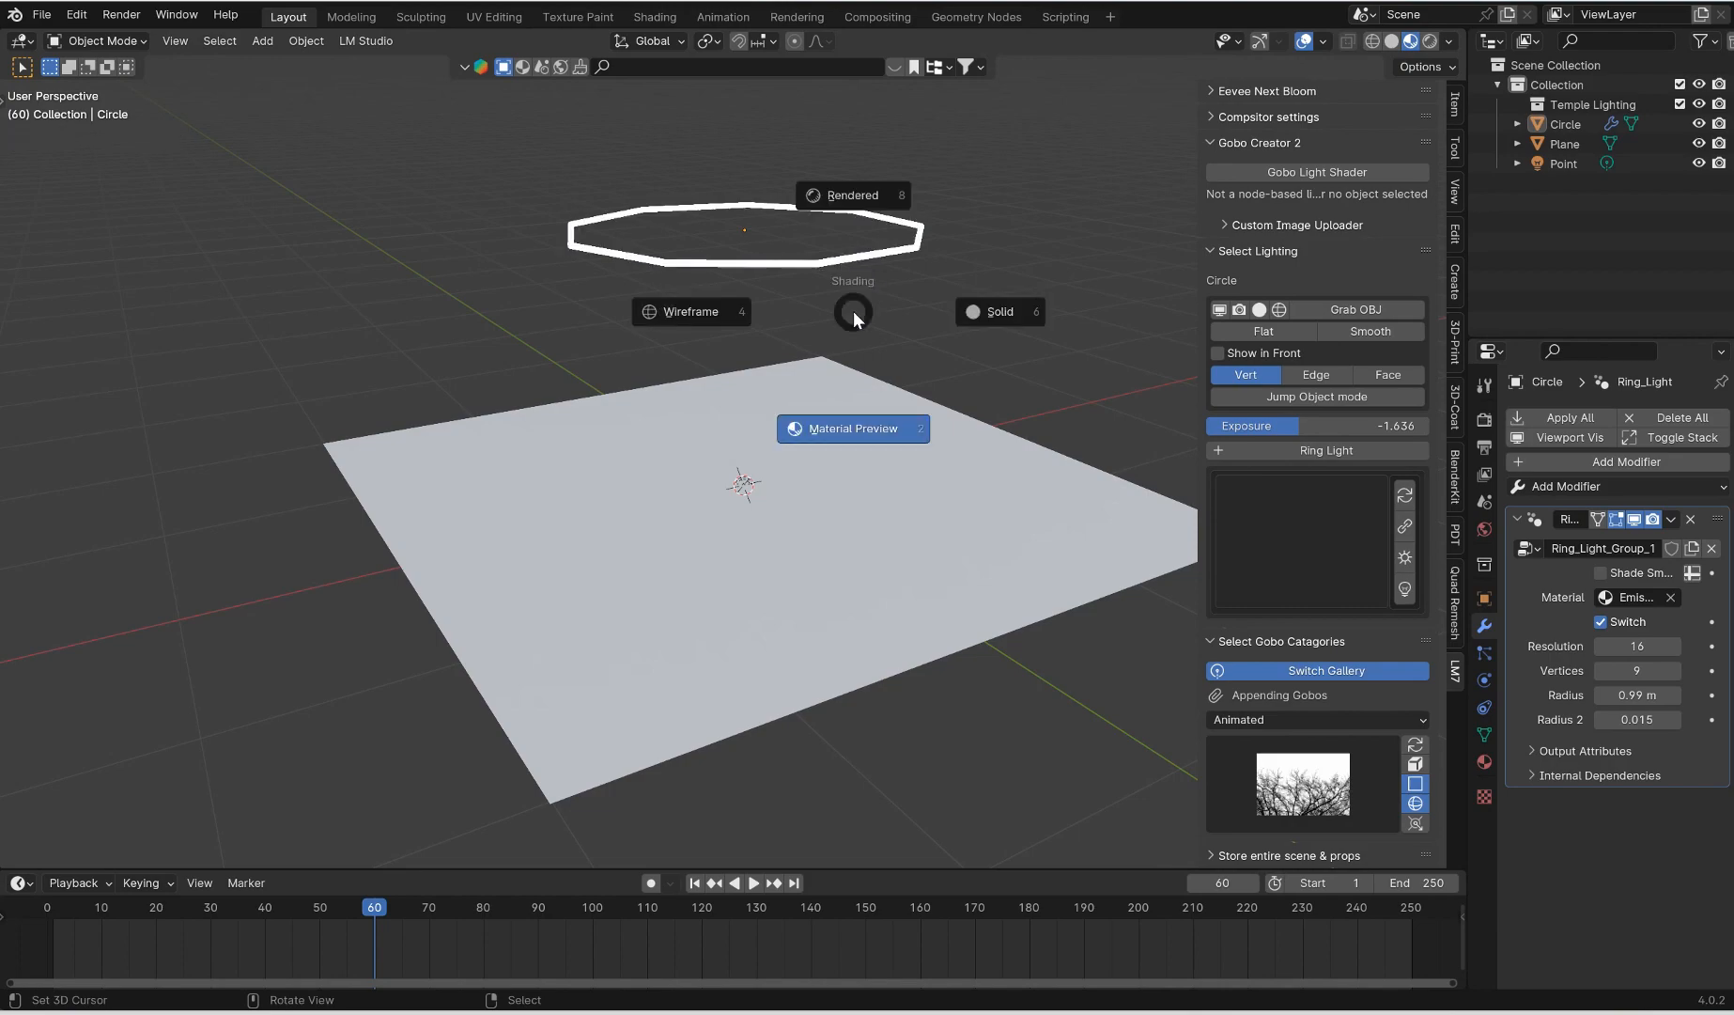
{"action": "left_click", "coordinate": [857, 198]}
Move the ring light down along the Z axis, closer to the plane
{"action": "left_click", "coordinate": [860, 251]}
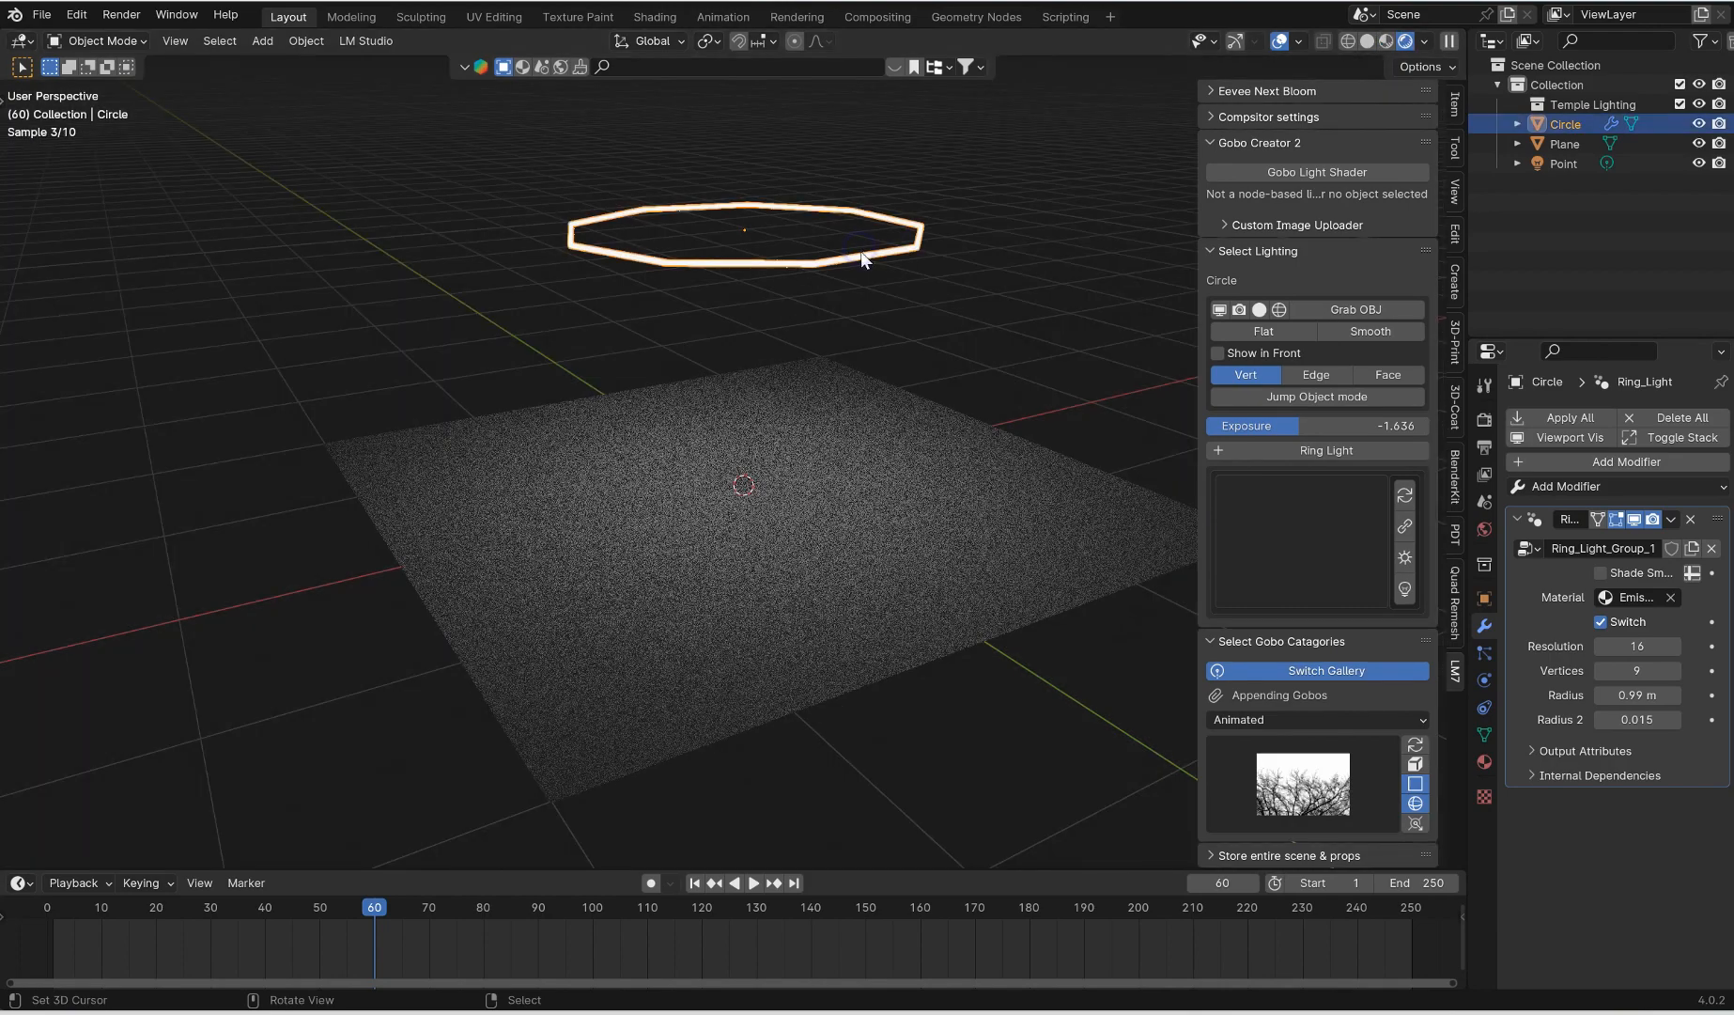
{"action": "key", "text": "g"}
{"action": "key", "text": "z"}
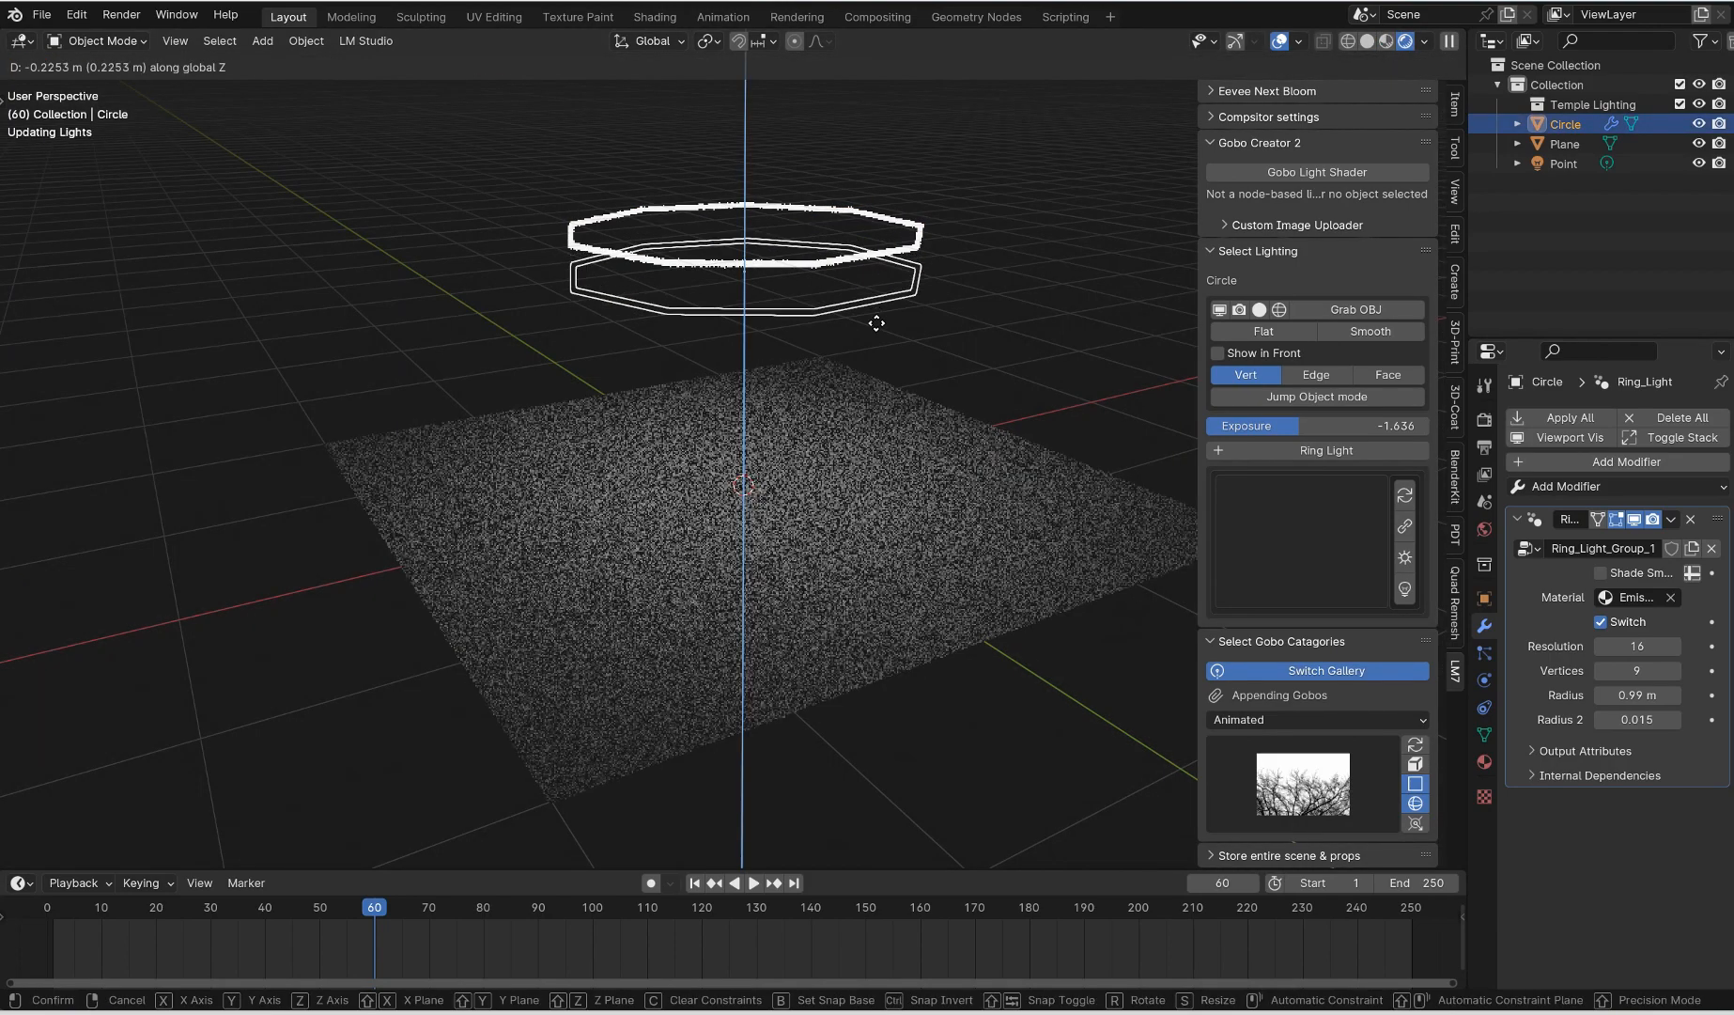
{"action": "left_click", "coordinate": [906, 284]}
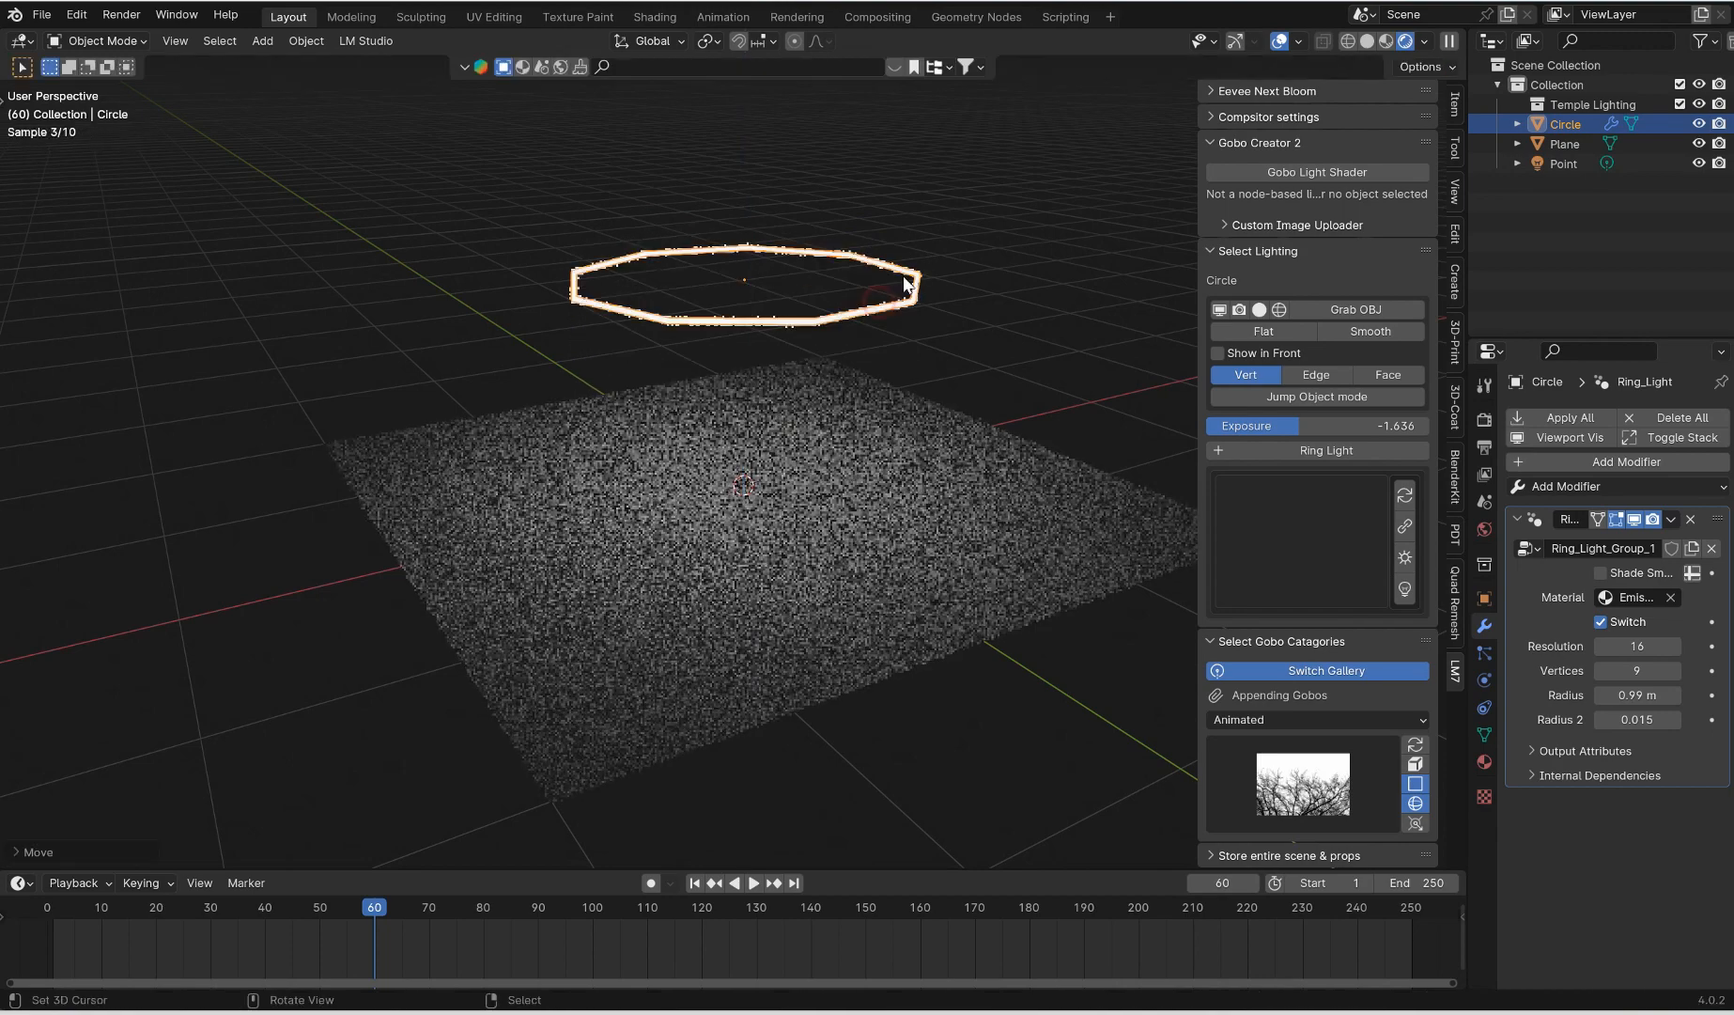
Remove the Ring_Light modifier, and replace the circle and the plane with a new cube at the 3D cursor
{"action": "left_click", "coordinate": [1690, 518]}
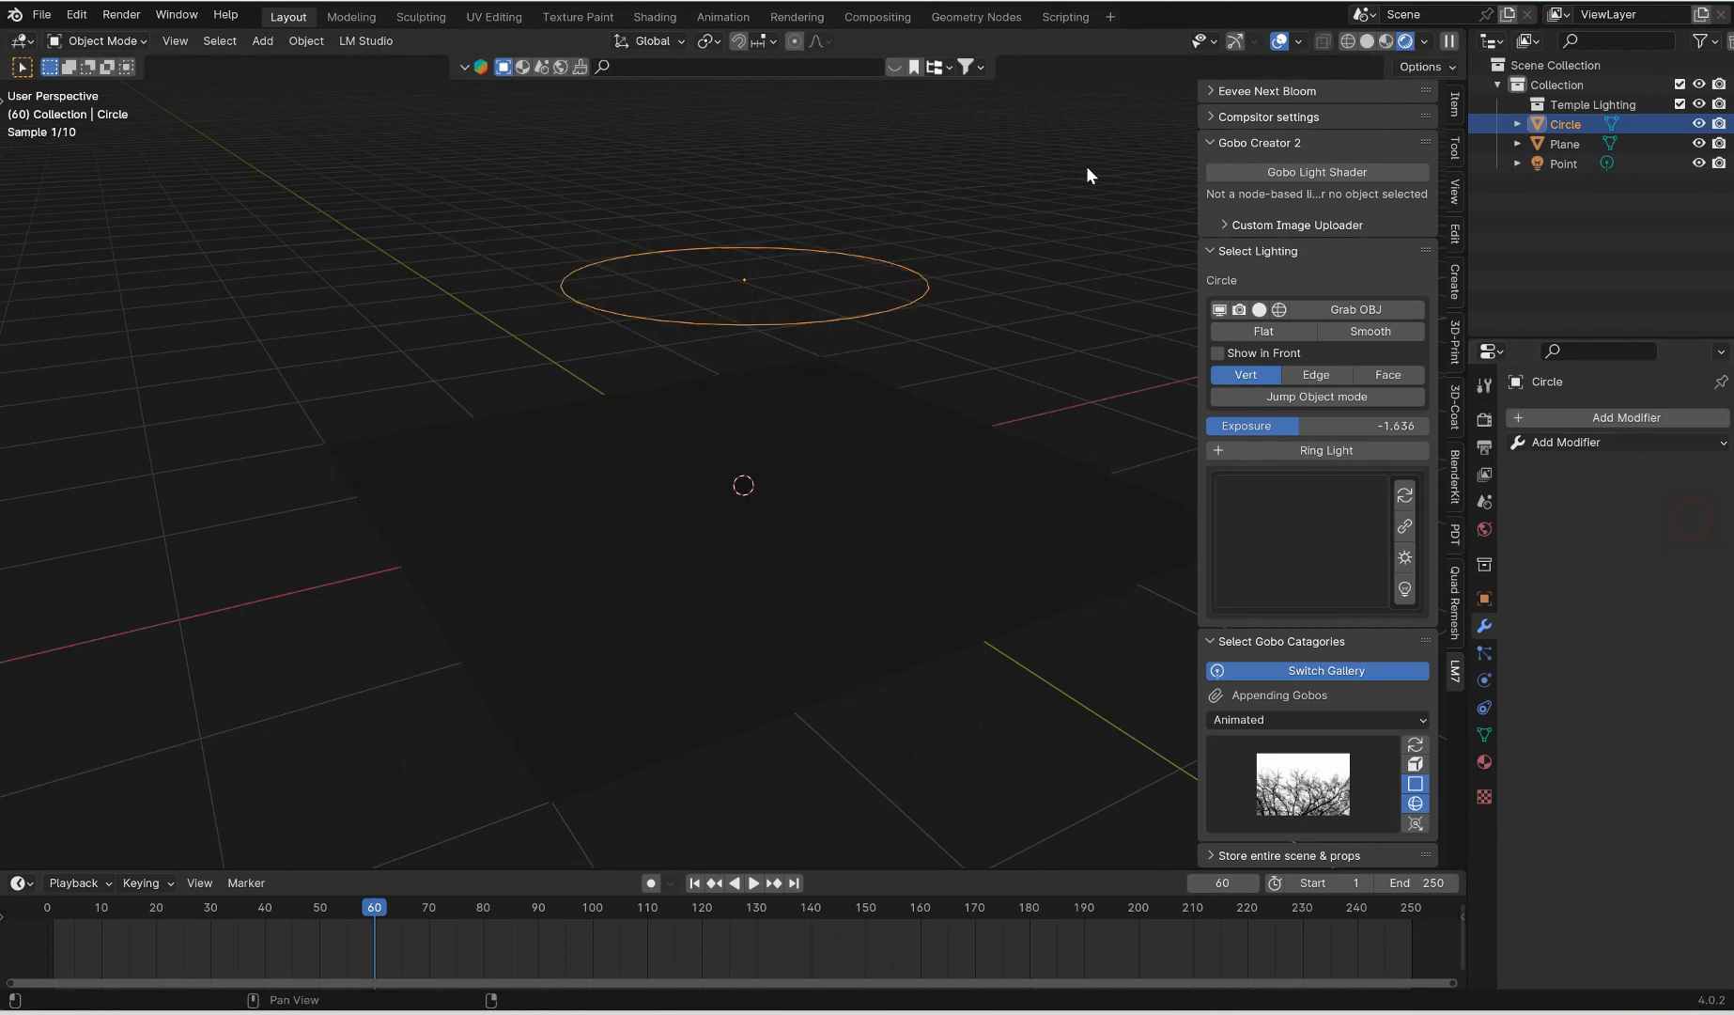
{"action": "left_click", "coordinate": [926, 284]}
{"action": "key", "text": "Delete"}
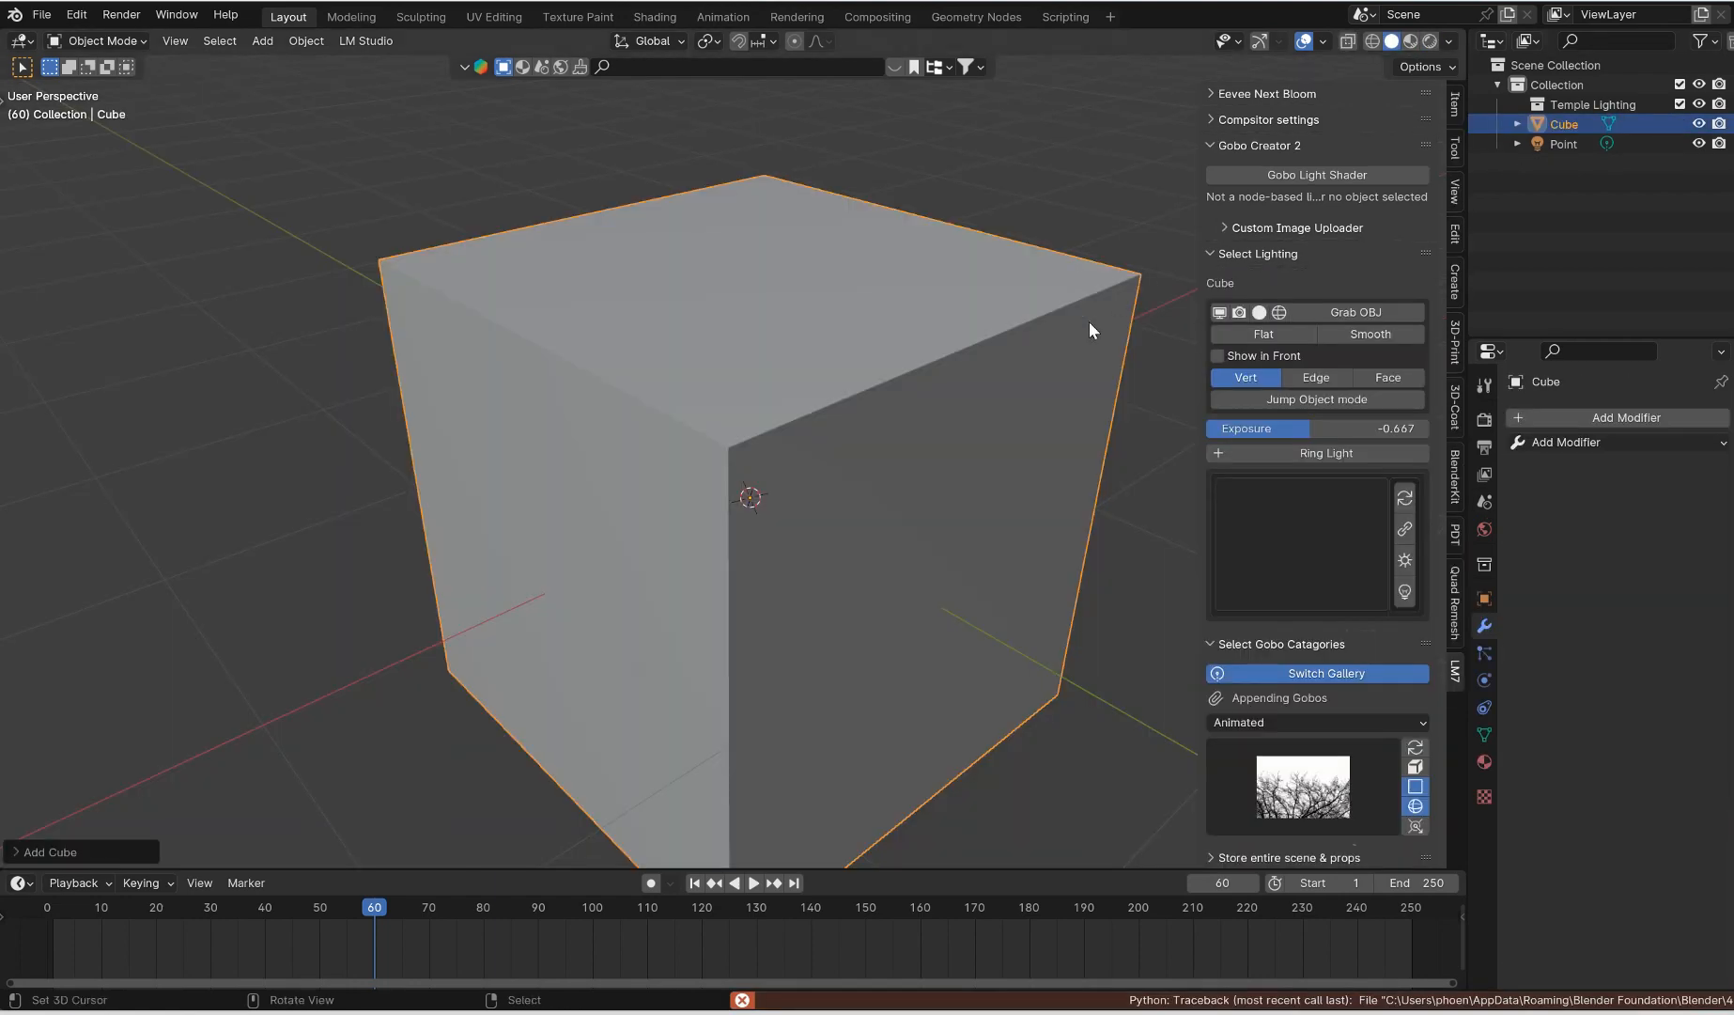
Enable the Cavity option in the viewport's Solid shading settings for the cube
{"action": "scroll", "coordinate": [1033, 352], "scroll_direction": "down", "scroll_amount": 3}
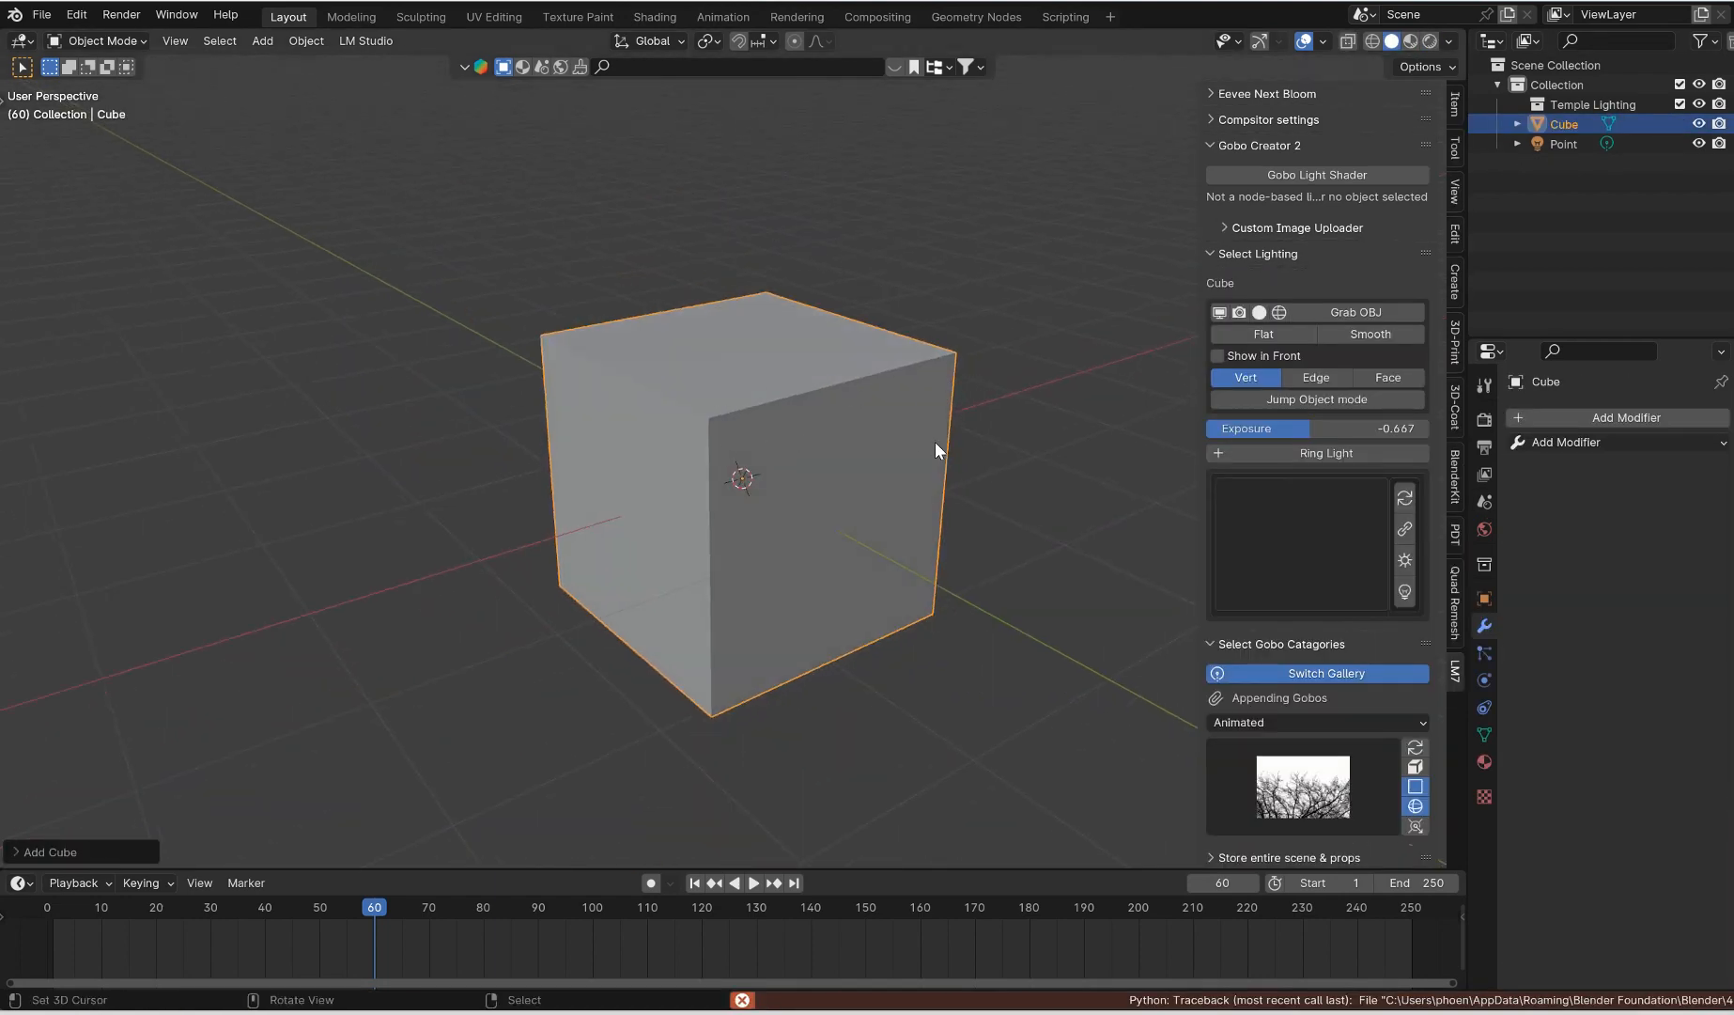
{"action": "left_click", "coordinate": [1450, 40]}
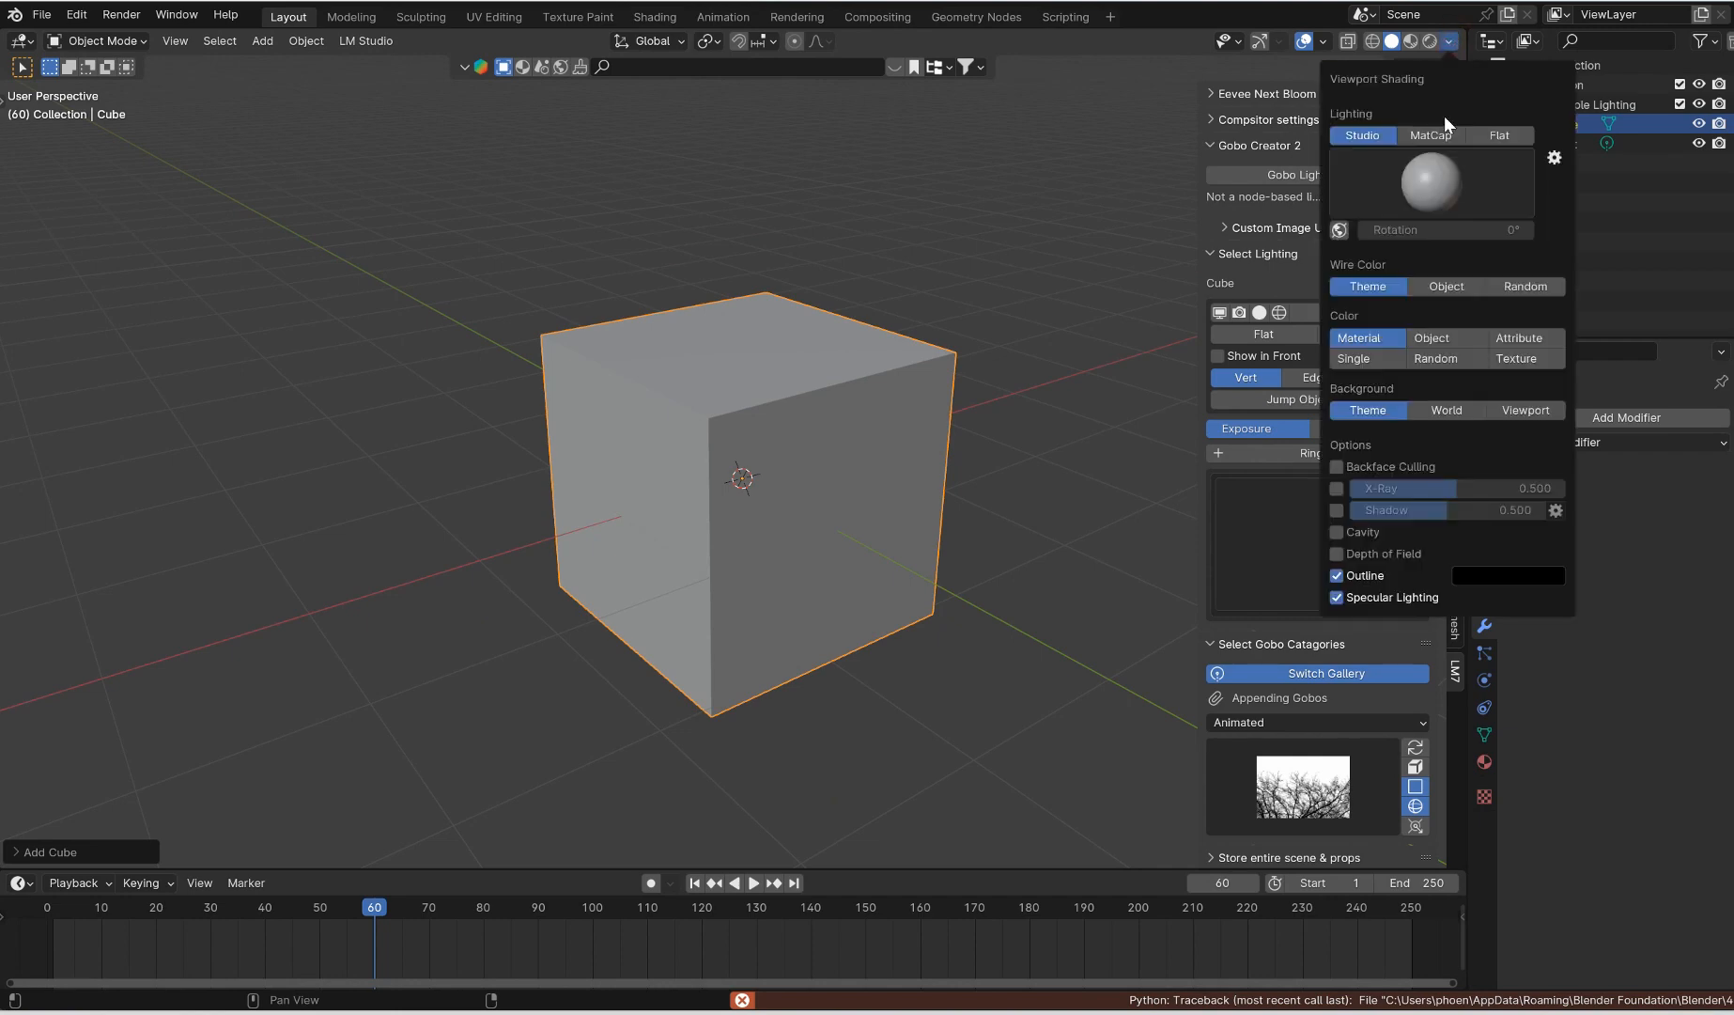
{"action": "left_click", "coordinate": [1333, 539]}
{"action": "scroll", "coordinate": [839, 387], "scroll_direction": "up", "scroll_amount": 4}
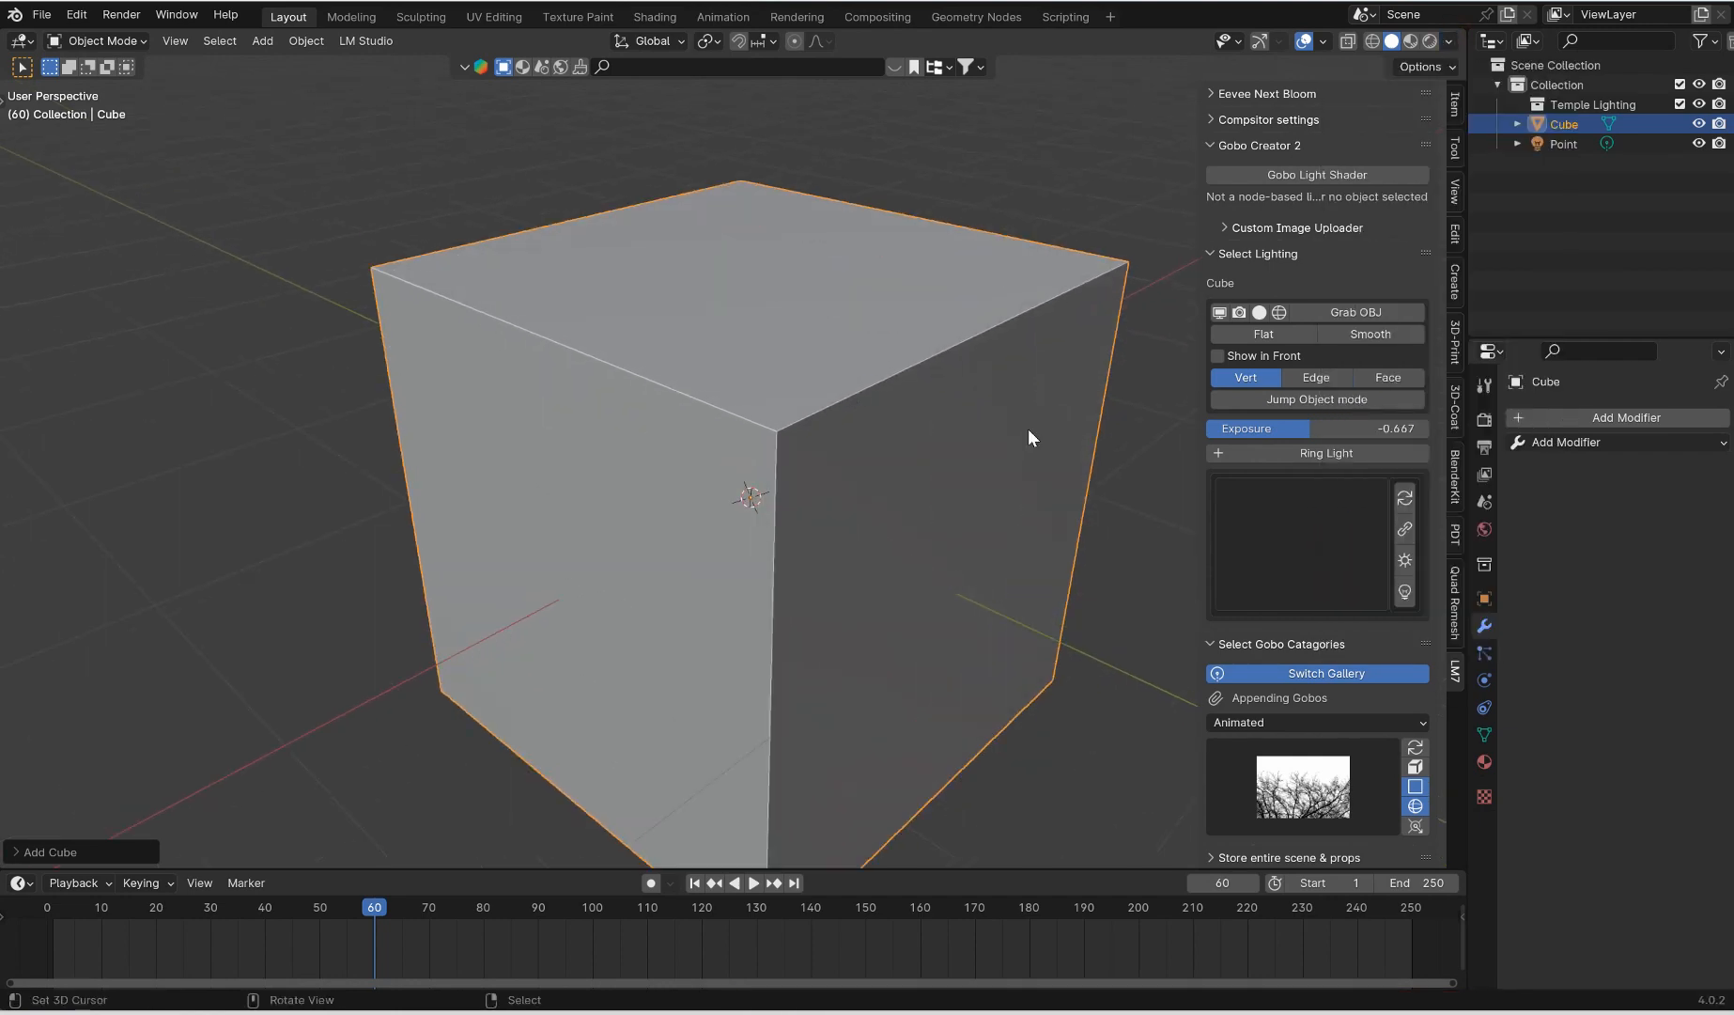
Try the cube's viewport visibility and wireframe toggles in the Select Lighting options, and reselect the cube with Grab OBJ
{"action": "left_click", "coordinate": [1239, 314]}
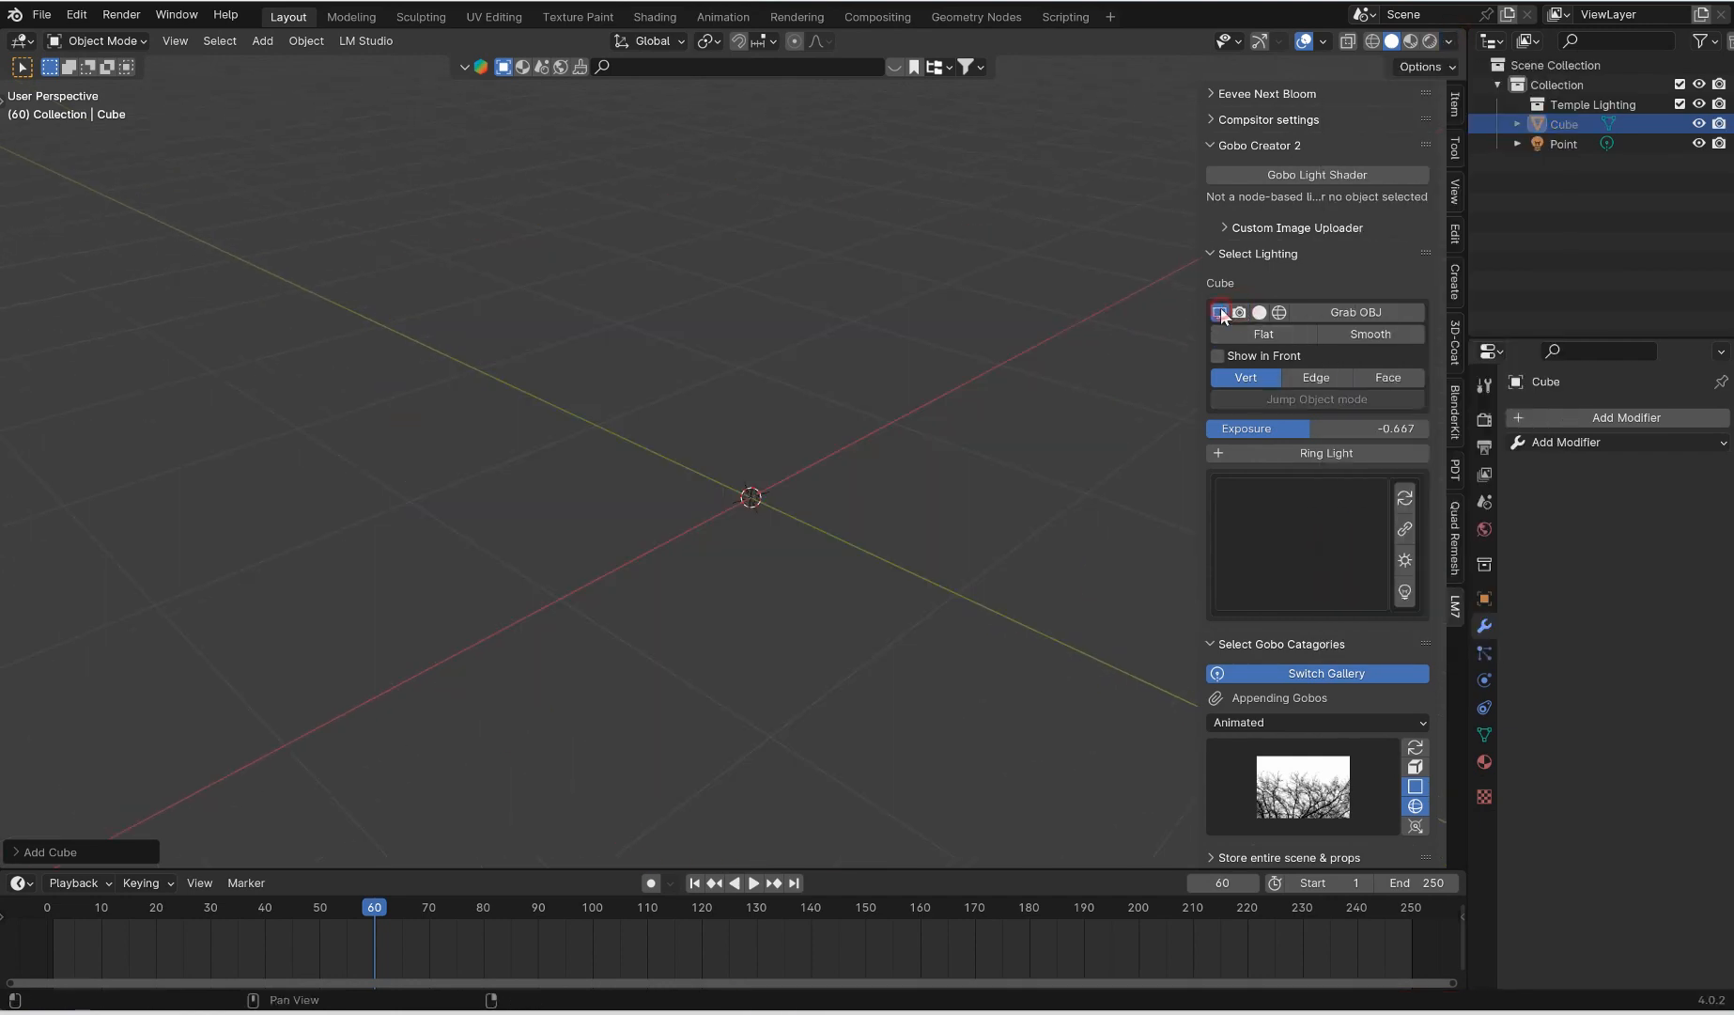
{"action": "left_click", "coordinate": [1237, 316]}
{"action": "left_click", "coordinate": [1280, 313]}
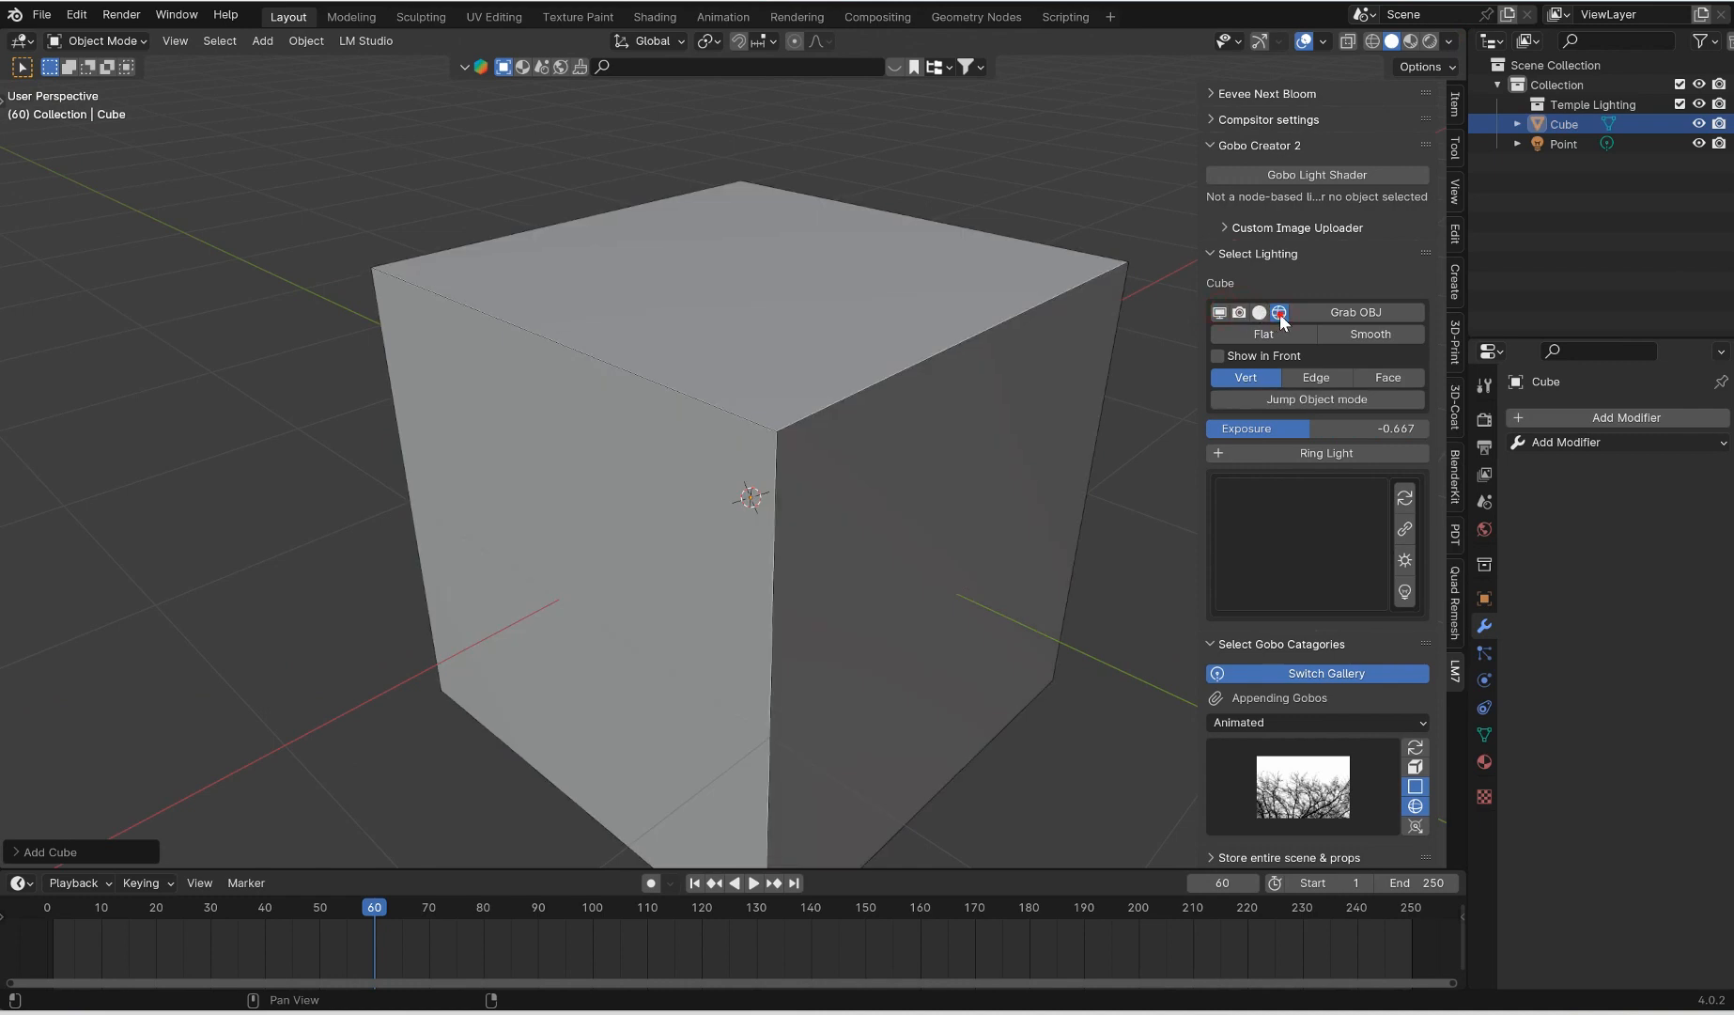
{"action": "left_click", "coordinate": [1281, 315]}
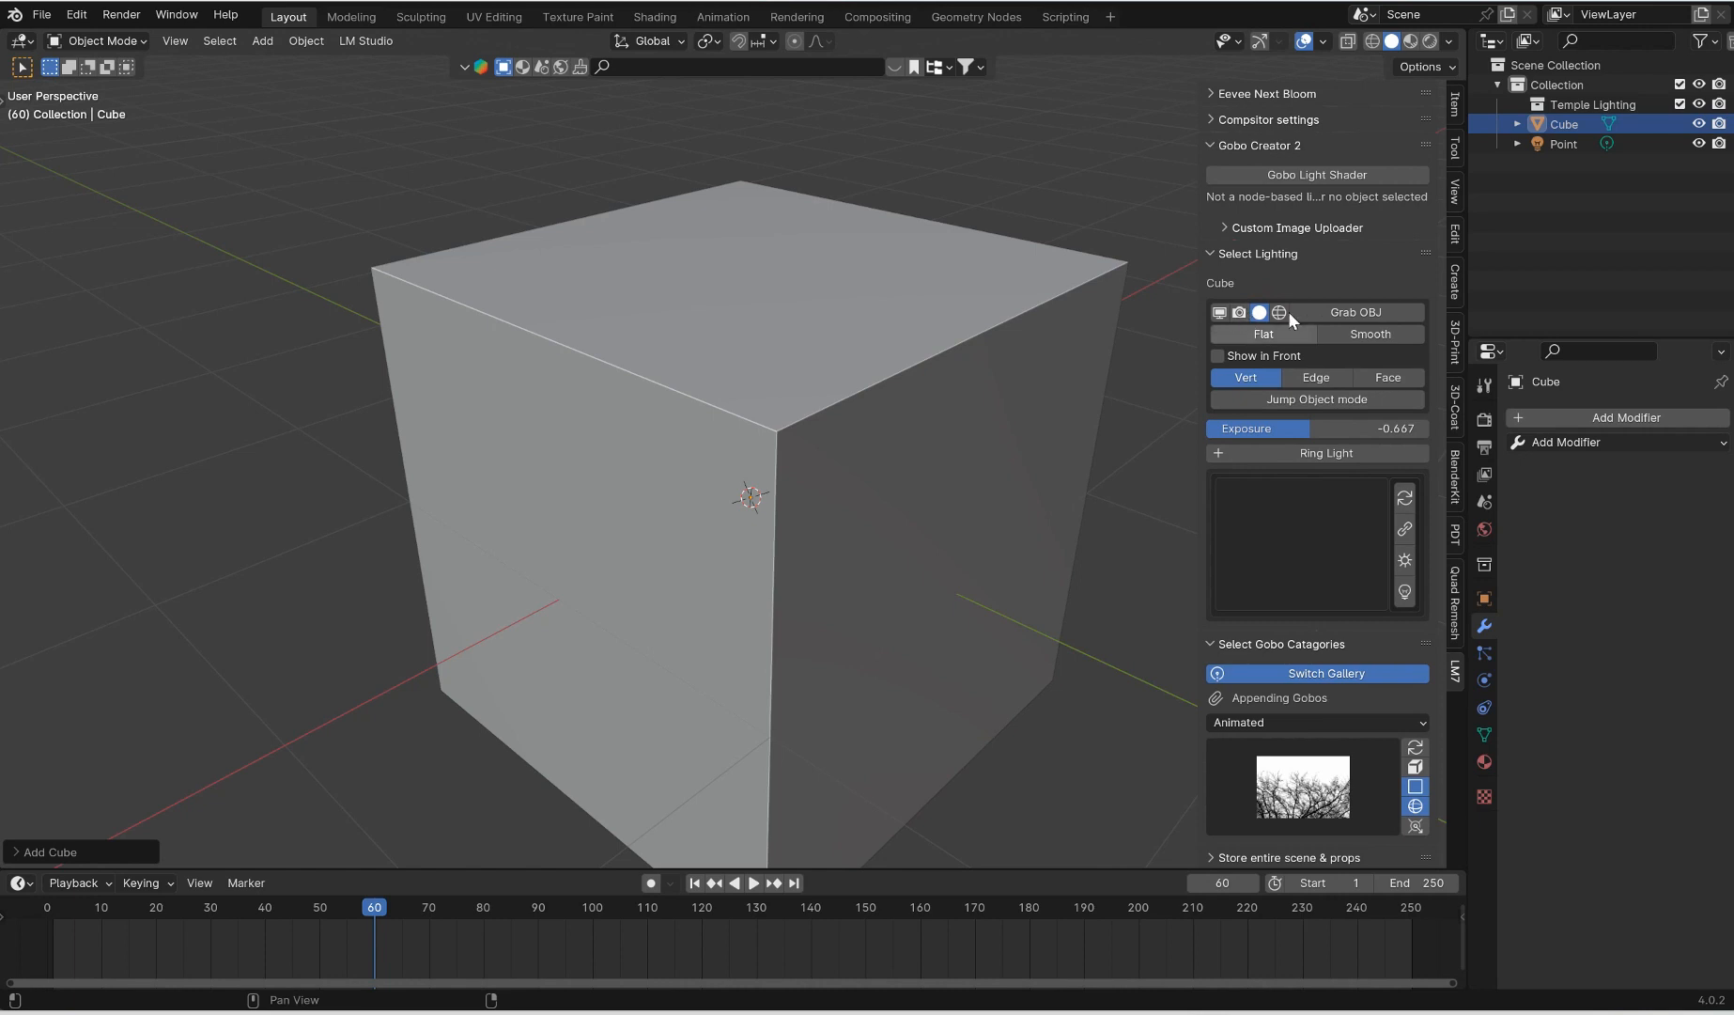
{"action": "left_click", "coordinate": [1360, 313]}
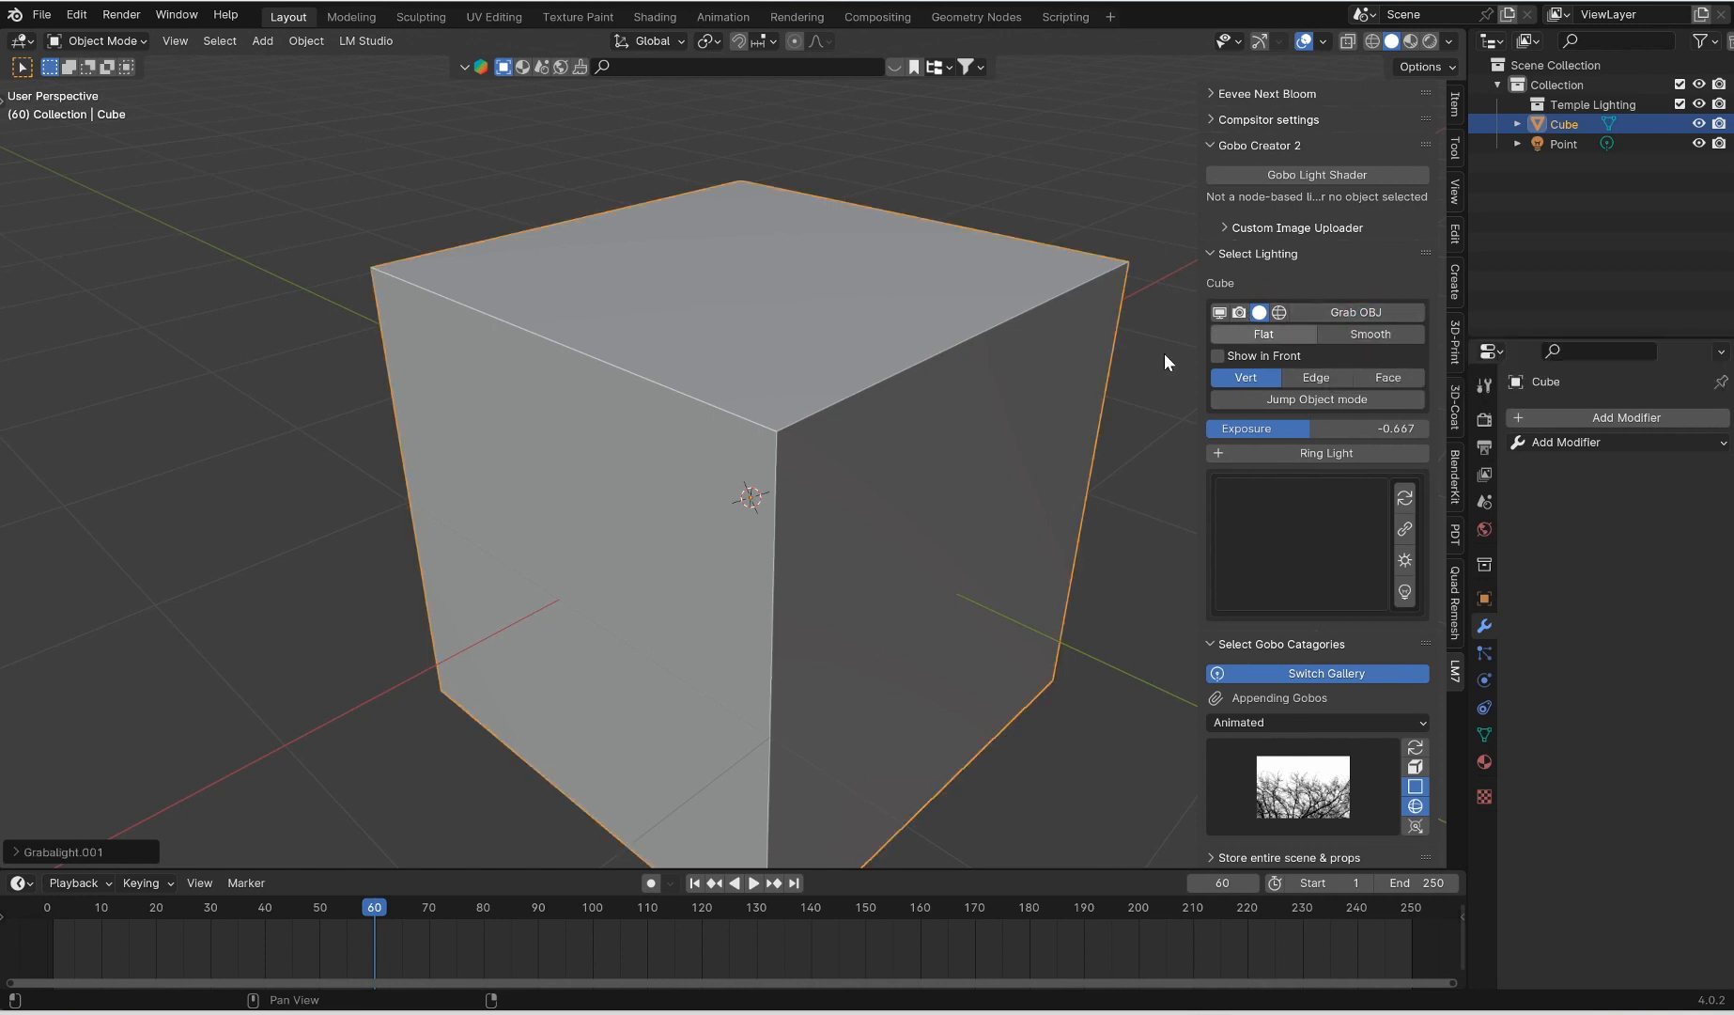
{"action": "scroll", "coordinate": [1118, 334], "scroll_direction": "down", "scroll_amount": 1}
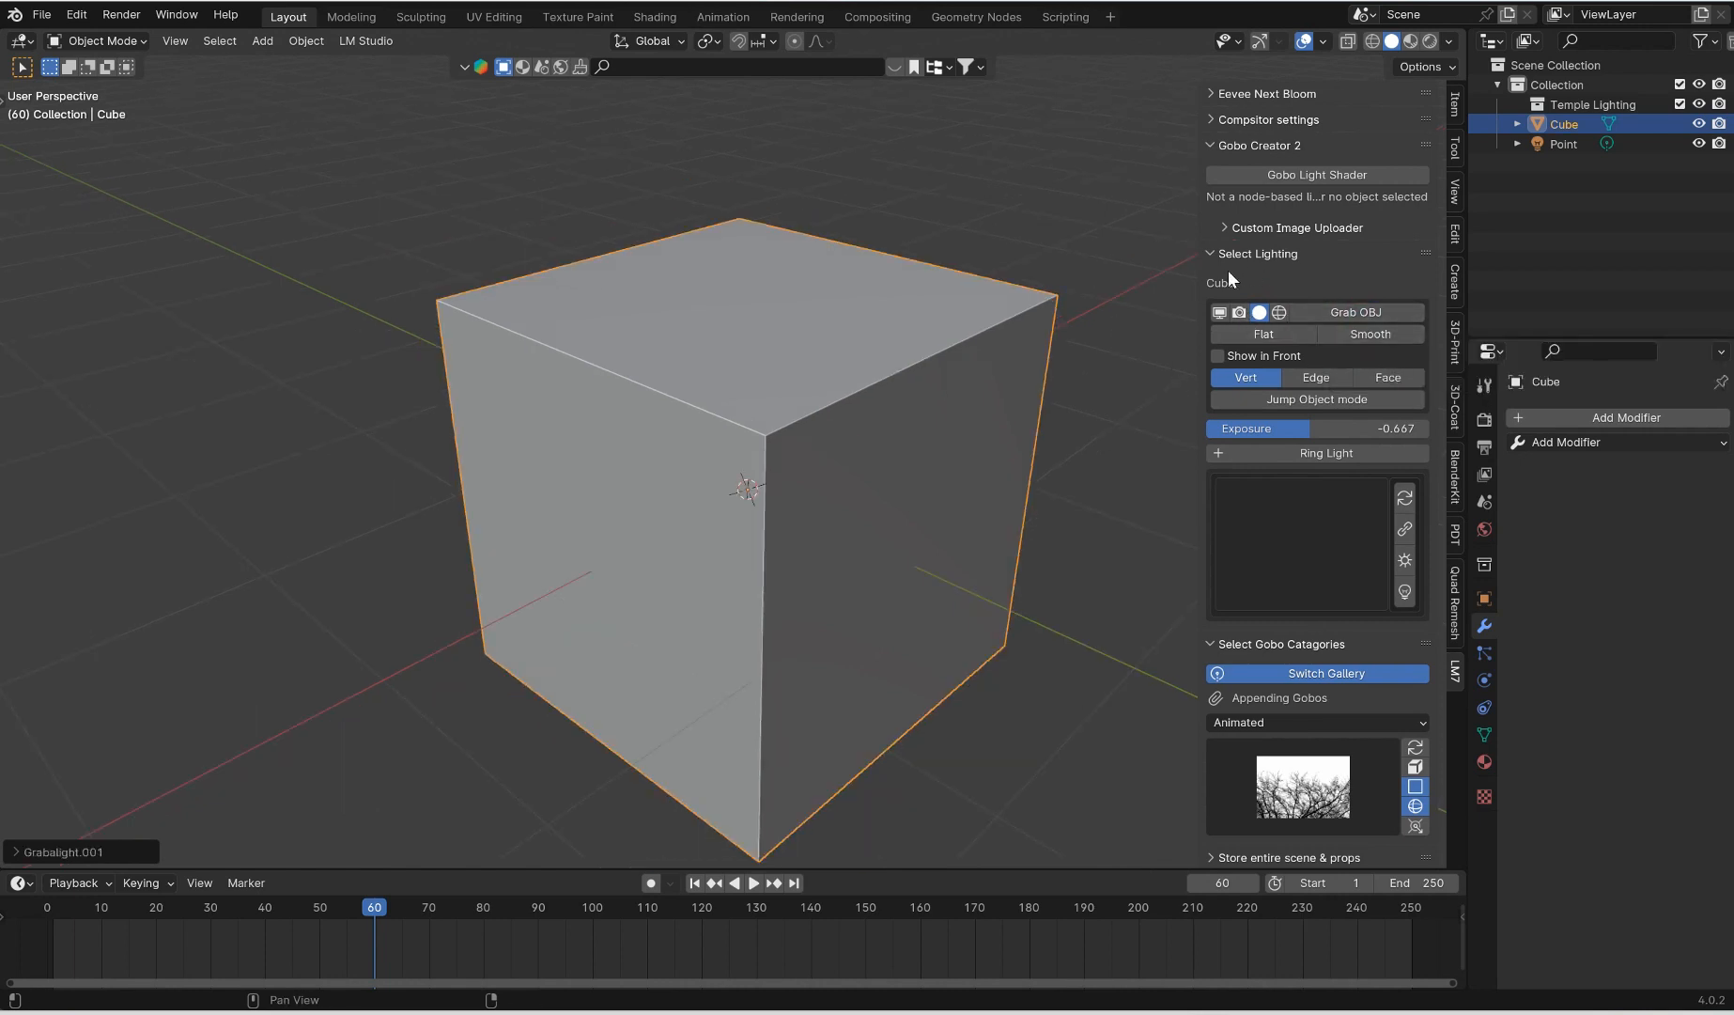
Set the cube's mesh selection mode to Face in the Select Lighting options and try the Jump Object mode switch
{"action": "left_click", "coordinate": [1099, 402]}
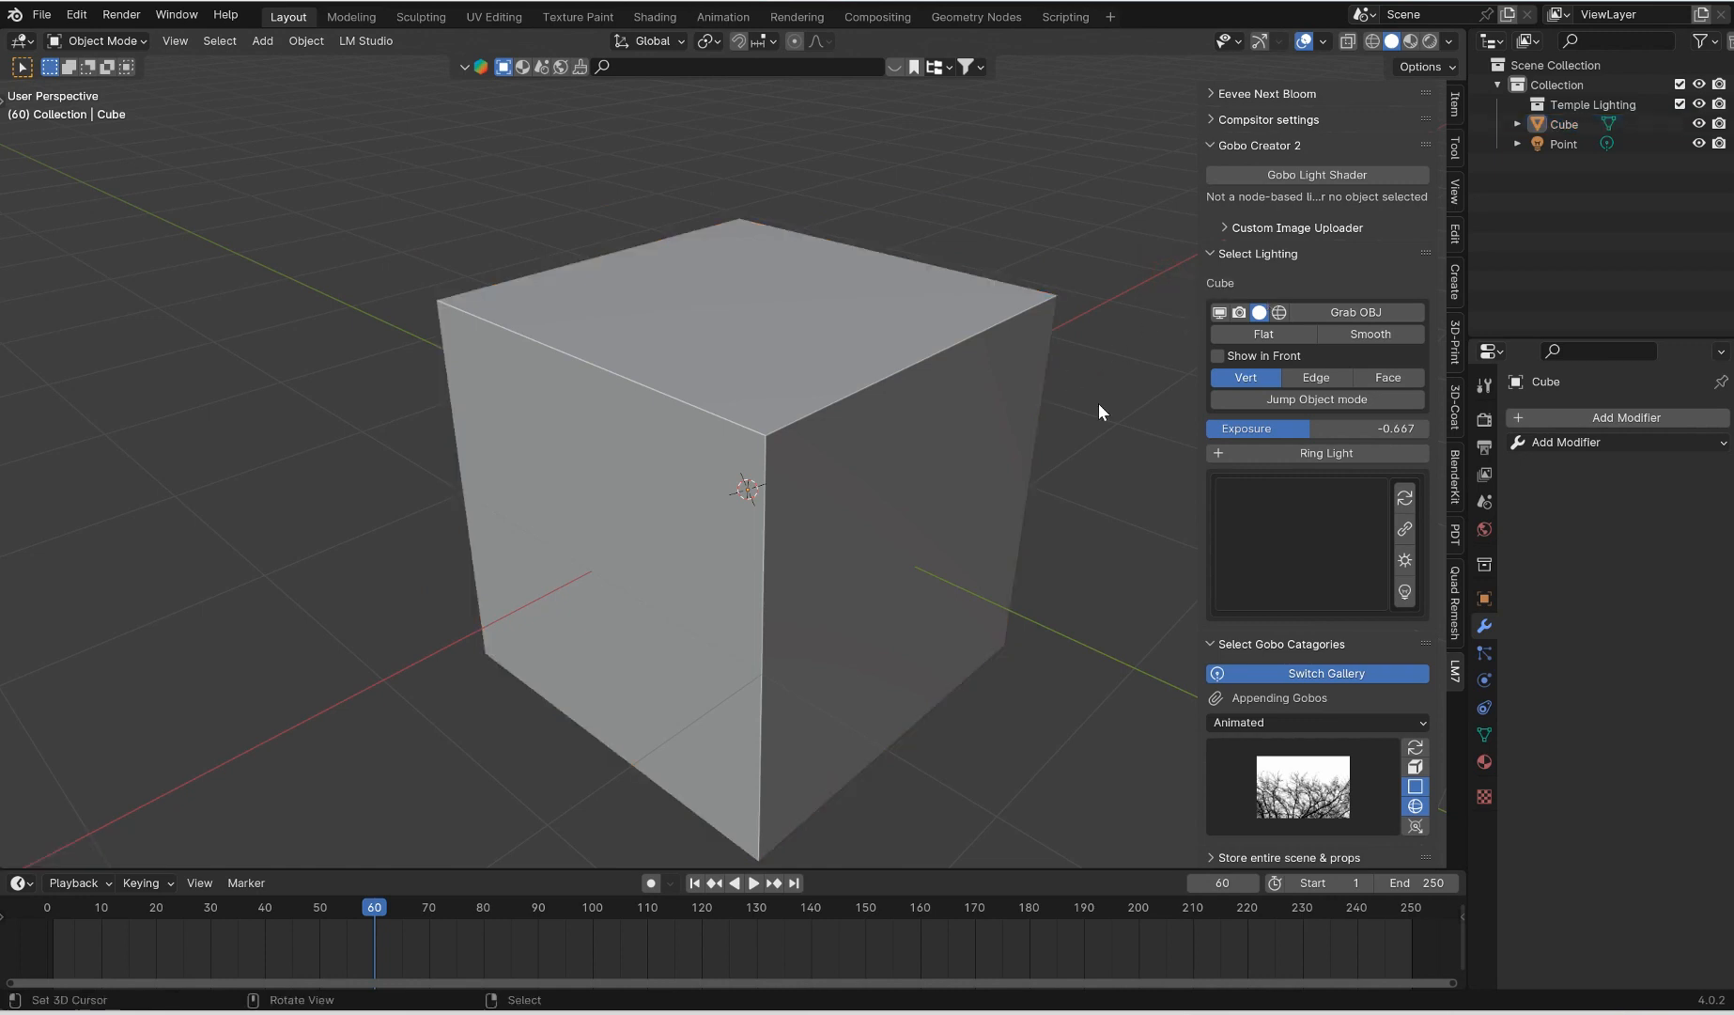
{"action": "left_click", "coordinate": [1261, 377]}
{"action": "left_click", "coordinate": [1387, 376]}
{"action": "left_click", "coordinate": [1294, 396]}
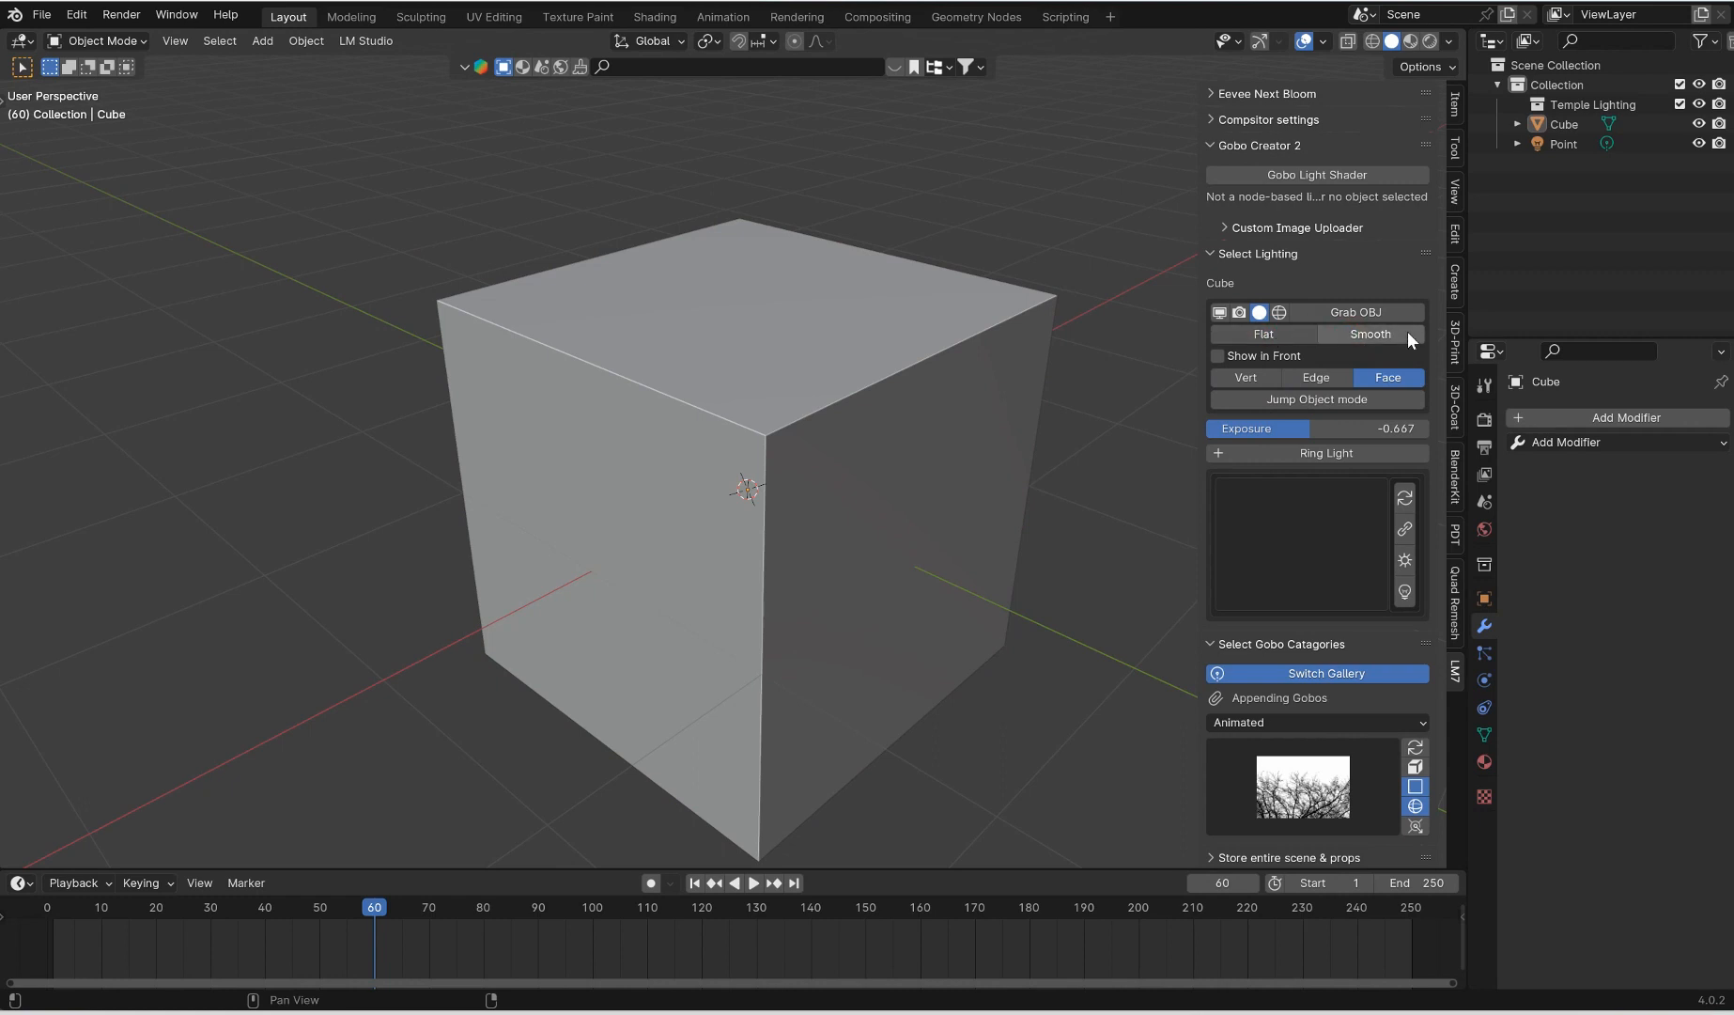
Shade the cube smooth and turn on auto smooth so its edges stay sharp
{"action": "left_click", "coordinate": [867, 391]}
{"action": "left_click", "coordinate": [1339, 334]}
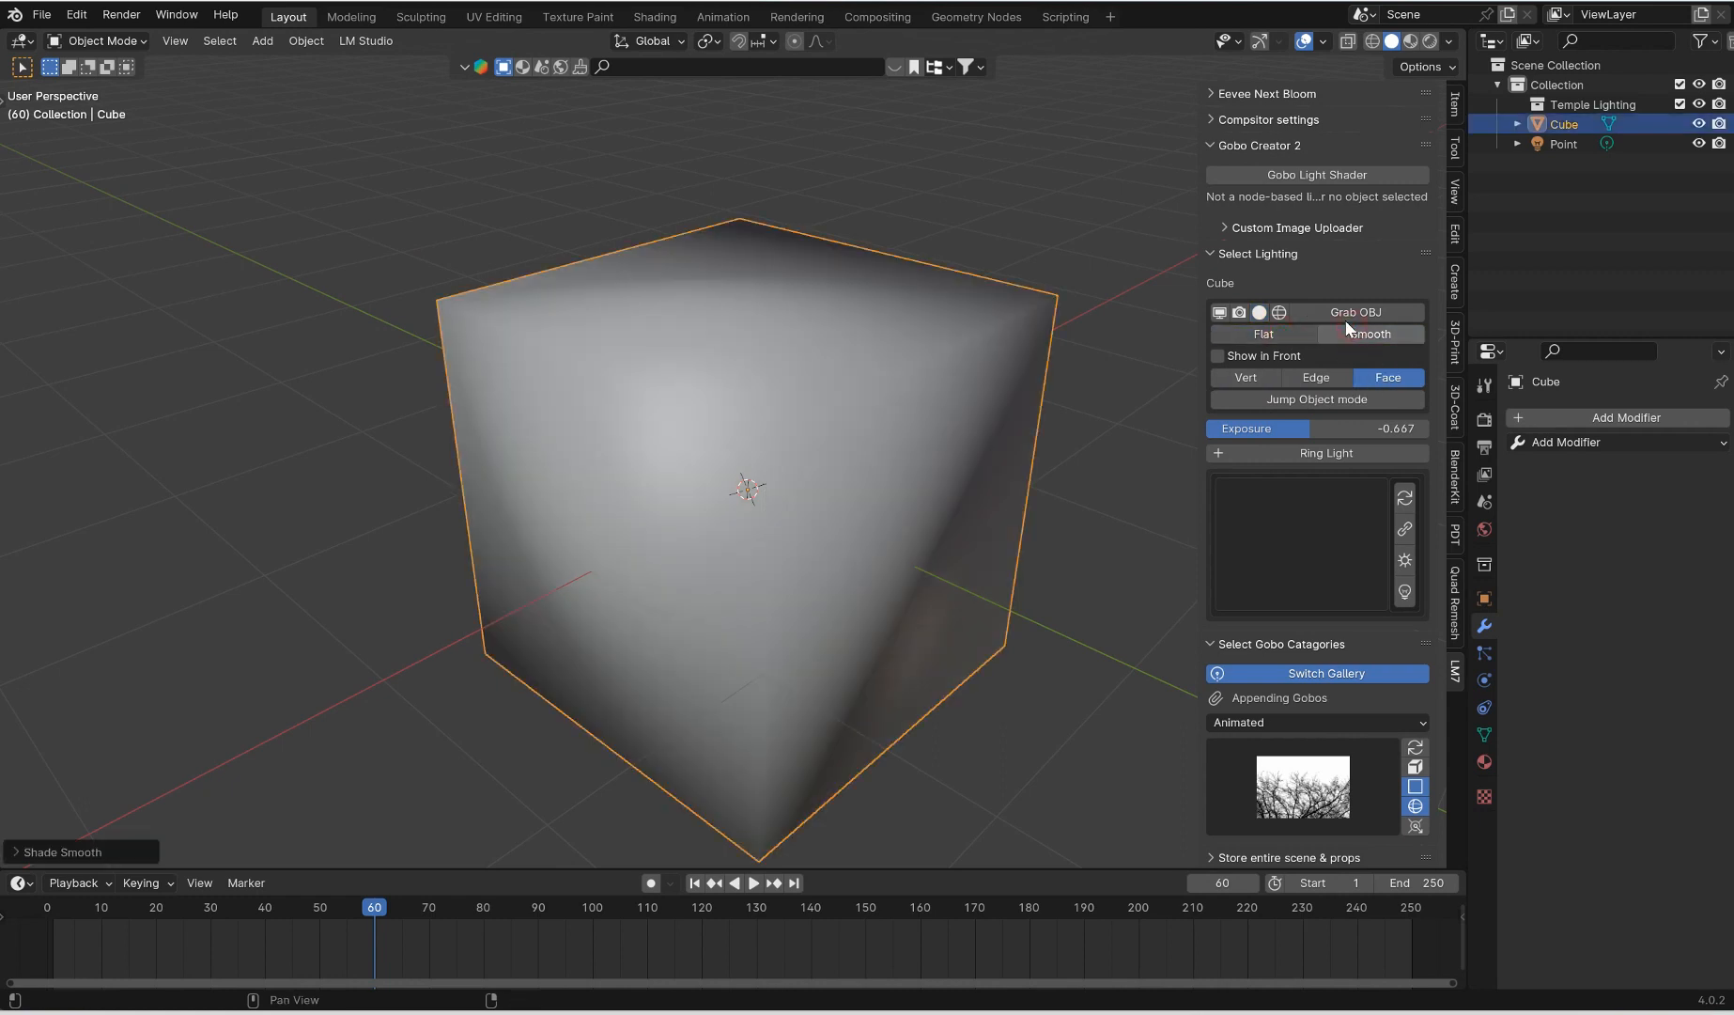
{"action": "left_click", "coordinate": [1257, 312]}
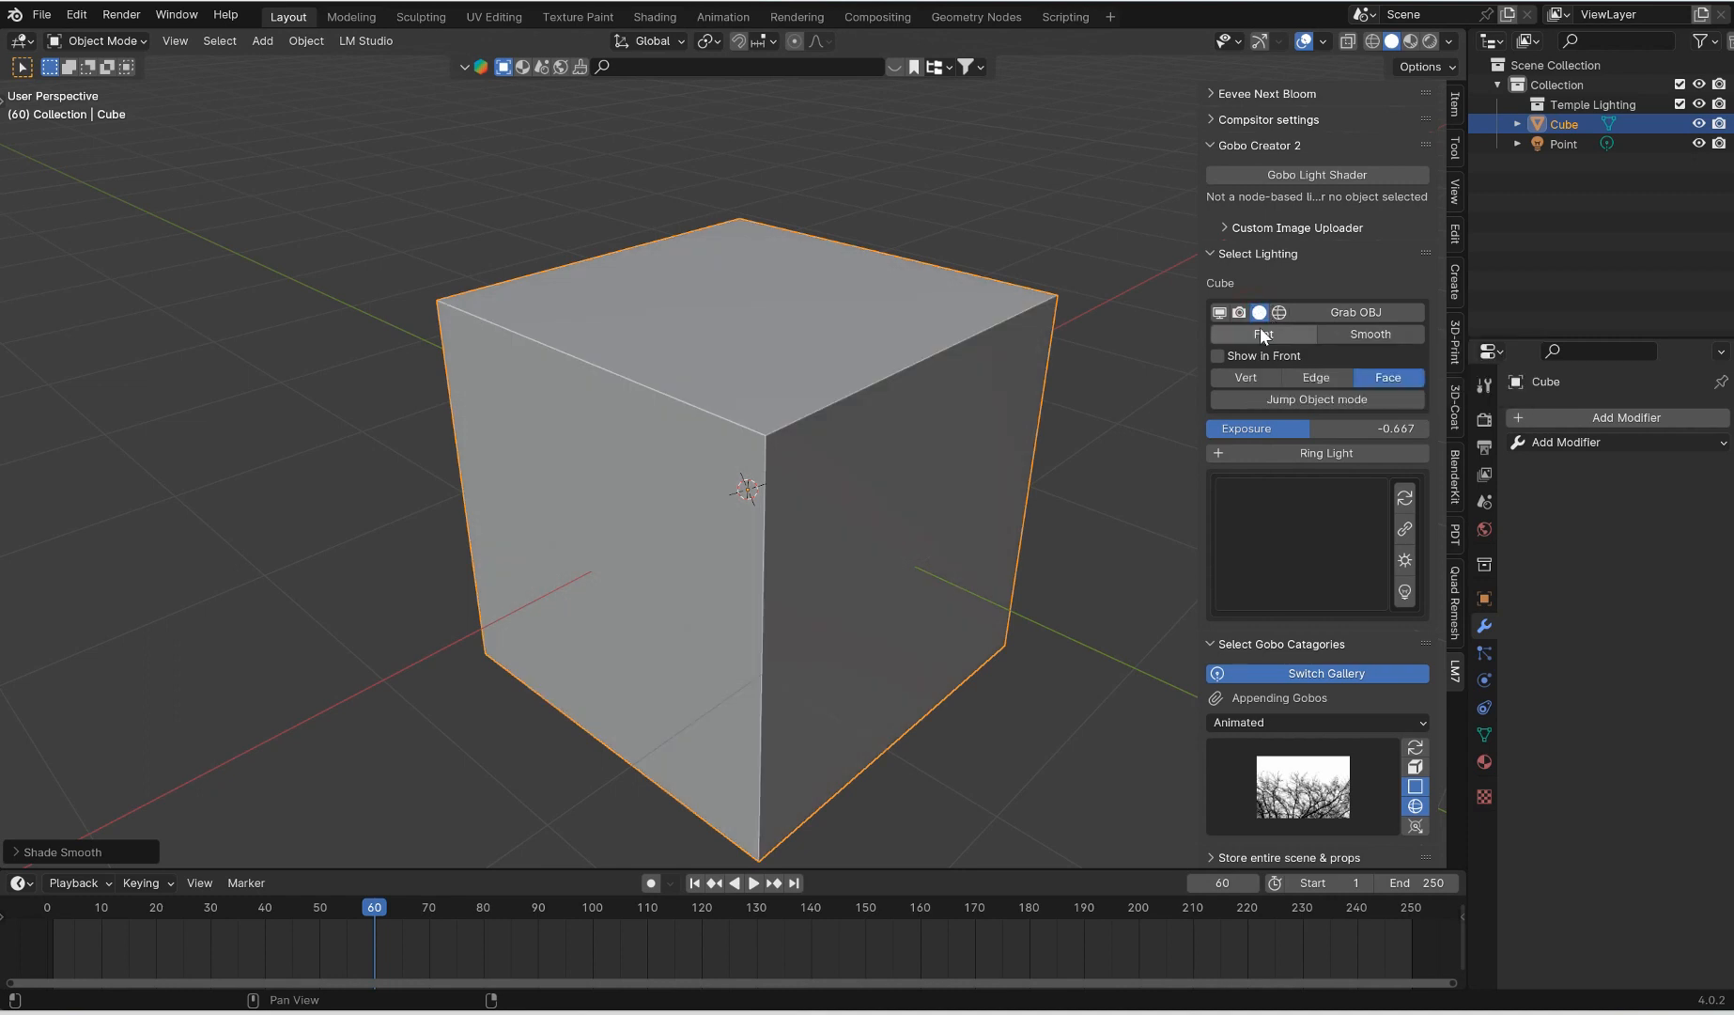
Add a gobo spot light above the cube with Gobo Light Shader and clear its rotation so it points straight down
{"action": "left_click", "coordinate": [1226, 228]}
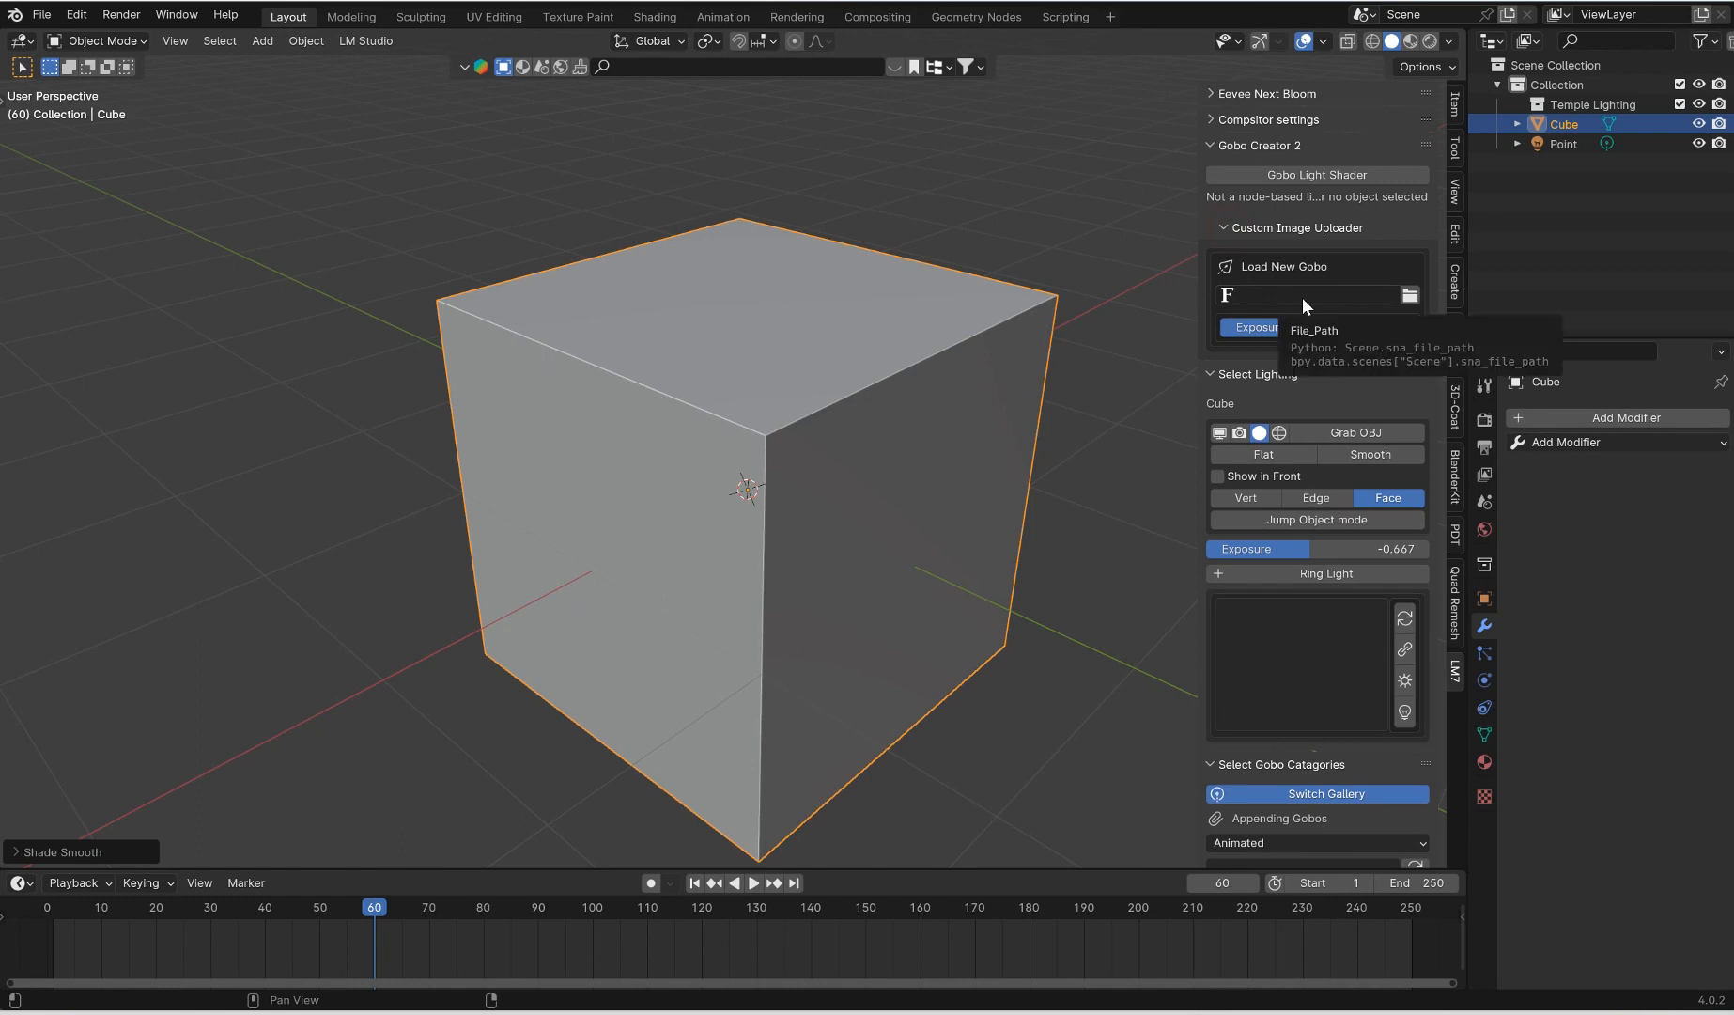
{"action": "scroll", "coordinate": [890, 297], "scroll_direction": "down", "scroll_amount": 2}
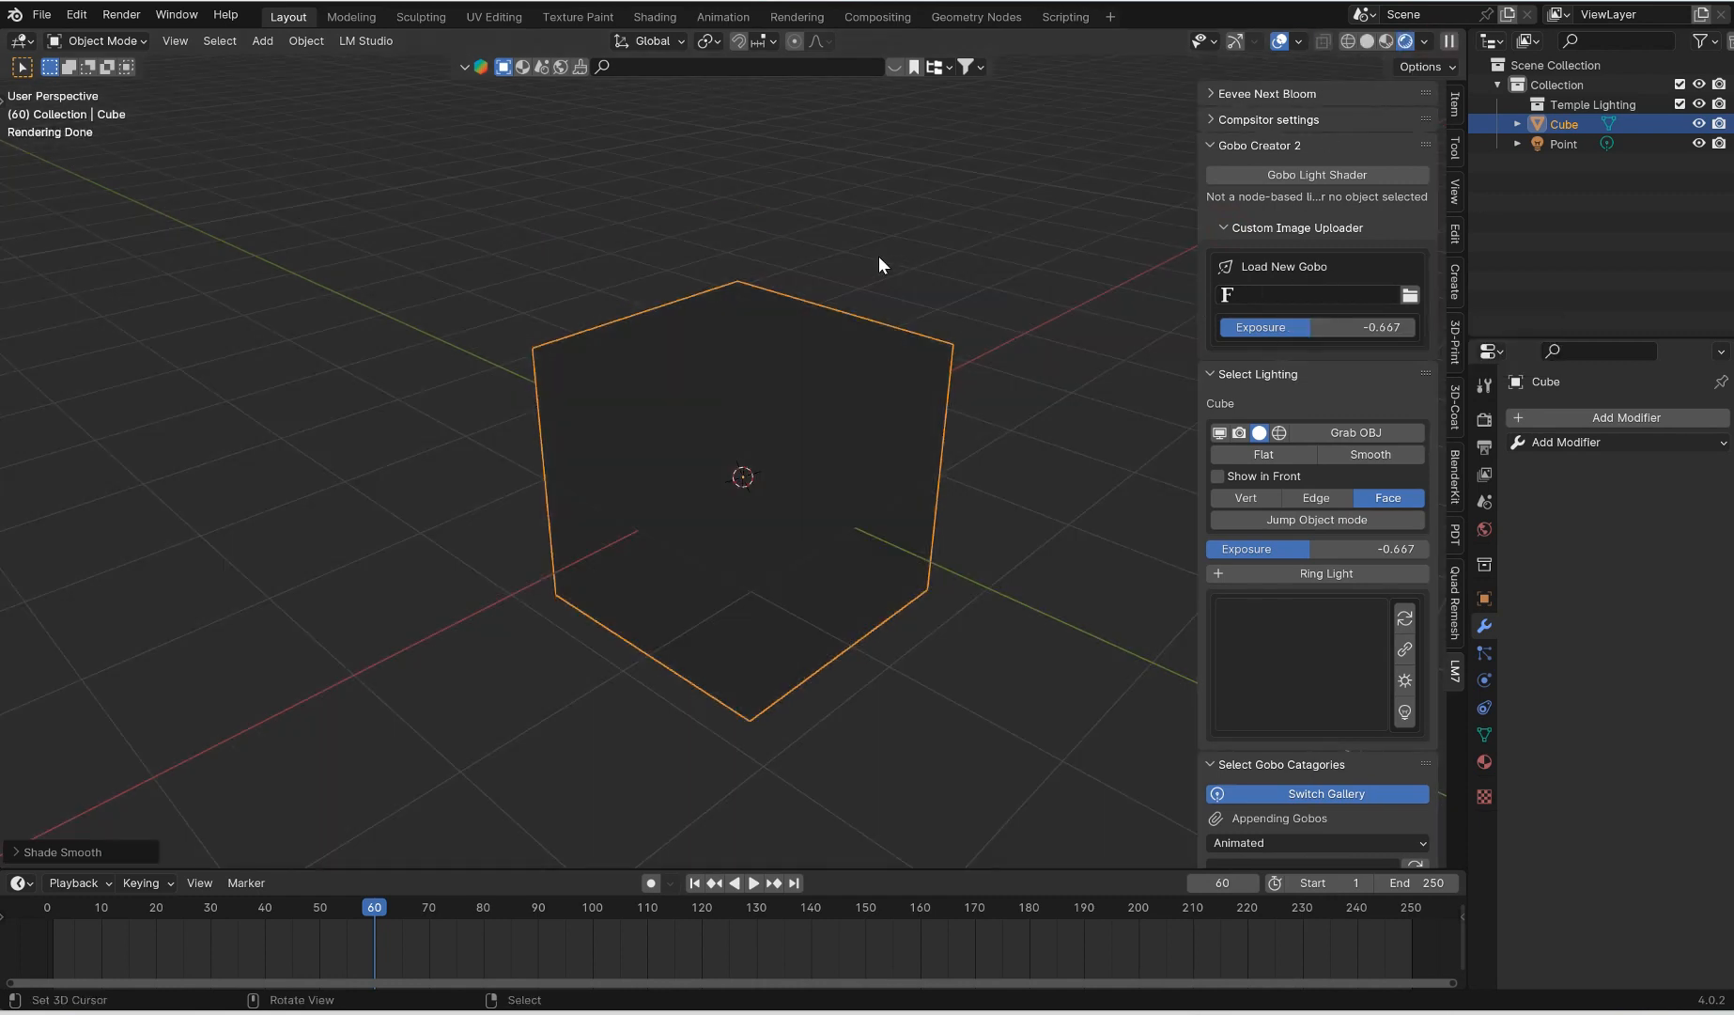
{"action": "middle_click_drag", "start_coordinate": [870, 253], "coordinate": [860, 319], "text": "shift"}
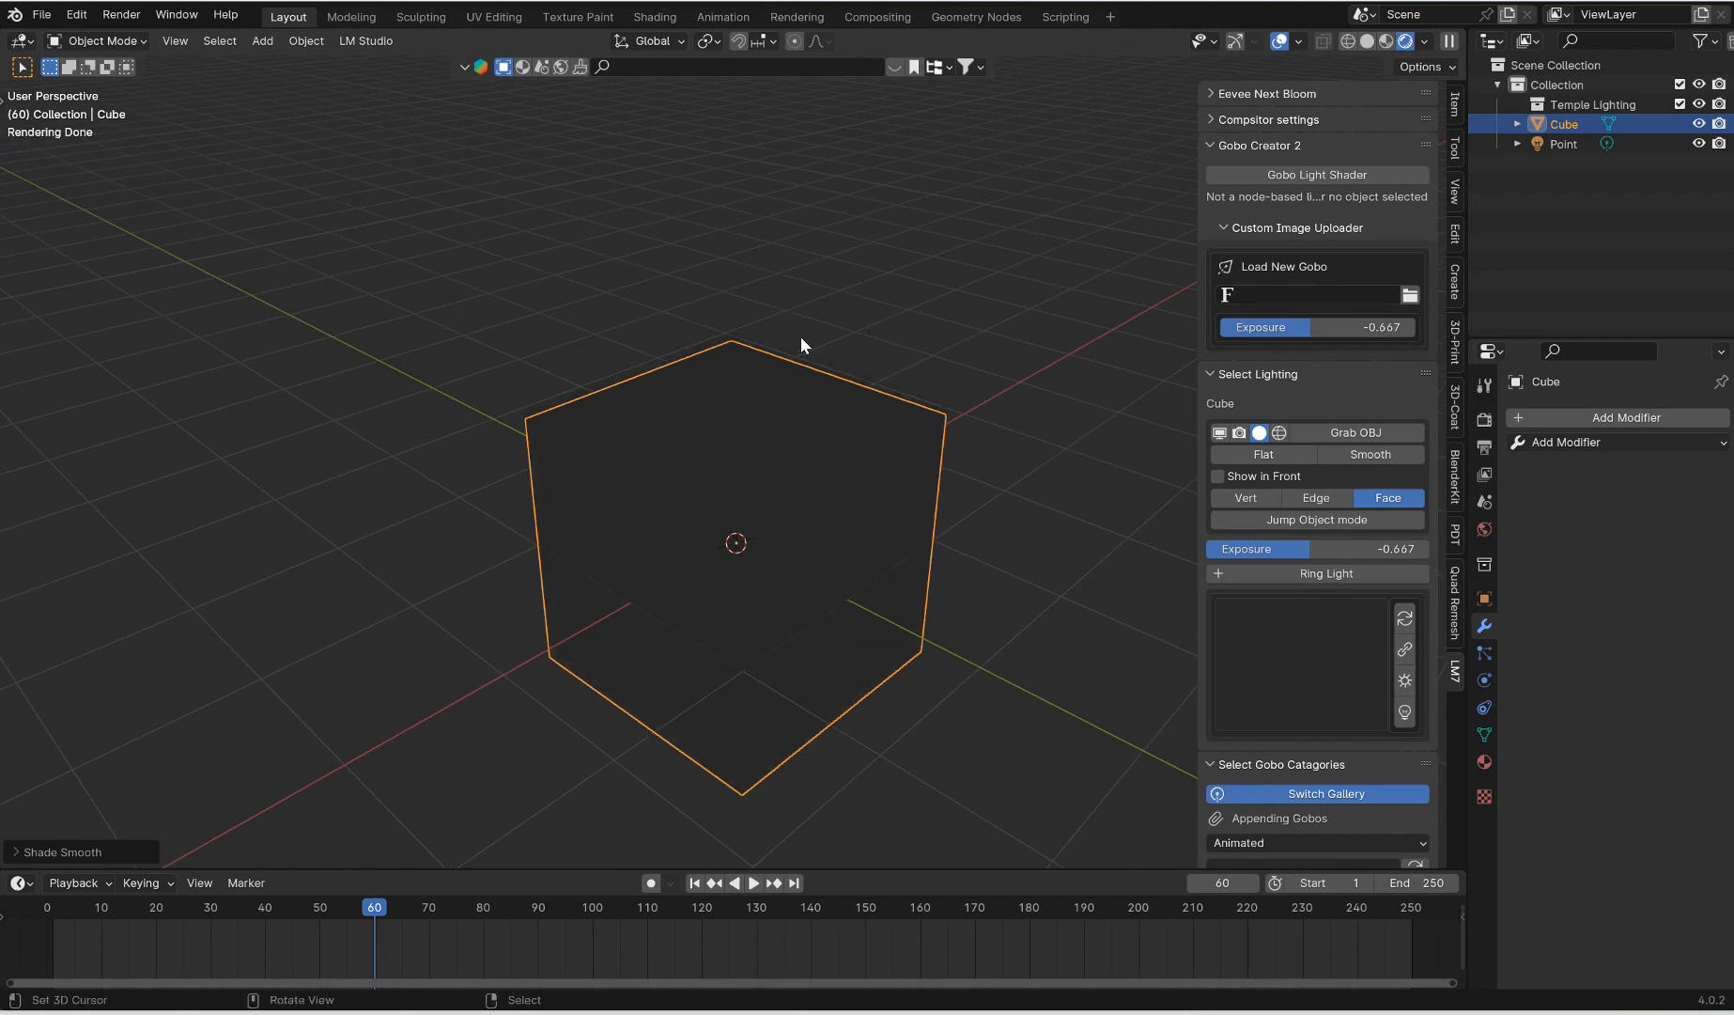
{"action": "left_click", "coordinate": [1320, 175]}
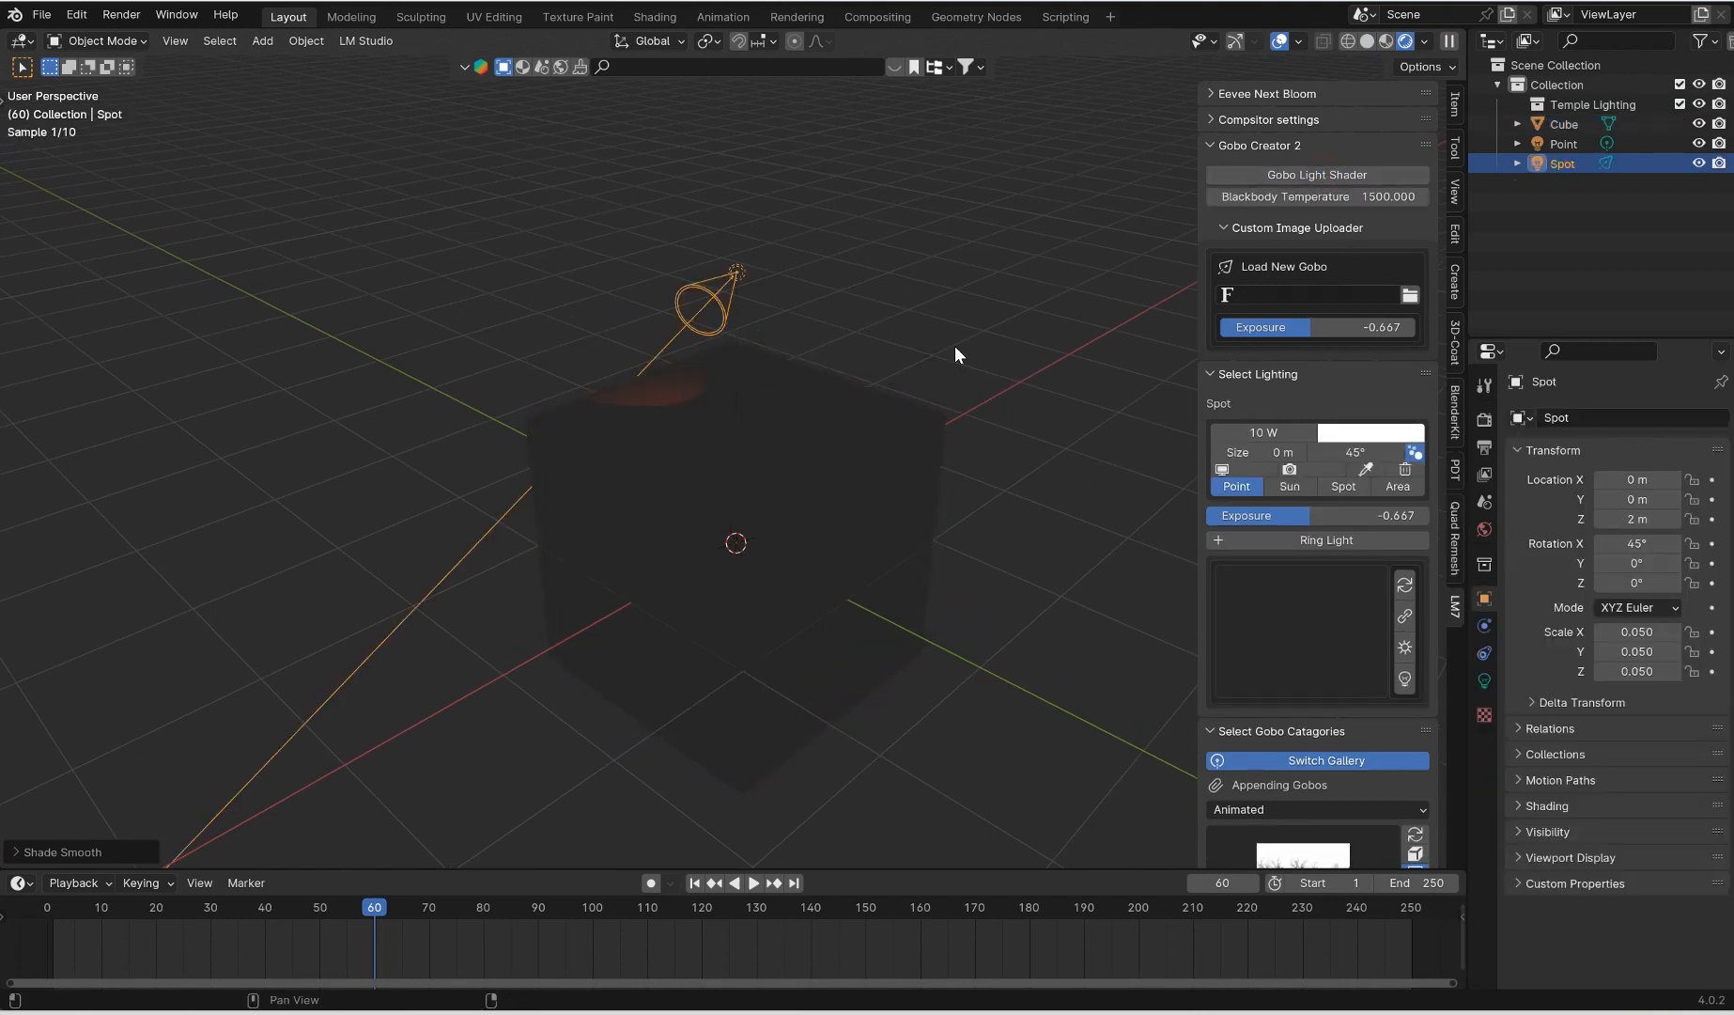
{"action": "key", "text": "alt+r"}
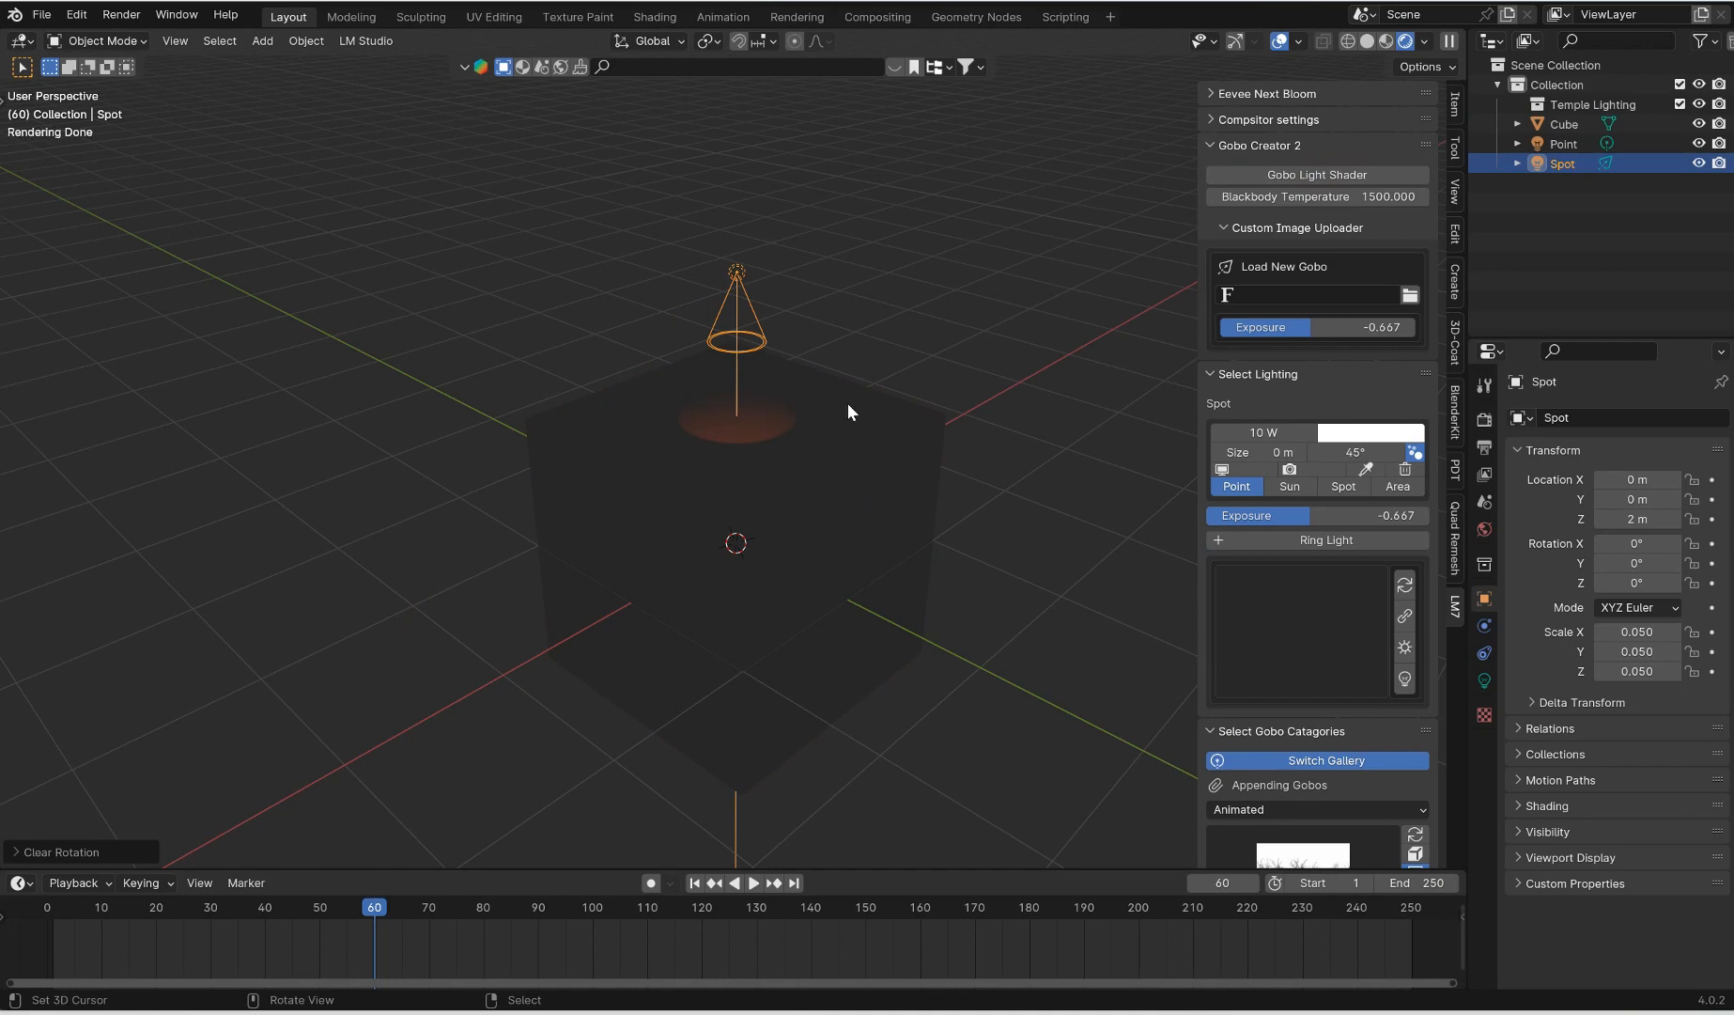
Raise the gobo spot light's intensity to 269 W and set its Blackbody Temperature to 7000
{"action": "key", "text": "alt+e"}
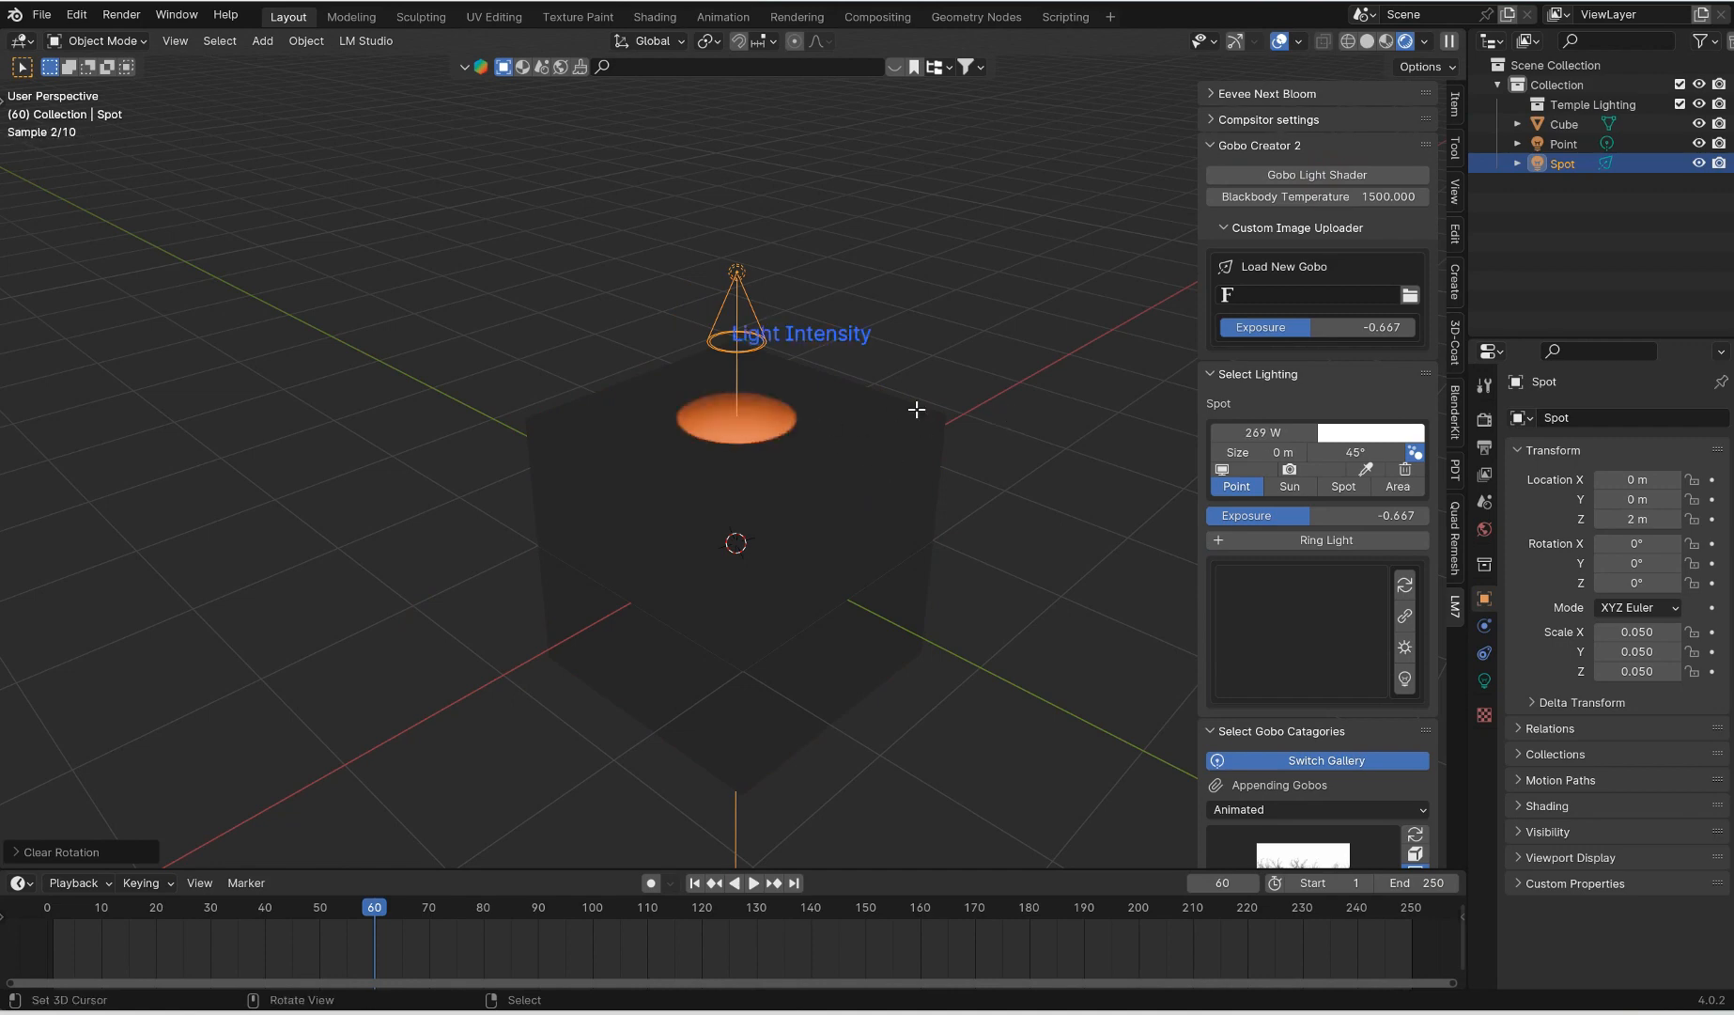
{"action": "left_click", "coordinate": [917, 407]}
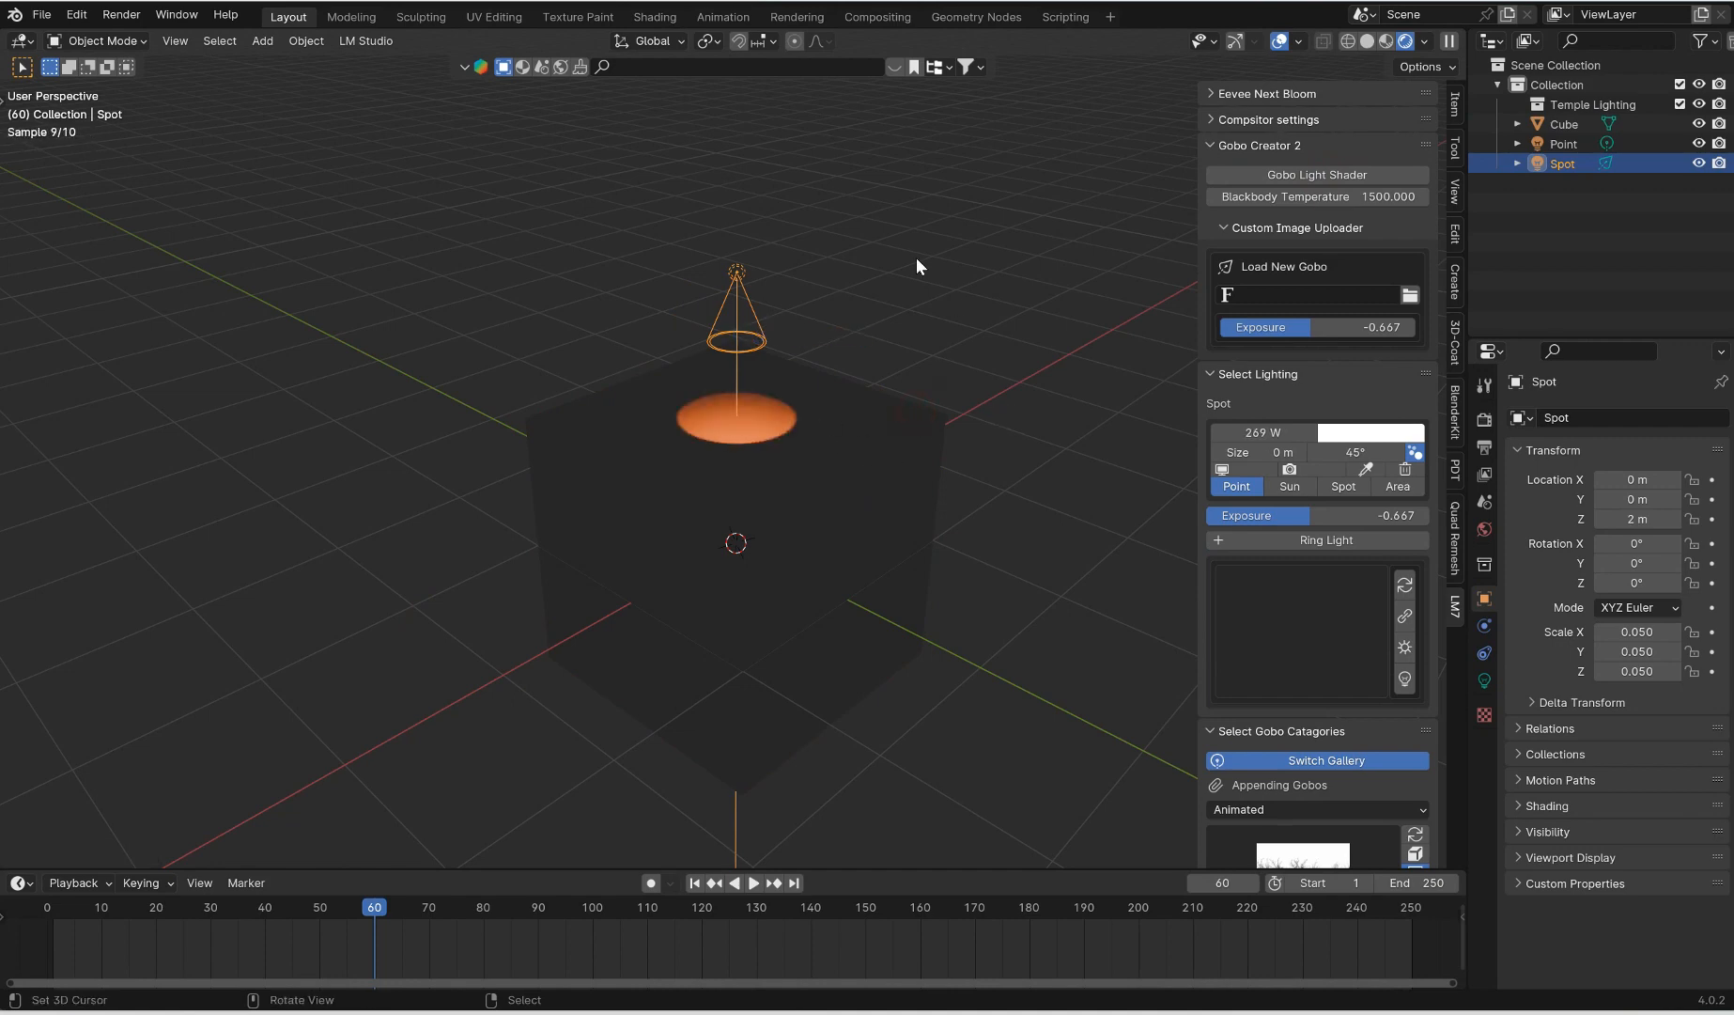
{"action": "left_click", "coordinate": [1319, 196]}
{"action": "type", "text": "7000"}
{"action": "key", "text": "Return"}
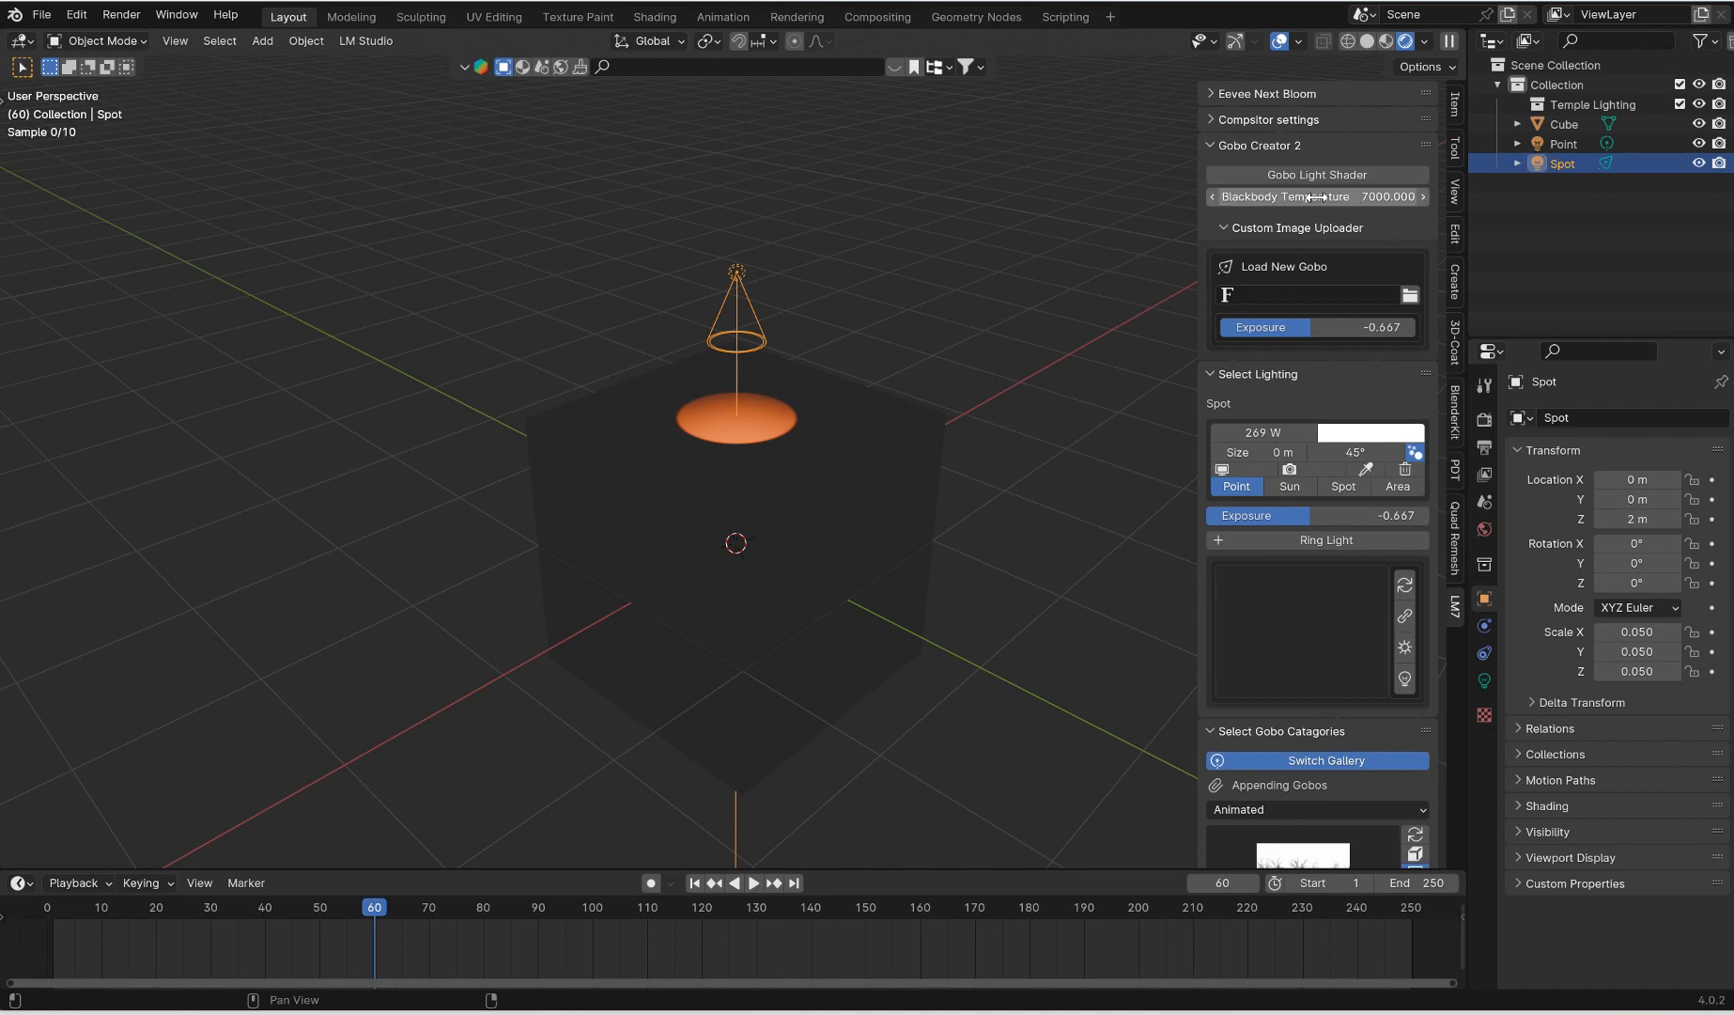
{"action": "scroll", "coordinate": [885, 340], "scroll_direction": "up", "scroll_amount": 5}
{"action": "scroll", "coordinate": [886, 255], "scroll_direction": "down", "scroll_amount": 2}
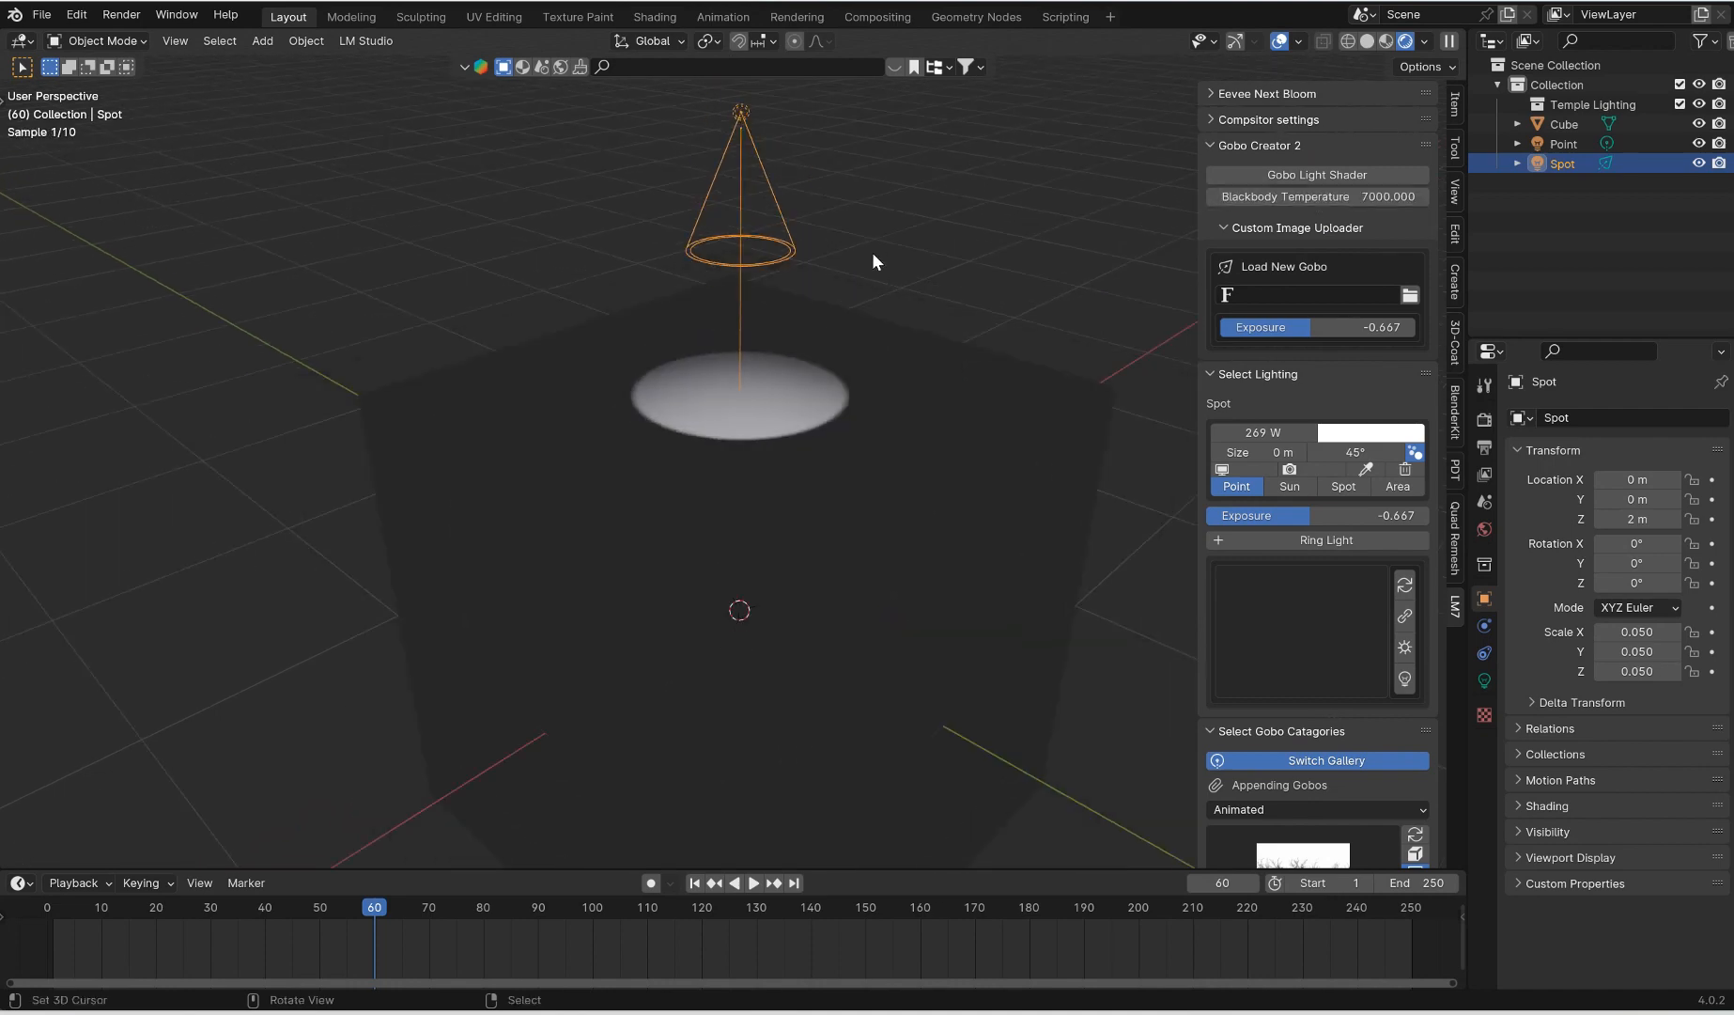
Choose create.jpg from the Downloads folder as the custom gobo image for the spot light
{"action": "left_click", "coordinate": [1415, 292]}
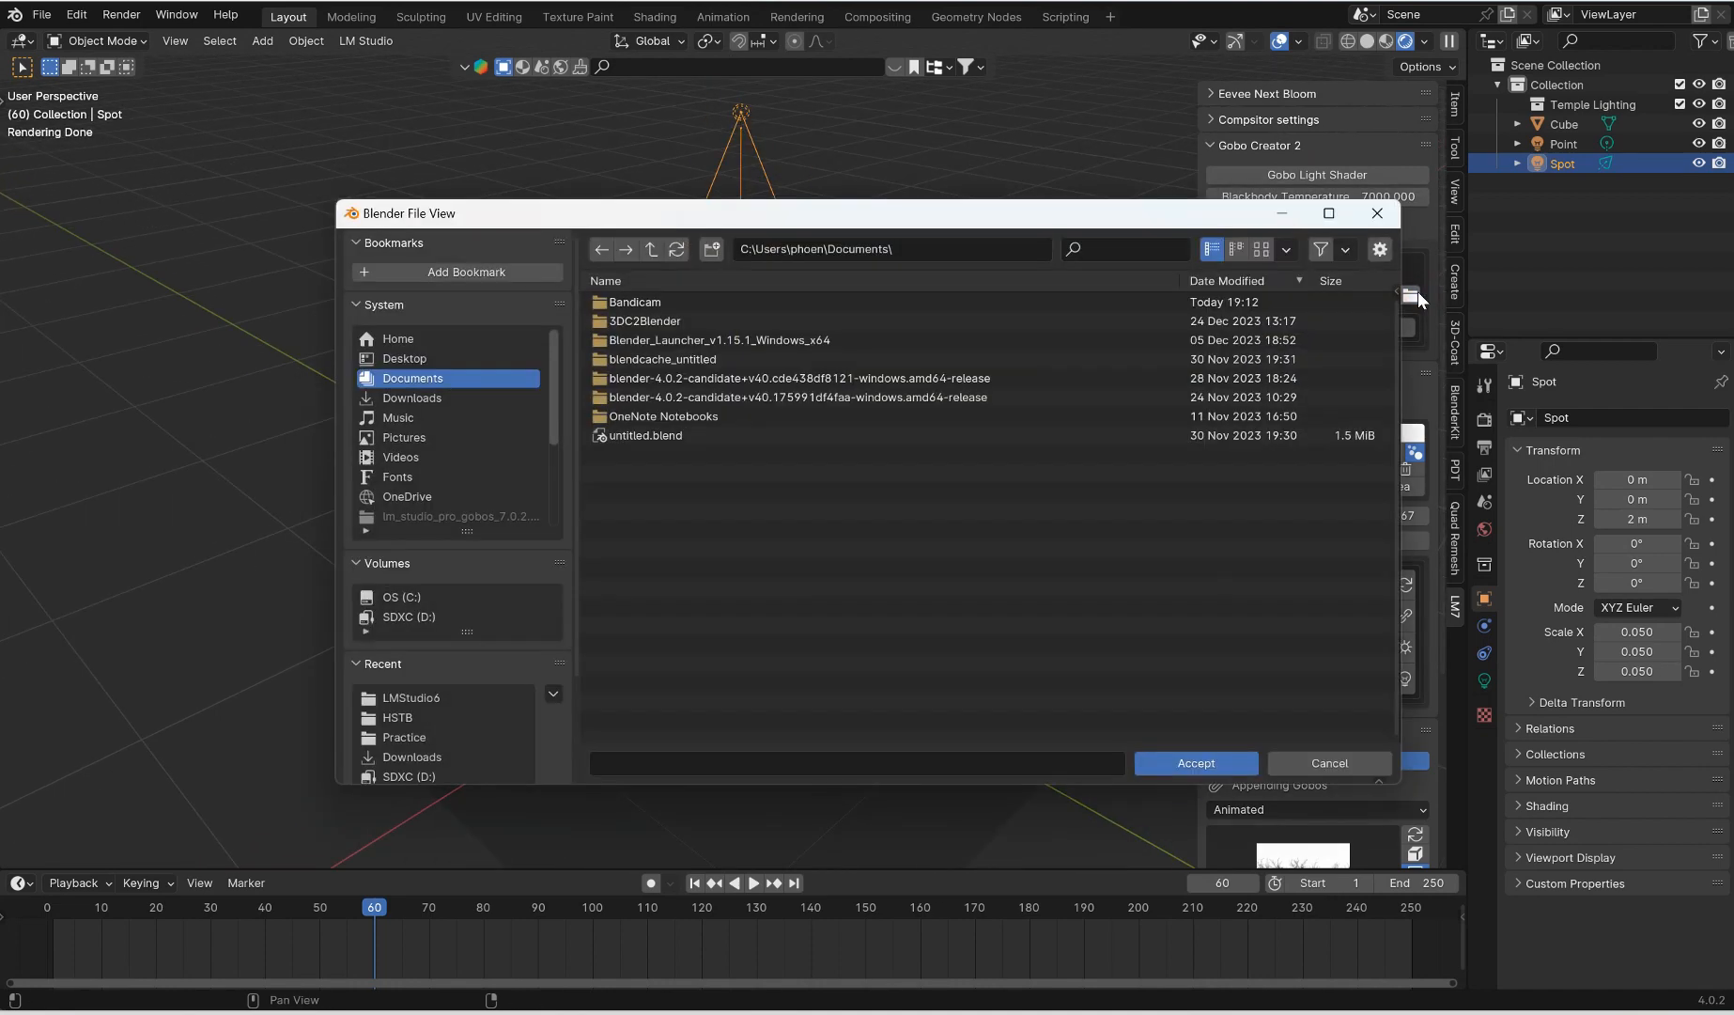
{"action": "left_click", "coordinate": [413, 397]}
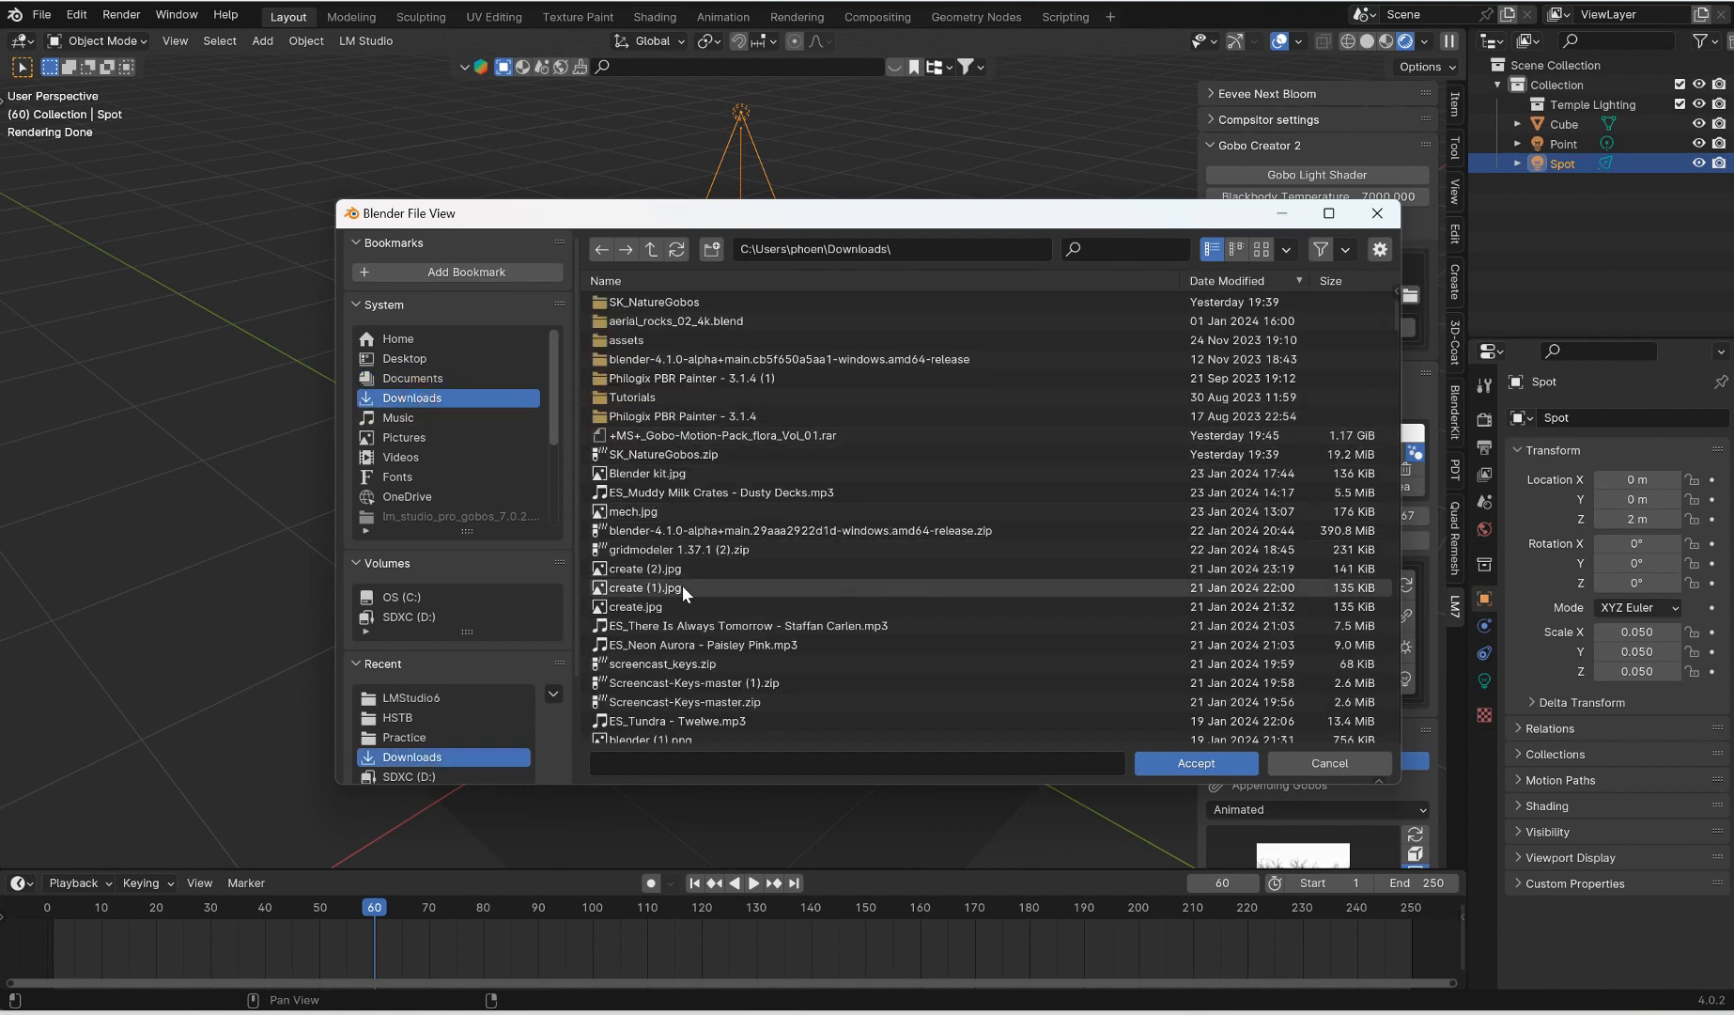
{"action": "double_click", "coordinate": [635, 606]}
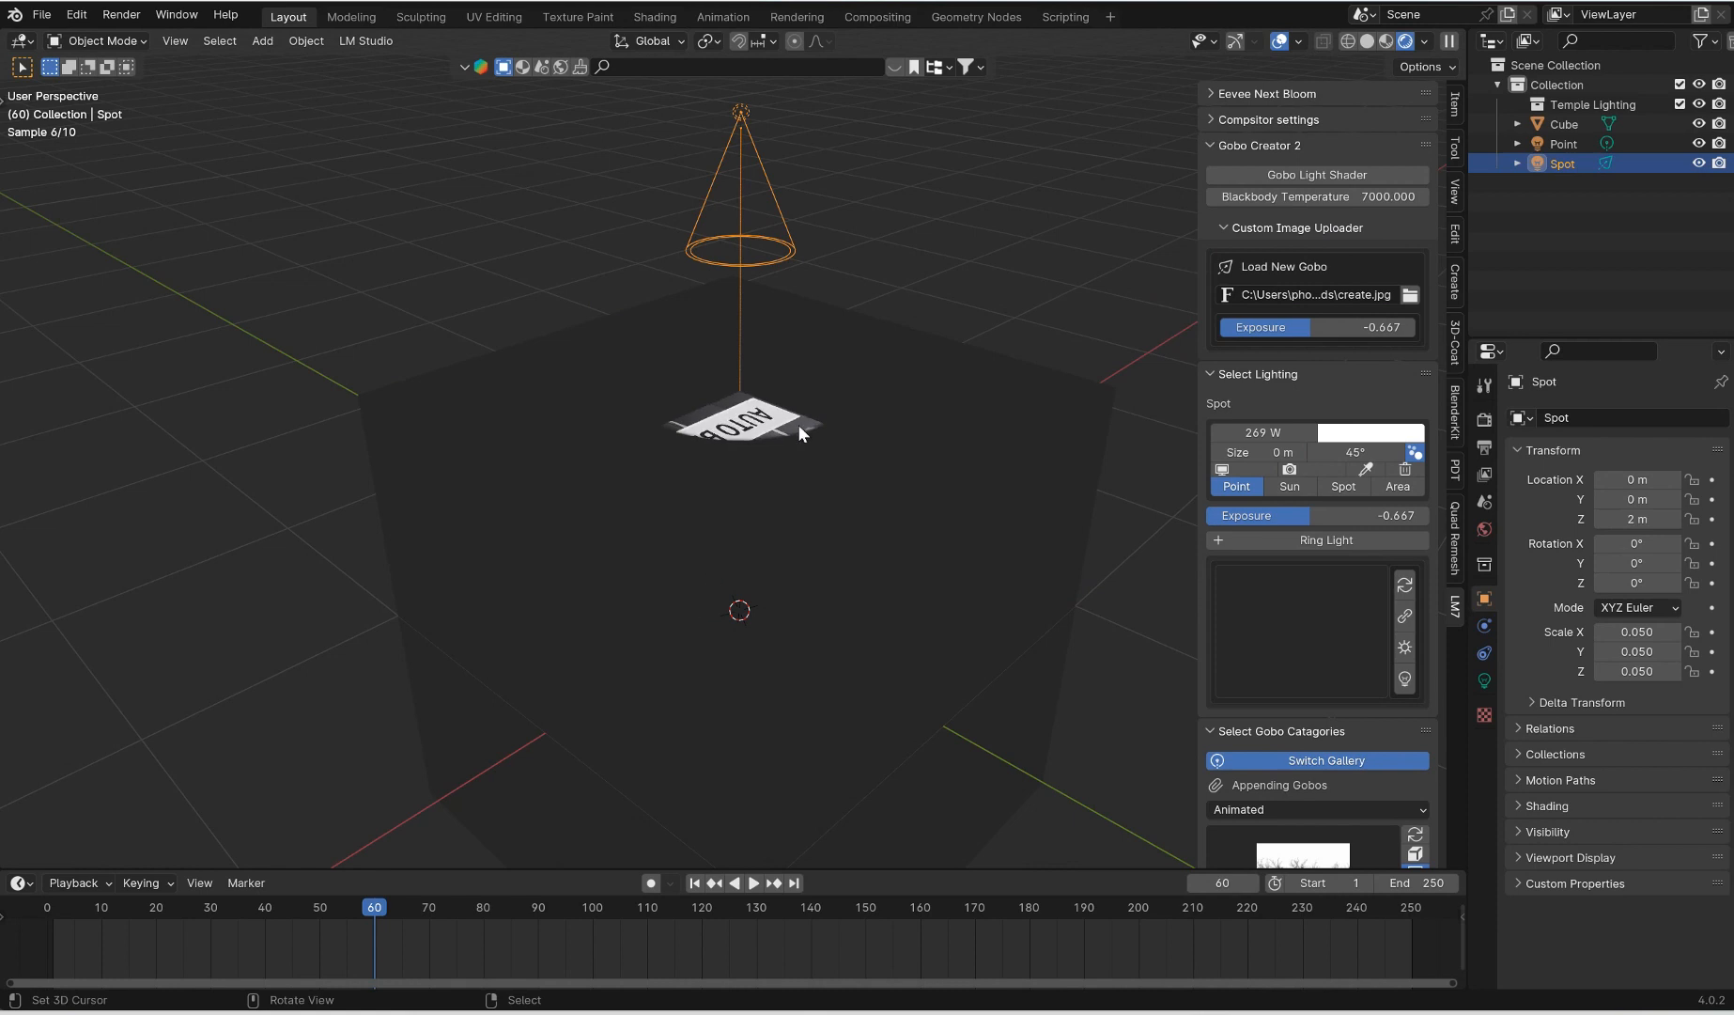
Replace the spot light's custom gobo image with a leaf PNG from the Gobo_pngs folder on the Desktop
{"action": "scroll", "coordinate": [805, 424], "scroll_direction": "down", "scroll_amount": 4}
{"action": "middle_click_drag", "start_coordinate": [834, 380], "coordinate": [828, 411]}
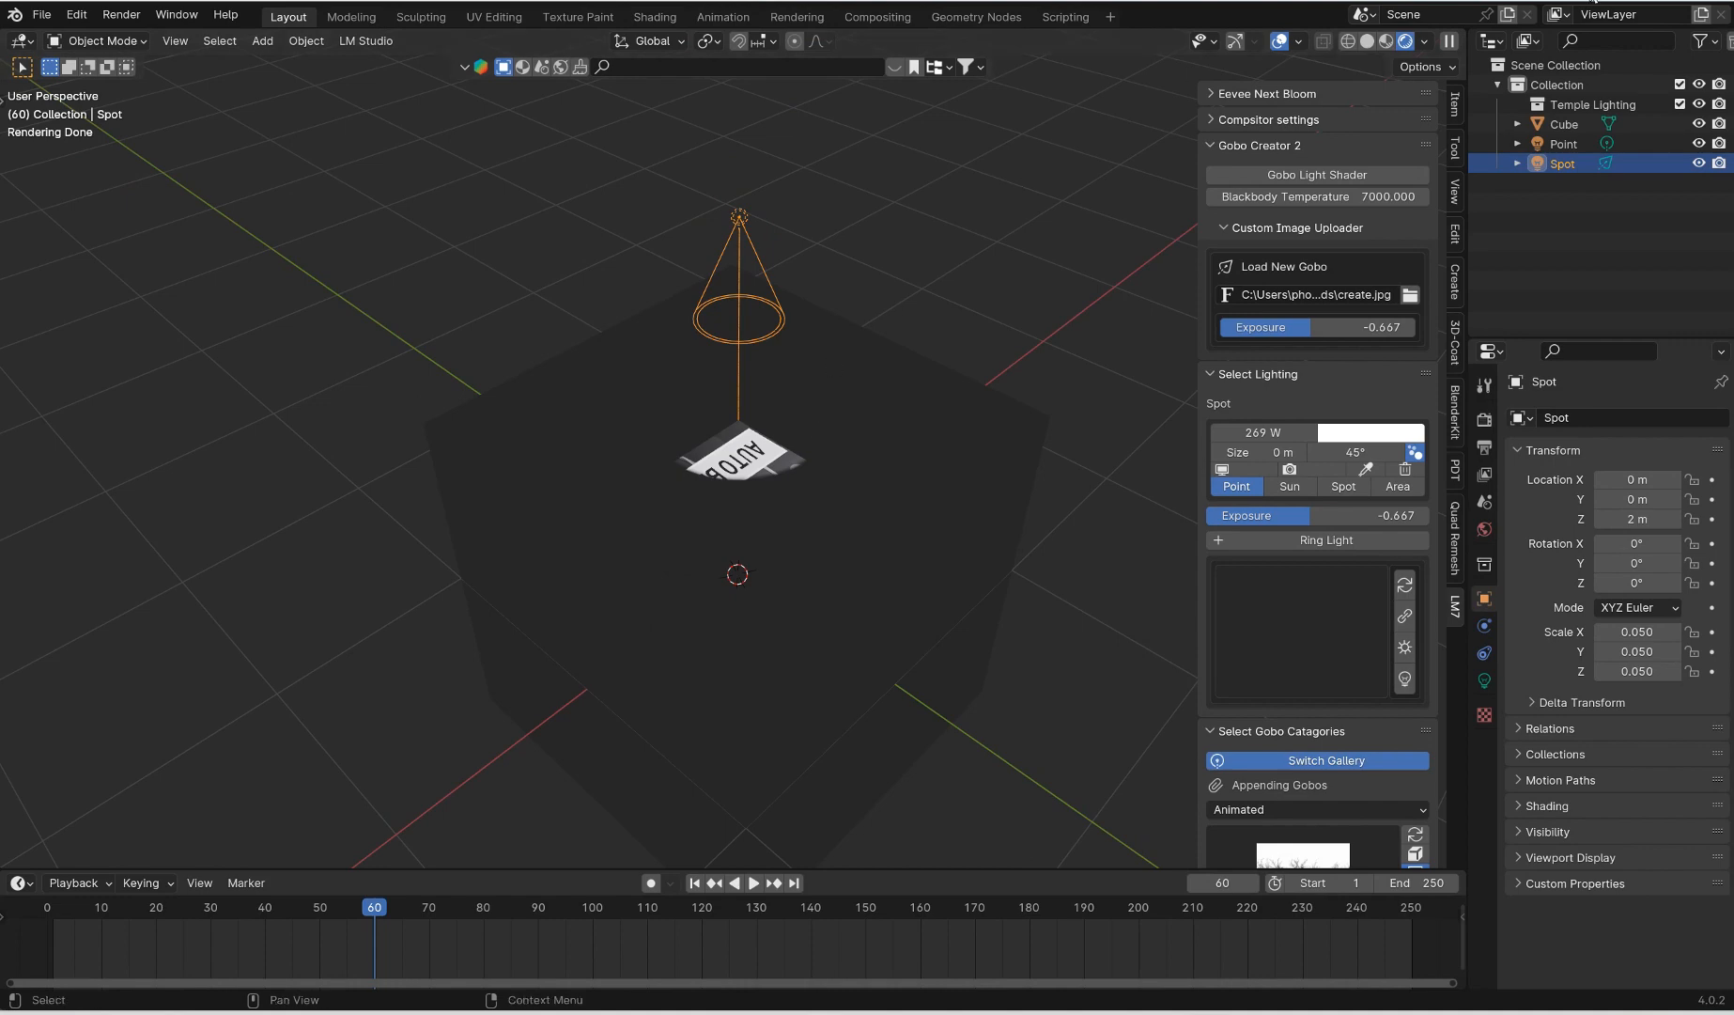
{"action": "left_click", "coordinate": [1409, 297]}
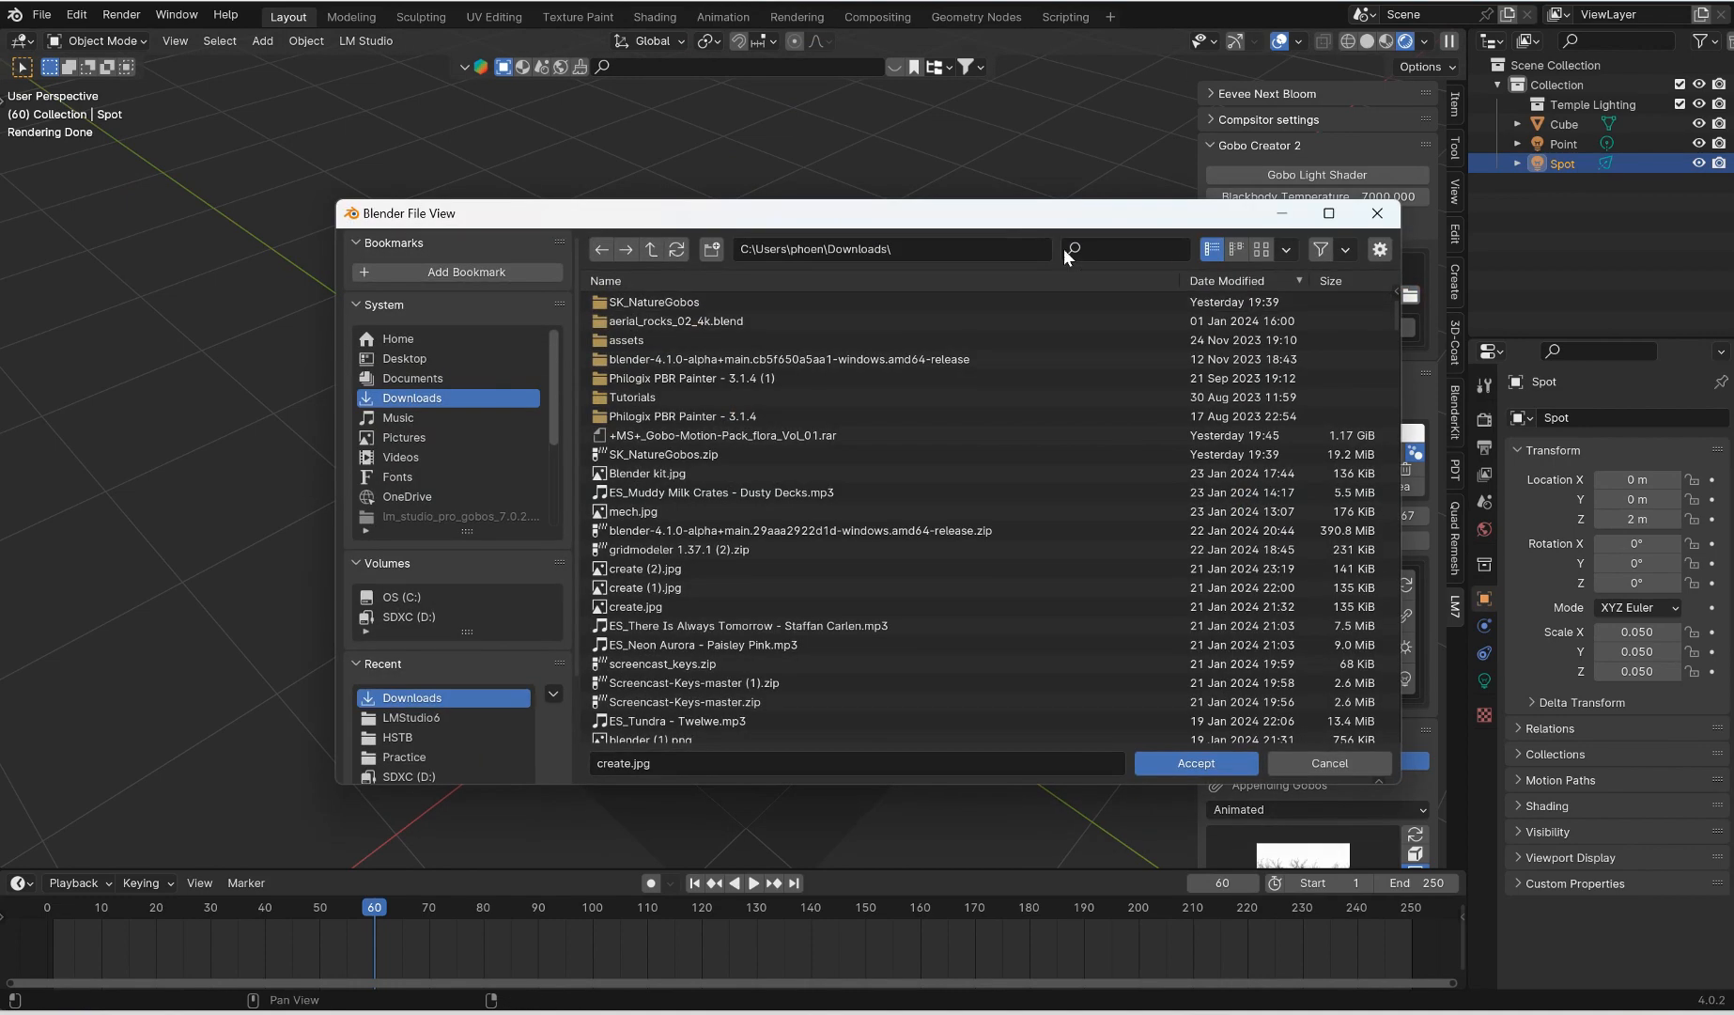
{"action": "left_click", "coordinate": [434, 358]}
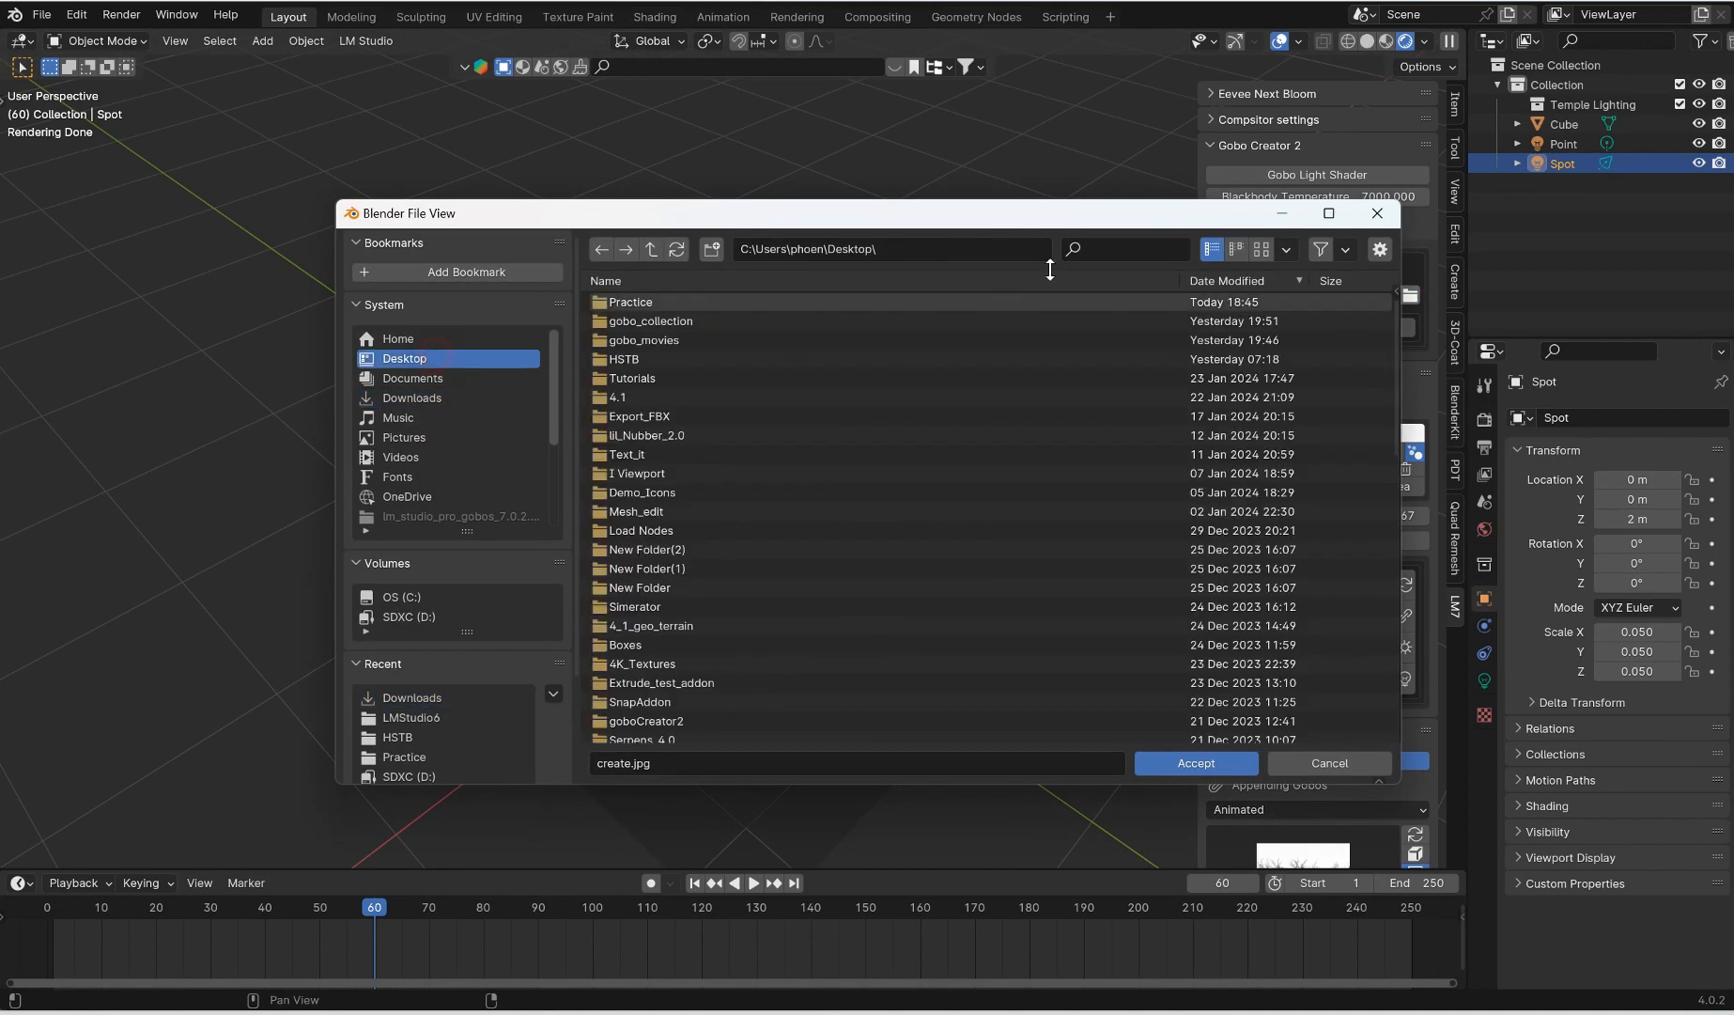
{"action": "left_click", "coordinate": [1093, 251]}
{"action": "type", "text": "gobo"}
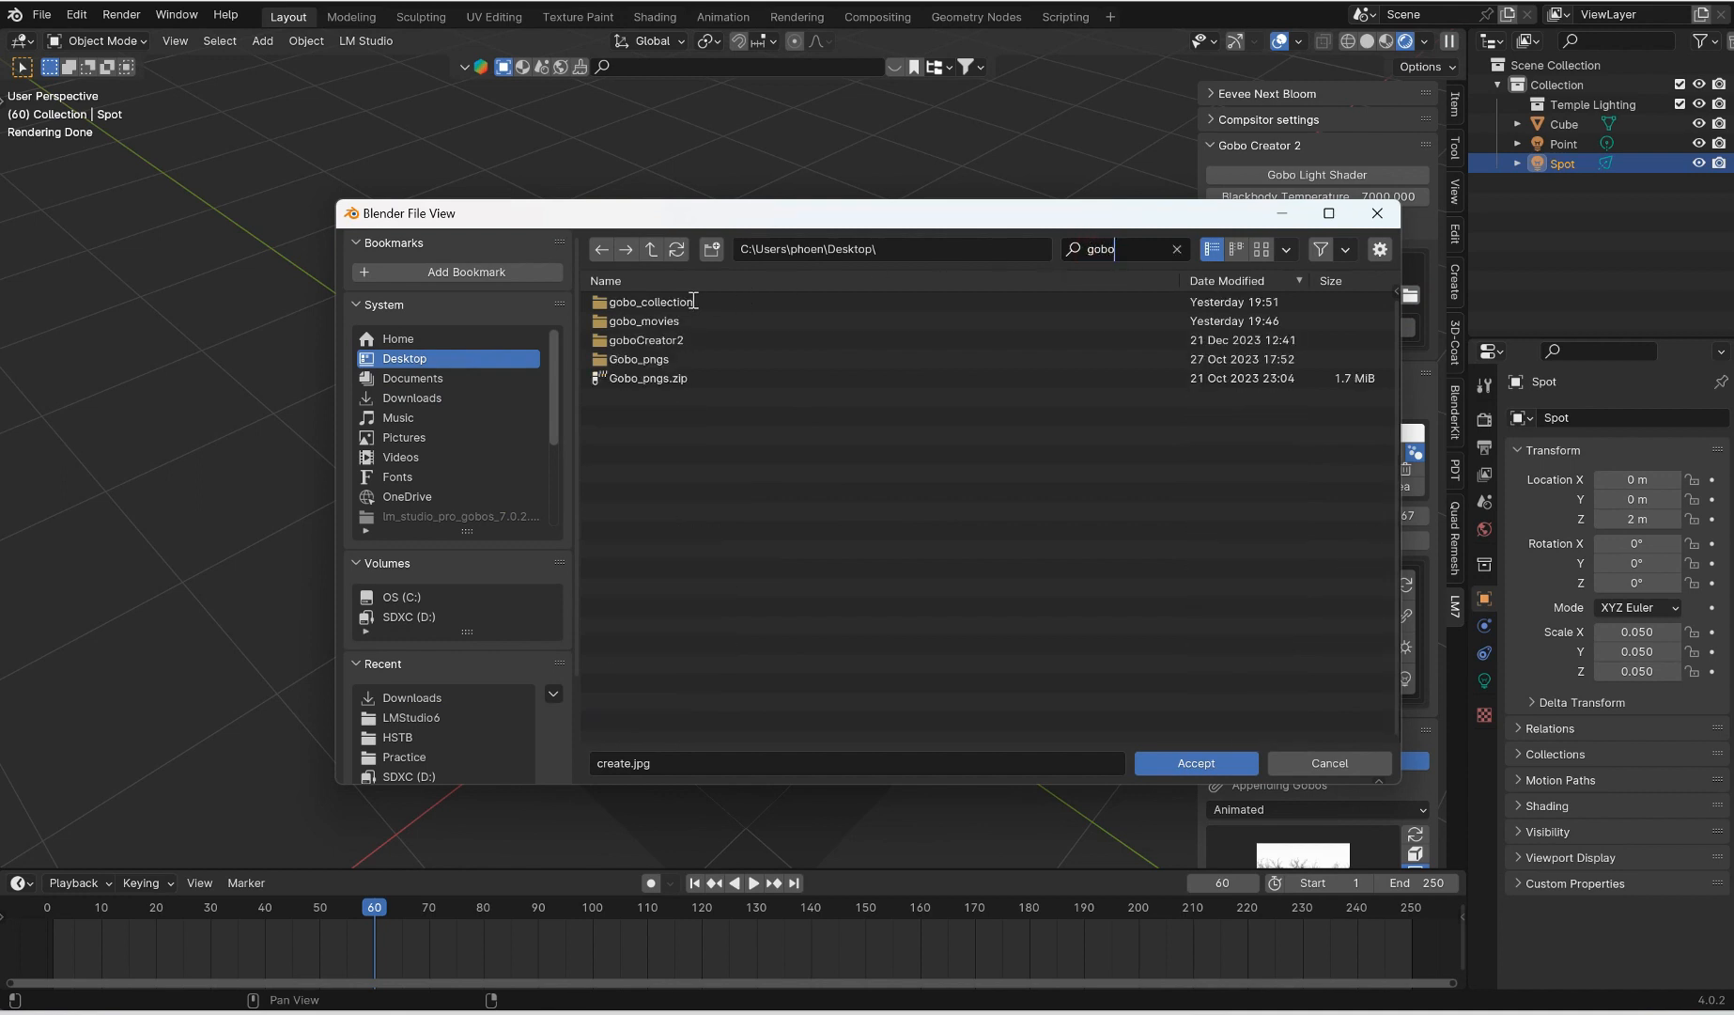
{"action": "double_click", "coordinate": [646, 363]}
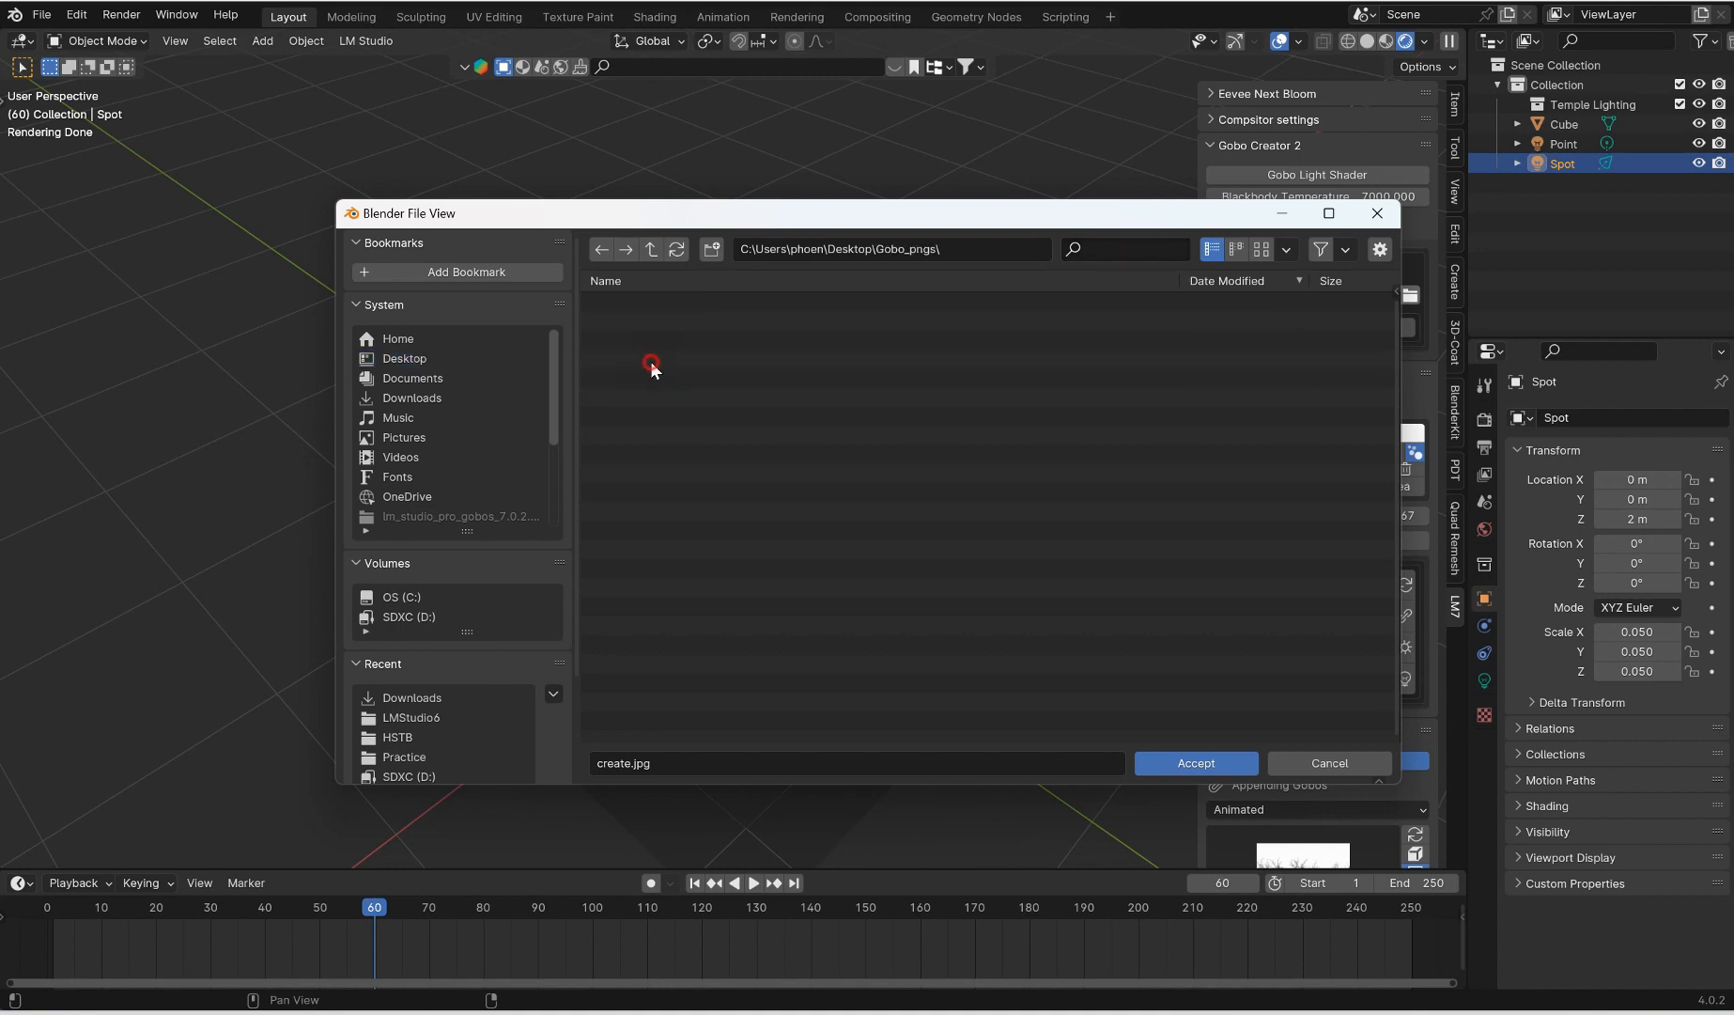
{"action": "double_click", "coordinate": [669, 344]}
{"action": "double_click", "coordinate": [674, 358]}
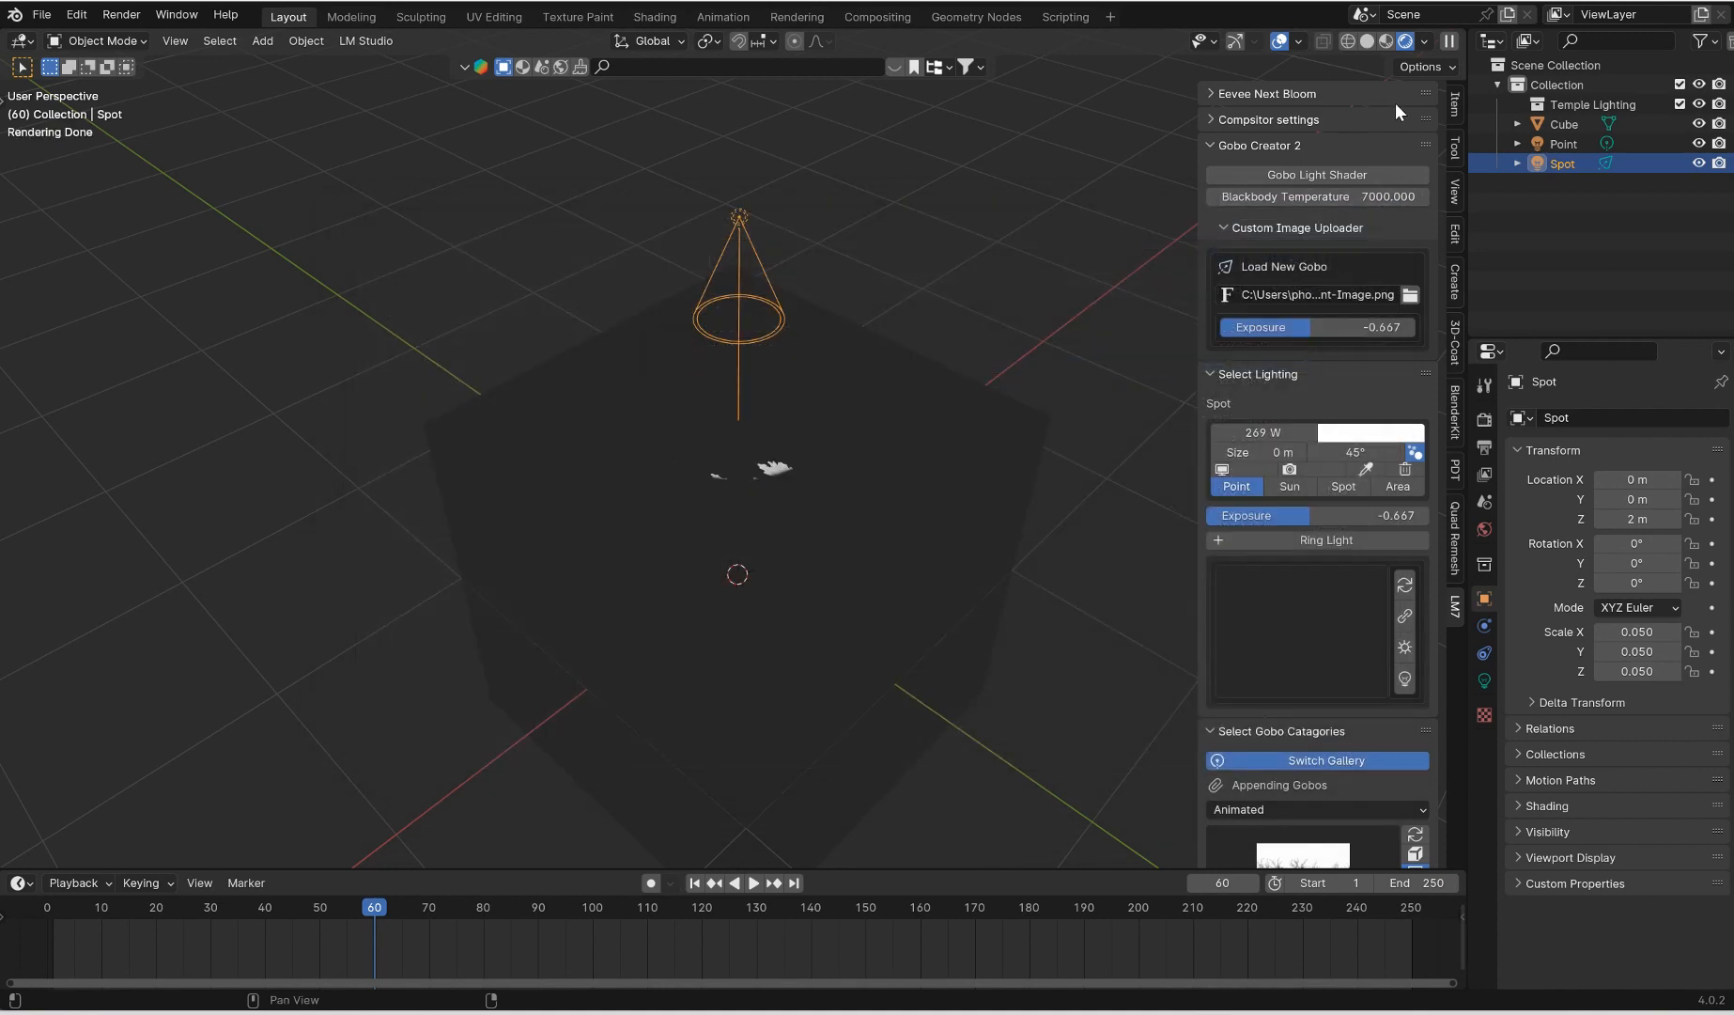
Centre the leaf gobo with the square and globe mapping presets at X and Y scale 1.200, and rotate it 8.6° about Z
{"action": "scroll", "coordinate": [1274, 116], "scroll_direction": "down", "scroll_amount": 3}
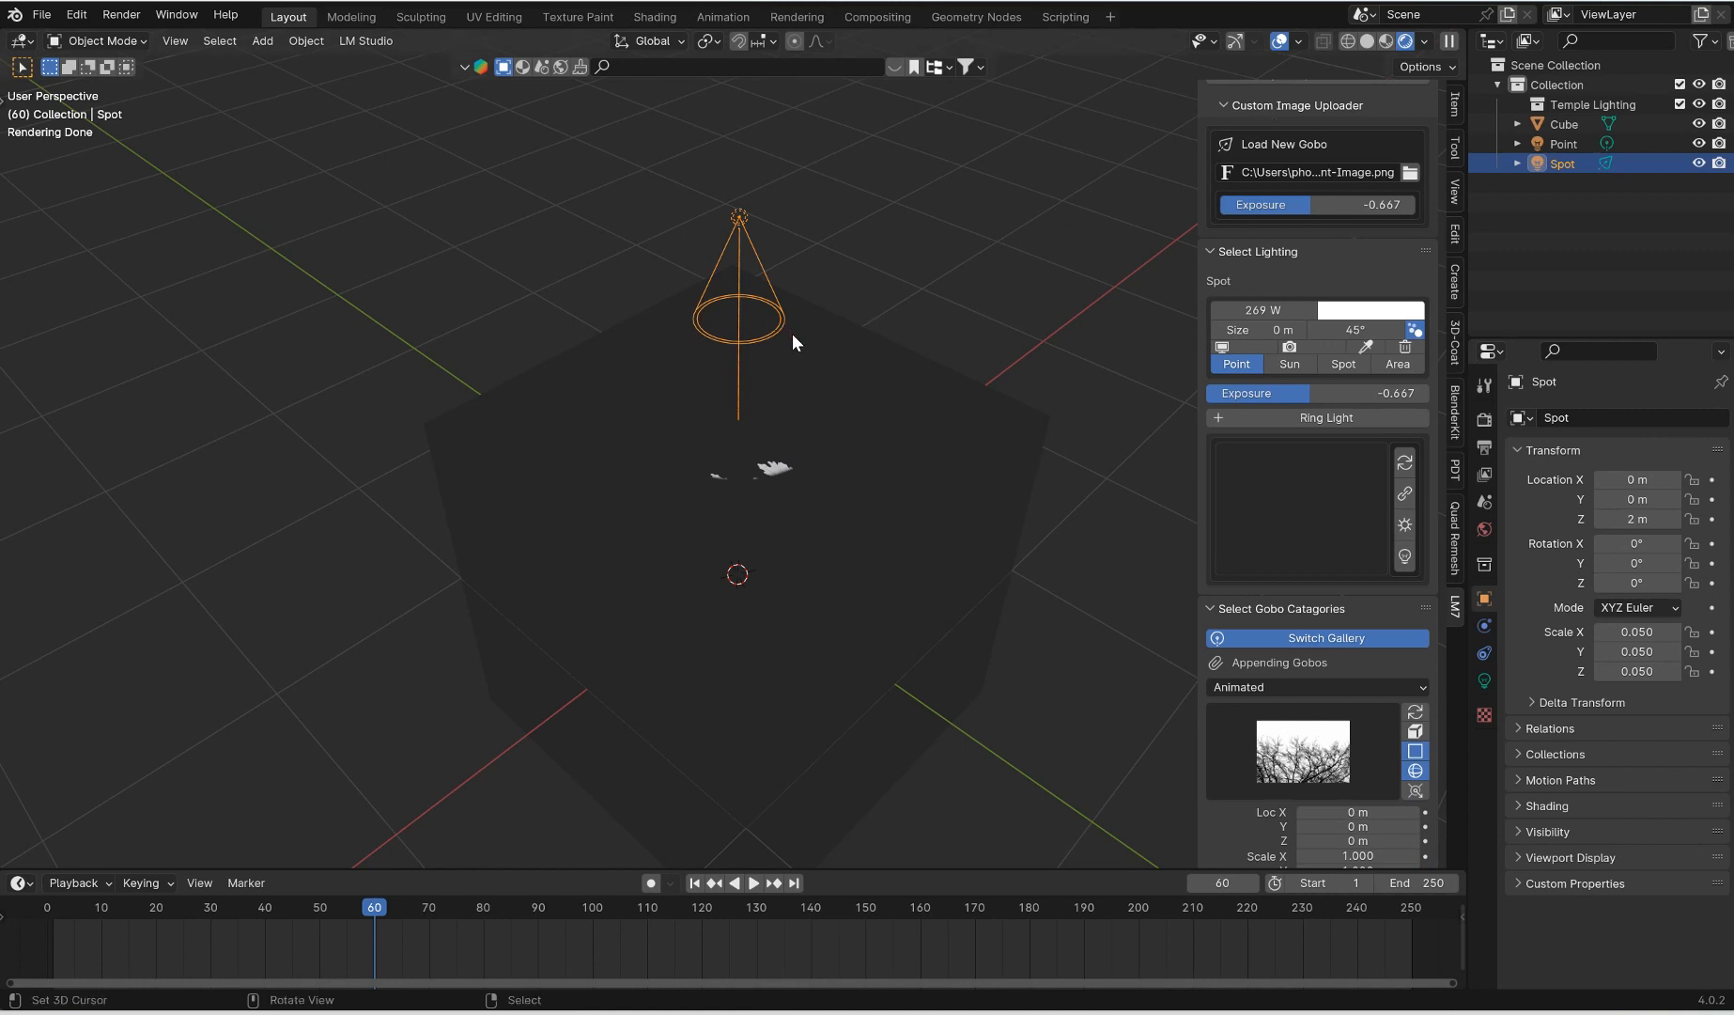
{"action": "scroll", "coordinate": [804, 347], "scroll_direction": "up", "scroll_amount": 2}
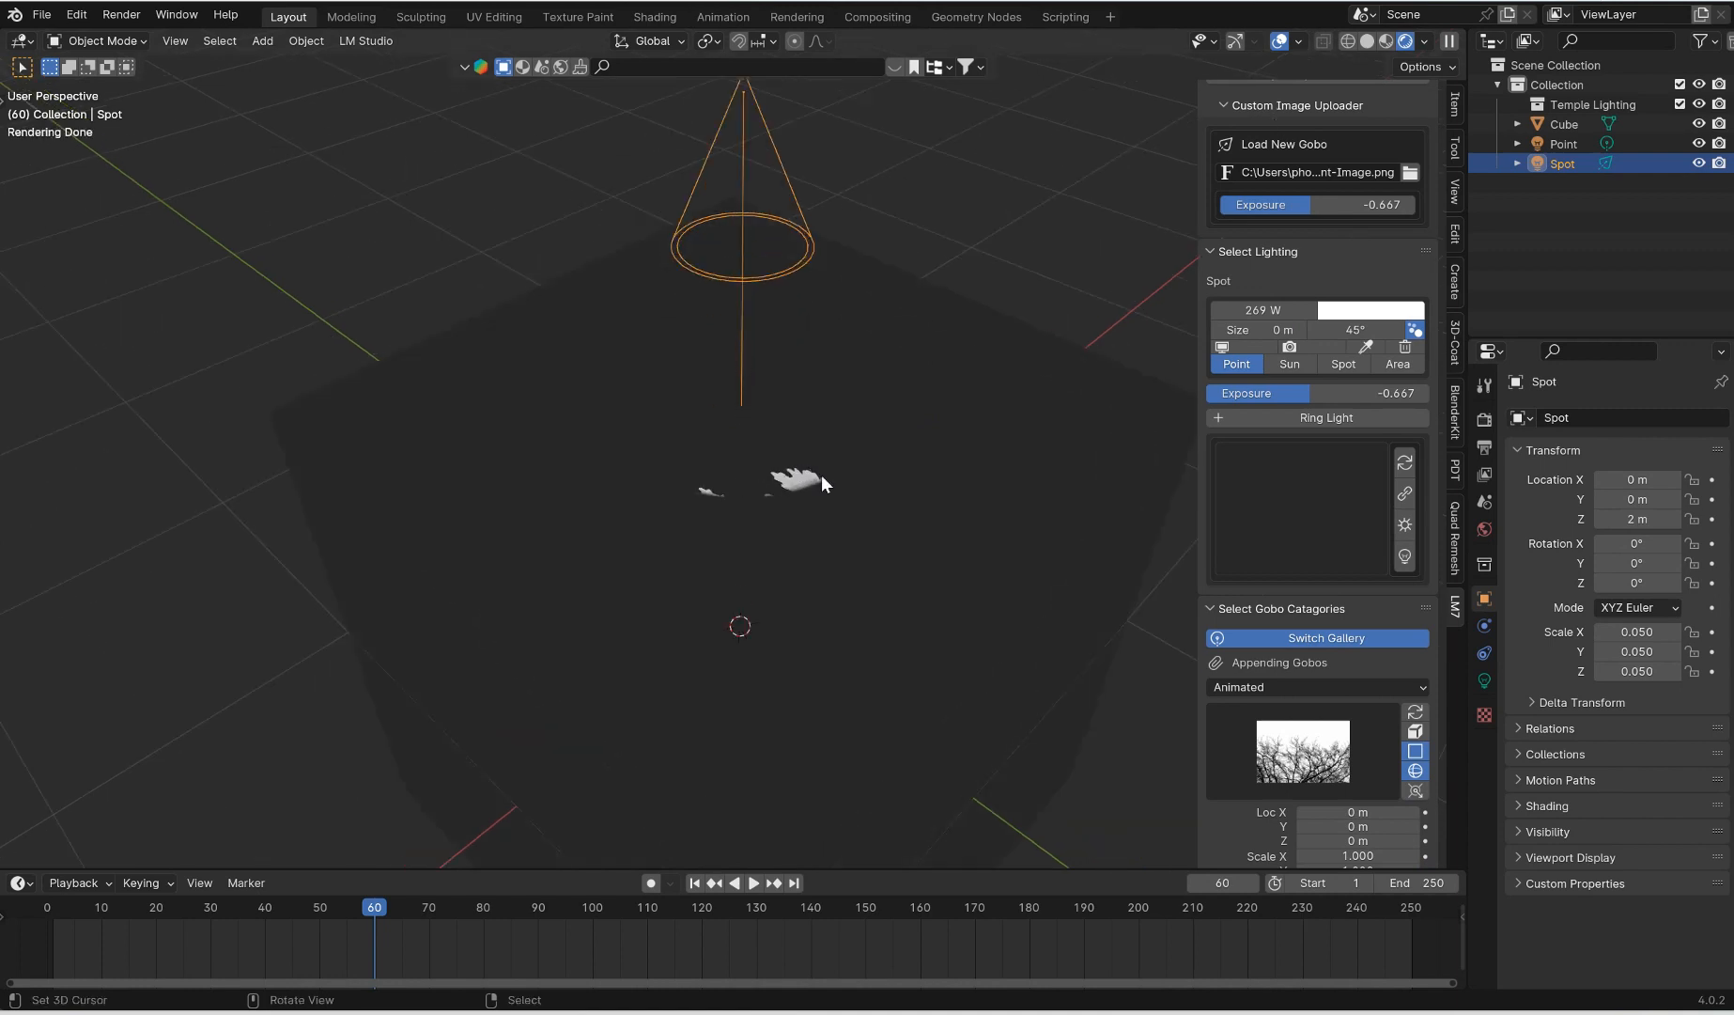
{"action": "scroll", "coordinate": [1284, 657], "scroll_direction": "down", "scroll_amount": 3}
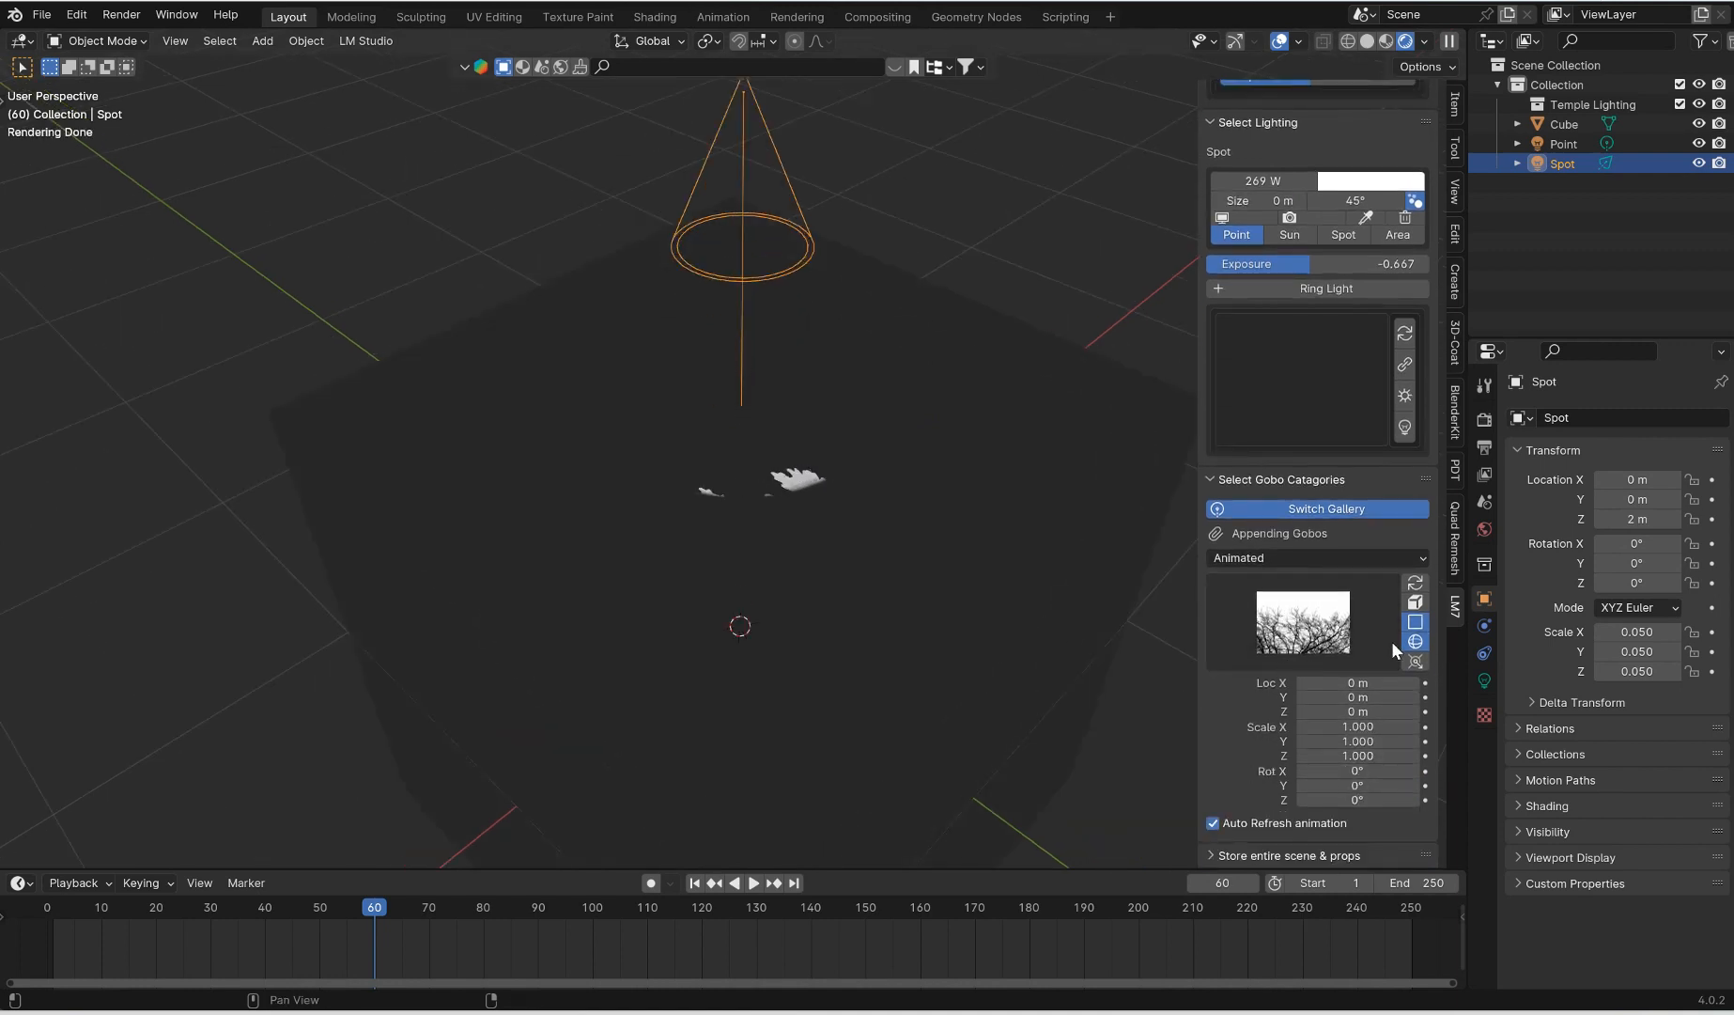
{"action": "left_click", "coordinate": [1415, 621]}
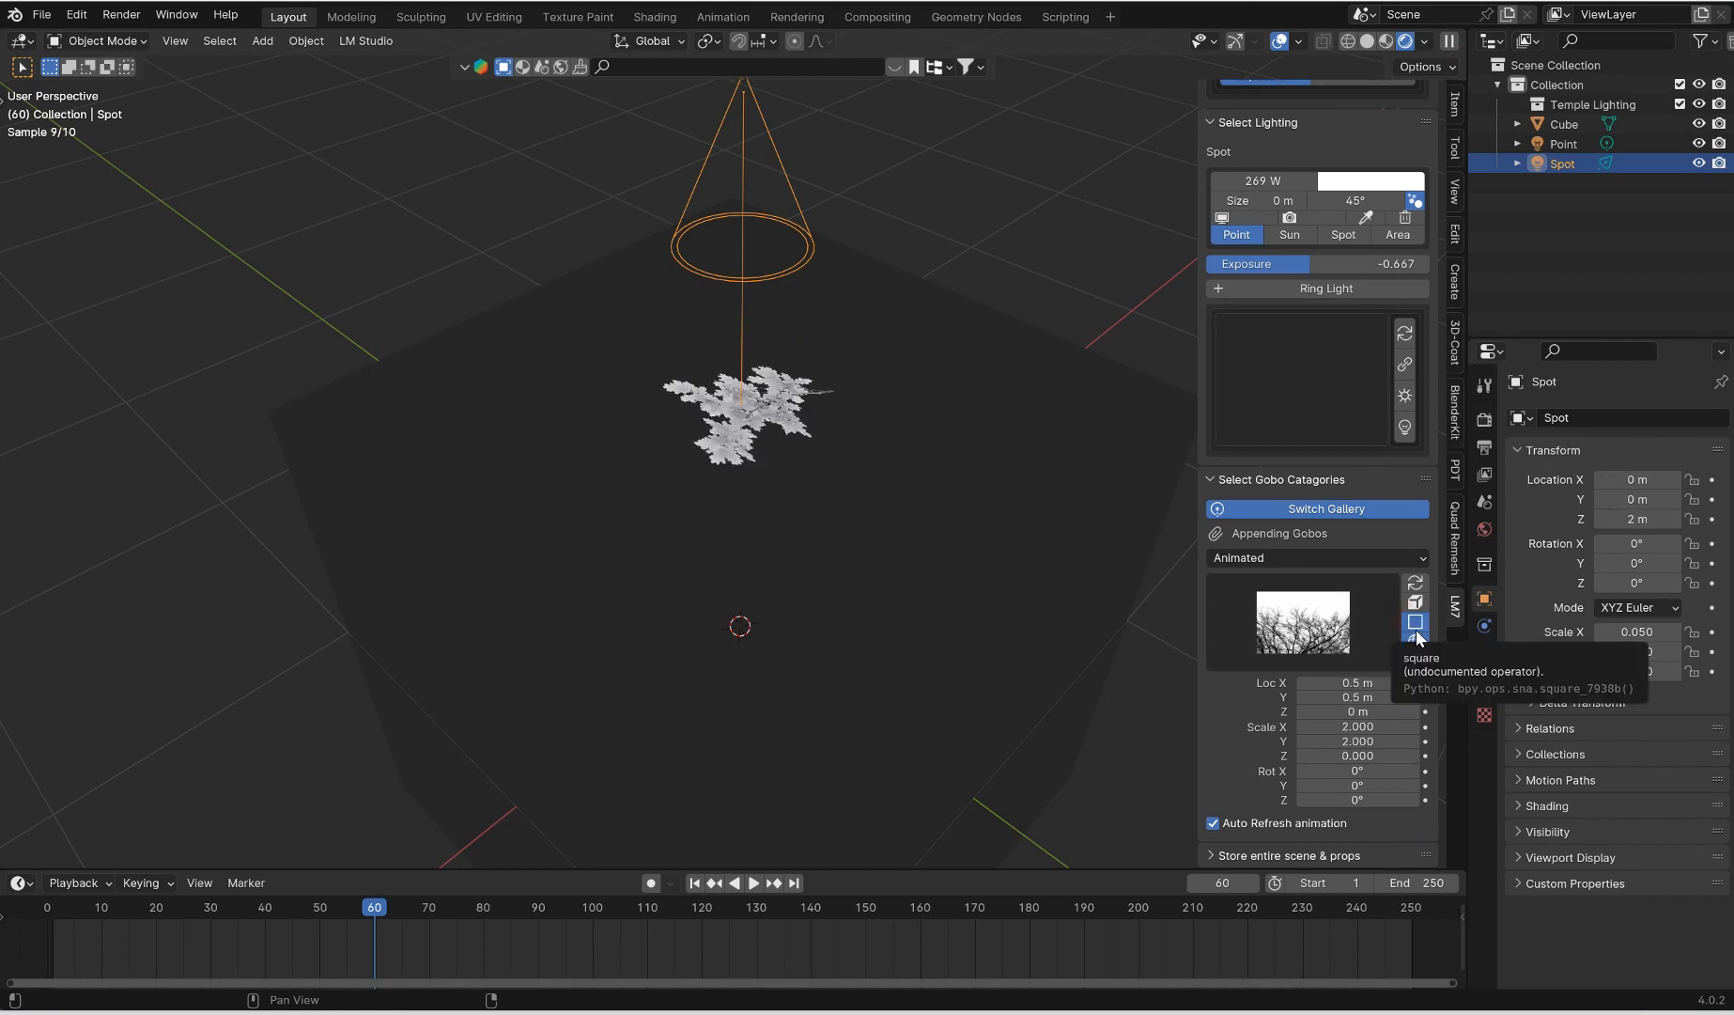
{"action": "left_click", "coordinate": [1416, 635]}
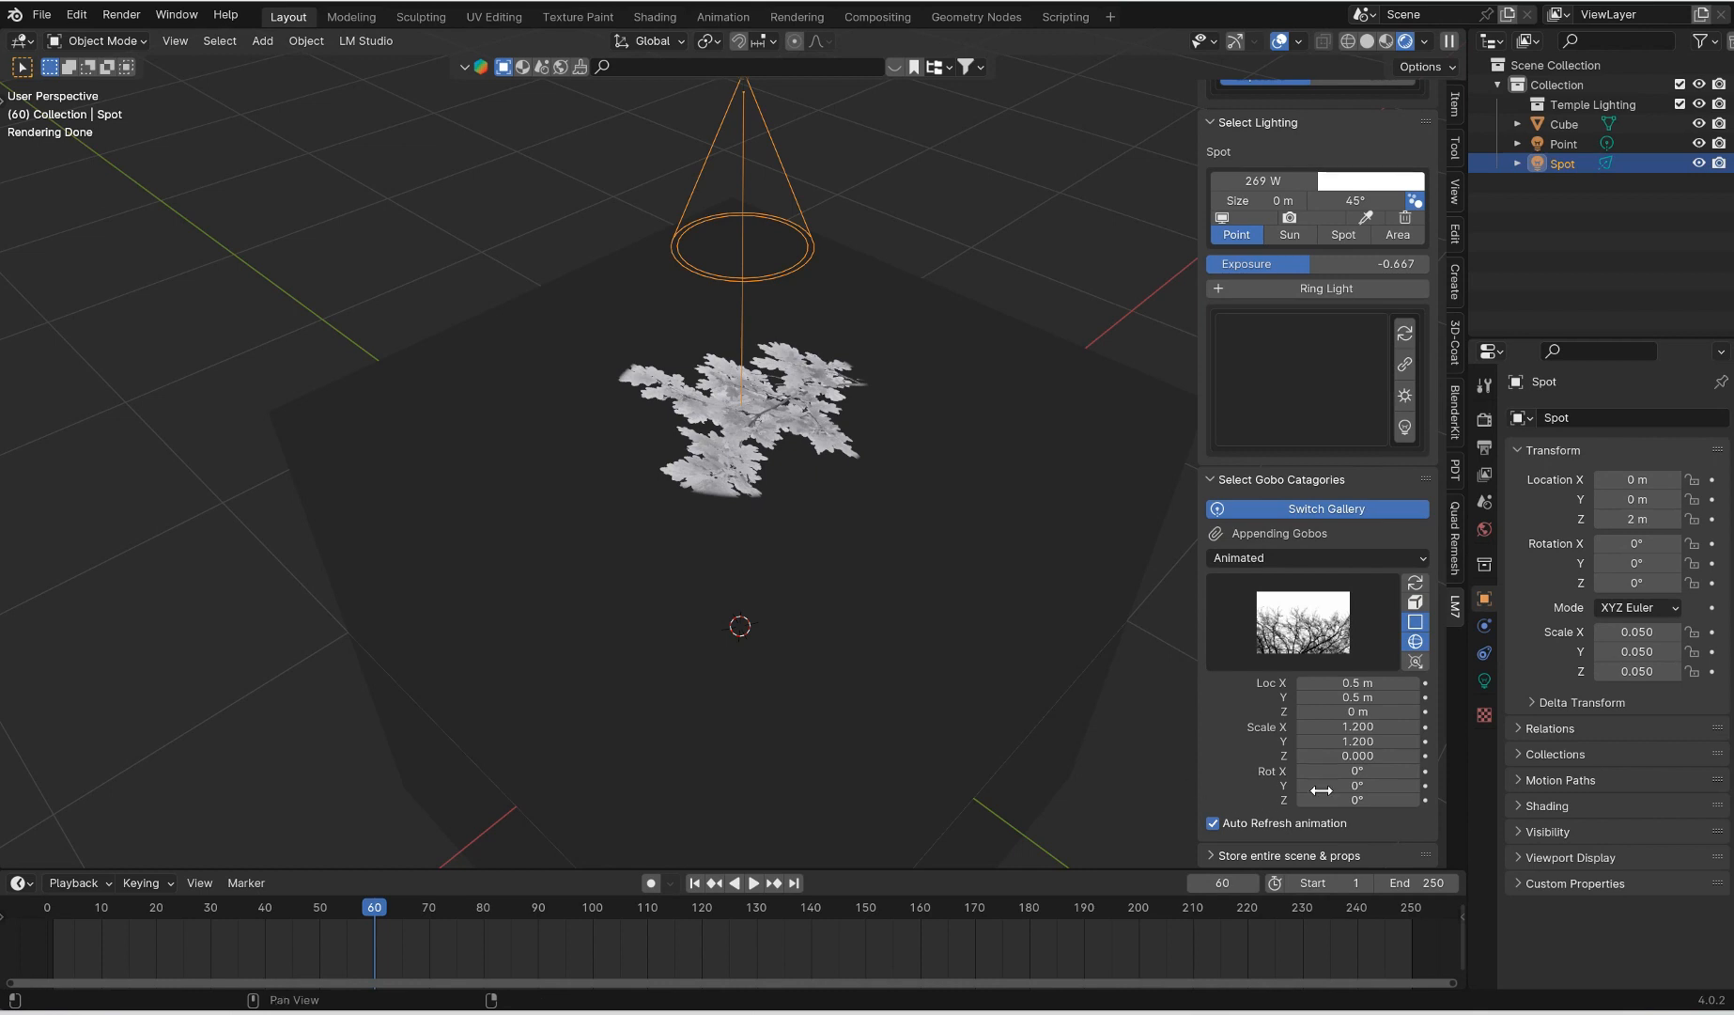
{"action": "left_click_drag", "start_coordinate": [1338, 799], "coordinate": [1385, 800]}
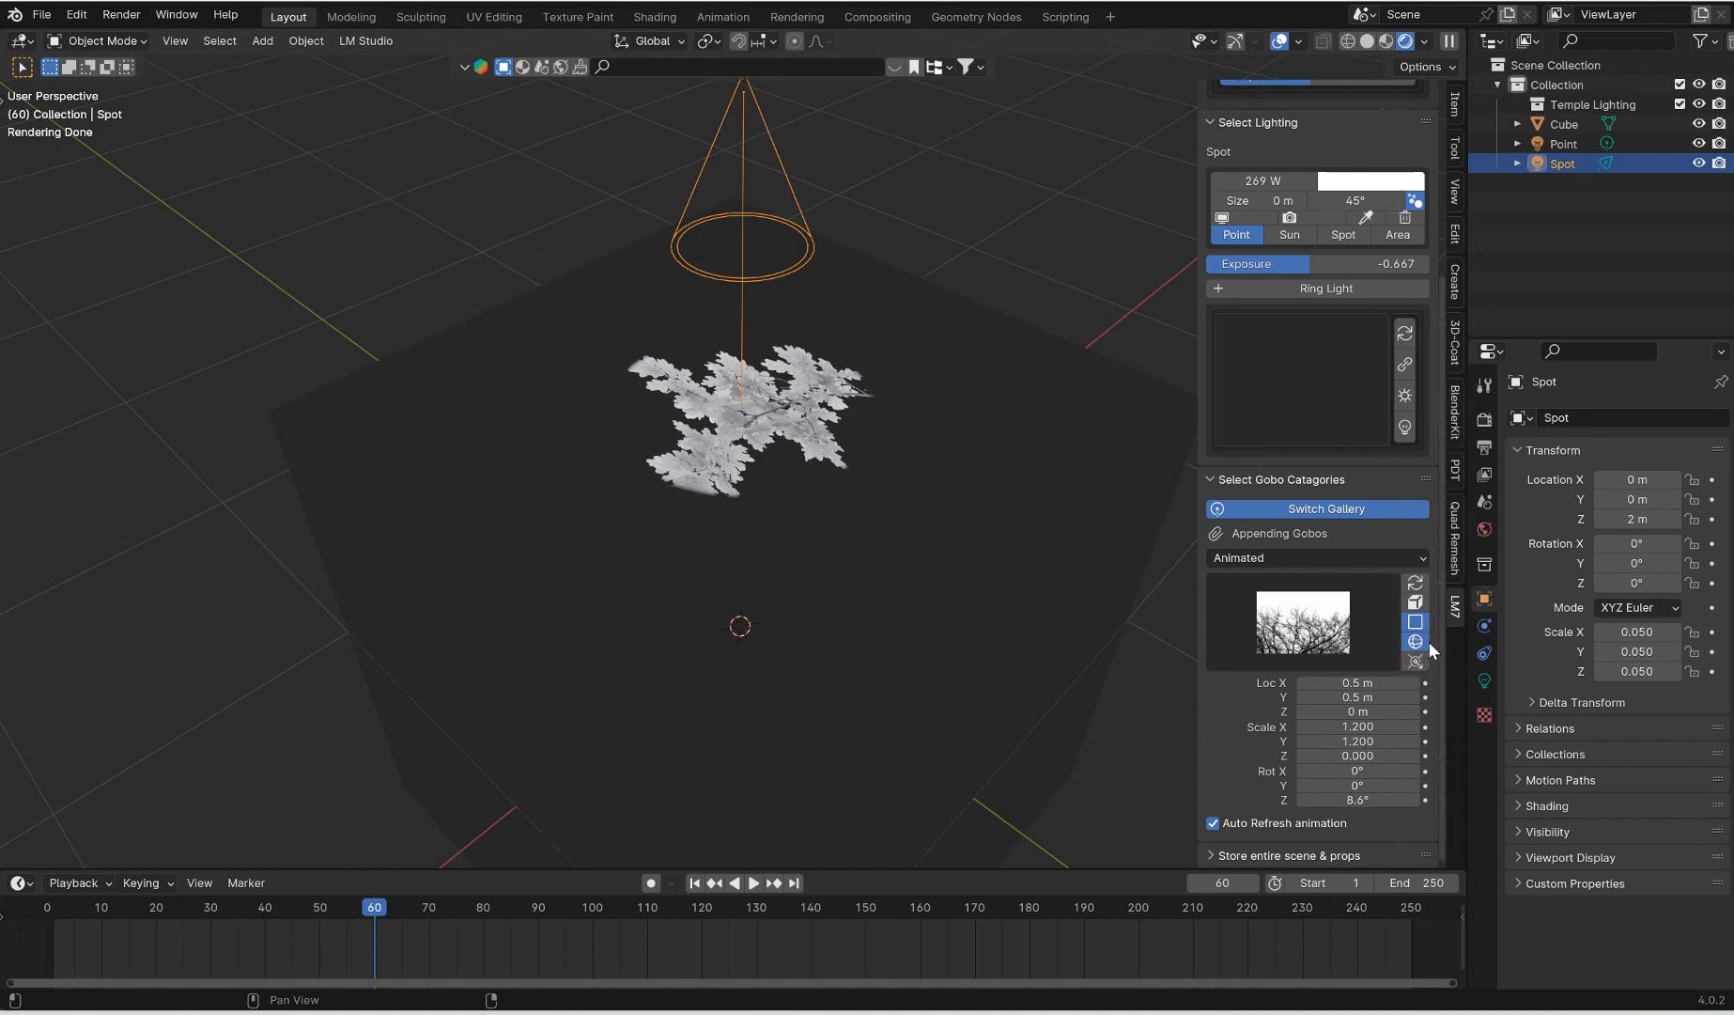
Add a fog volume cube to the scene and raise the gobo spot light's intensity to 753 W
{"action": "left_click", "coordinate": [1416, 602]}
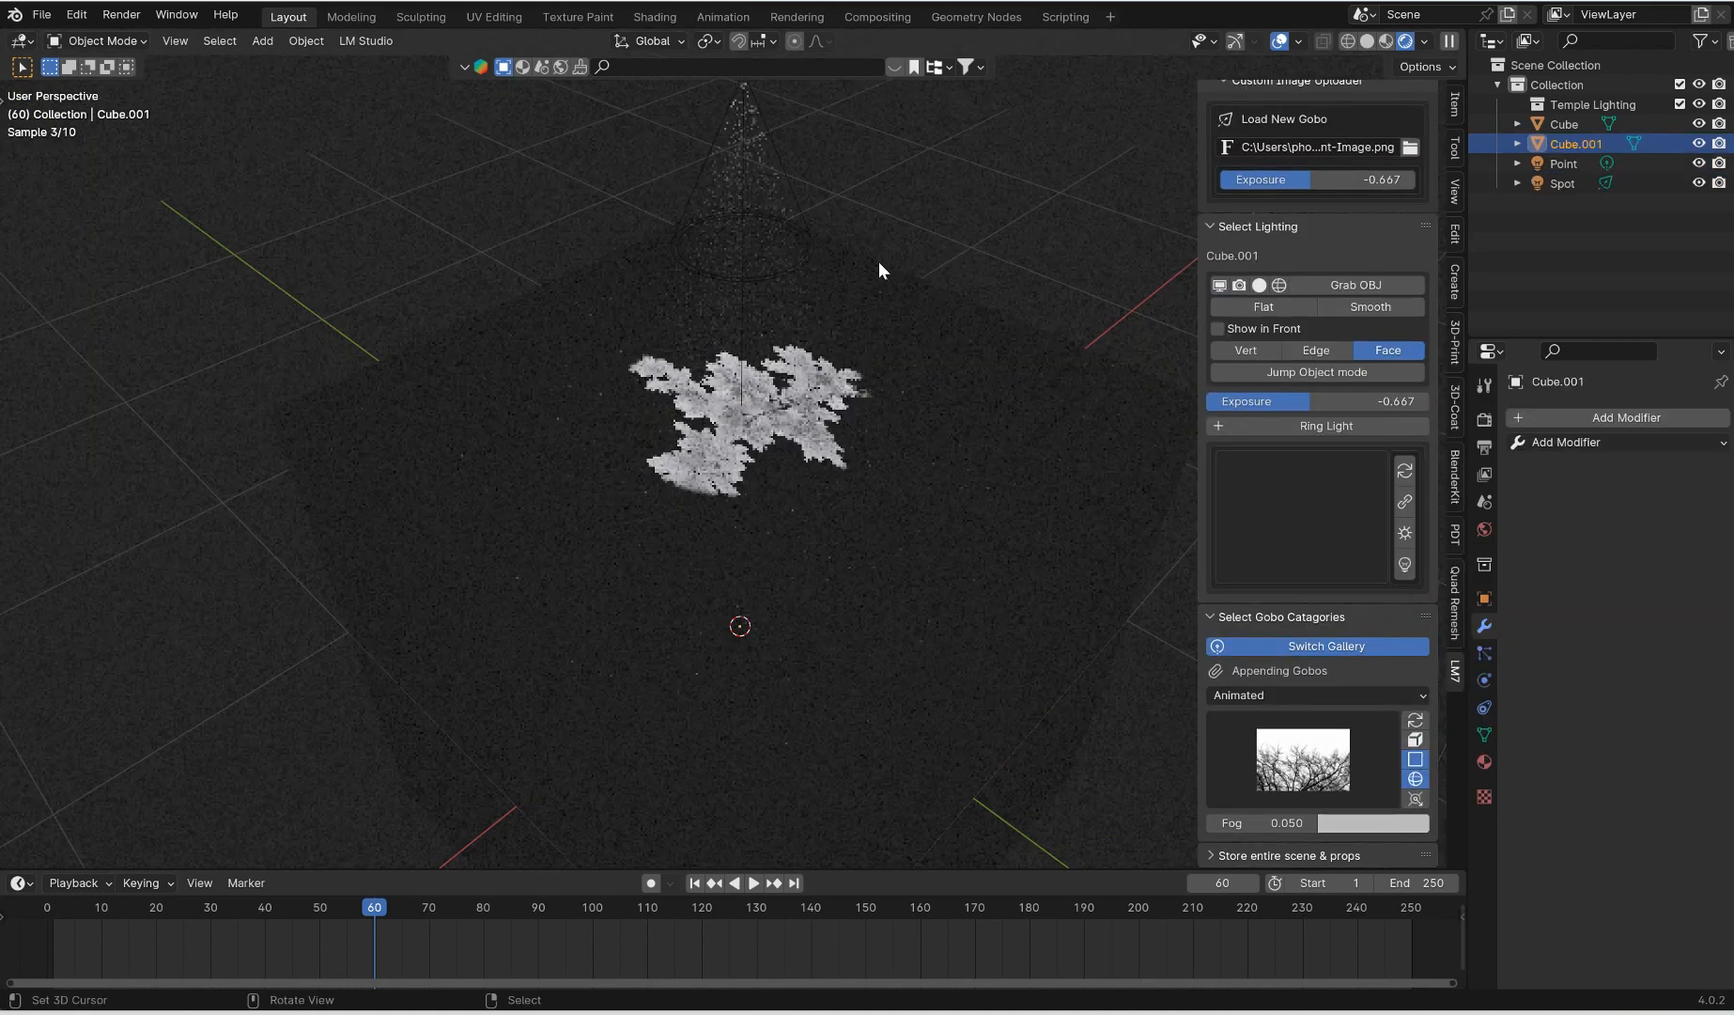
{"action": "left_click", "coordinate": [746, 217]}
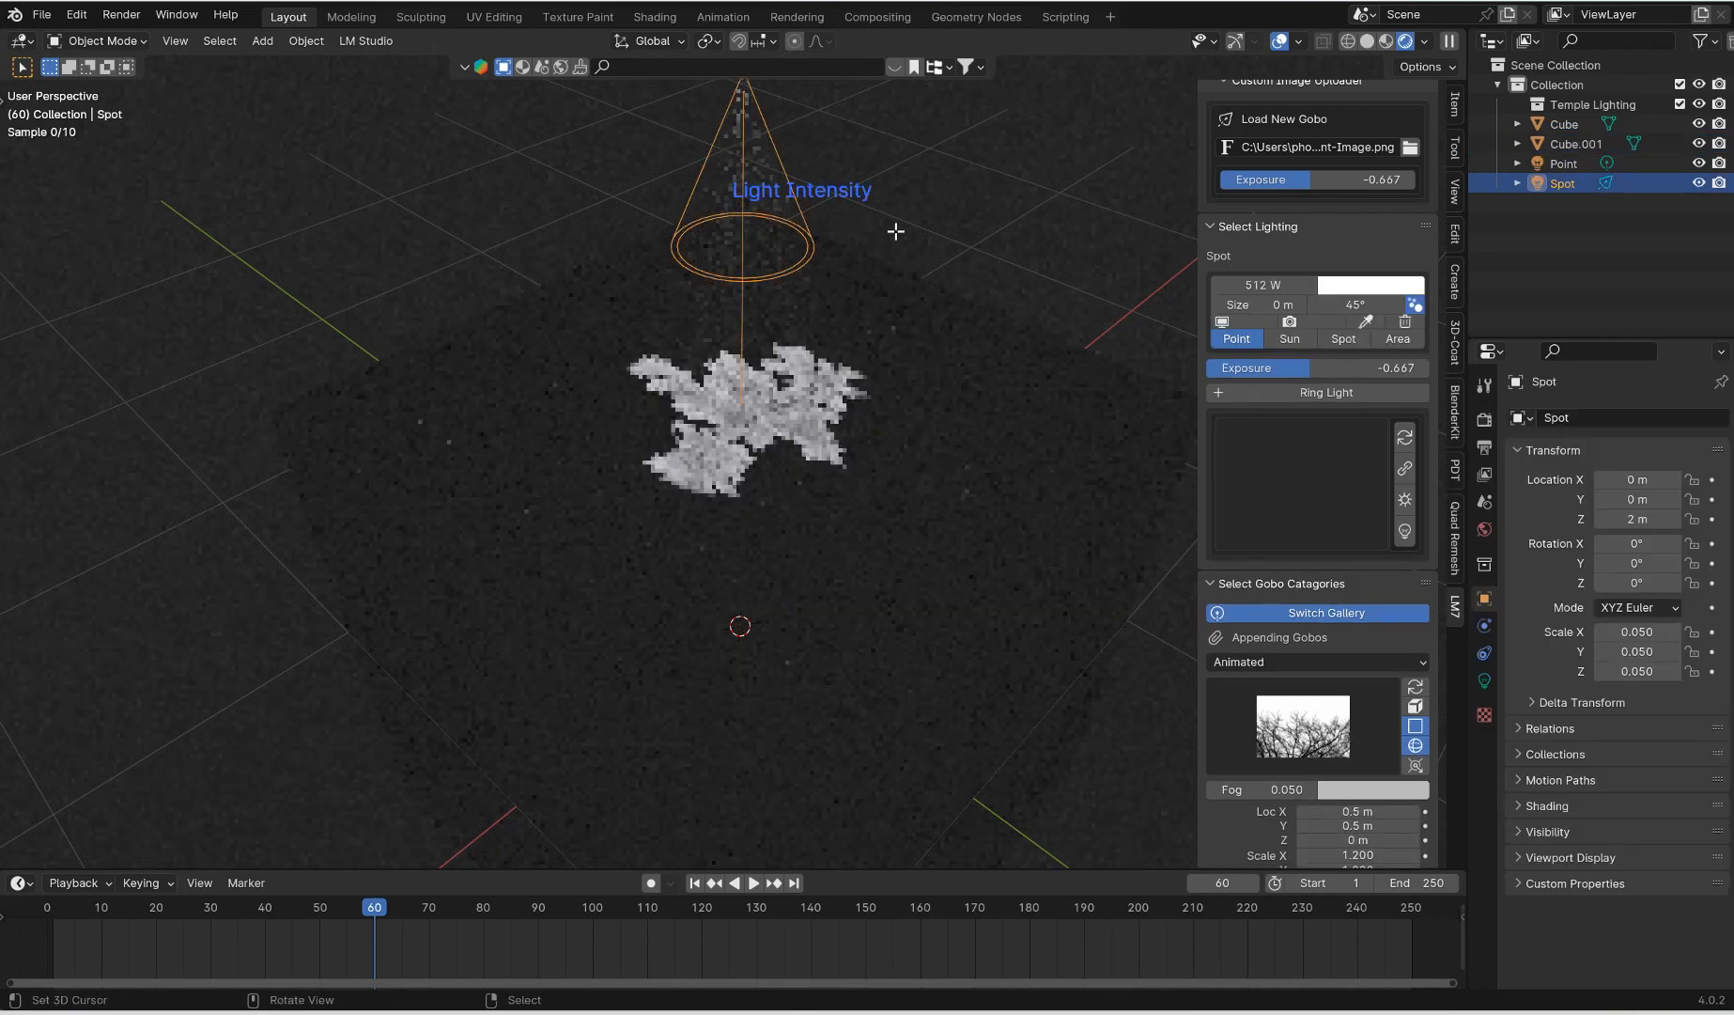
{"action": "left_click", "coordinate": [1008, 227]}
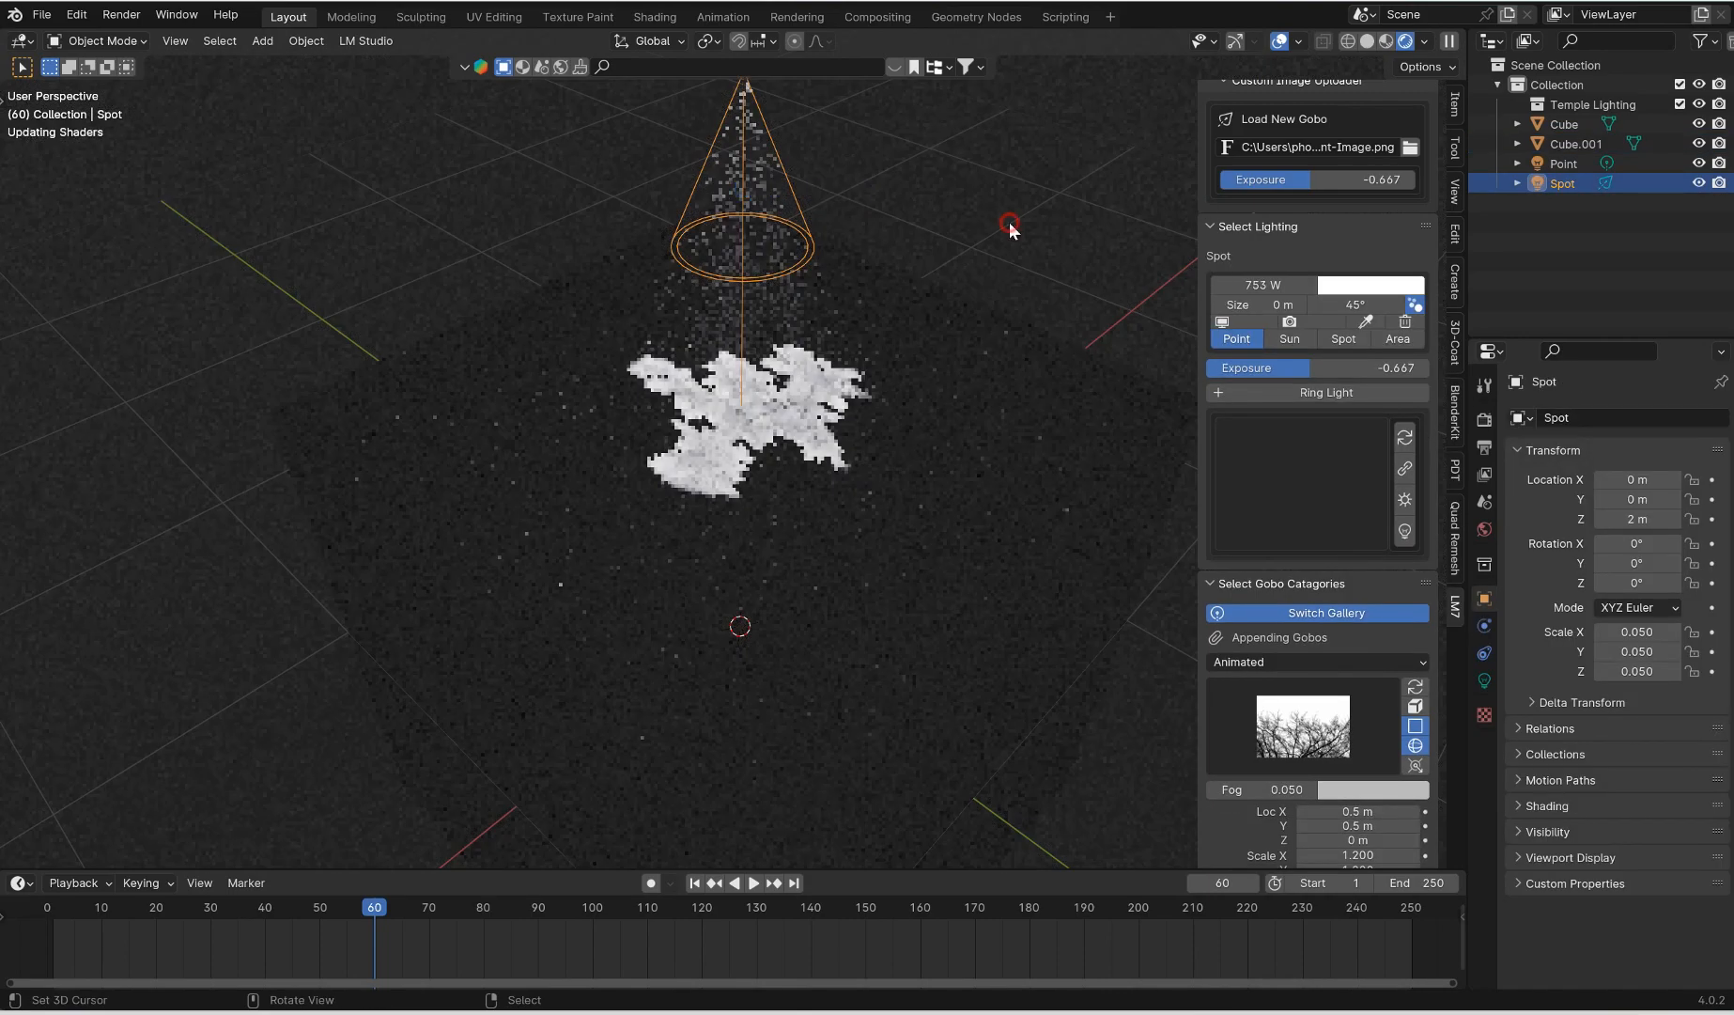
{"action": "scroll", "coordinate": [1019, 211], "scroll_direction": "down", "scroll_amount": 4}
{"action": "middle_click_drag", "start_coordinate": [1014, 261], "coordinate": [859, 302]}
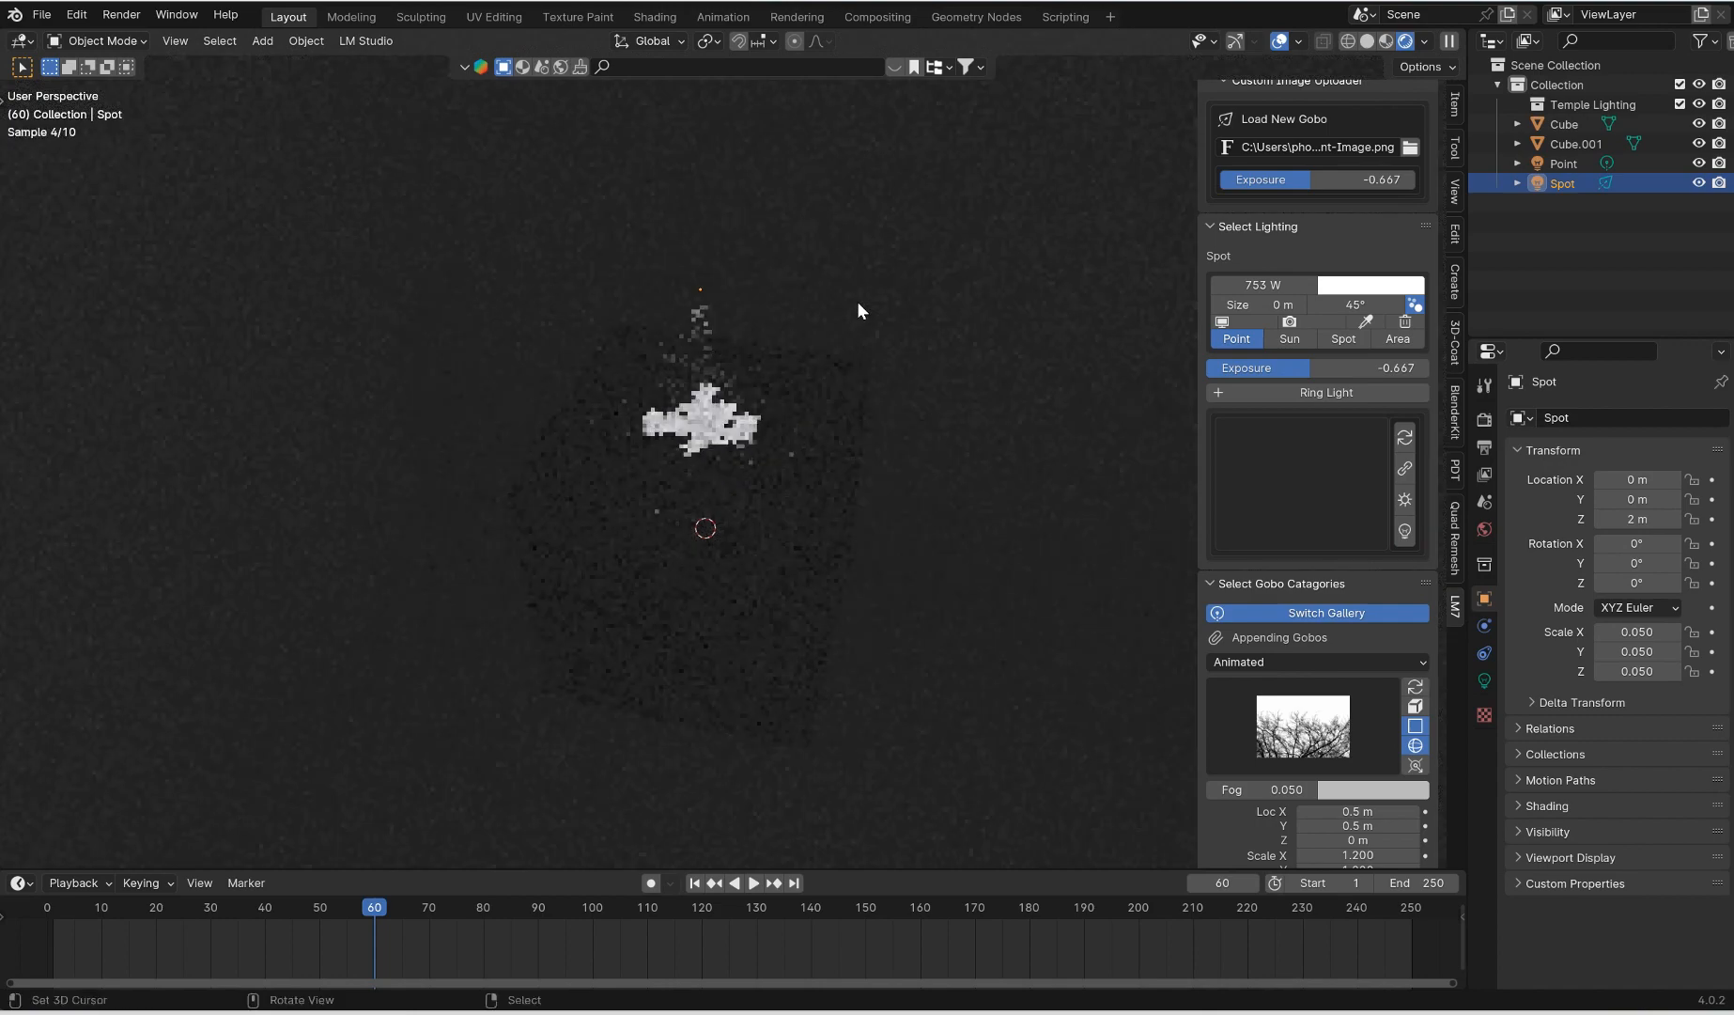
{"action": "scroll", "coordinate": [856, 301], "scroll_direction": "up", "scroll_amount": 5}
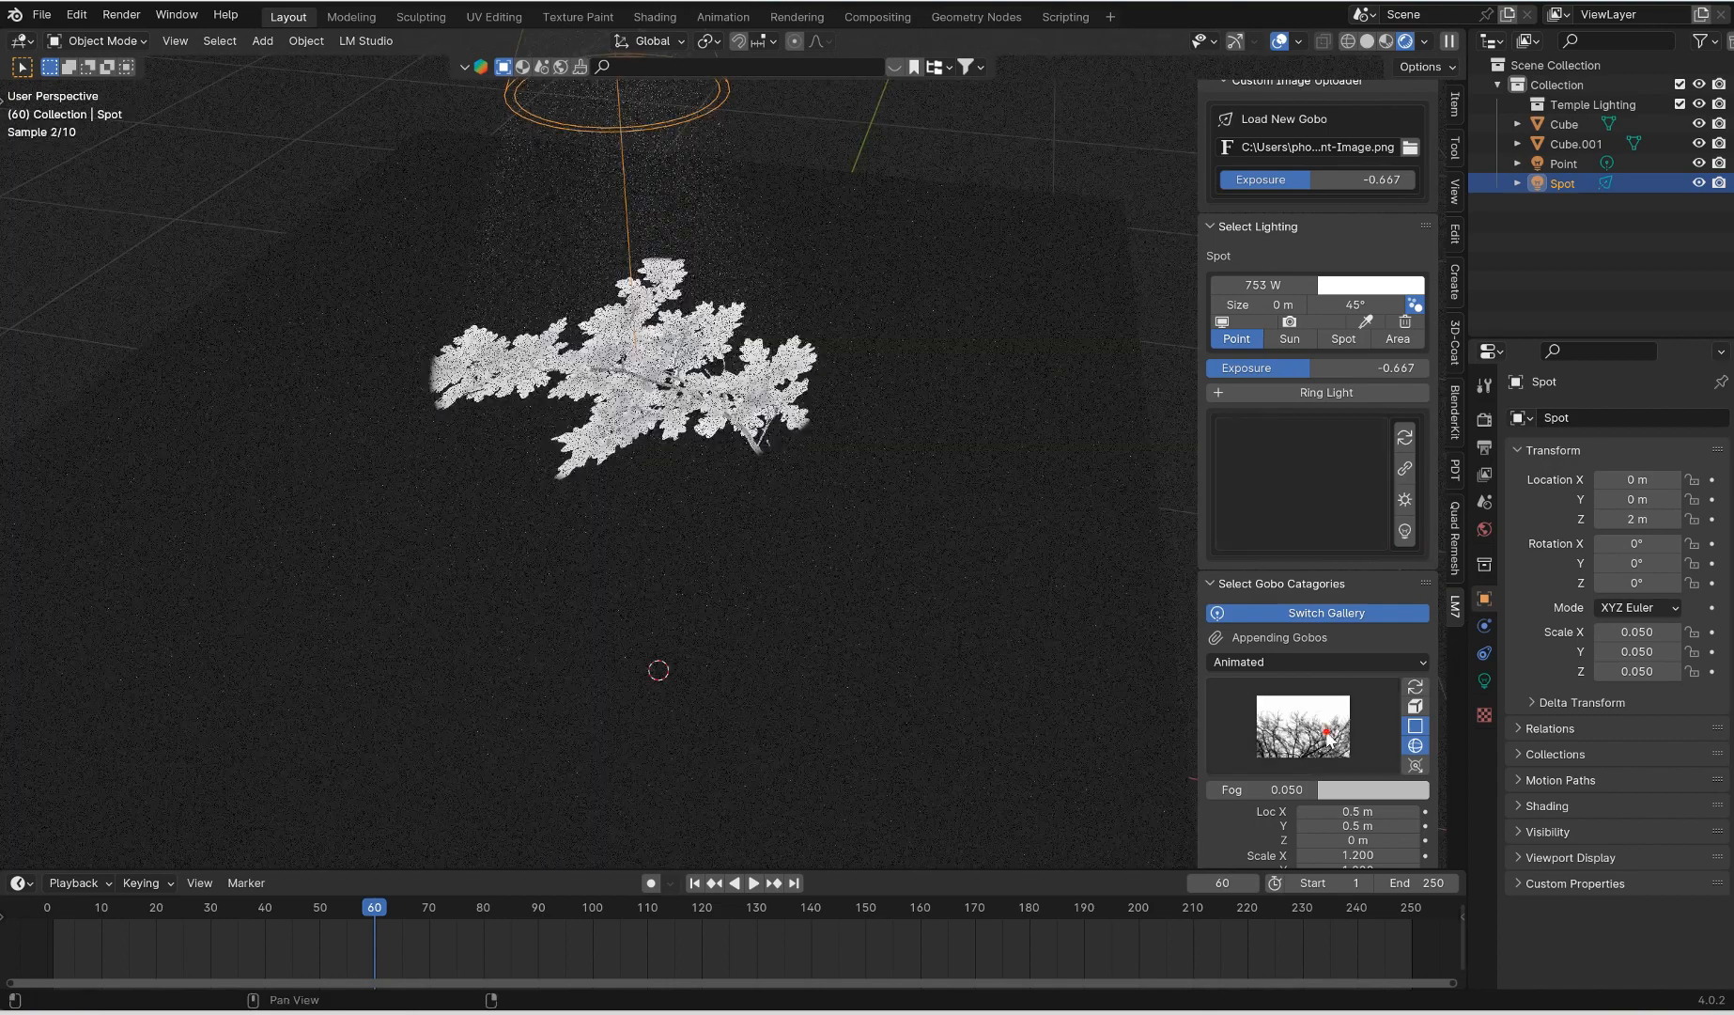
Switch the gobo gallery to the Abstract category and apply the round tree-branches gobo to the spot light
{"action": "left_click", "coordinate": [1327, 739]}
{"action": "left_click", "coordinate": [1383, 662]}
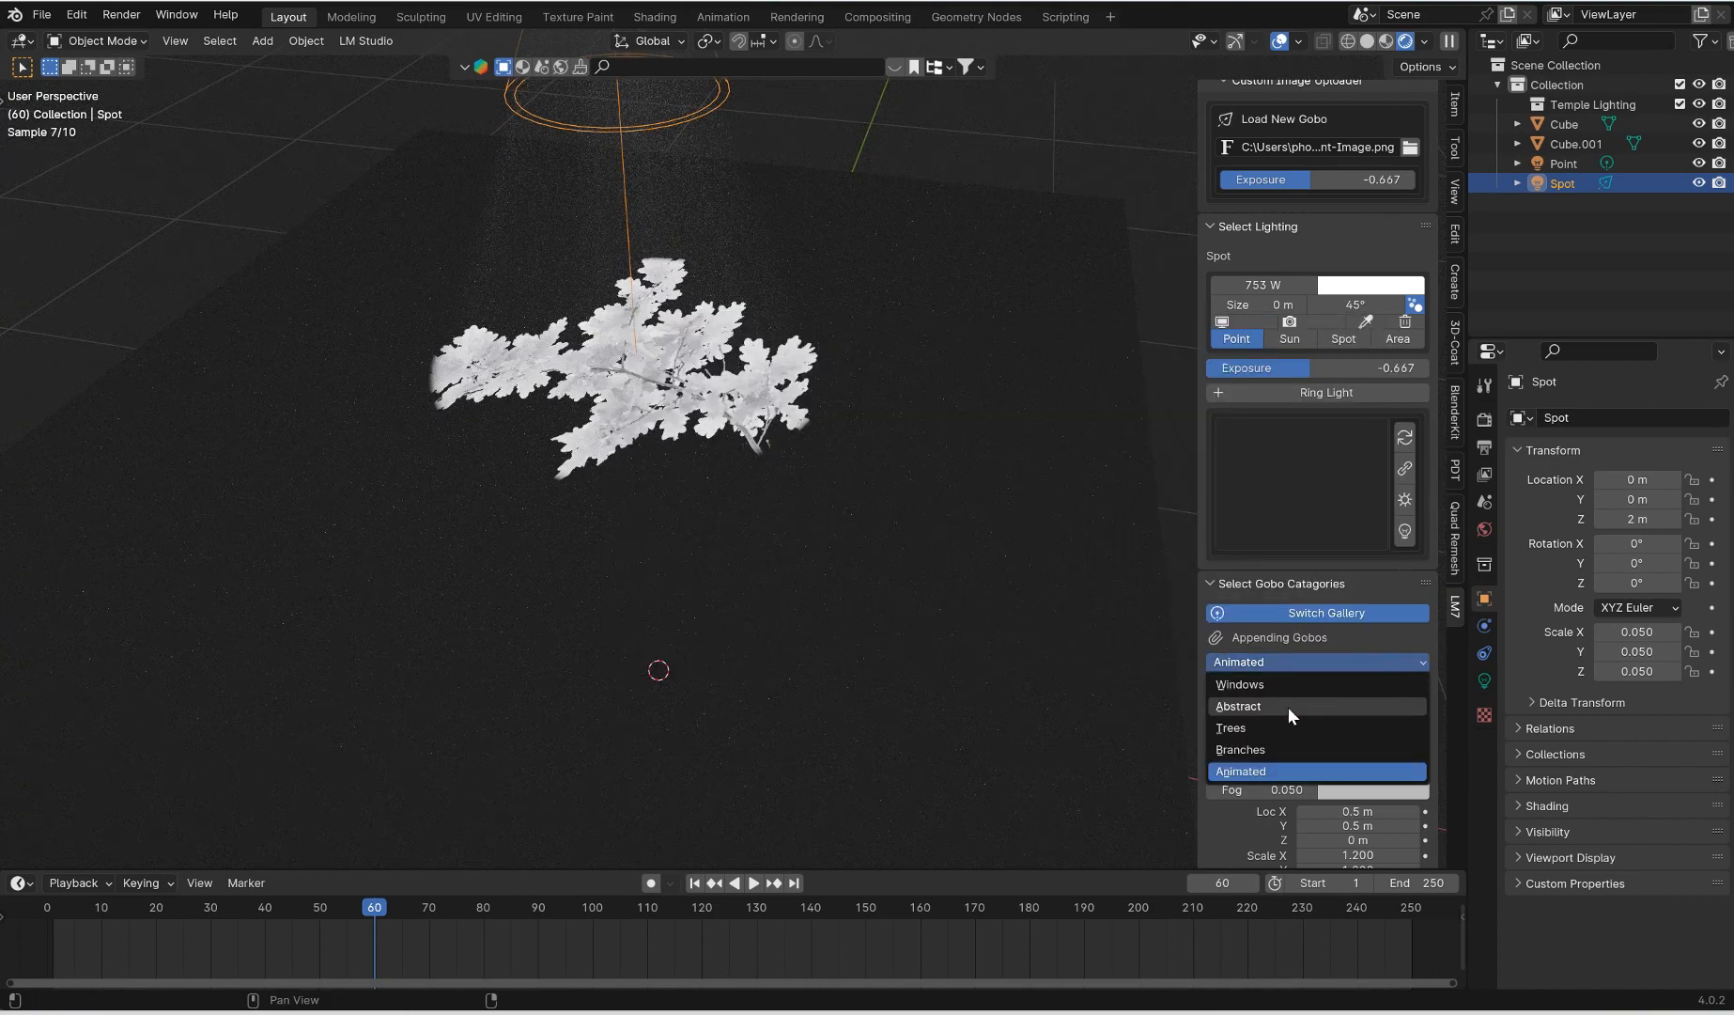
{"action": "left_click", "coordinate": [1289, 706]}
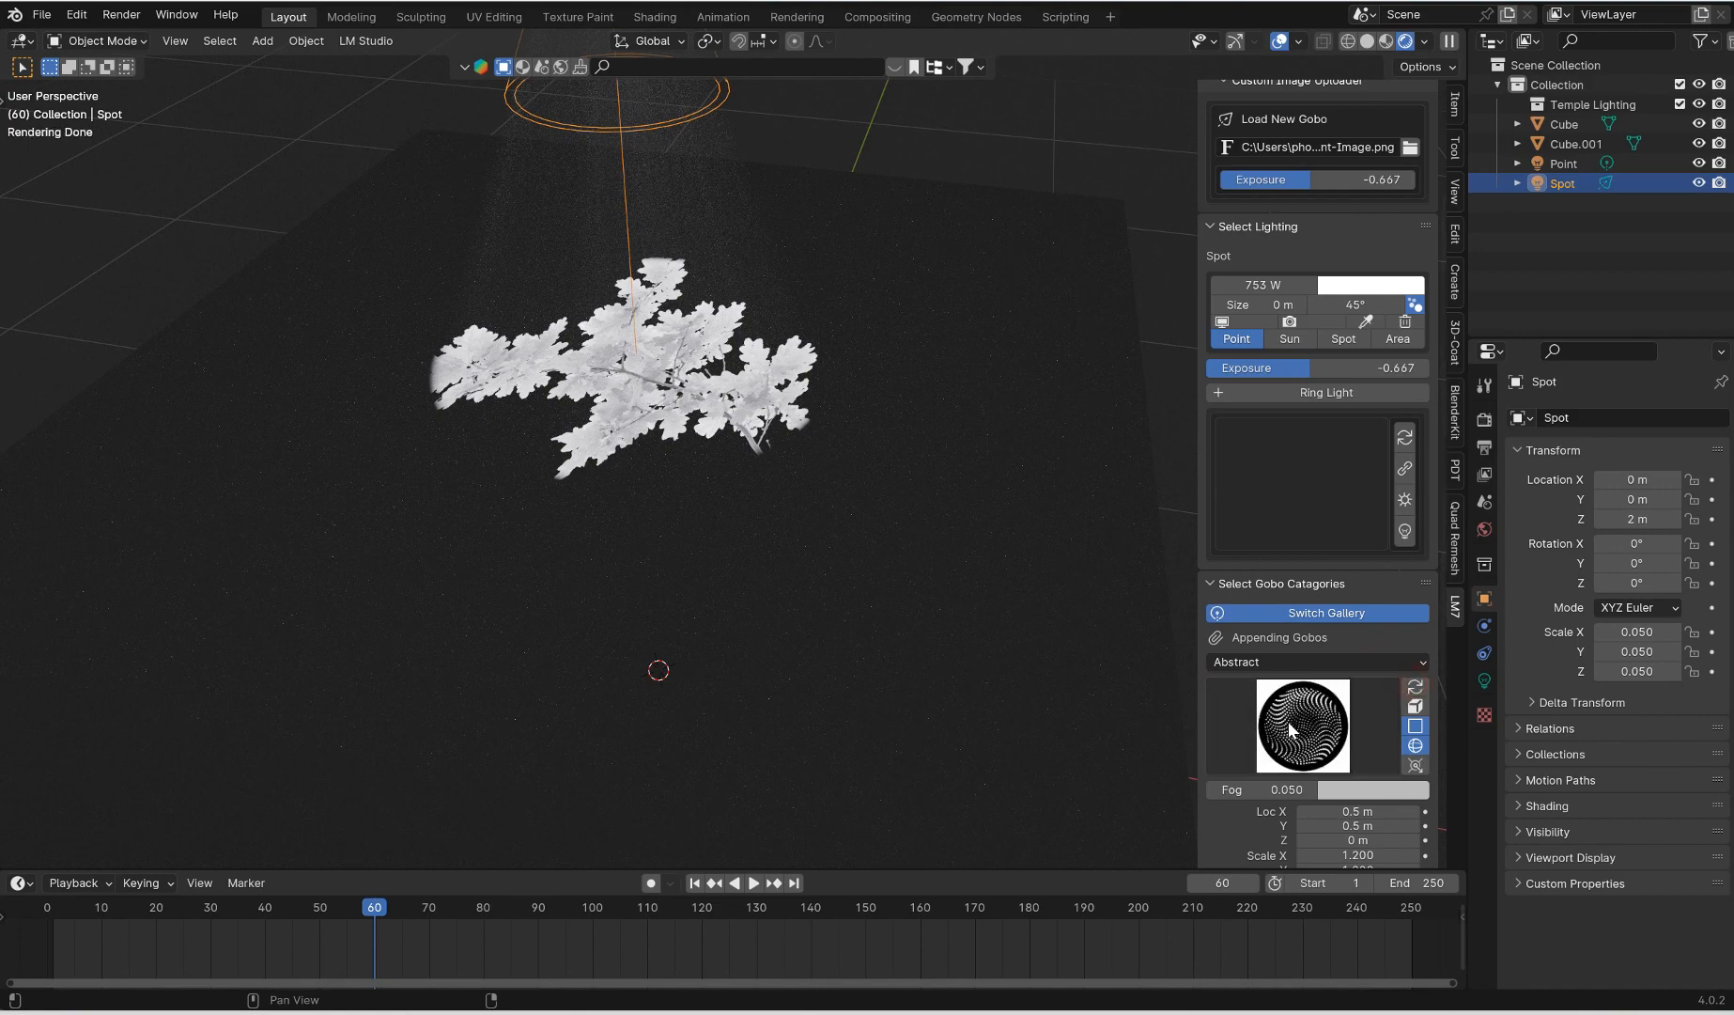
{"action": "left_click", "coordinate": [1291, 729]}
{"action": "left_click", "coordinate": [967, 473]}
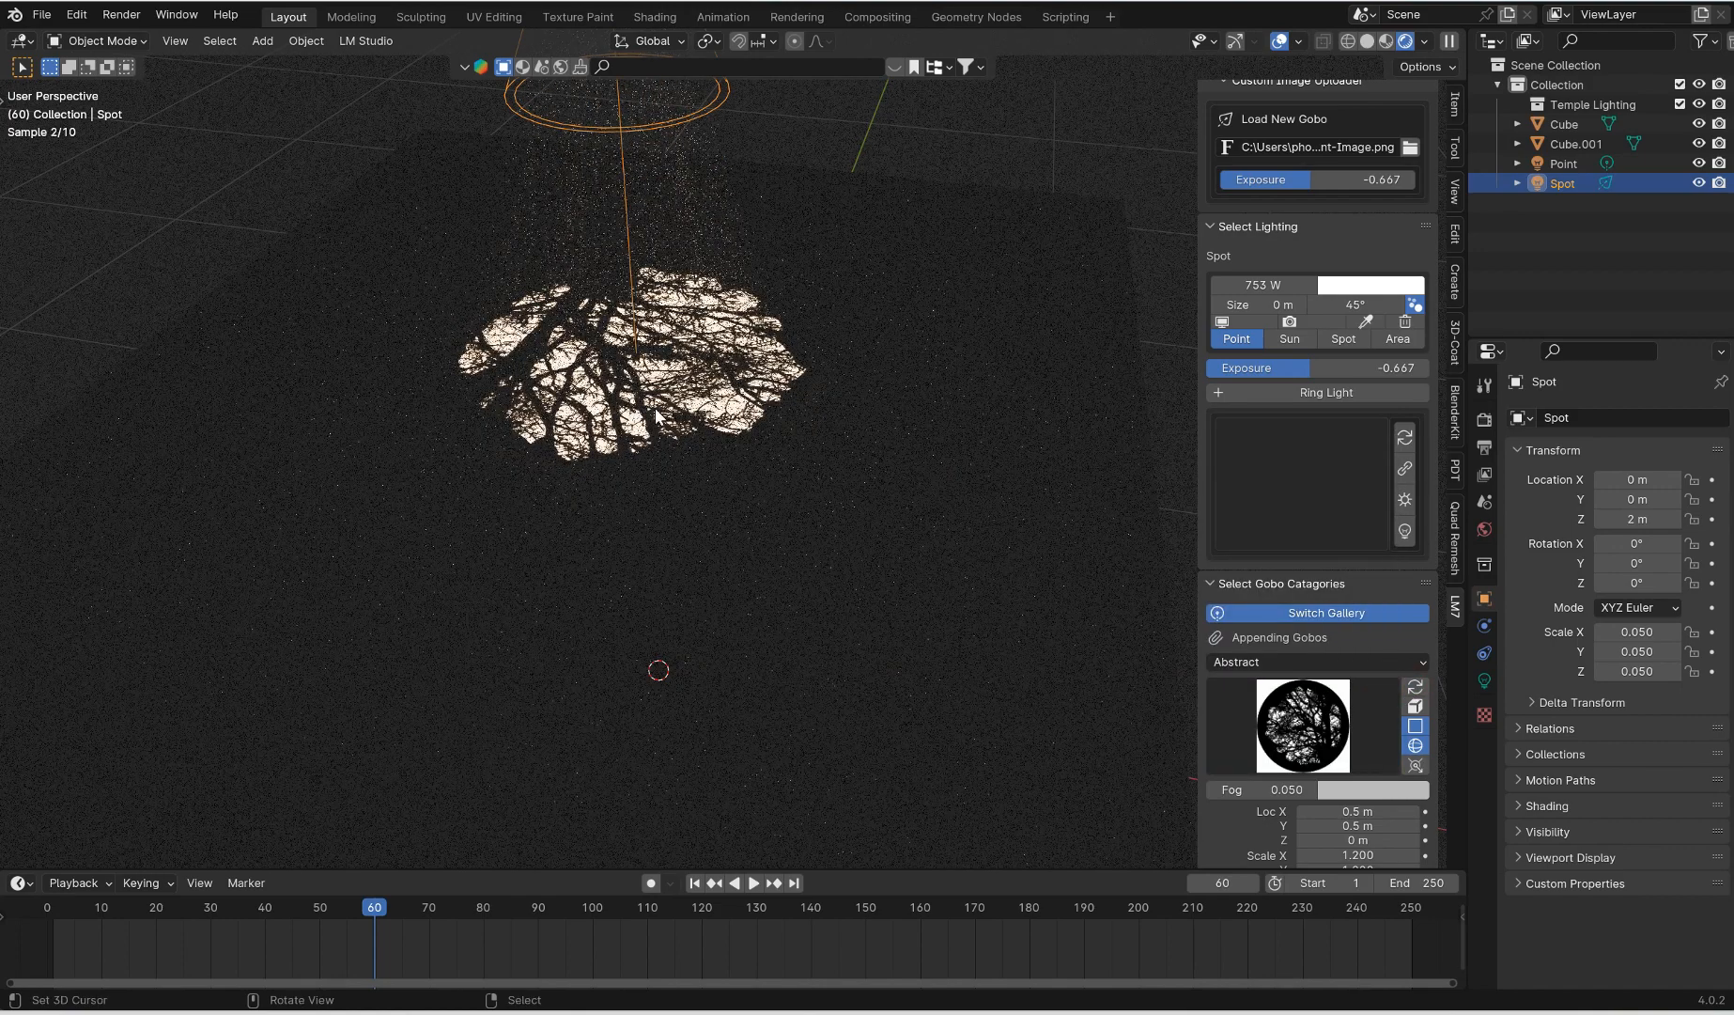
{"action": "middle_click_drag", "start_coordinate": [655, 413], "coordinate": [851, 377]}
{"action": "scroll", "coordinate": [871, 384], "scroll_direction": "up", "scroll_amount": 2}
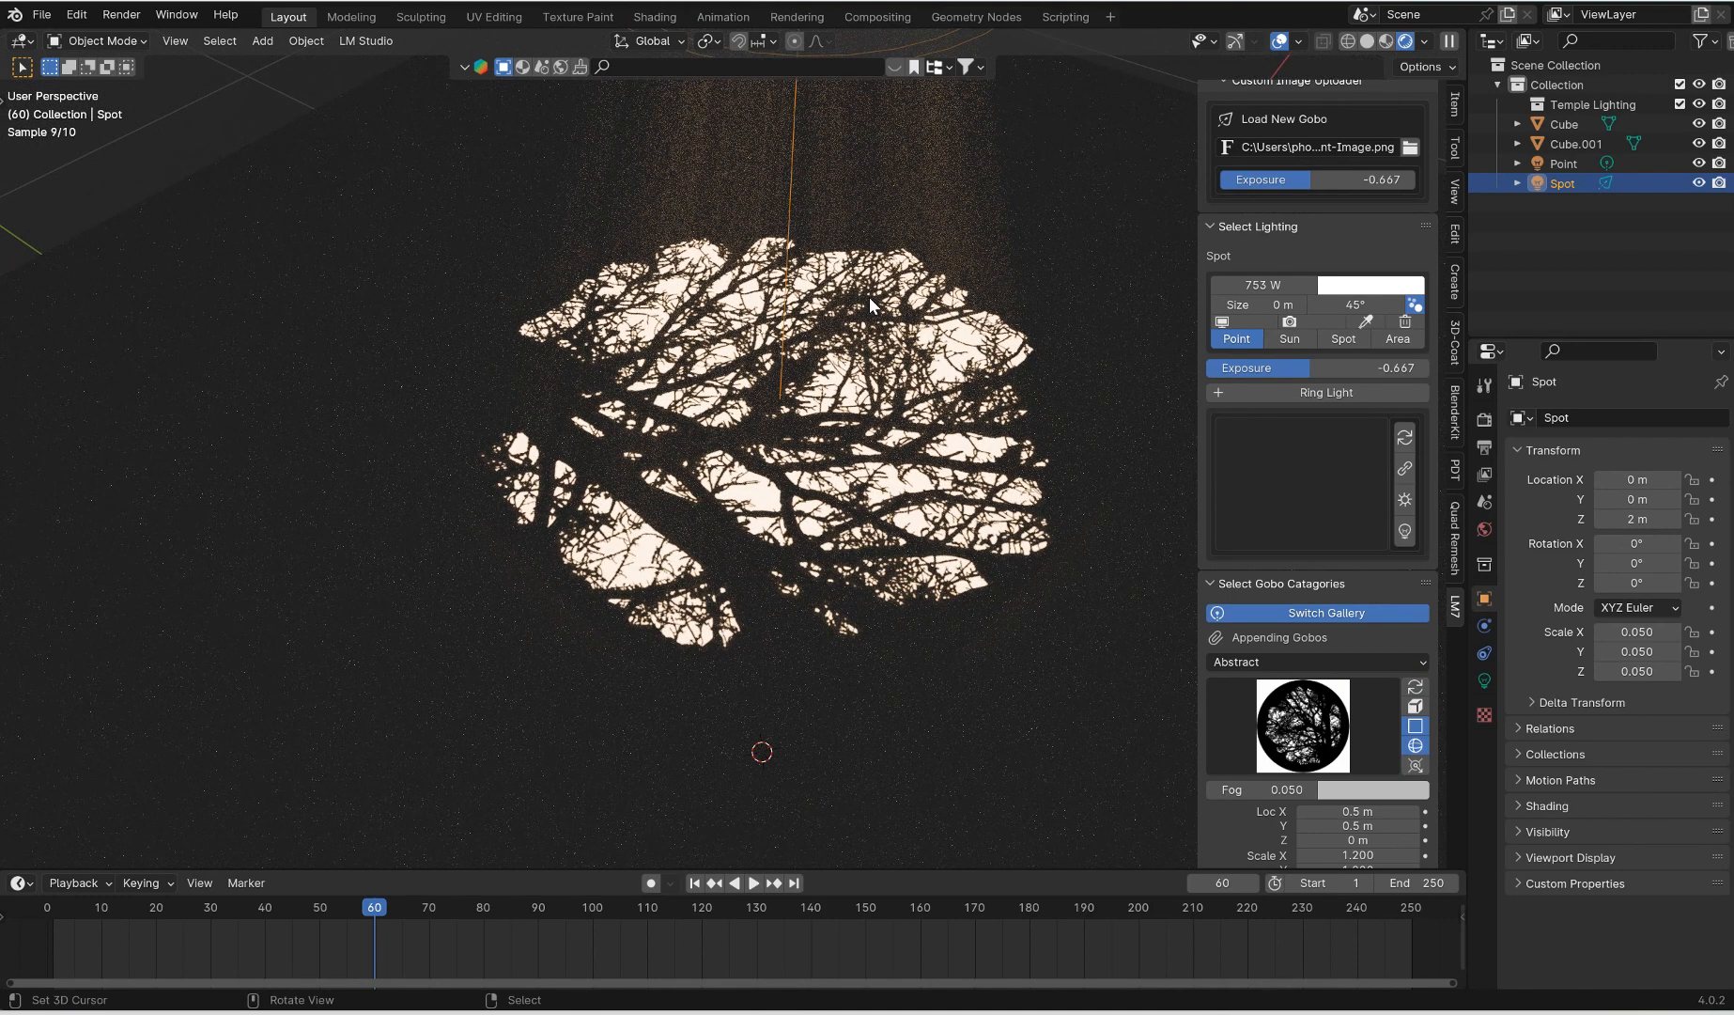
{"action": "scroll", "coordinate": [868, 295], "scroll_direction": "down", "scroll_amount": 2}
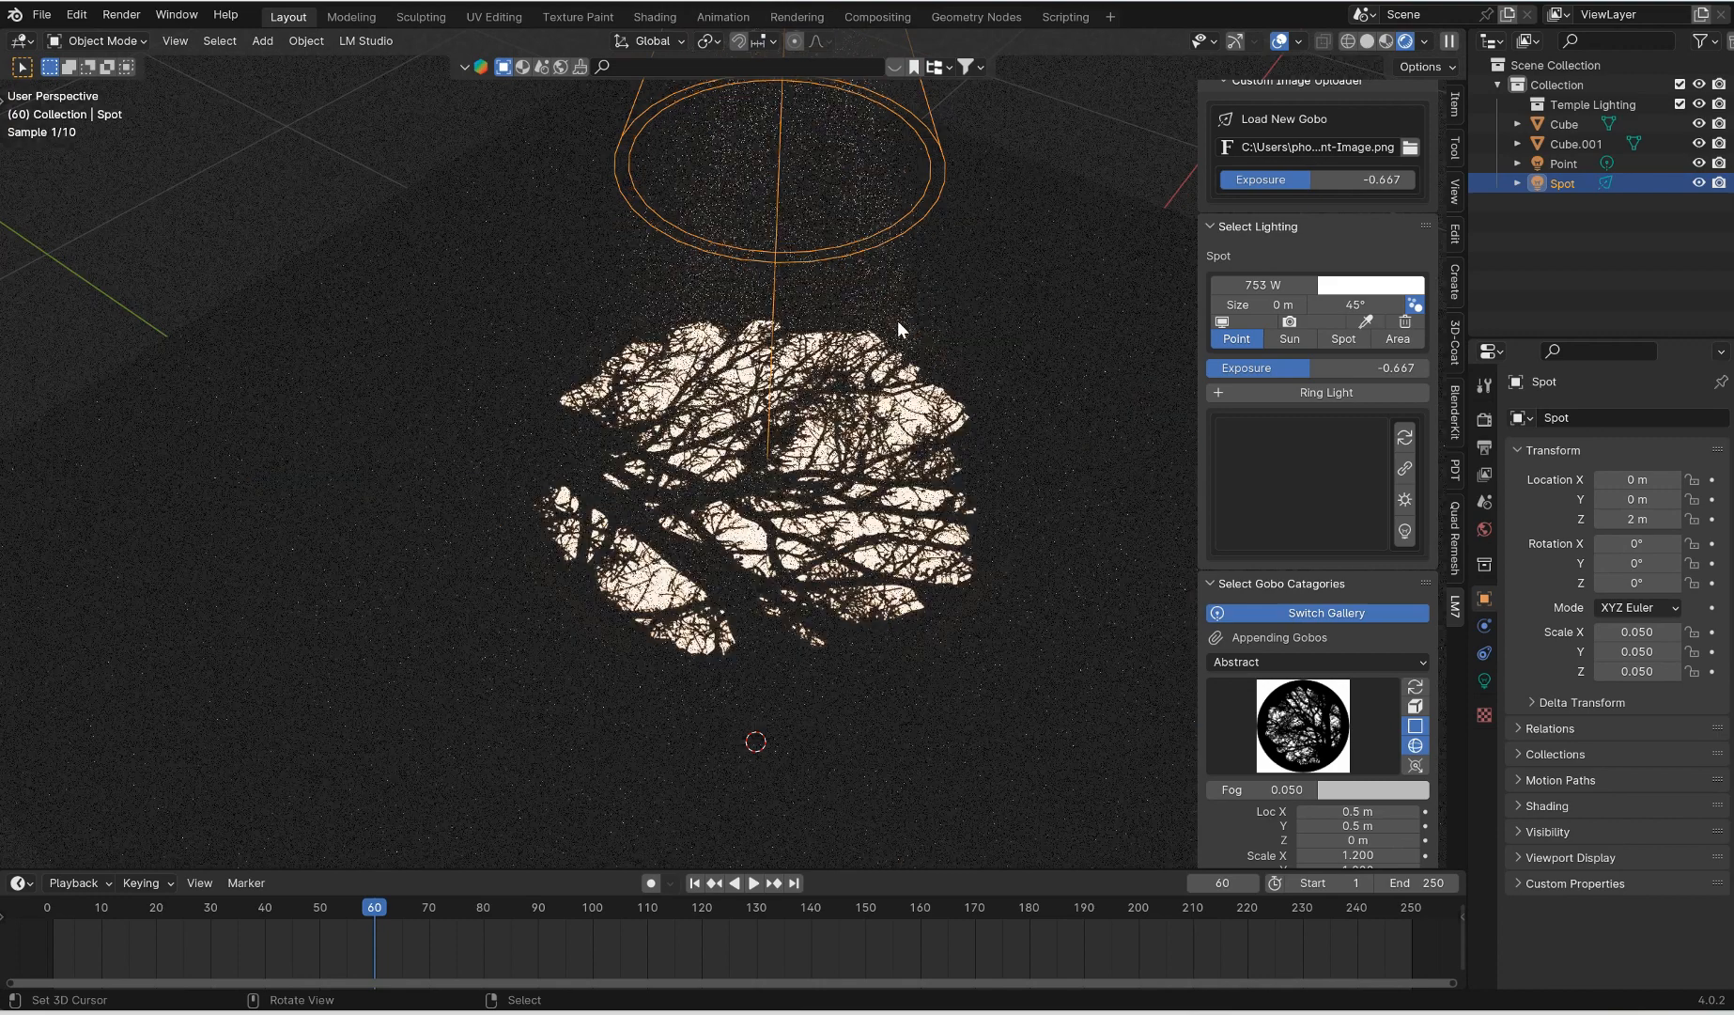